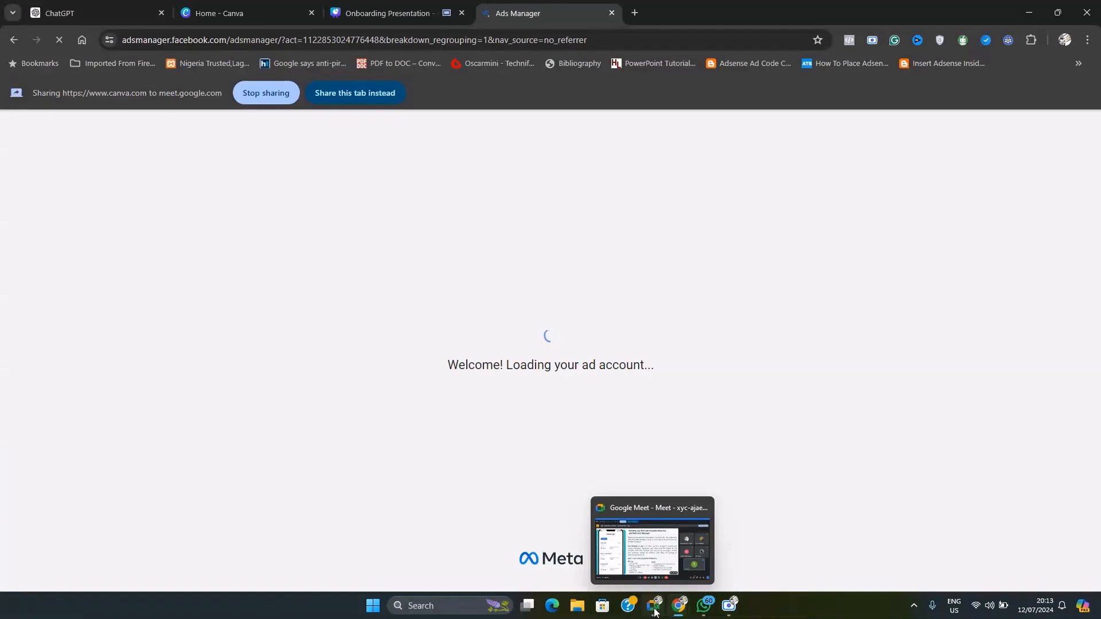
Switch to the Google Meet call and present the Ads Manager browser tab in place of the current presentation
click(655, 612)
click(590, 568)
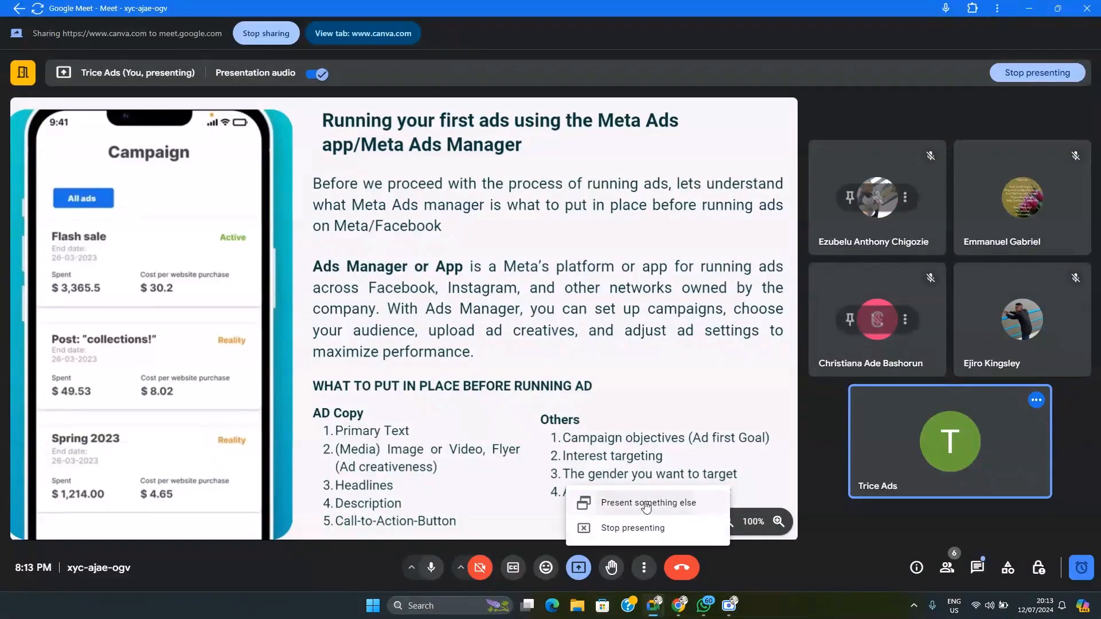
click(642, 503)
click(434, 107)
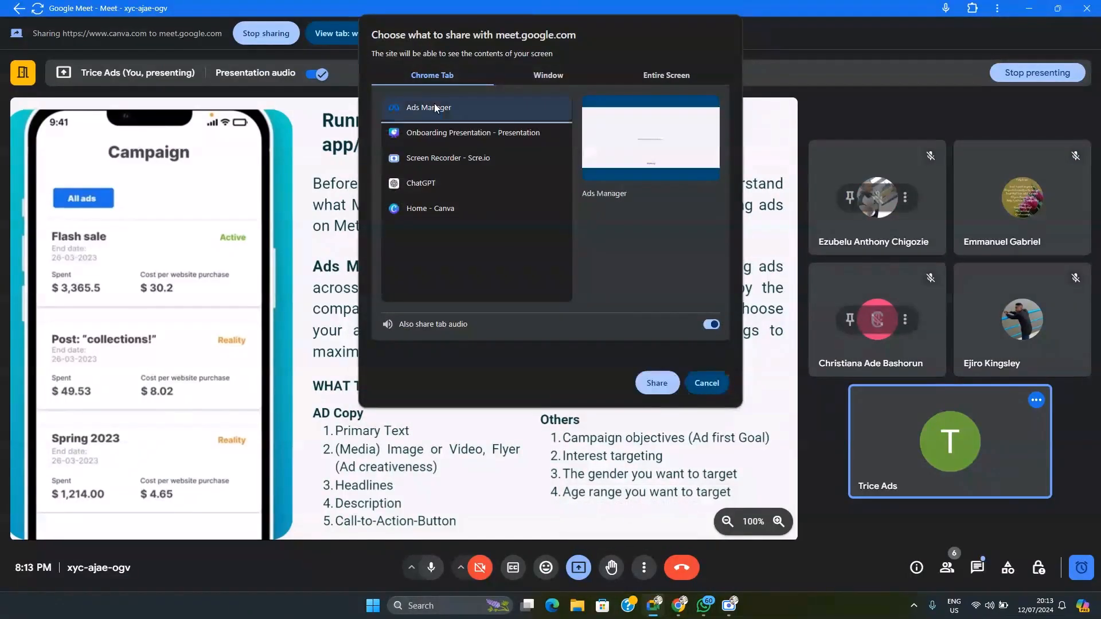
click(660, 381)
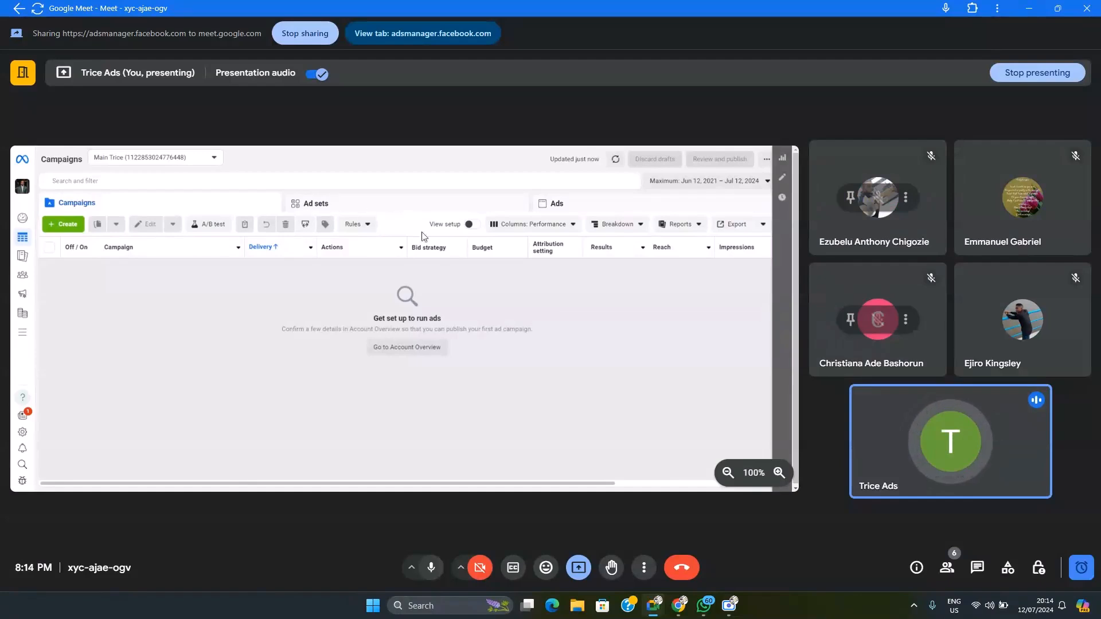
Switch to Ads Manager and point out the Campaigns, Ad sets and Ads levels, ending on the campaigns list
mouse_move(679, 605)
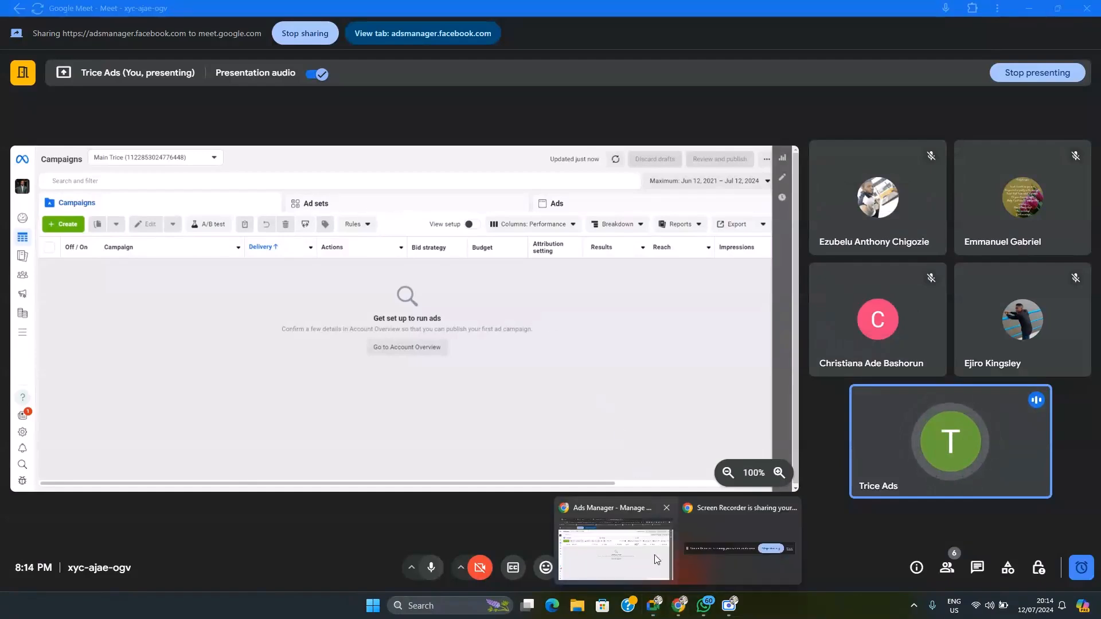
click(617, 546)
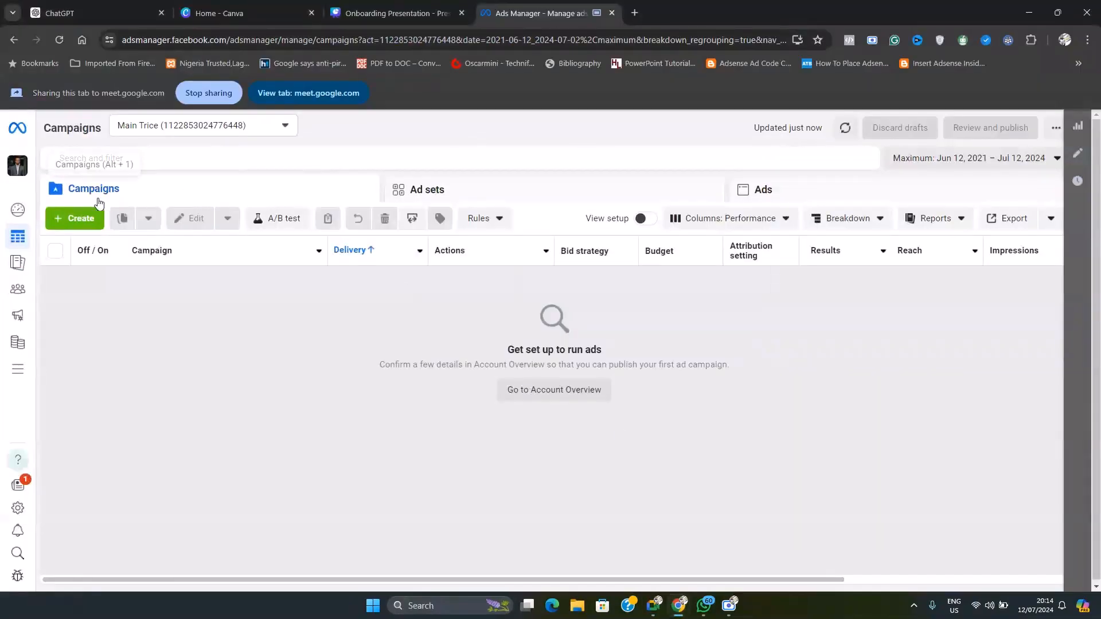
drag(112, 194, 69, 199)
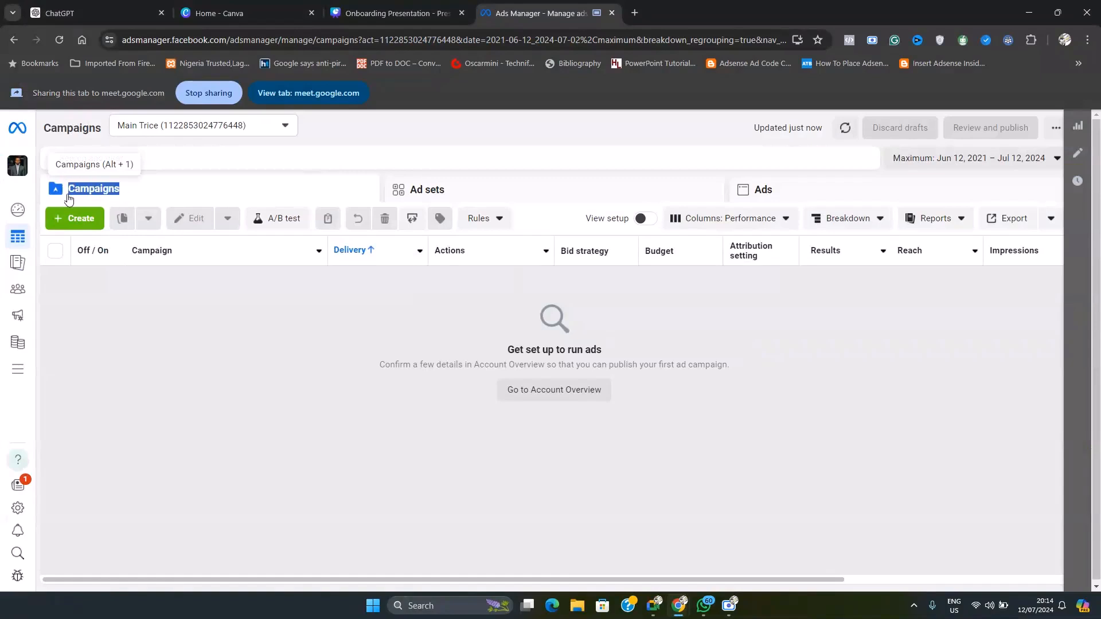
click(485, 198)
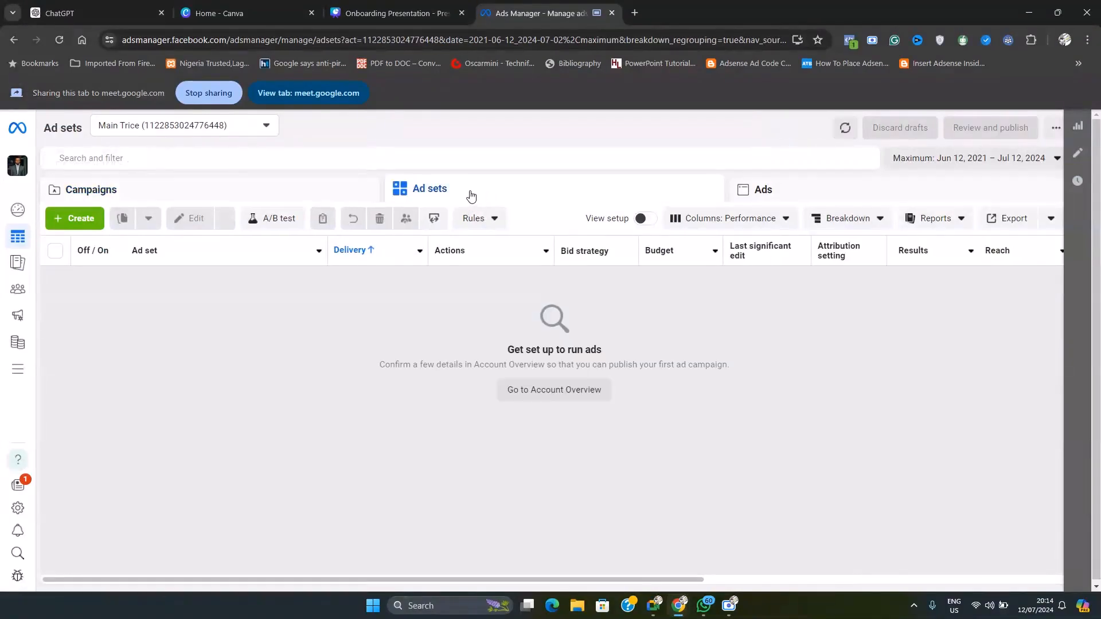
drag(467, 194, 398, 194)
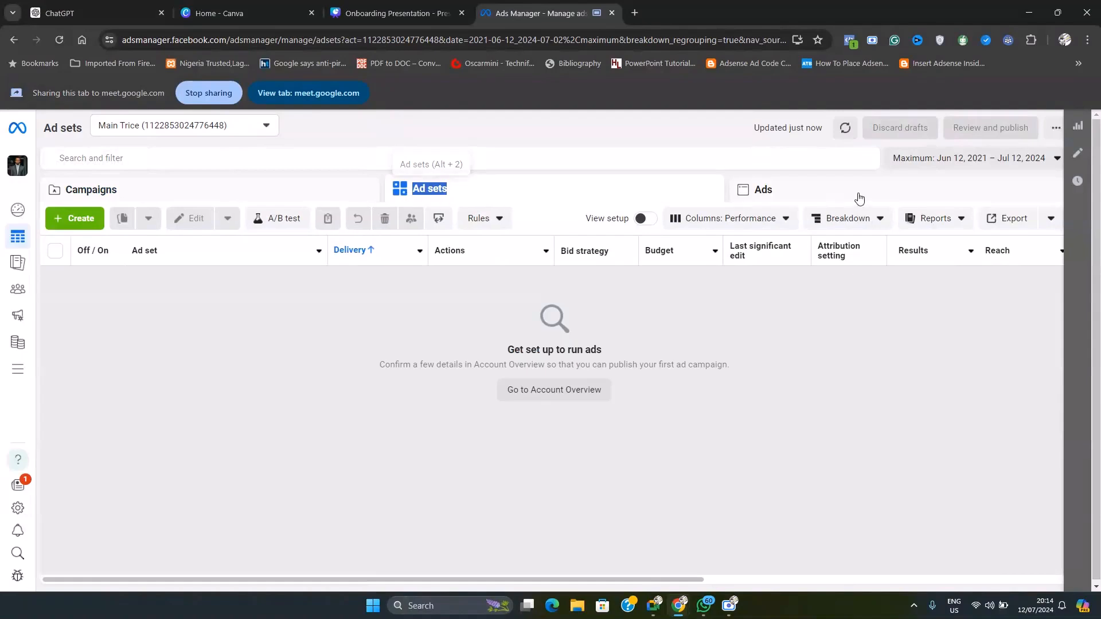
drag(820, 193, 745, 197)
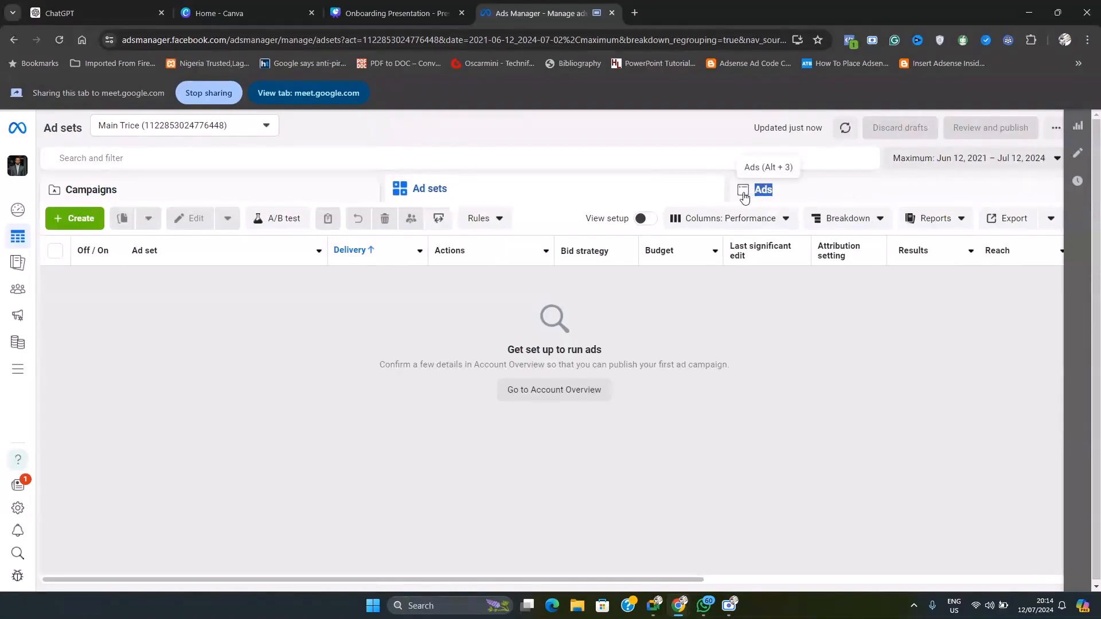
click(744, 196)
click(232, 189)
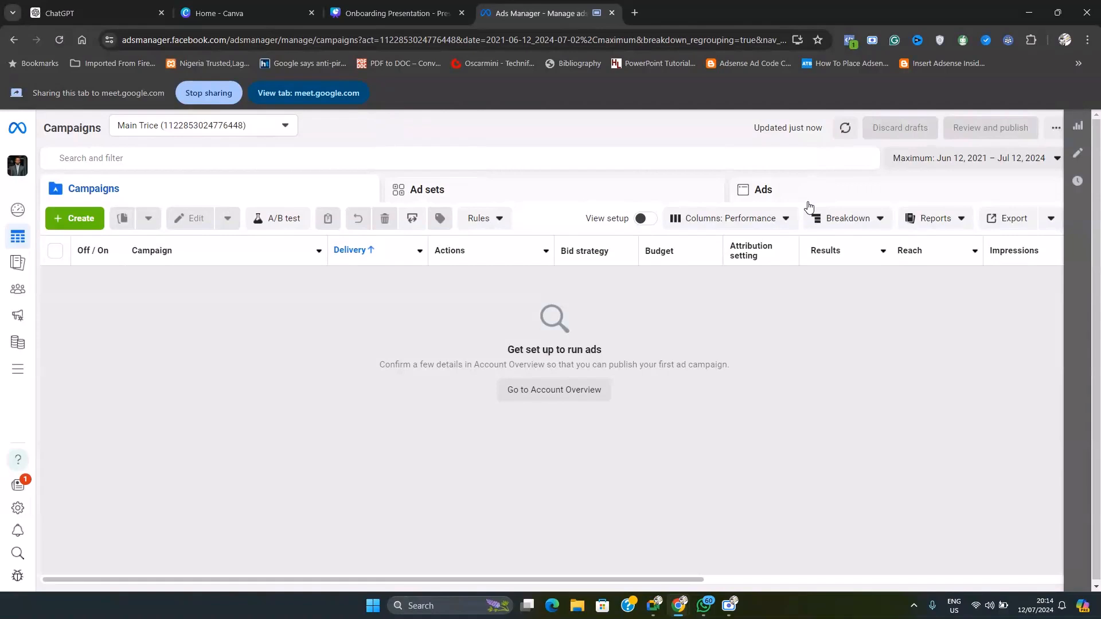
Bring up the Onboarding Presentation, switch to the Google Meet call and present that tab instead of Ads Manager
click(397, 13)
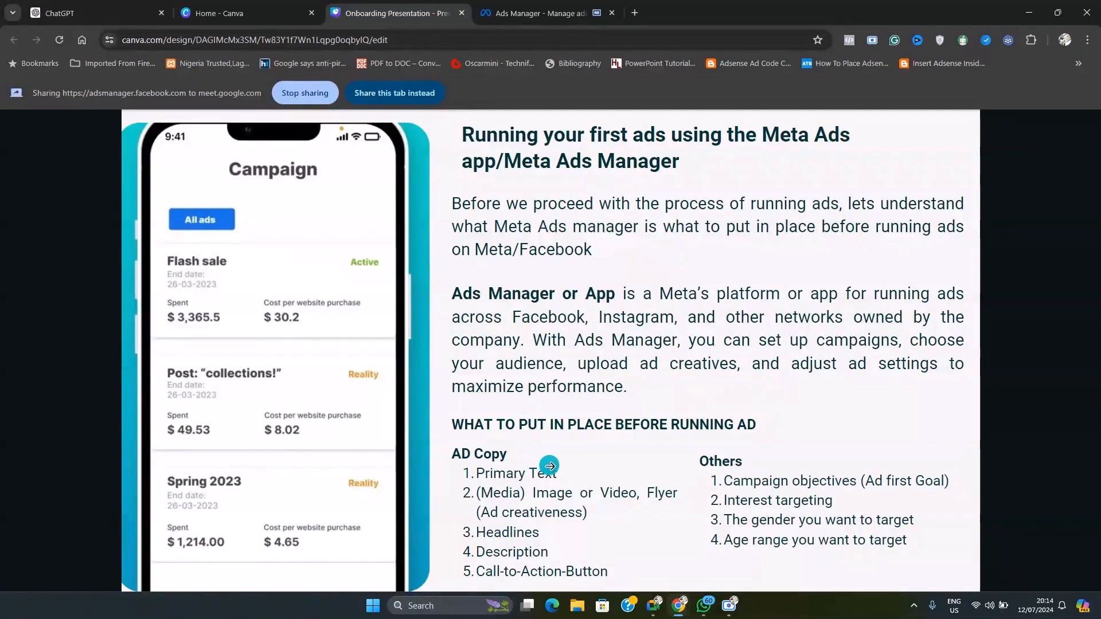
mouse_move(654, 605)
click(595, 576)
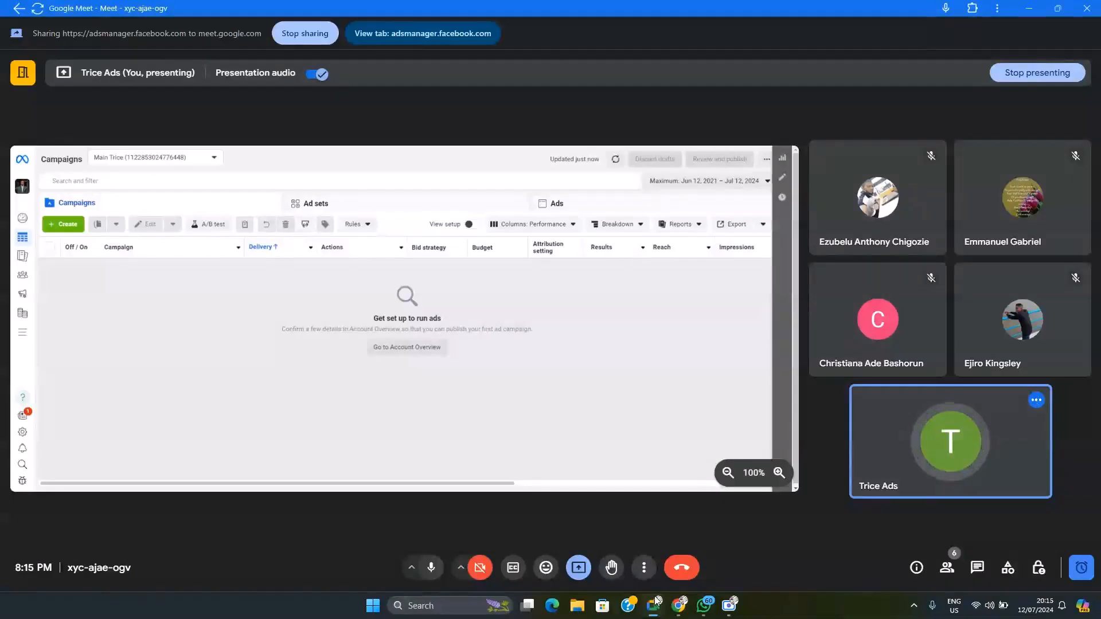
click(588, 573)
click(618, 436)
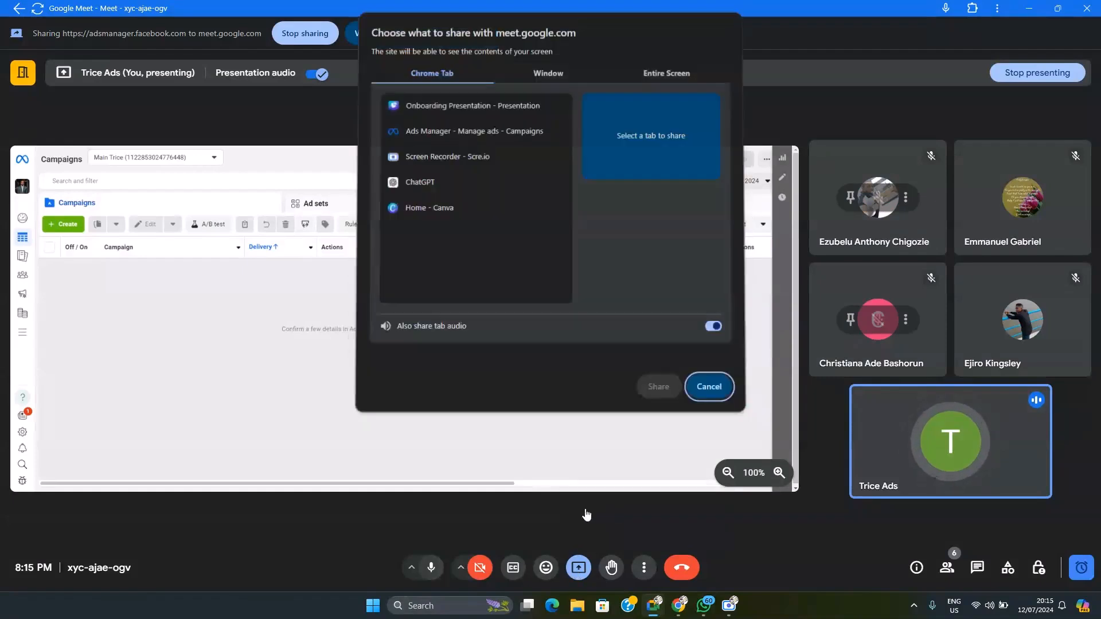
click(452, 110)
click(659, 382)
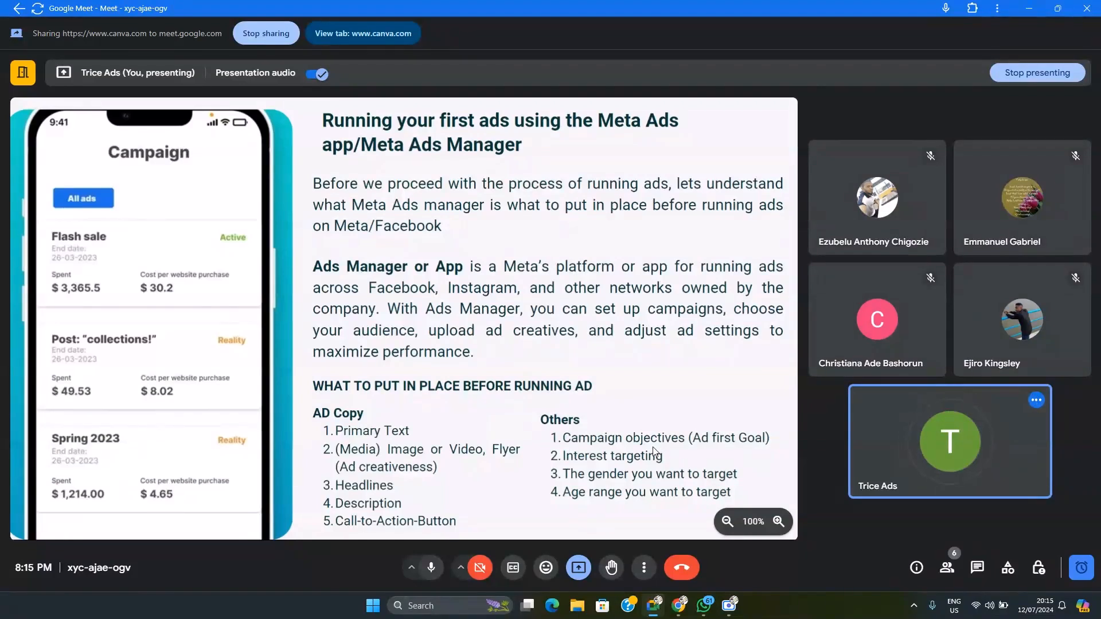
Change the shared content in the meeting to the "Ads Manager - Manage ads - Campaigns" tab
click(579, 567)
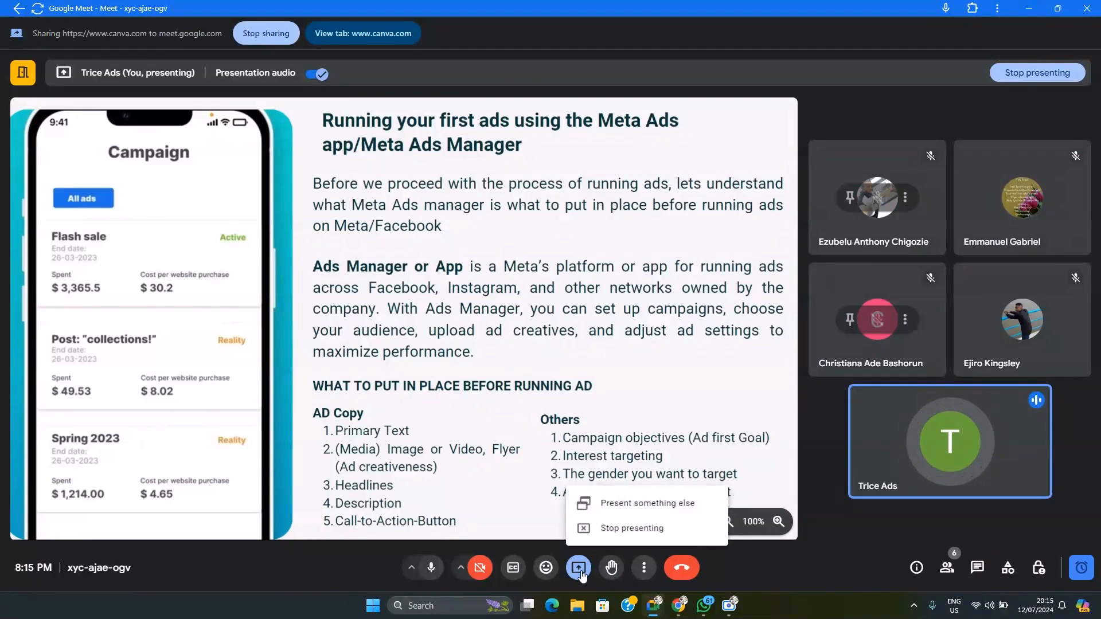
click(627, 503)
click(428, 134)
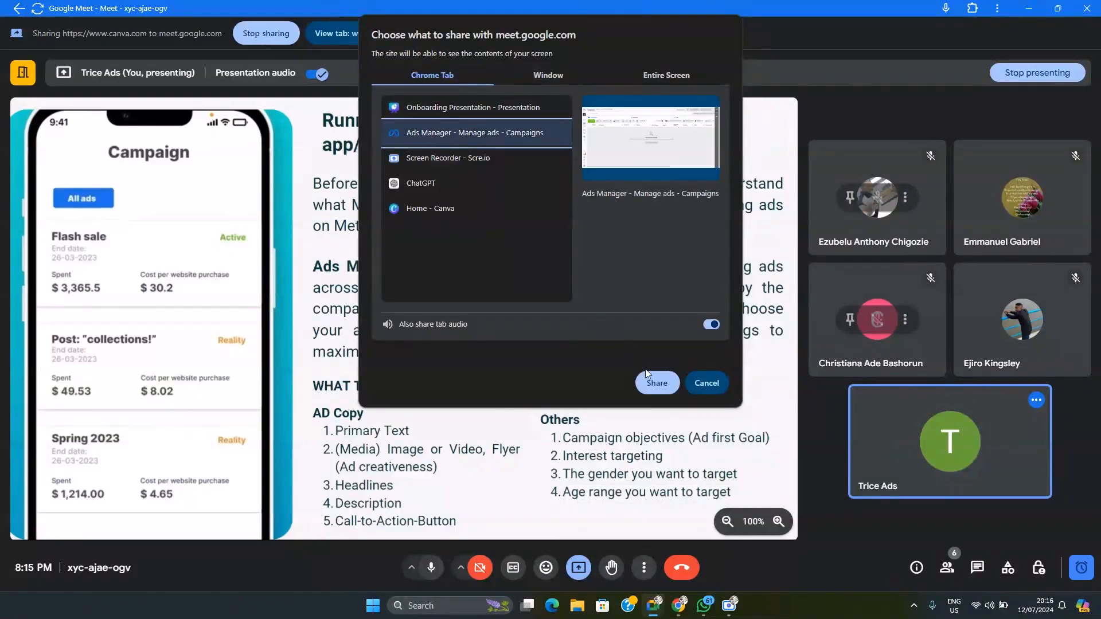
click(653, 382)
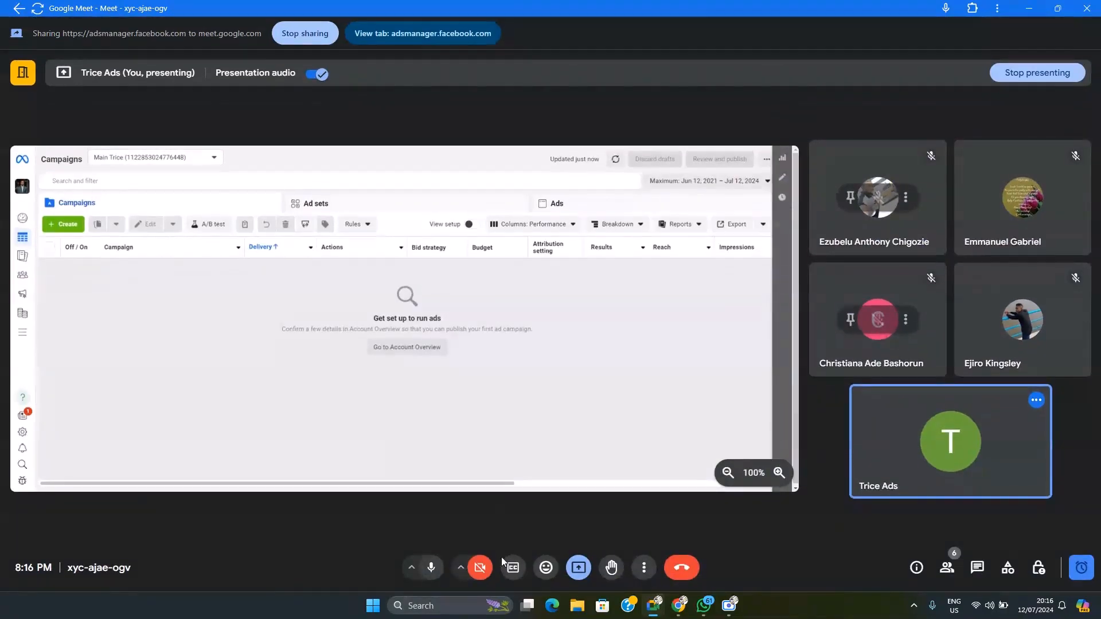
Return to Ads Manager in the browser and start creating a new campaign
mouse_move(679, 606)
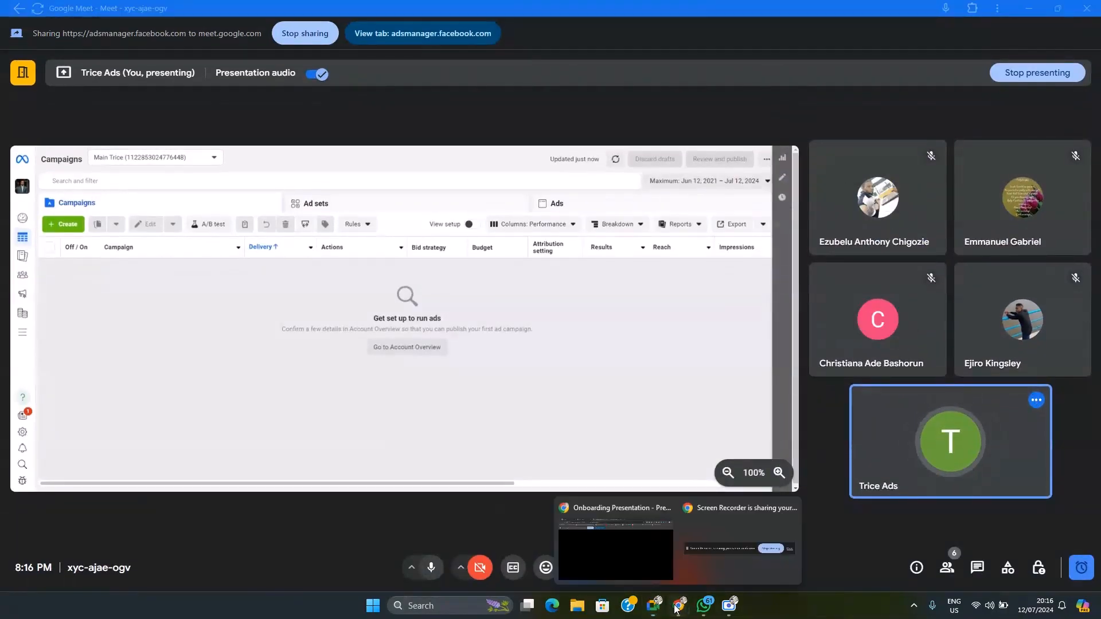
click(627, 558)
click(539, 13)
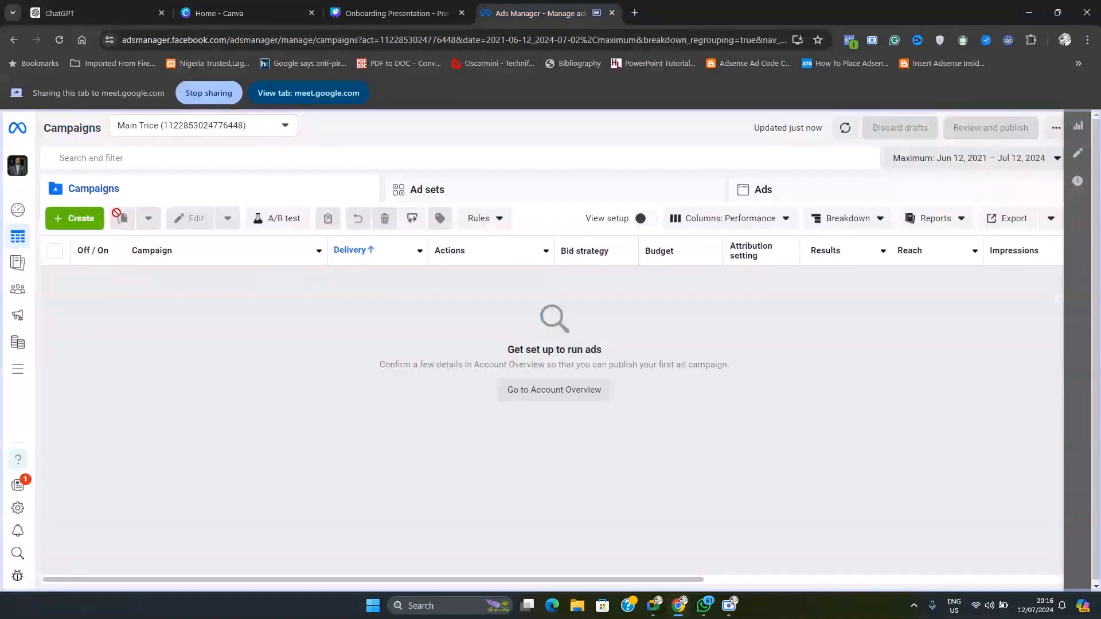
drag(124, 189, 80, 195)
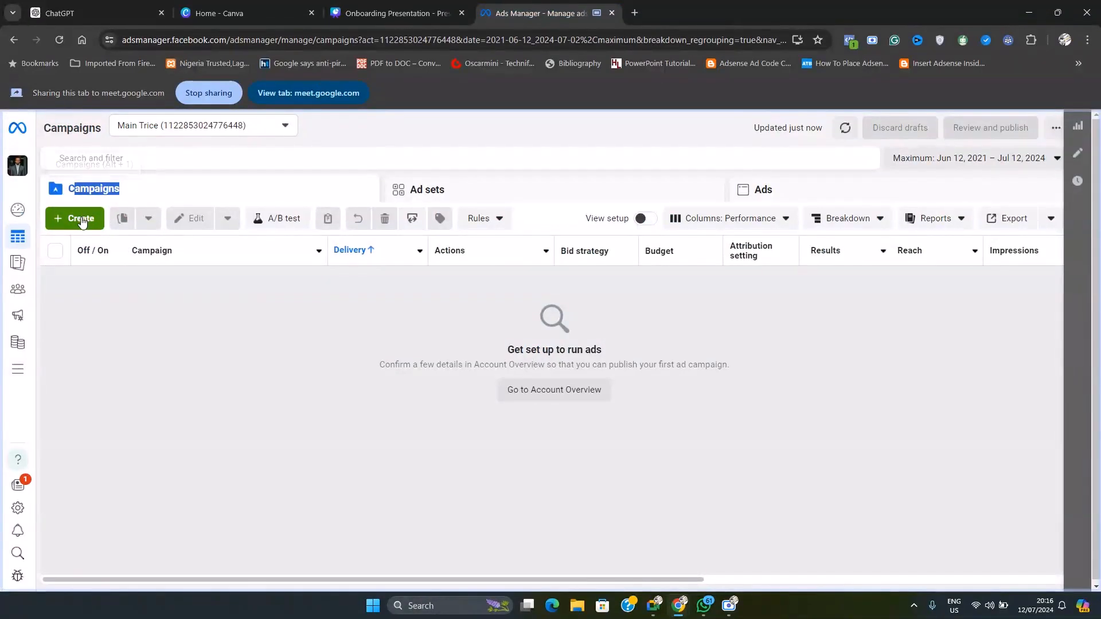
click(81, 218)
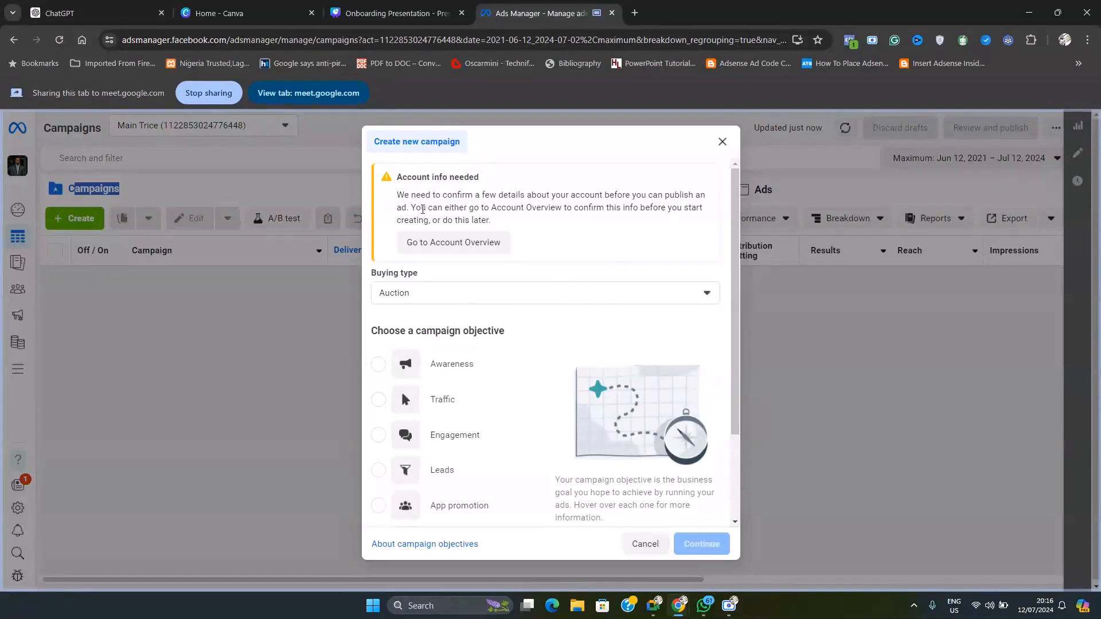
Read the account info notice and the campaign objective heading, and check how they look in the meeting's shared view
drag(402, 178, 518, 203)
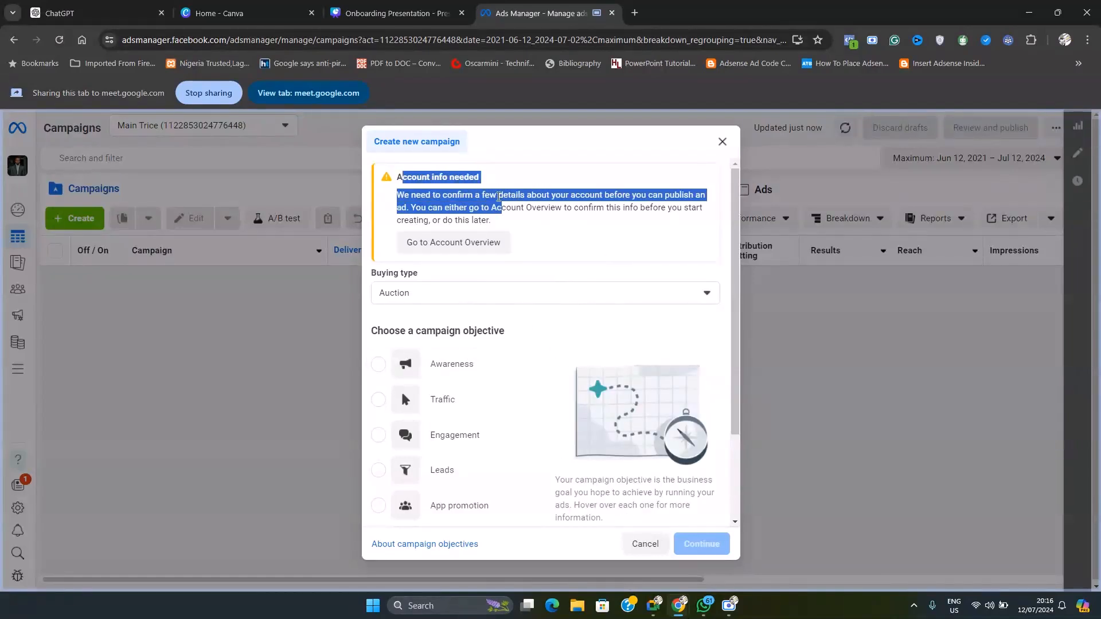
click(554, 252)
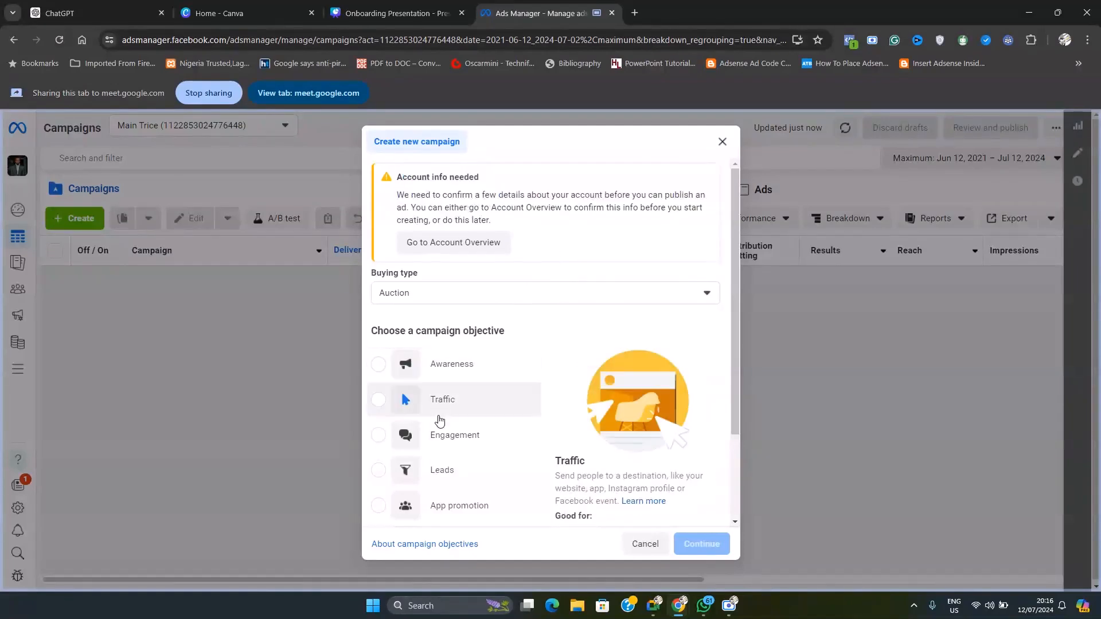
drag(371, 331, 521, 364)
click(657, 609)
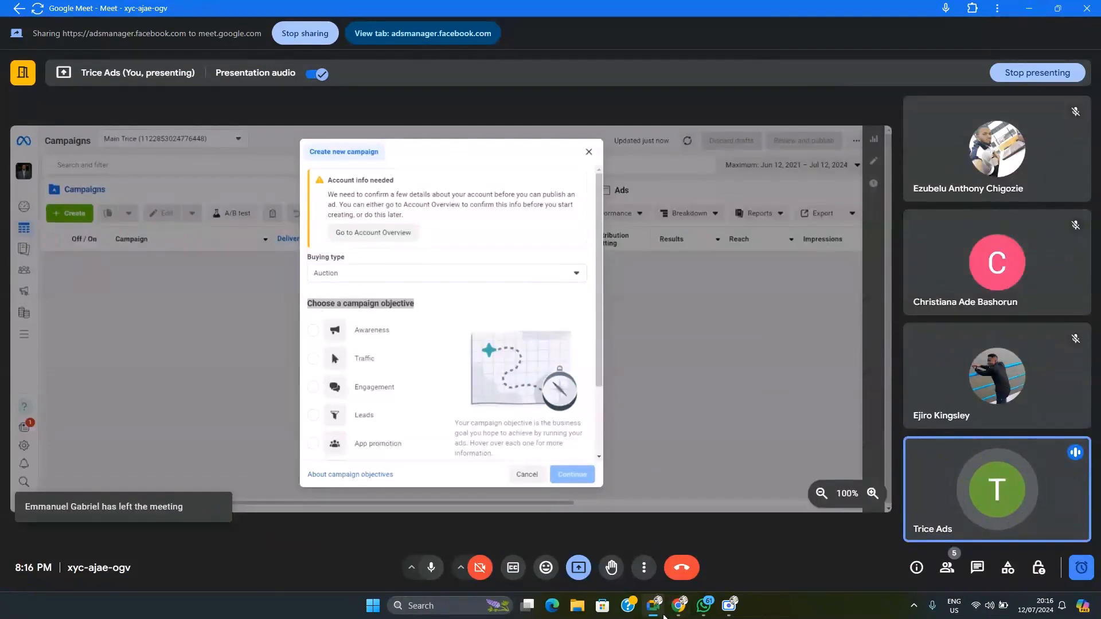
mouse_move(679, 607)
click(645, 557)
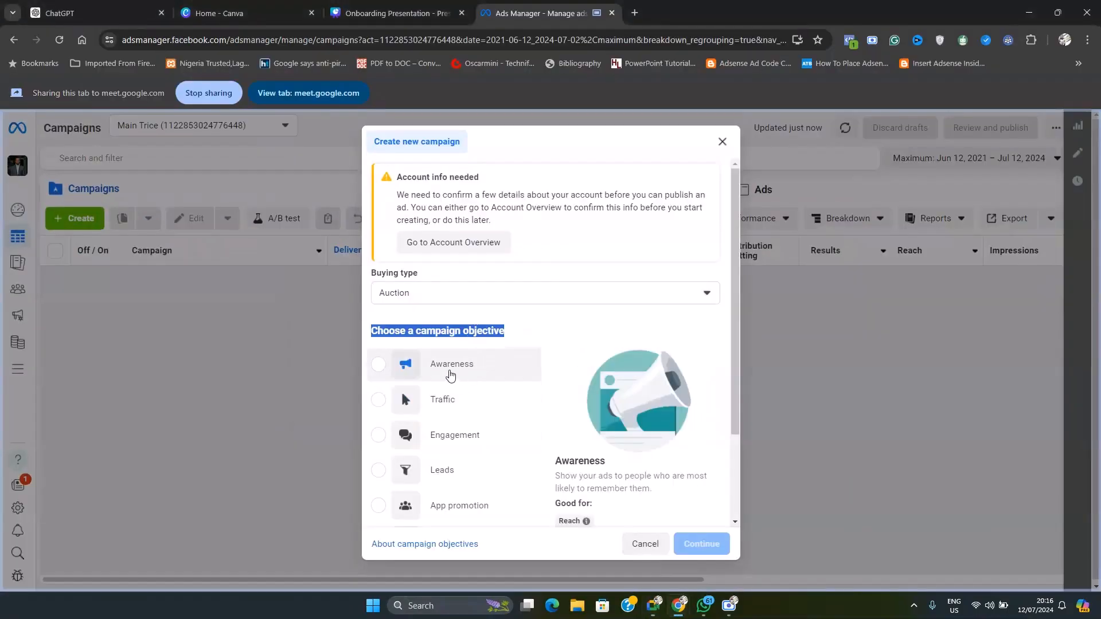
Select the Awareness objective and read the explanations of the goals it is good for
click(439, 369)
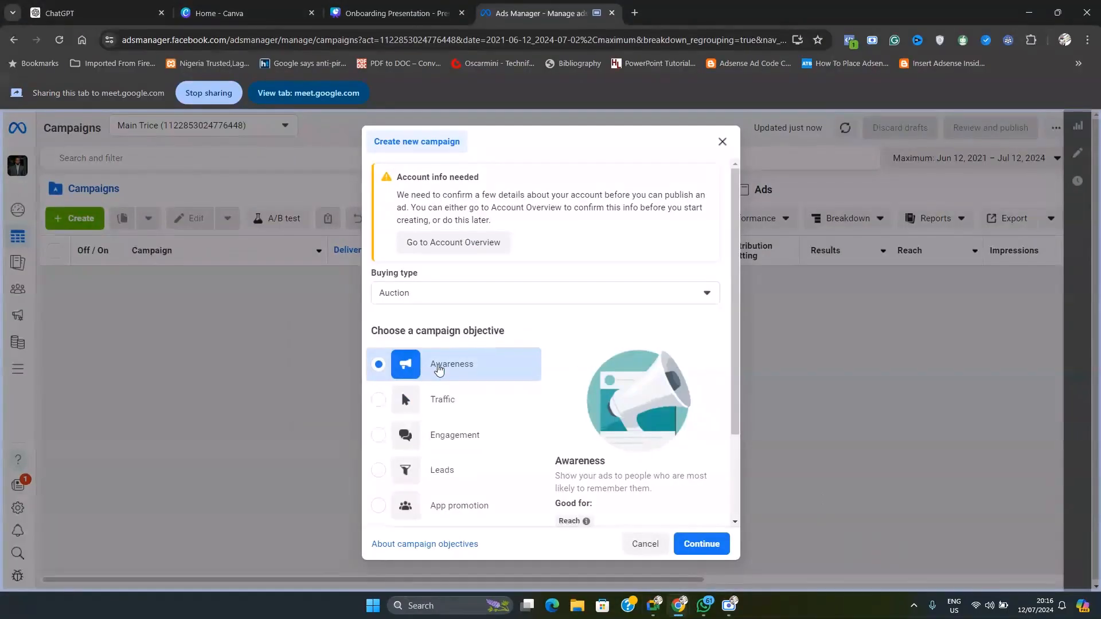
scroll(567, 365, down, 2)
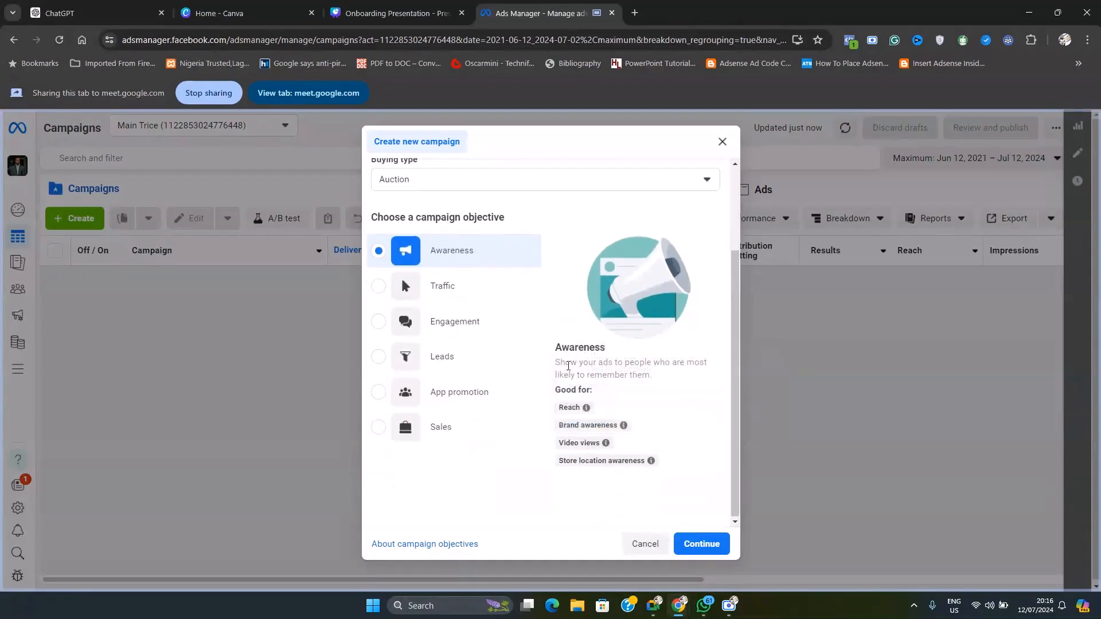
mouse_move(574, 409)
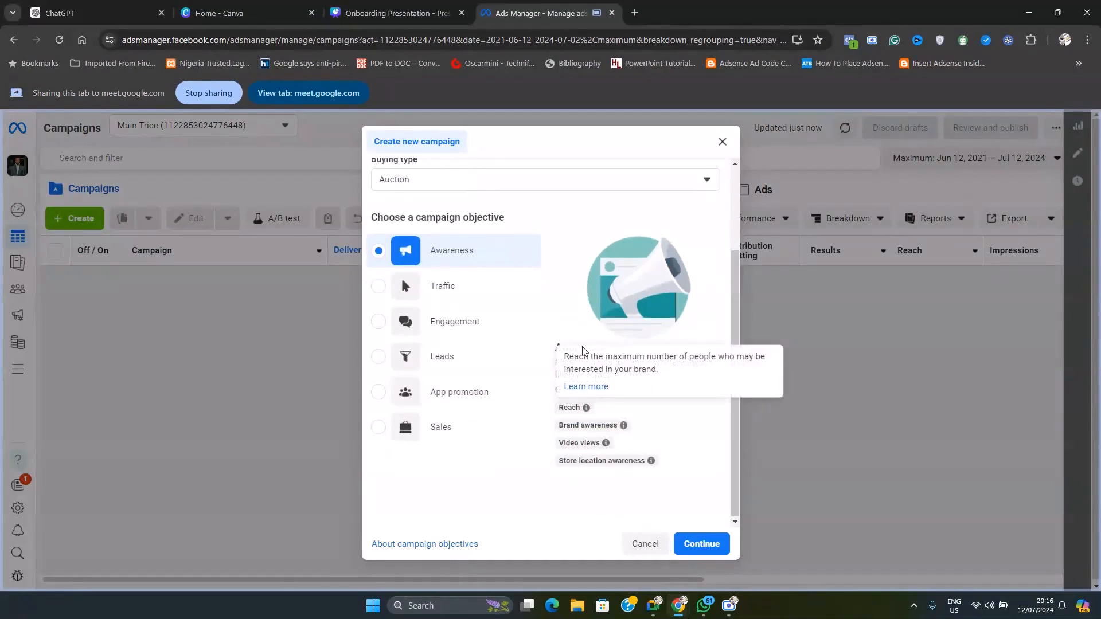
mouse_move(582, 429)
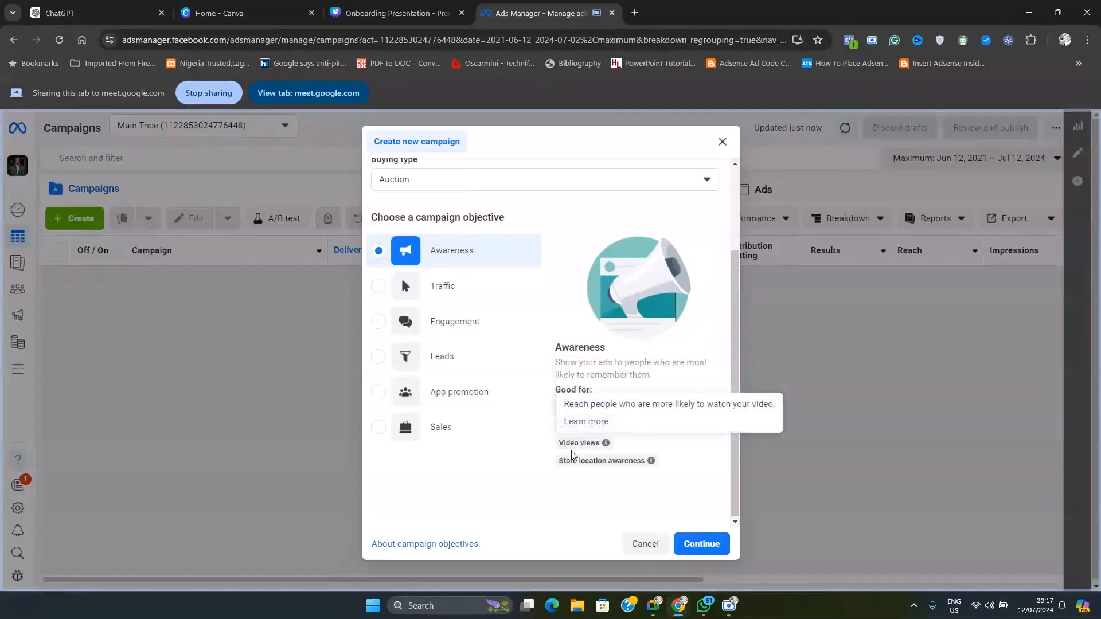
mouse_move(611, 461)
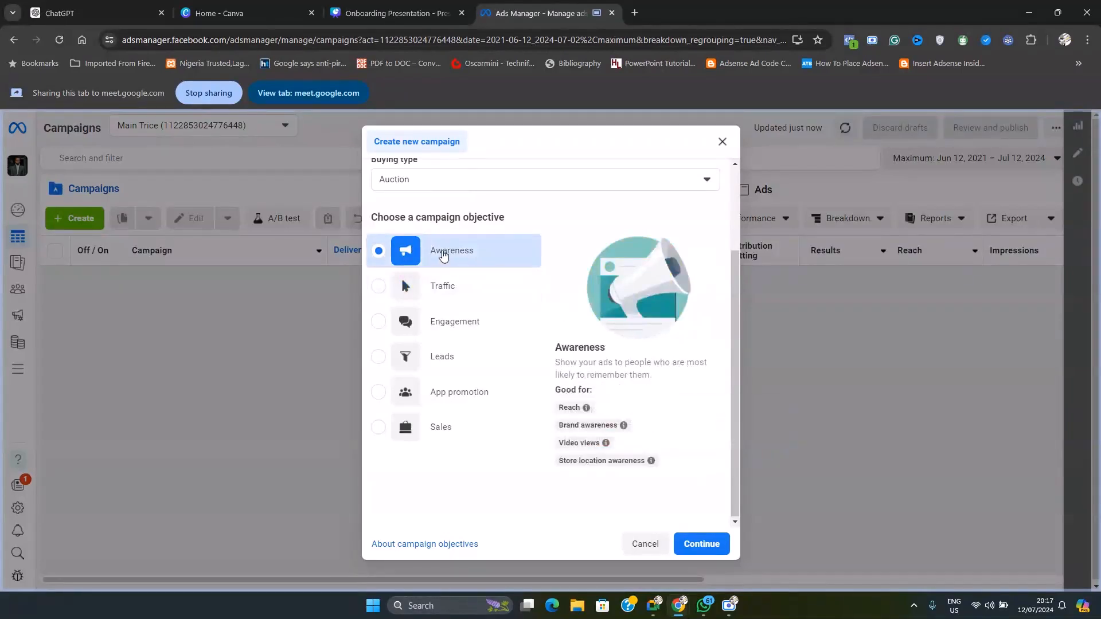
Read what the Traffic objective is good for, and choose Engagement as the campaign objective
click(438, 292)
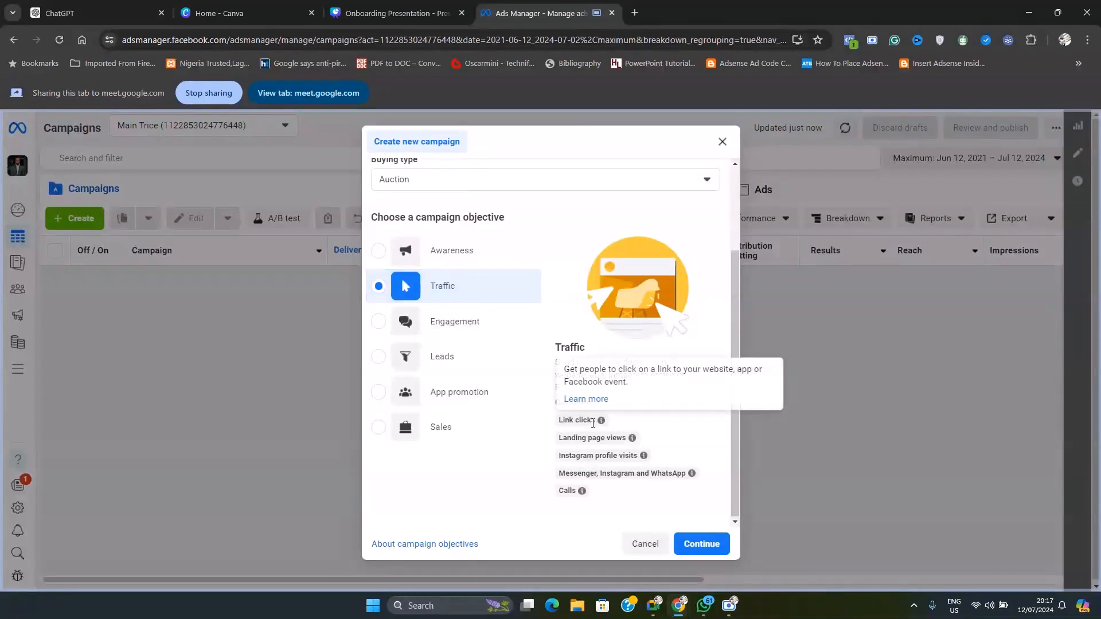
mouse_move(632, 440)
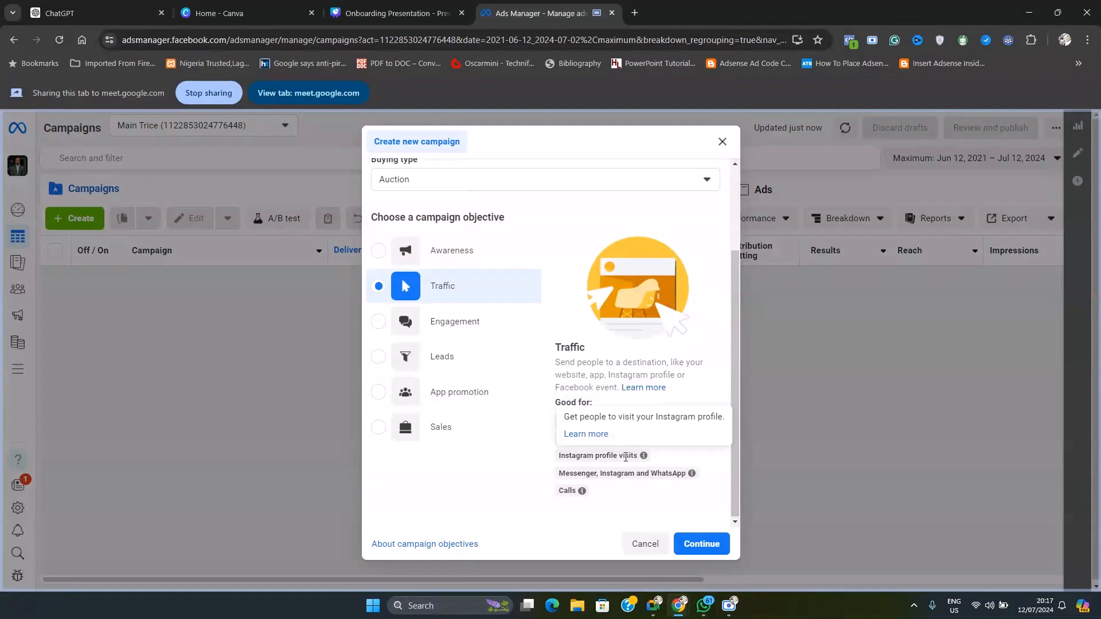
mouse_move(614, 478)
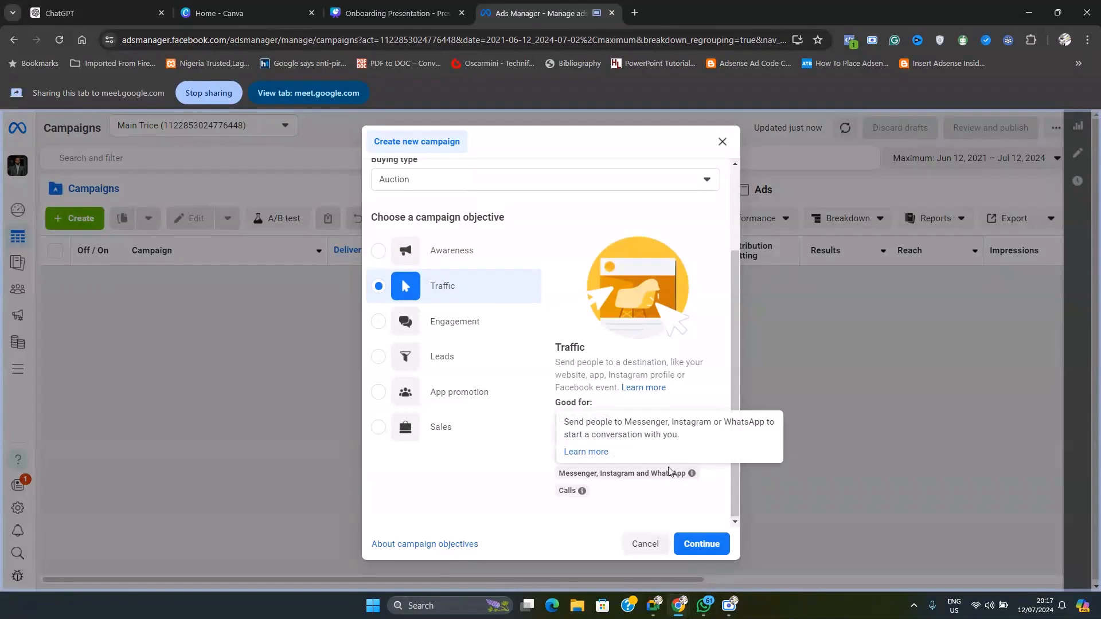
mouse_move(583, 497)
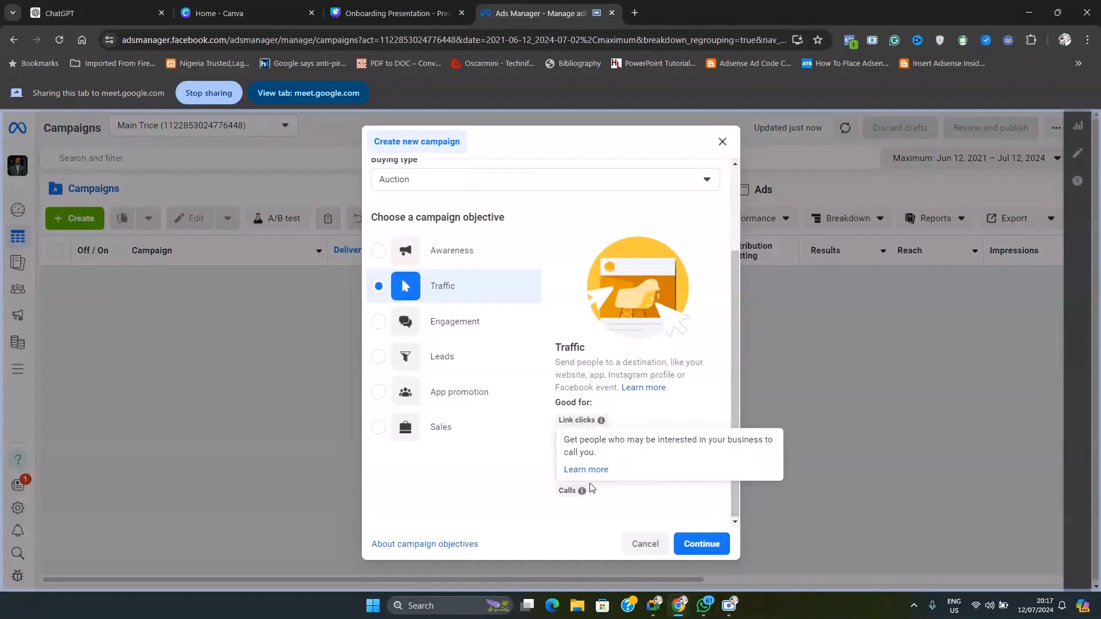
click(444, 327)
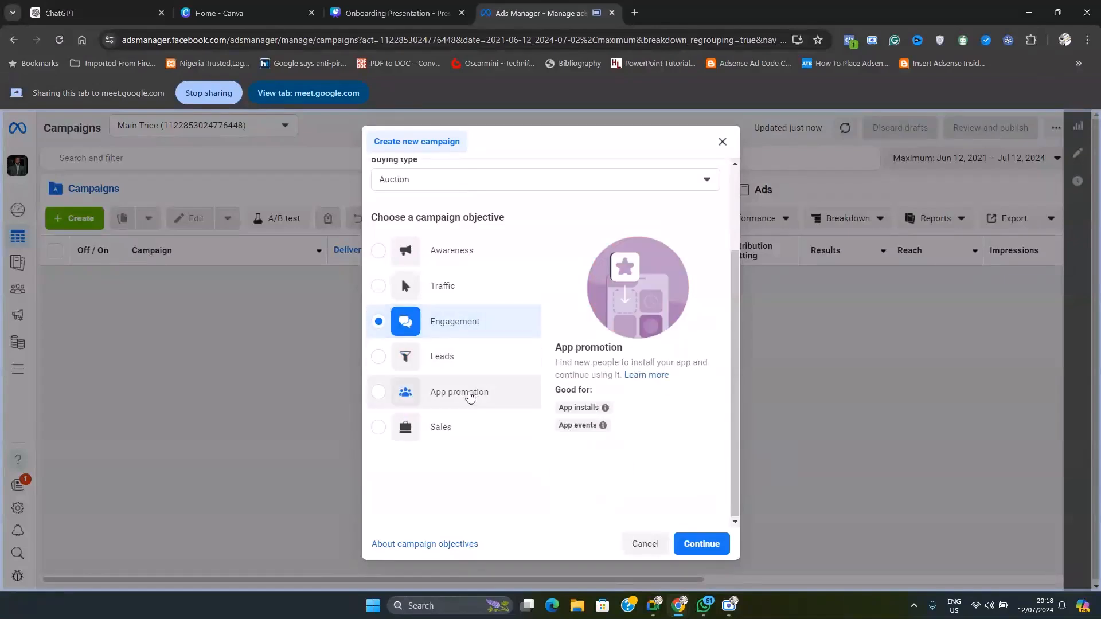
Select the Leads, App promotion, Sales and Awareness objectives in turn to review what each is good for, and cancel the new campaign
click(448, 364)
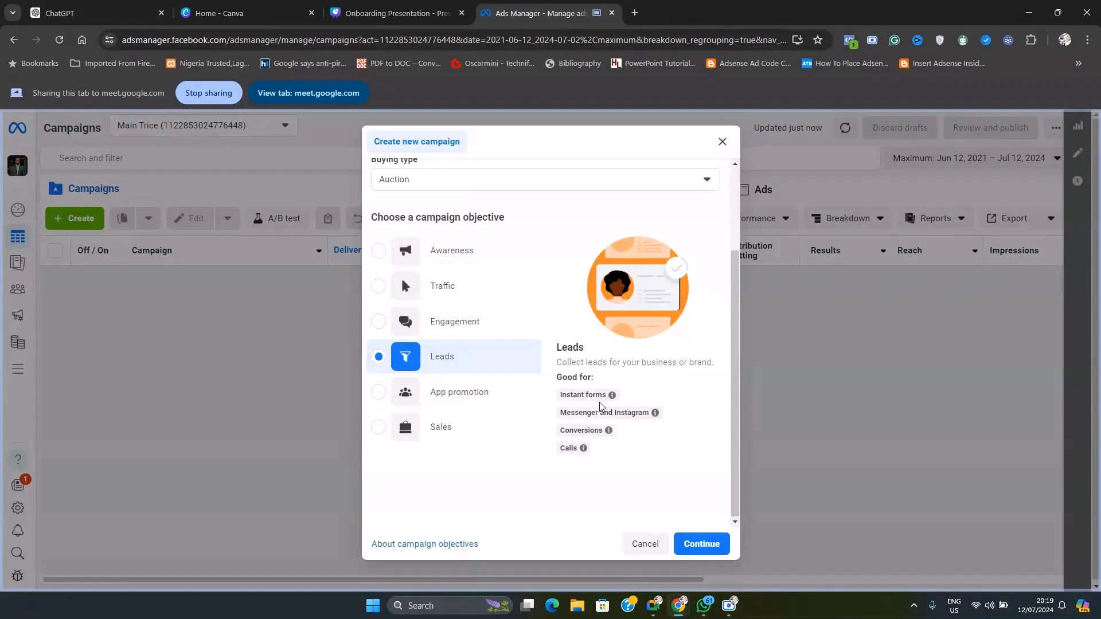
mouse_move(629, 416)
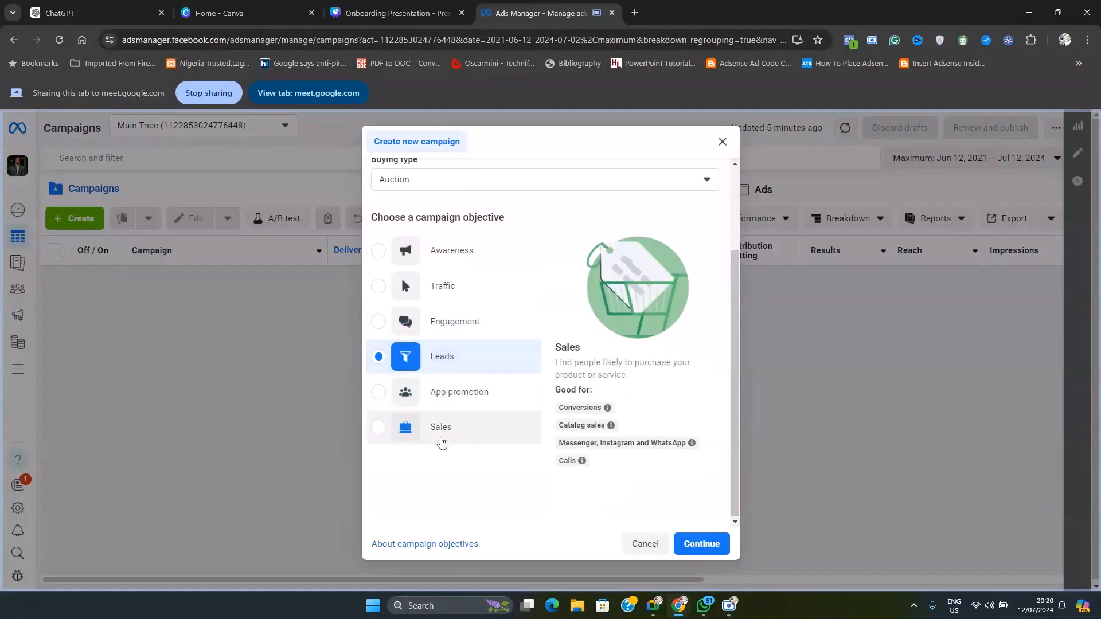
click(436, 395)
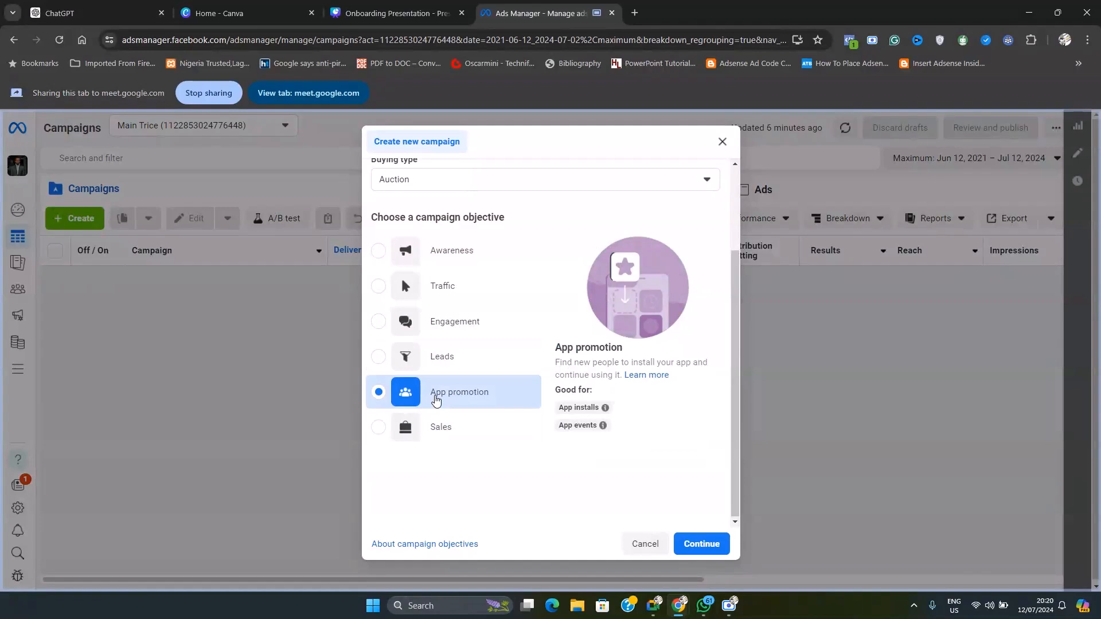
click(440, 427)
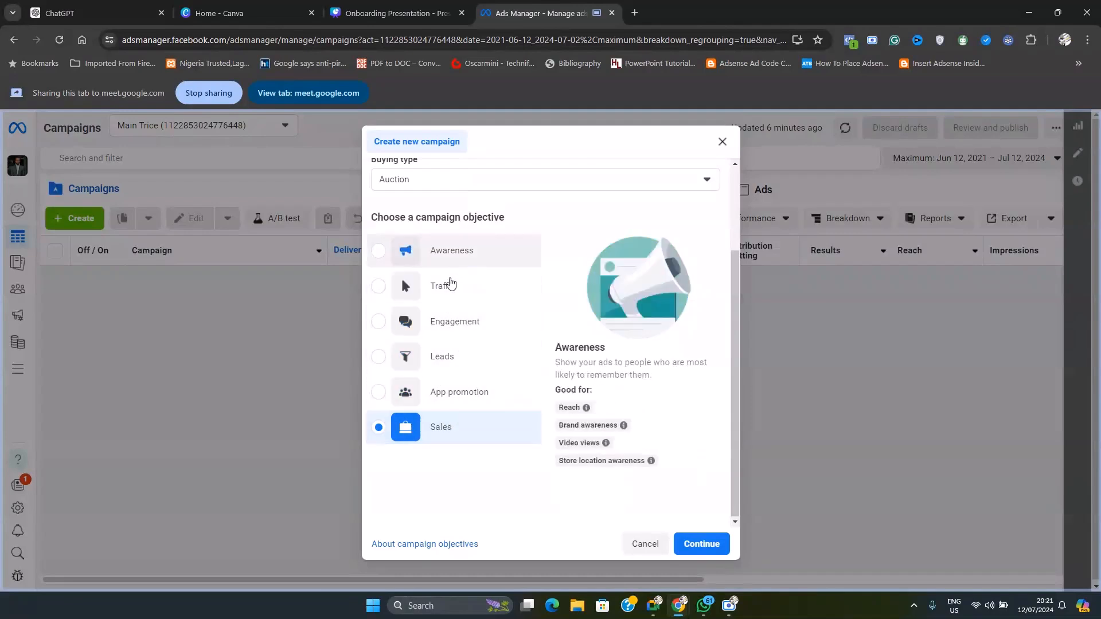
click(441, 252)
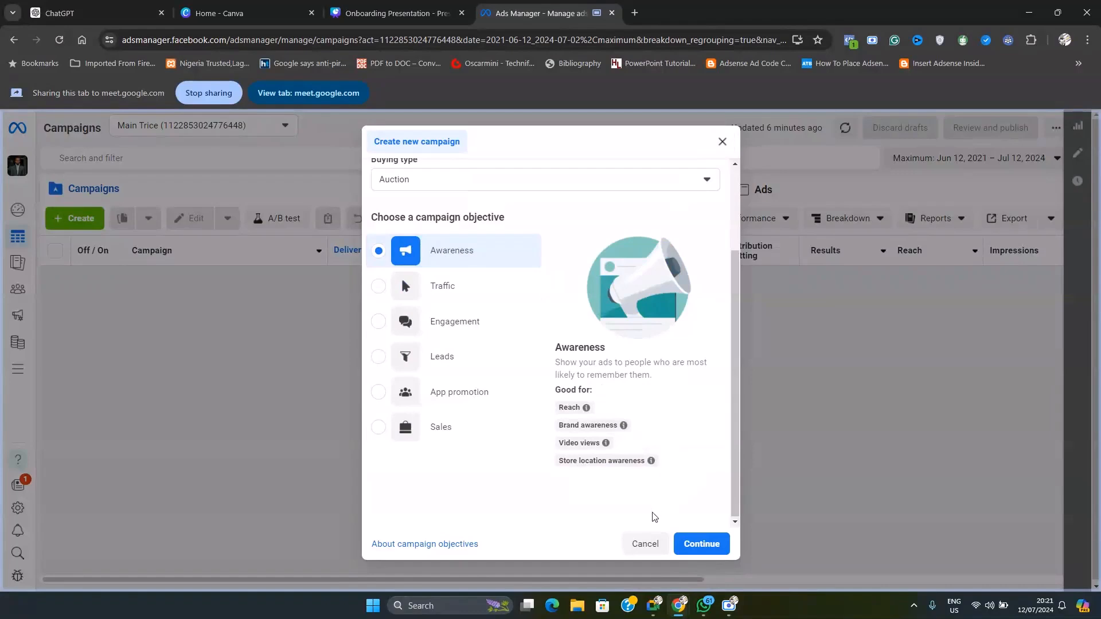
click(644, 543)
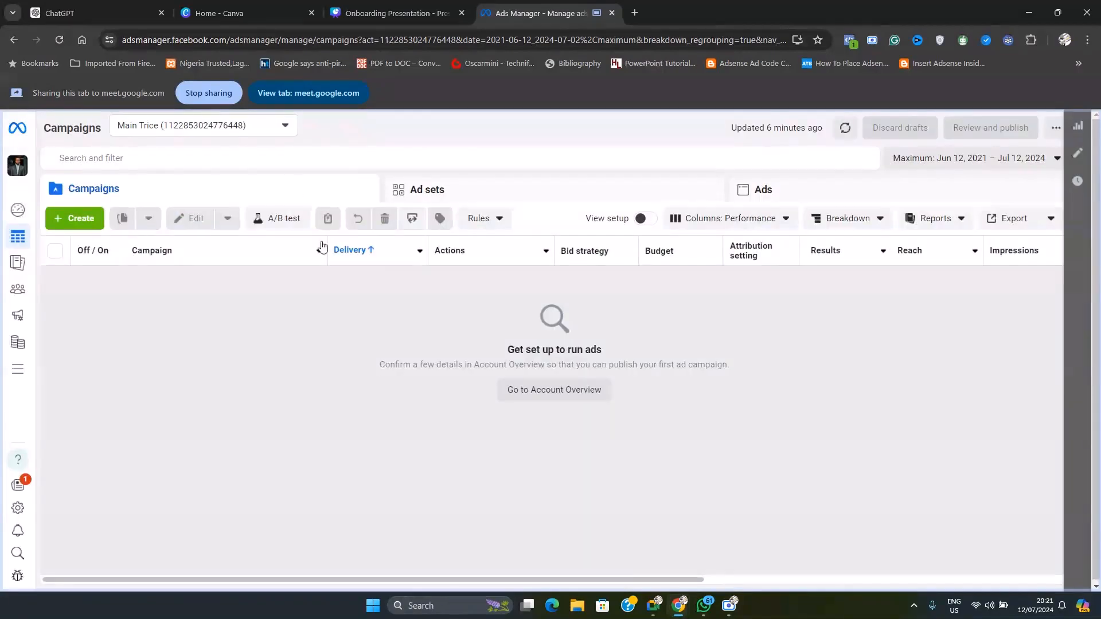
Switch to the Google Meet window and present the Onboarding Presentation browser tab instead of Ads Manager
click(653, 606)
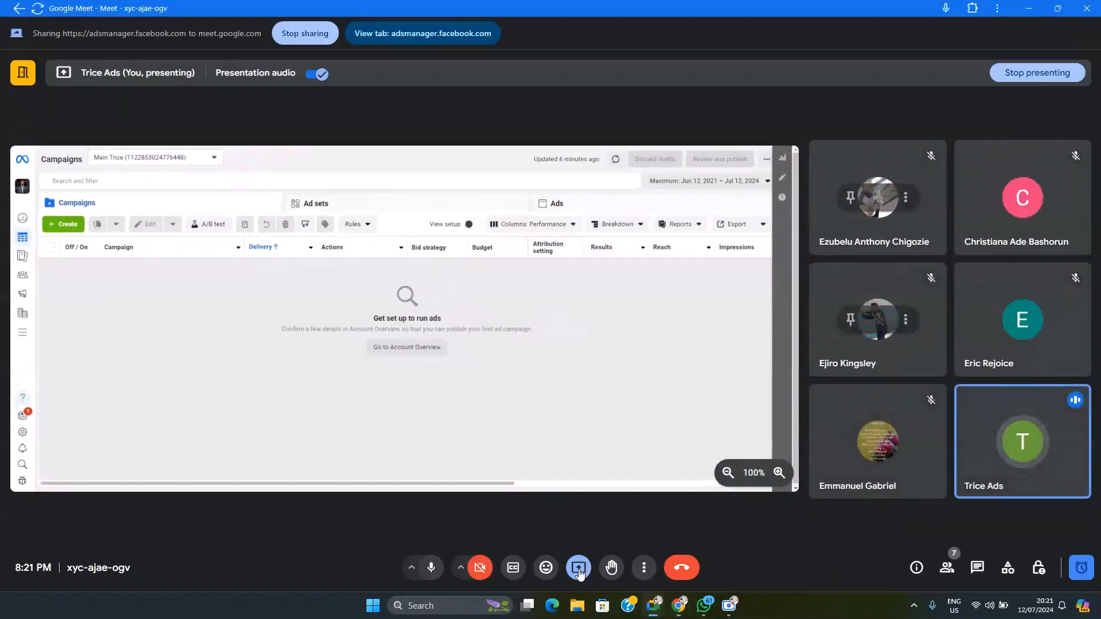
click(580, 565)
click(620, 503)
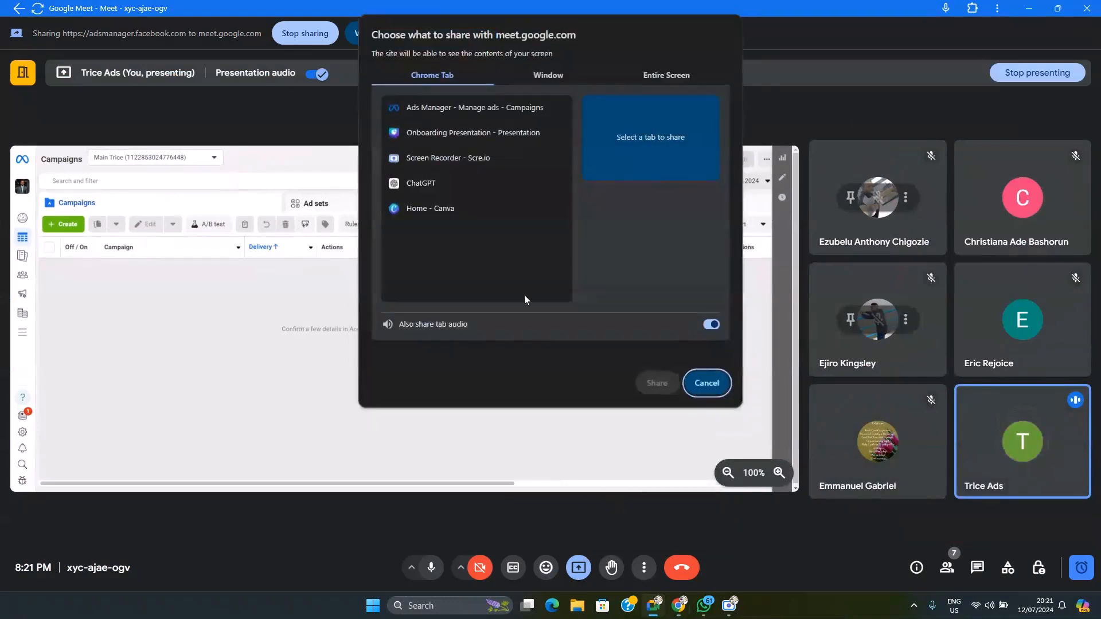
click(450, 134)
click(660, 386)
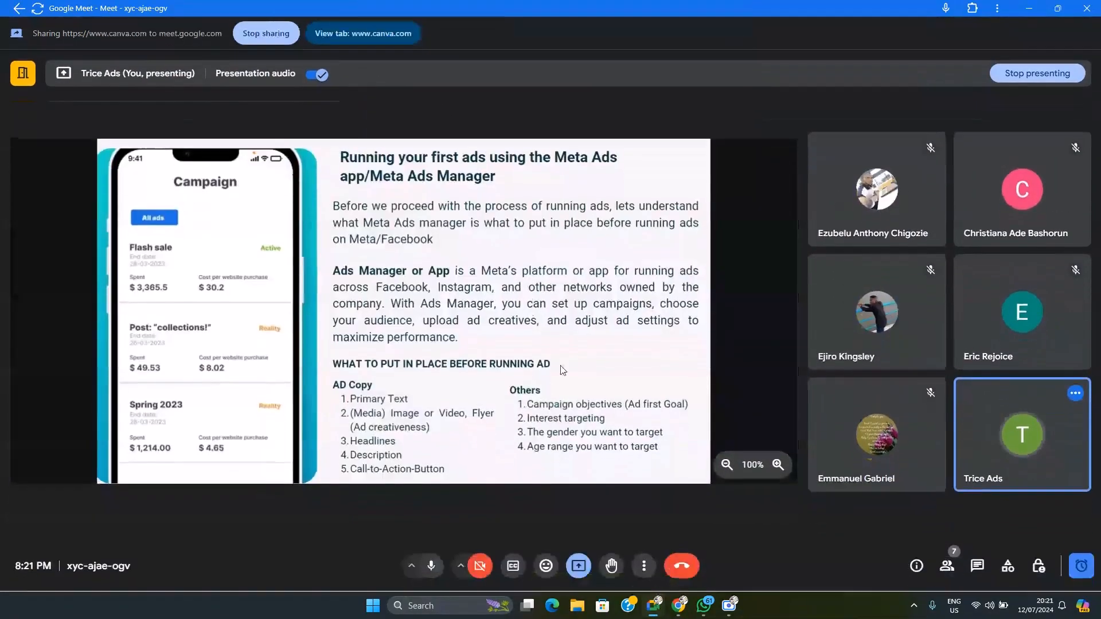
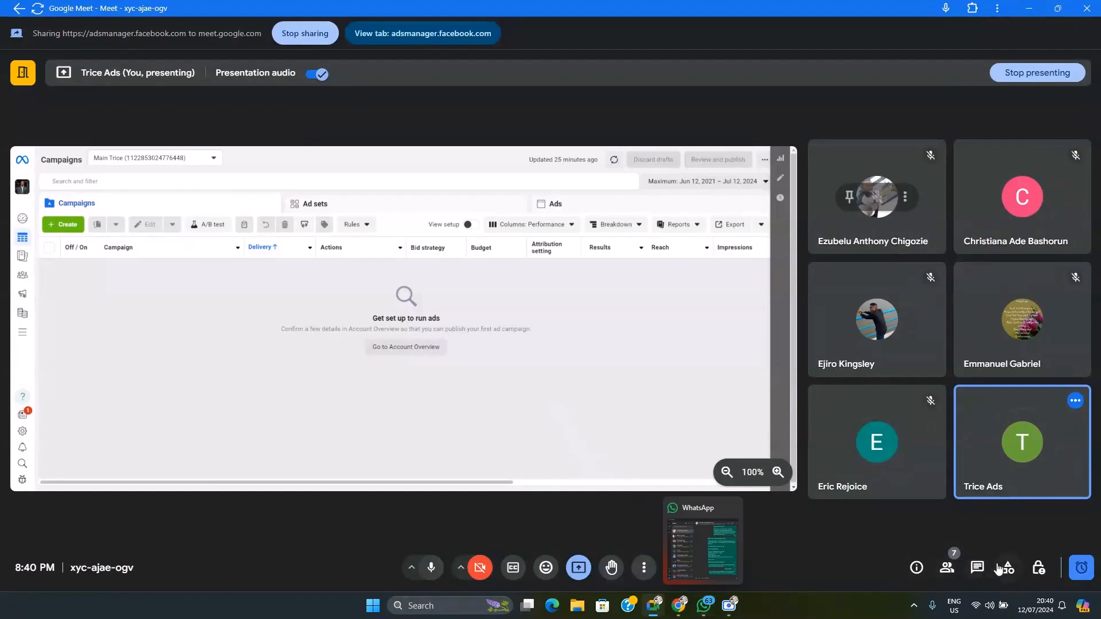
Check the in-call messages in Google Meet, close them, and switch to the Ads Manager page in Chrome
click(985, 573)
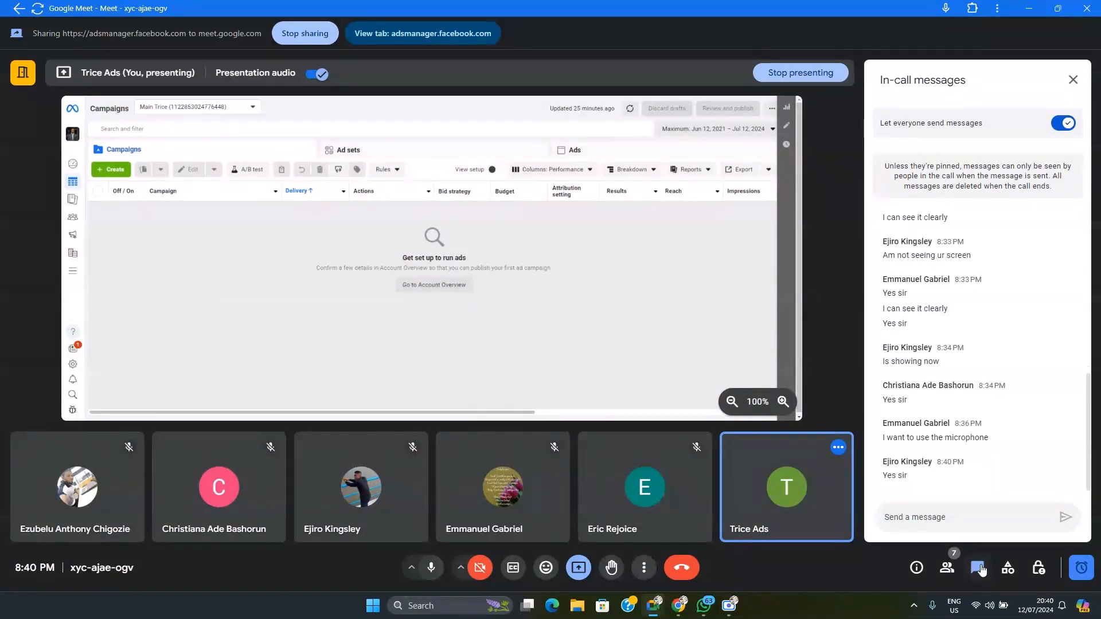
click(977, 567)
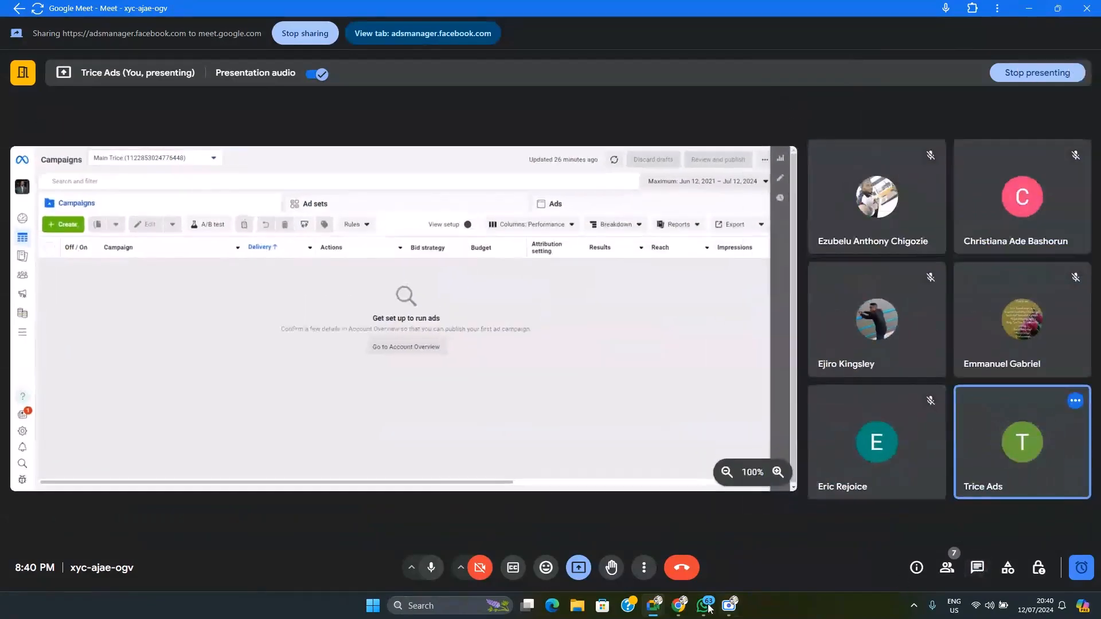
click(681, 611)
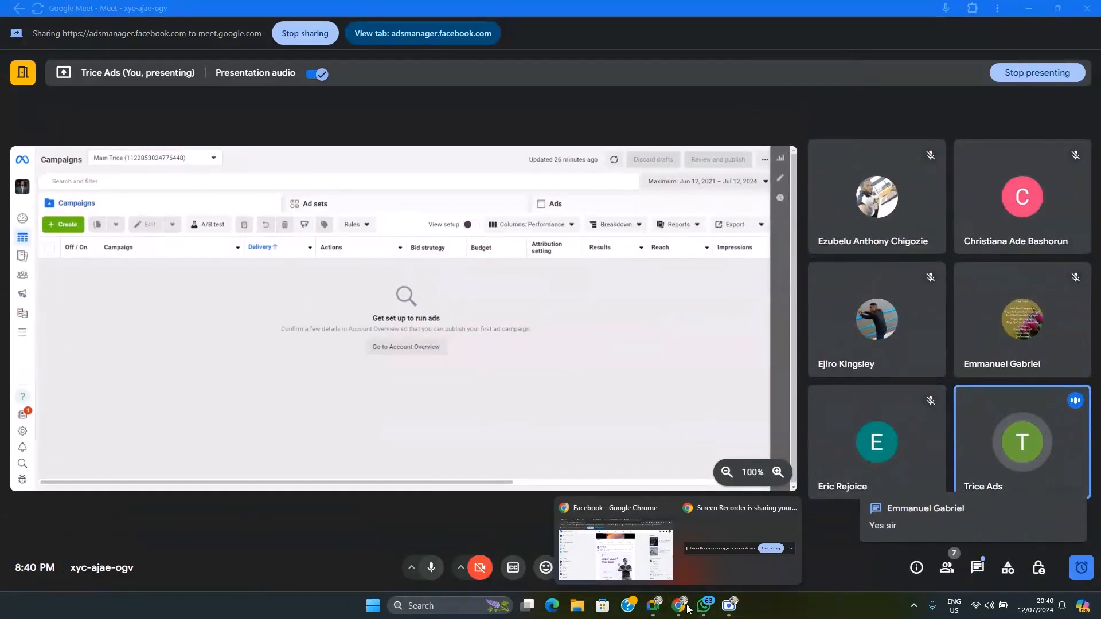
click(632, 559)
click(536, 14)
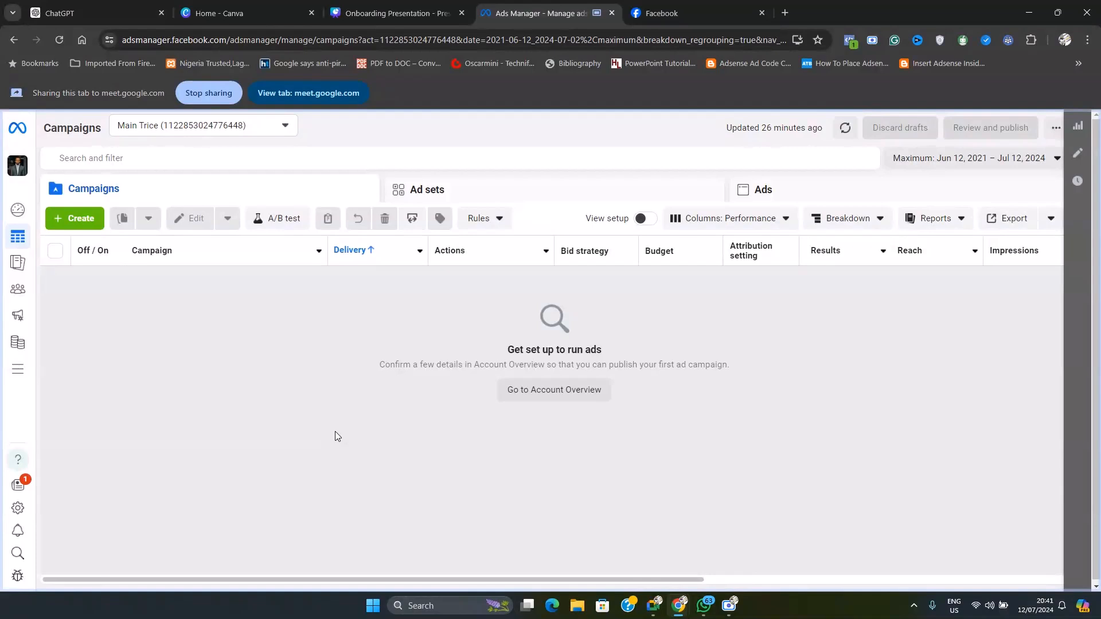
Highlight the adsmanager.facebook.com/adsmanager portion of the page address to point out where Ads Manager is reached
drag(122, 40, 280, 48)
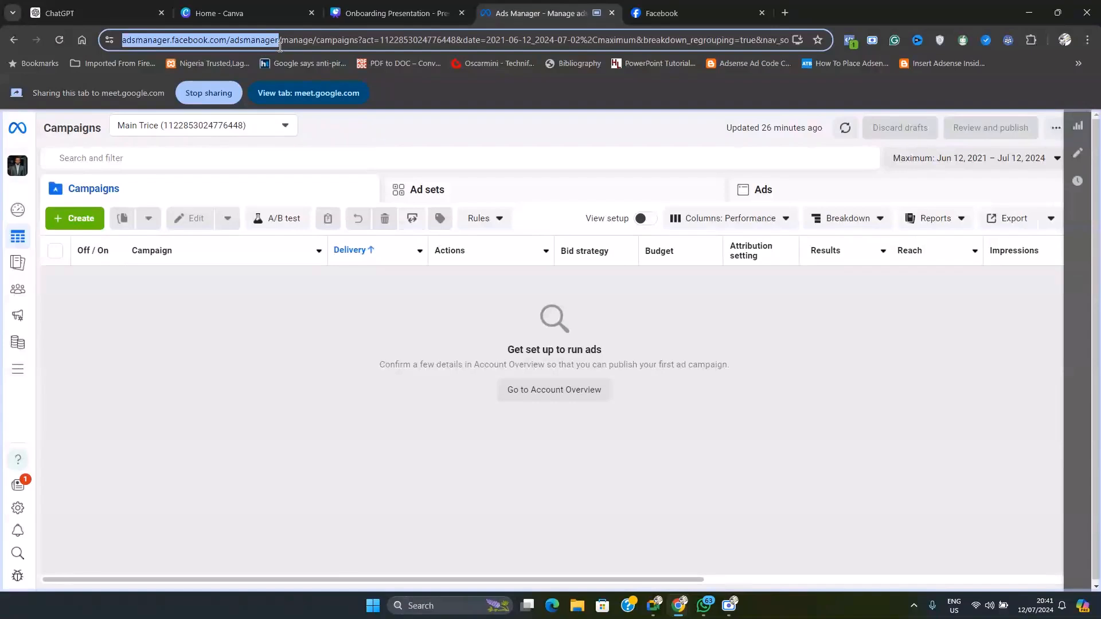
click(205, 39)
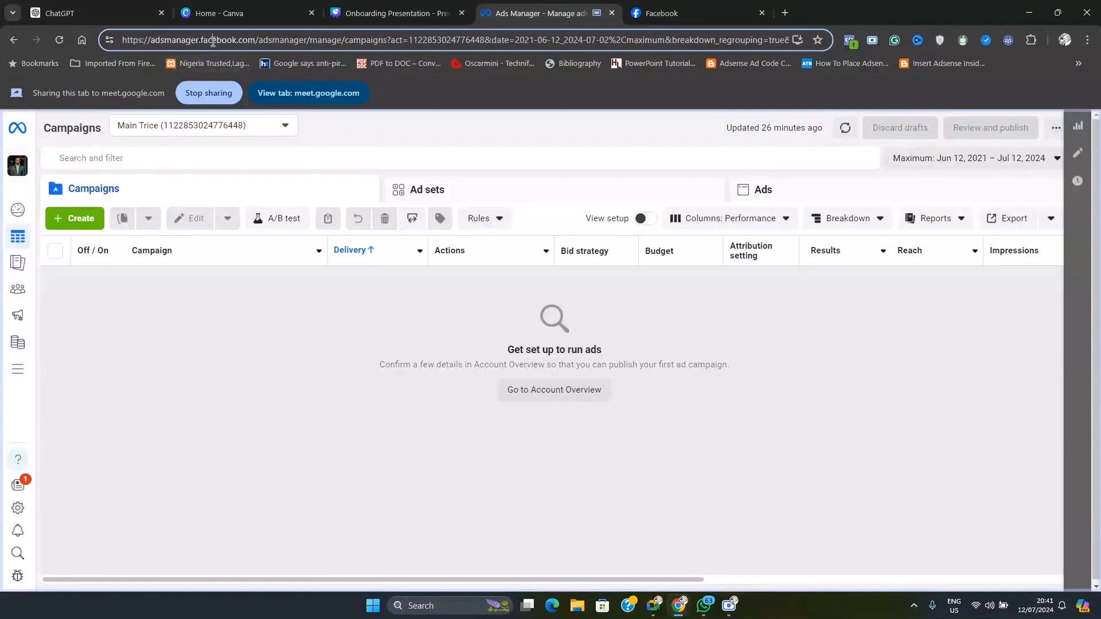
drag(204, 40, 320, 36)
click(314, 37)
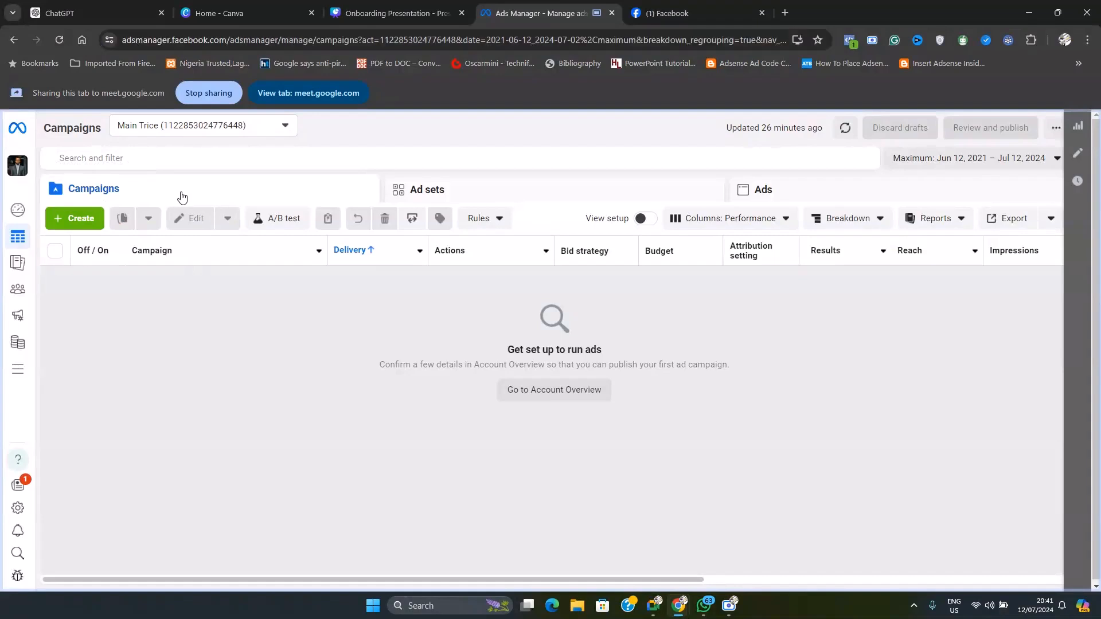
View the Ad sets, Ads and Campaigns lists, check the Onboarding Presentation's ad campaign slide, and return to Ads Manager
click(528, 192)
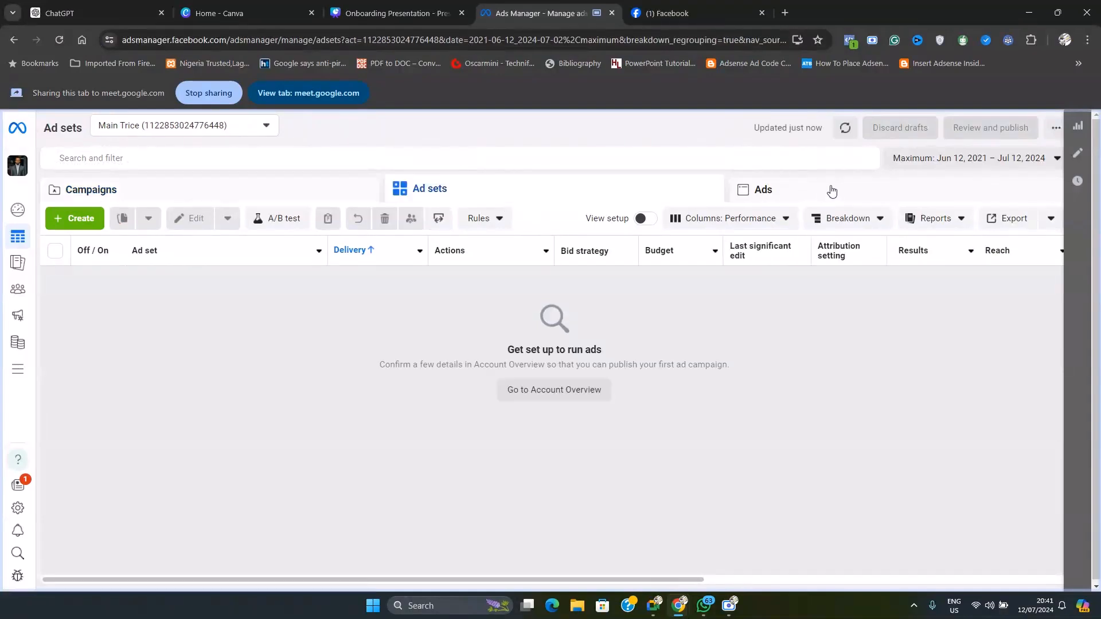
click(849, 192)
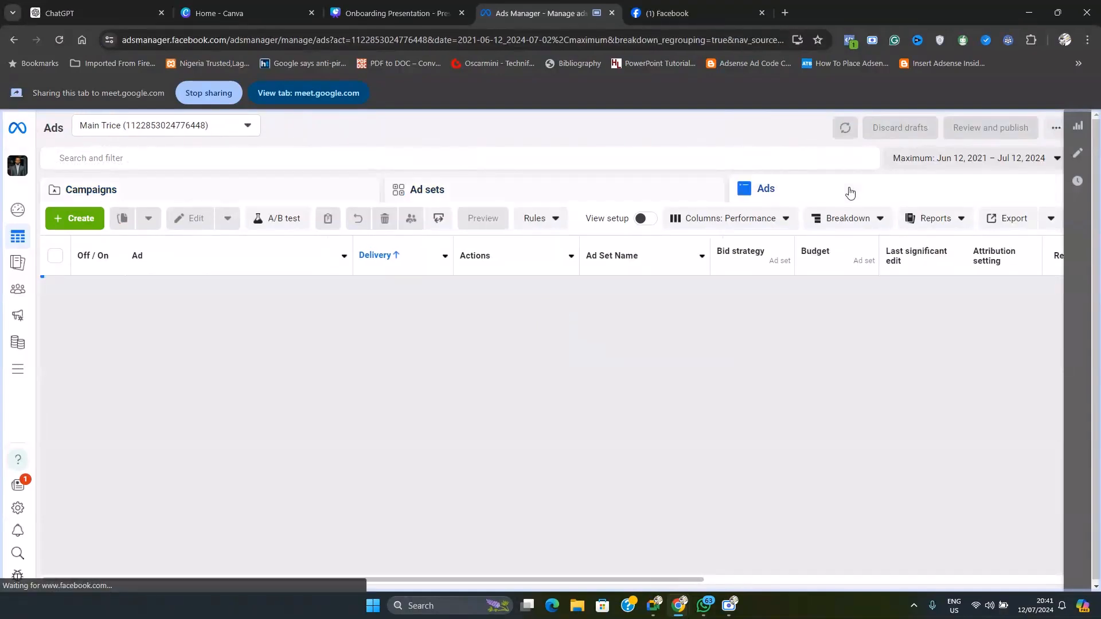
click(234, 191)
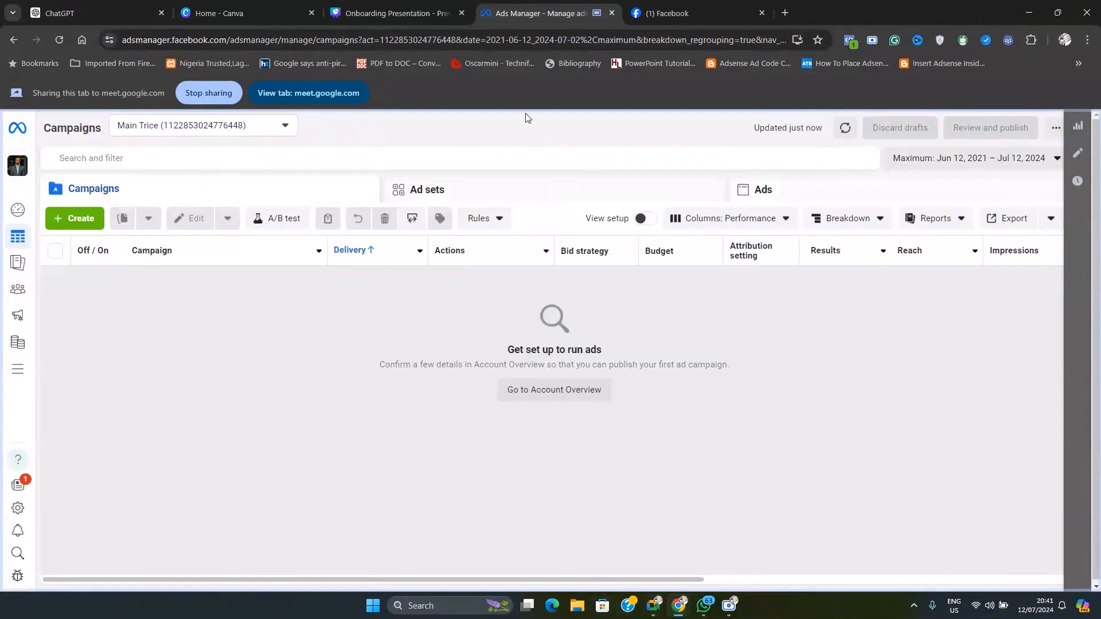
click(400, 8)
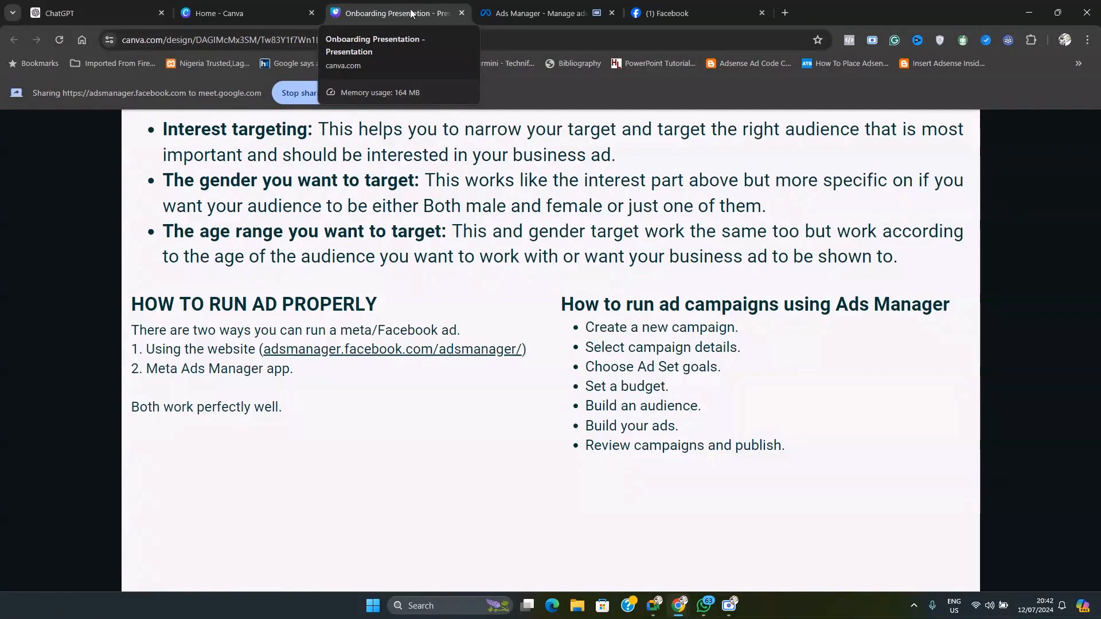
click(541, 13)
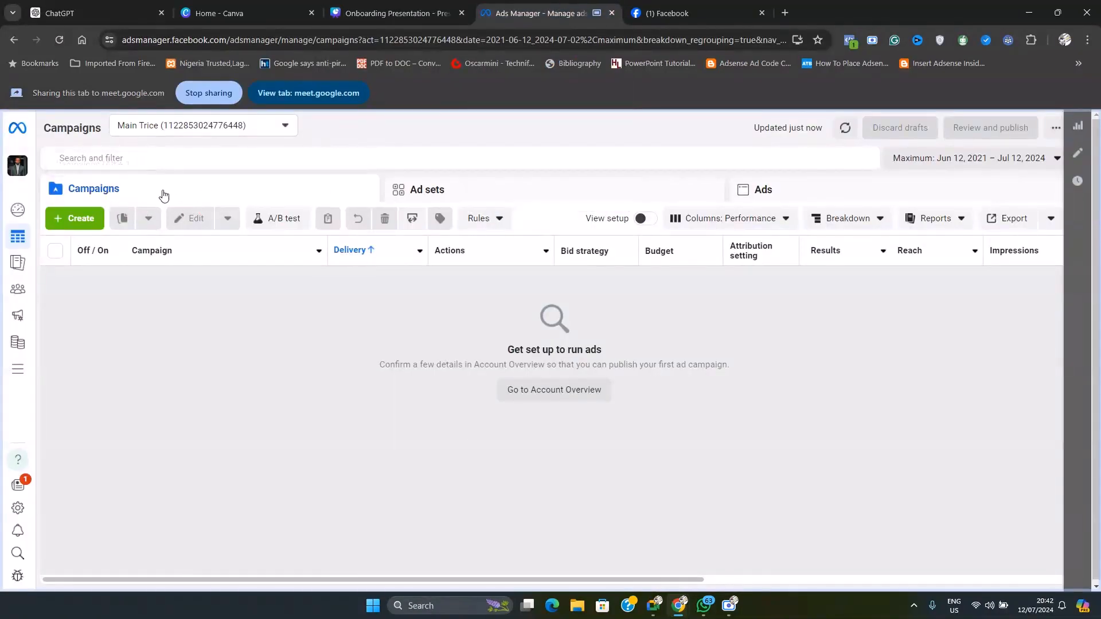
Start a new Auction campaign with the Engagement objective and continue to the campaign setup choice
click(81, 218)
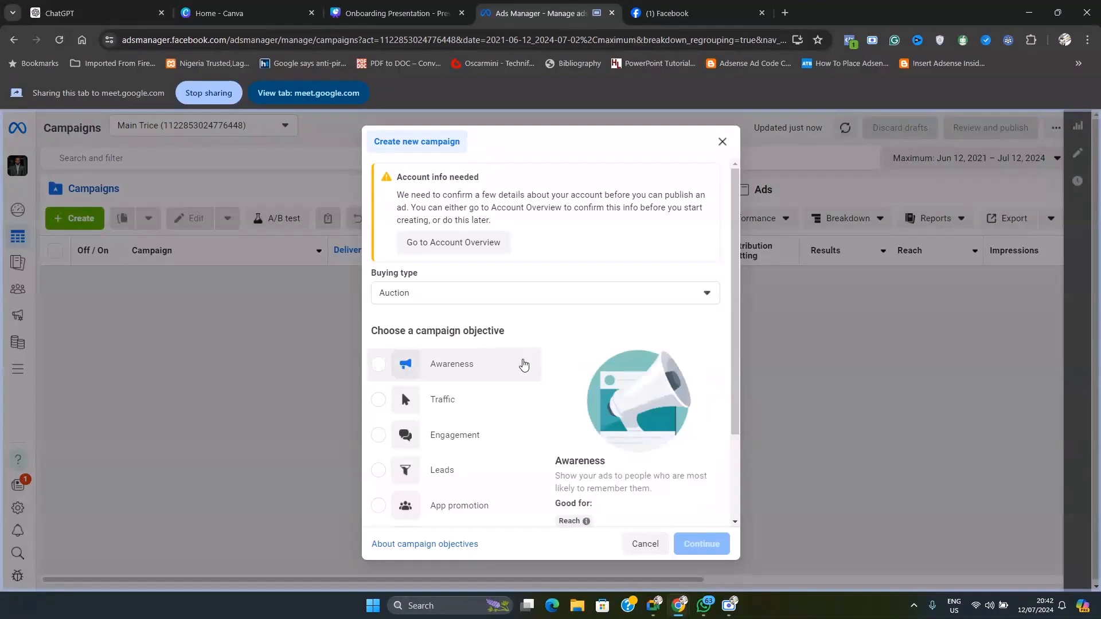
scroll(567, 361, down, 1)
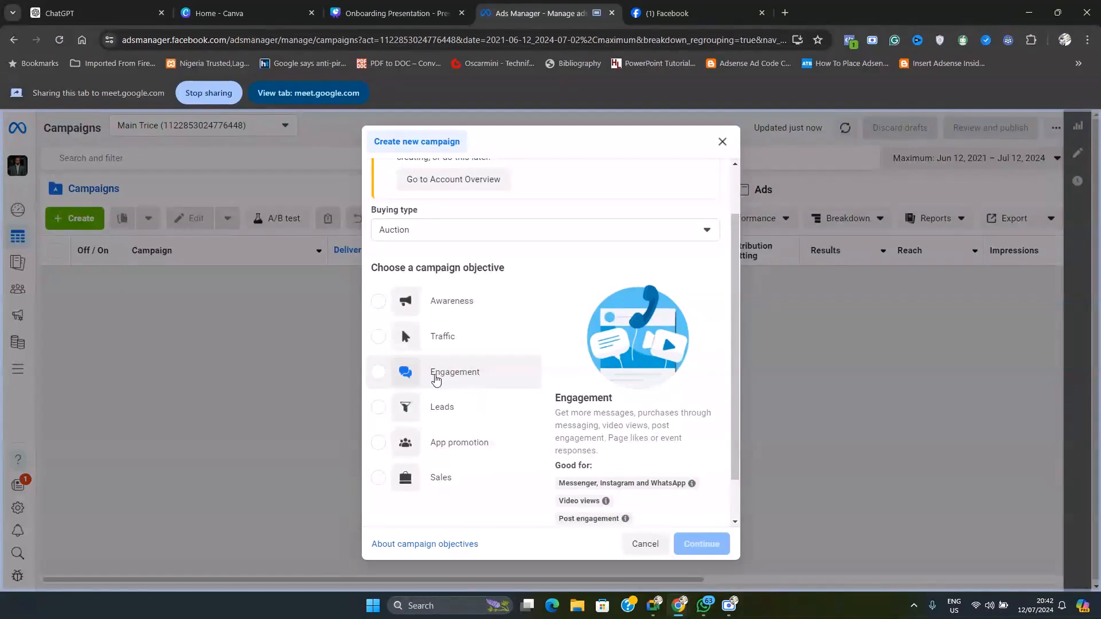
click(435, 379)
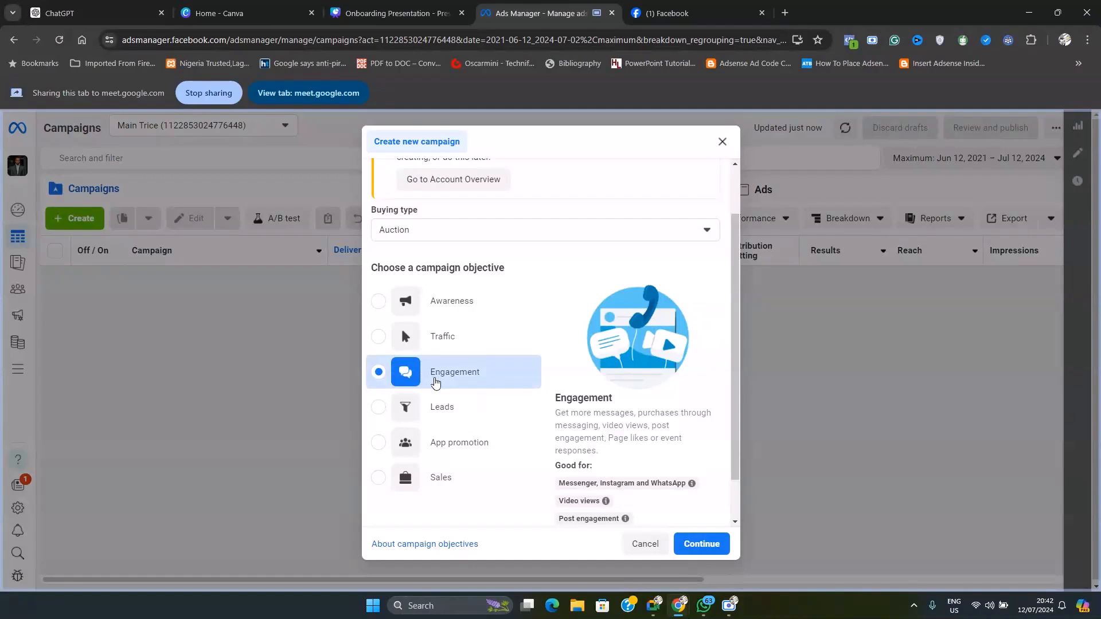
scroll(522, 381, down, 1)
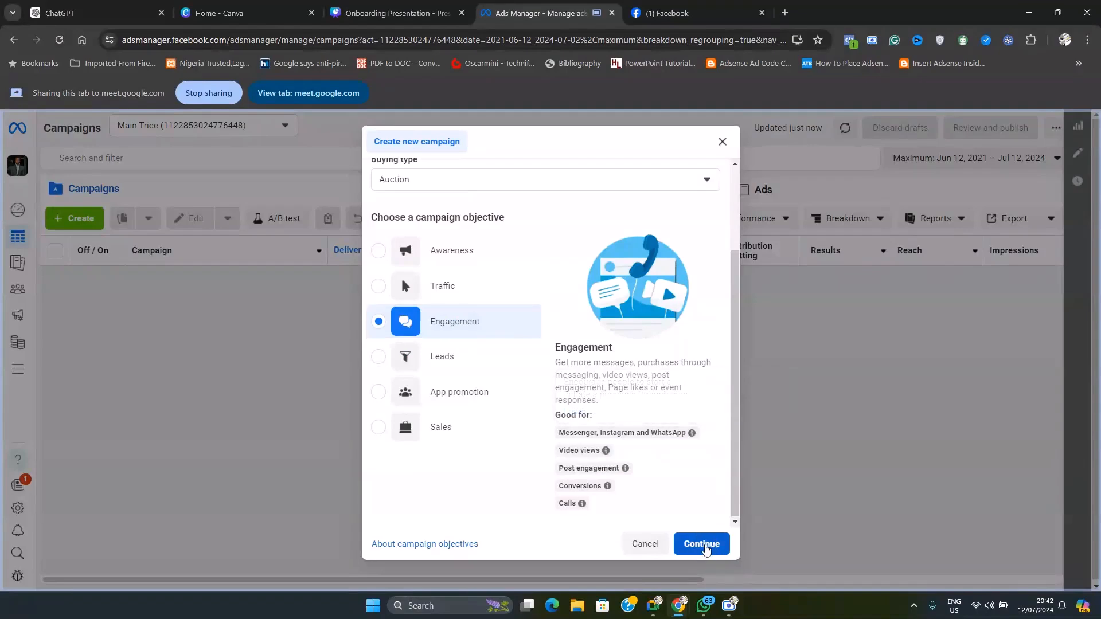
click(703, 545)
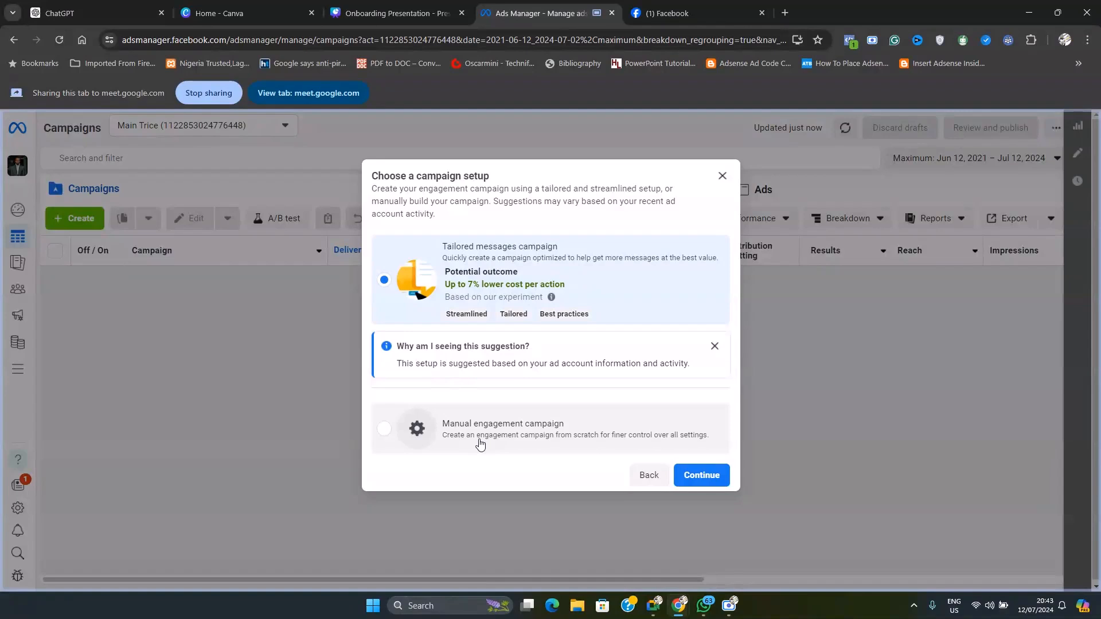
Compare the Manual engagement campaign option with Tailored messages campaign, and continue with the Tailored messages setup
click(384, 431)
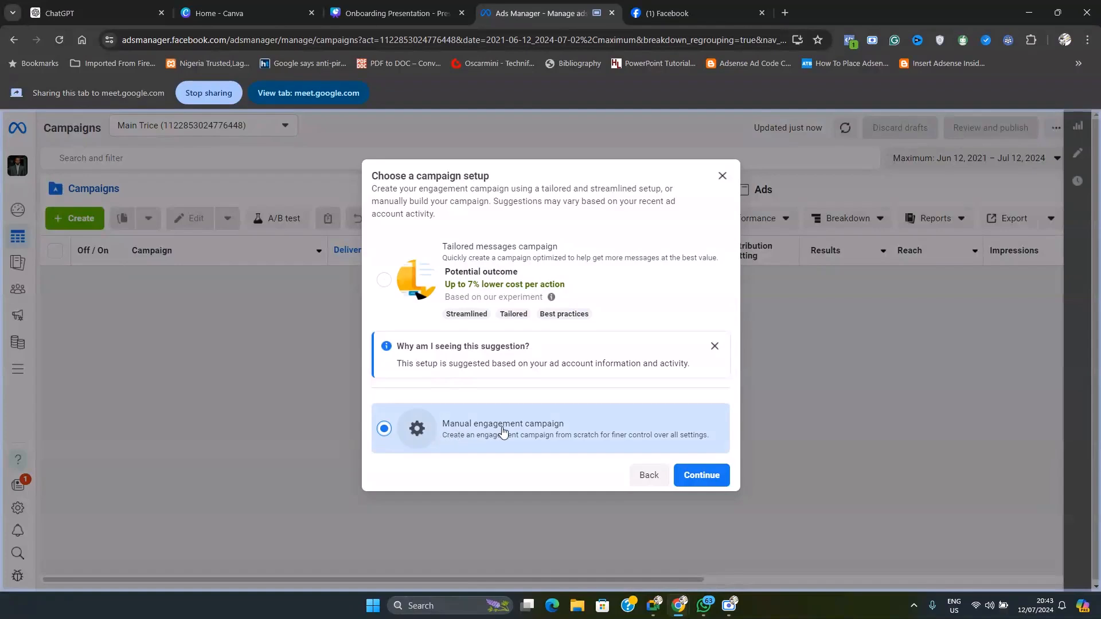
click(421, 285)
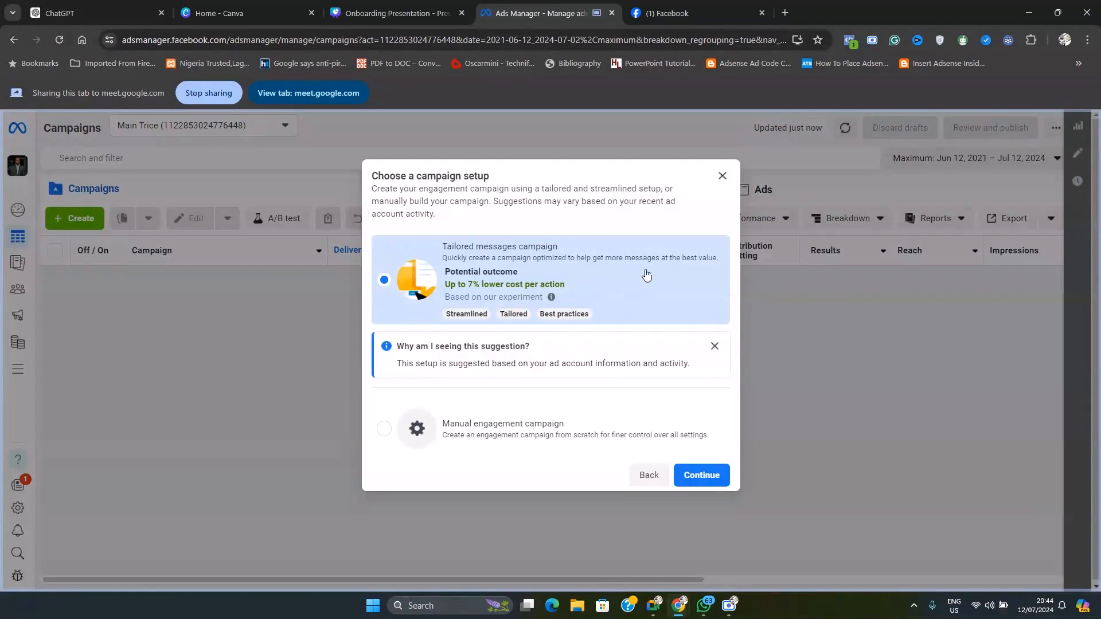
click(705, 475)
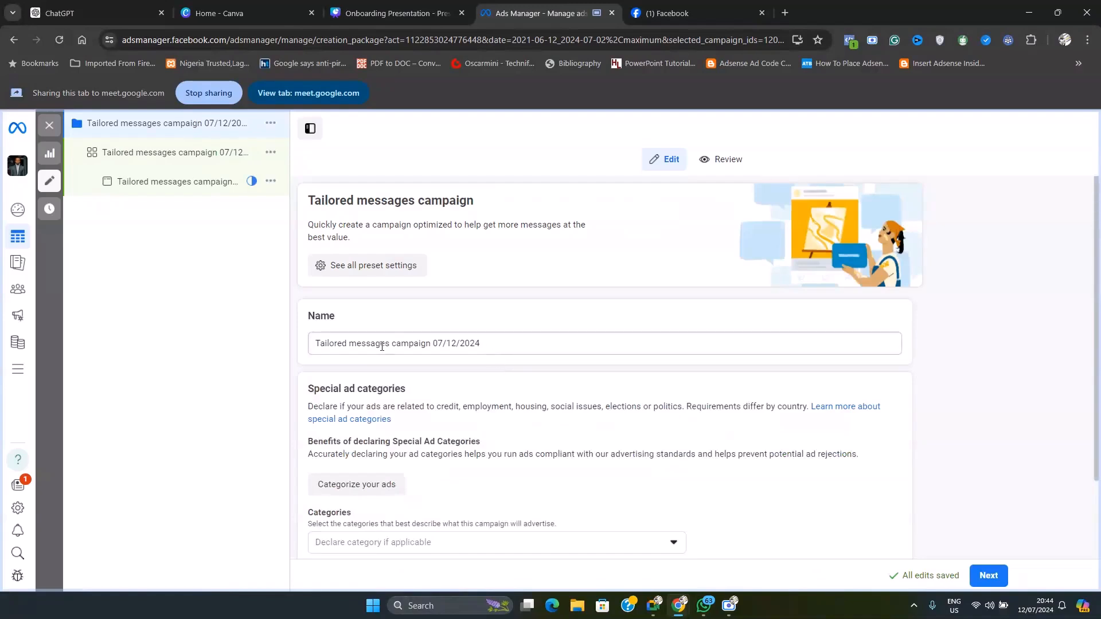
Rename the campaign as "new test camp"
drag(475, 339, 294, 356)
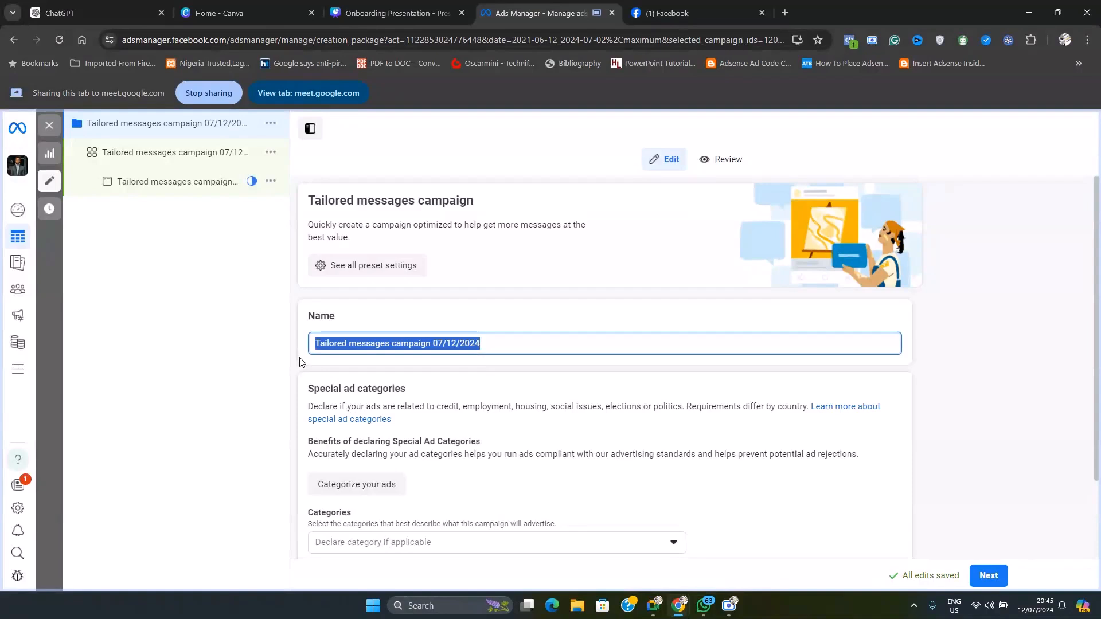
text(new)
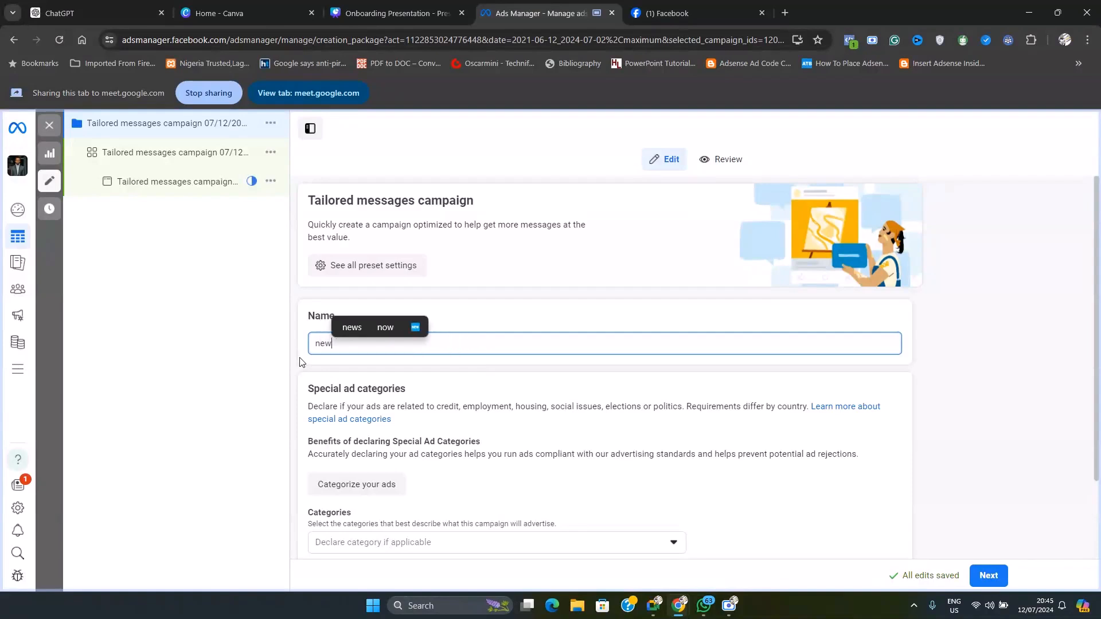
text( test camp)
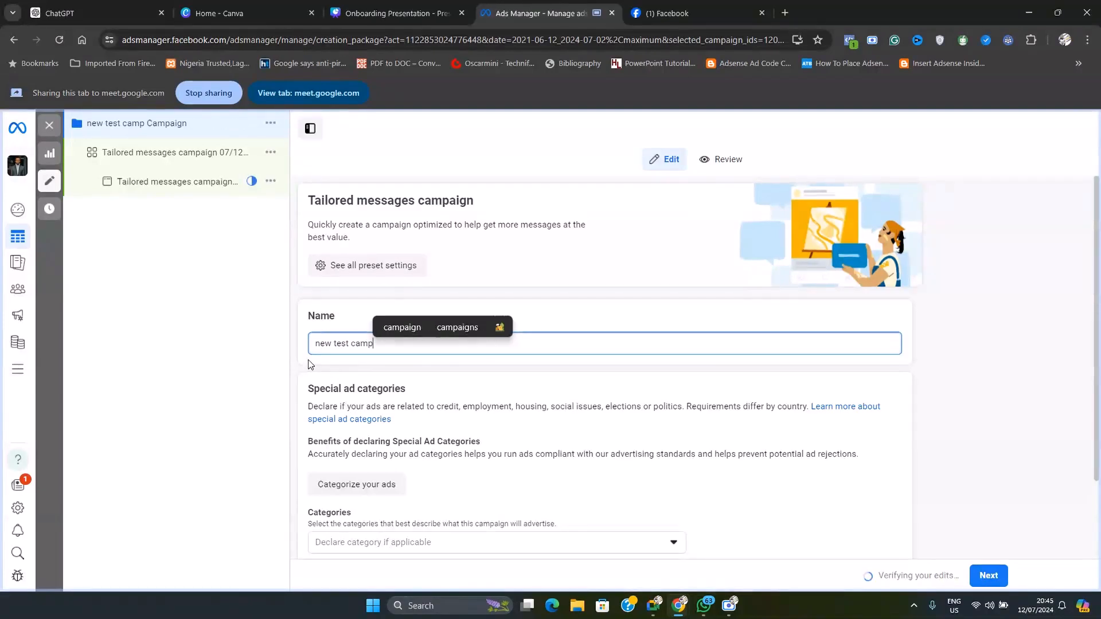
click(397, 375)
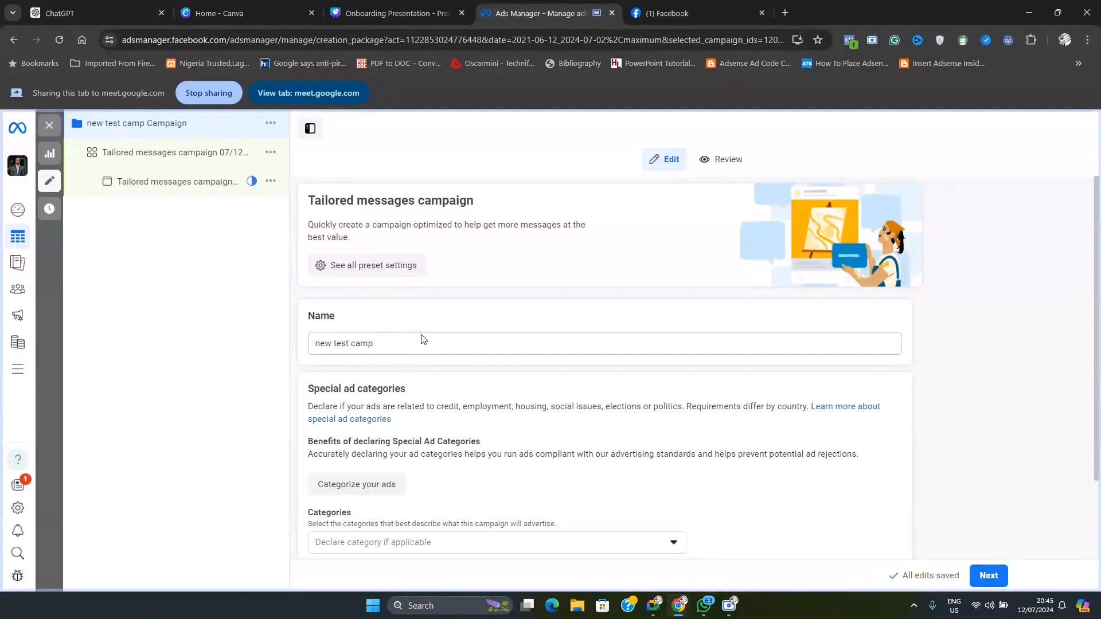
Review the campaign's special ad categories section and turn on Advantage campaign budget
scroll(424, 338, down, 2)
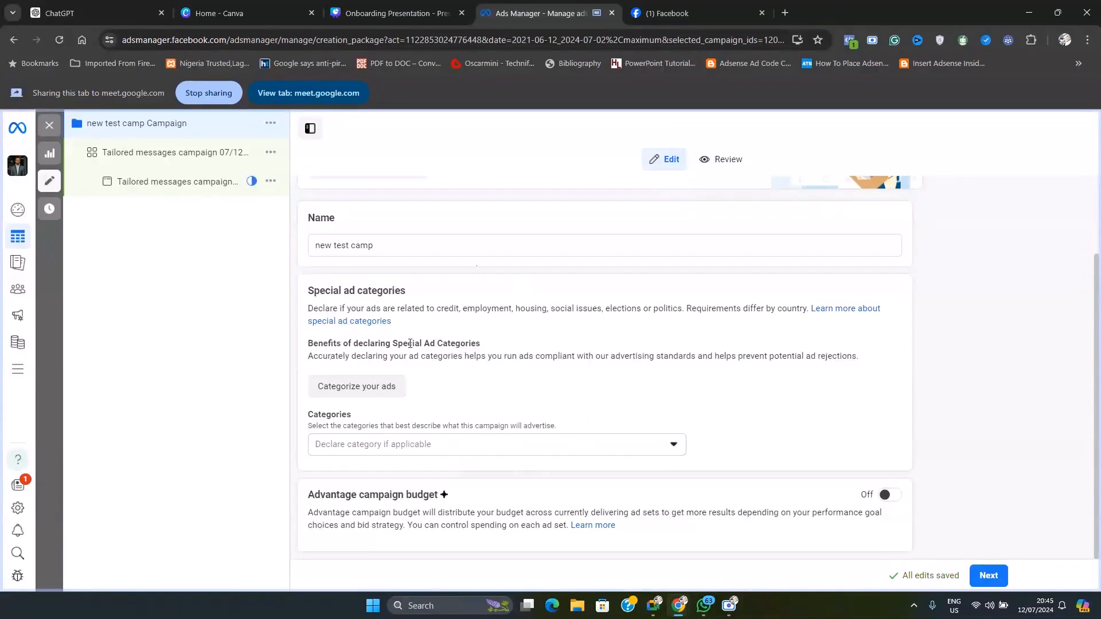
scroll(545, 441, up, 1)
scroll(545, 441, up, 3)
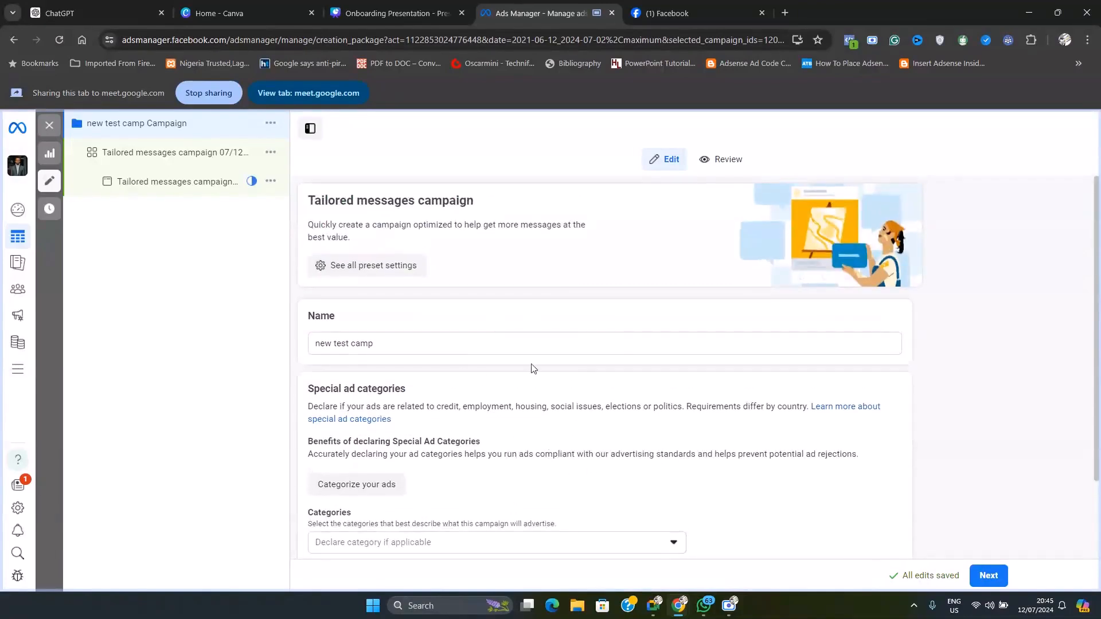
scroll(437, 435, down, 3)
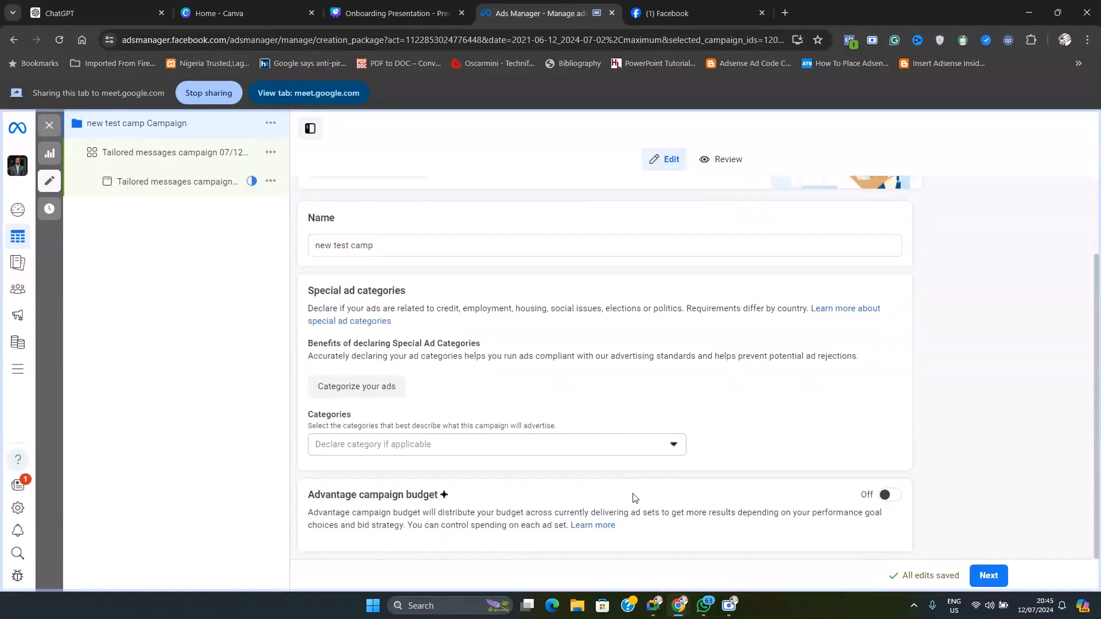
click(890, 498)
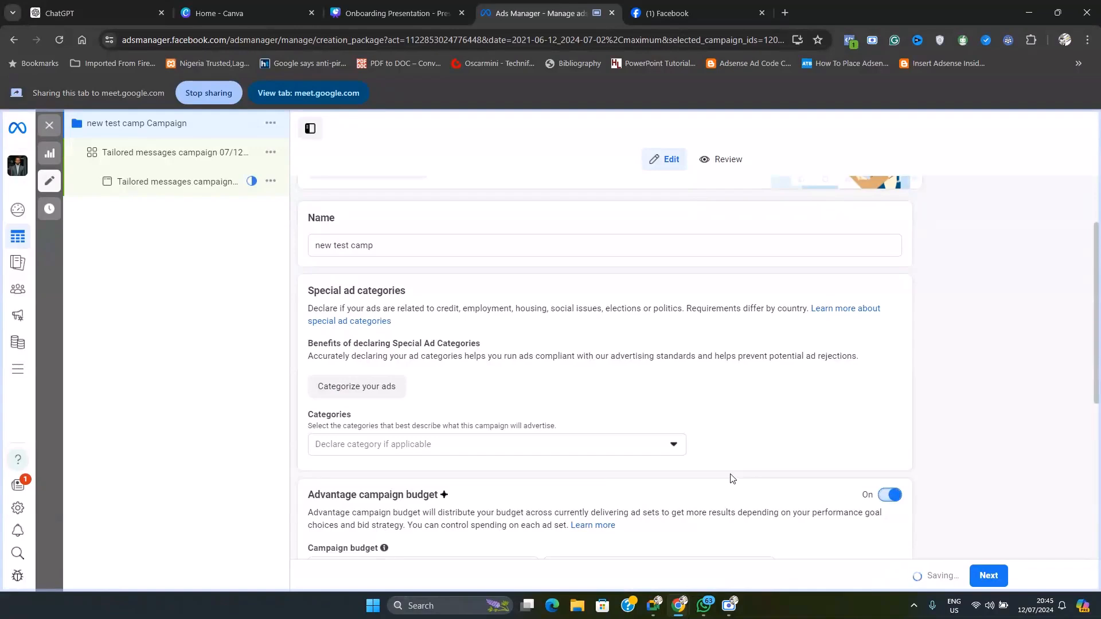
Check on the Google Meet call, return to Ads Manager, and set the campaign's daily budget to ₦1,500.00
scroll(732, 479, down, 3)
scroll(732, 479, down, 1)
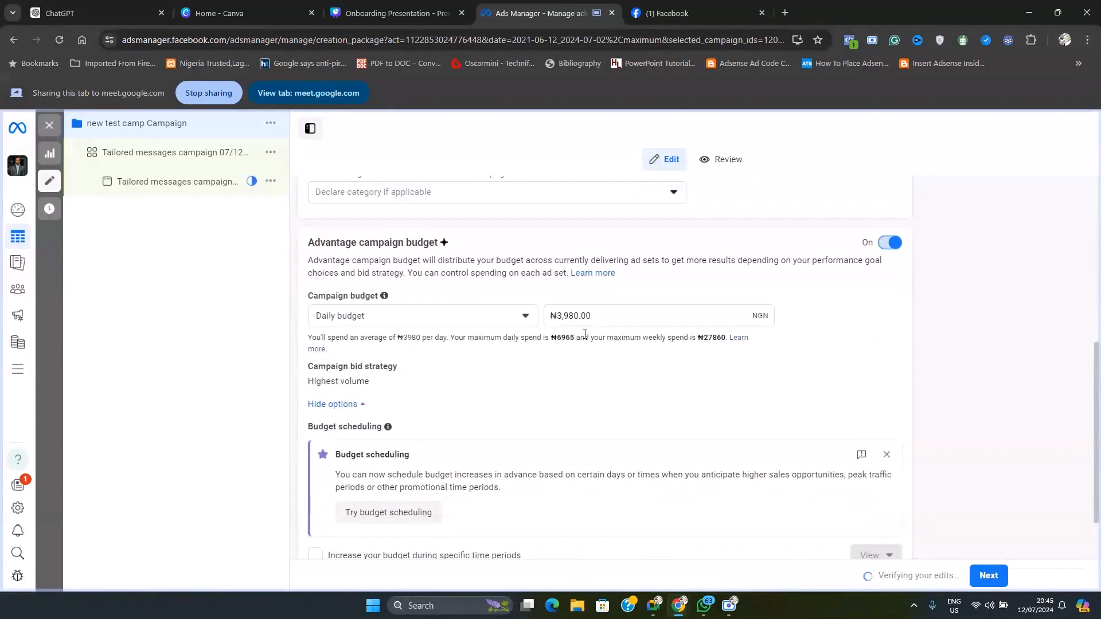
triple_click(604, 313)
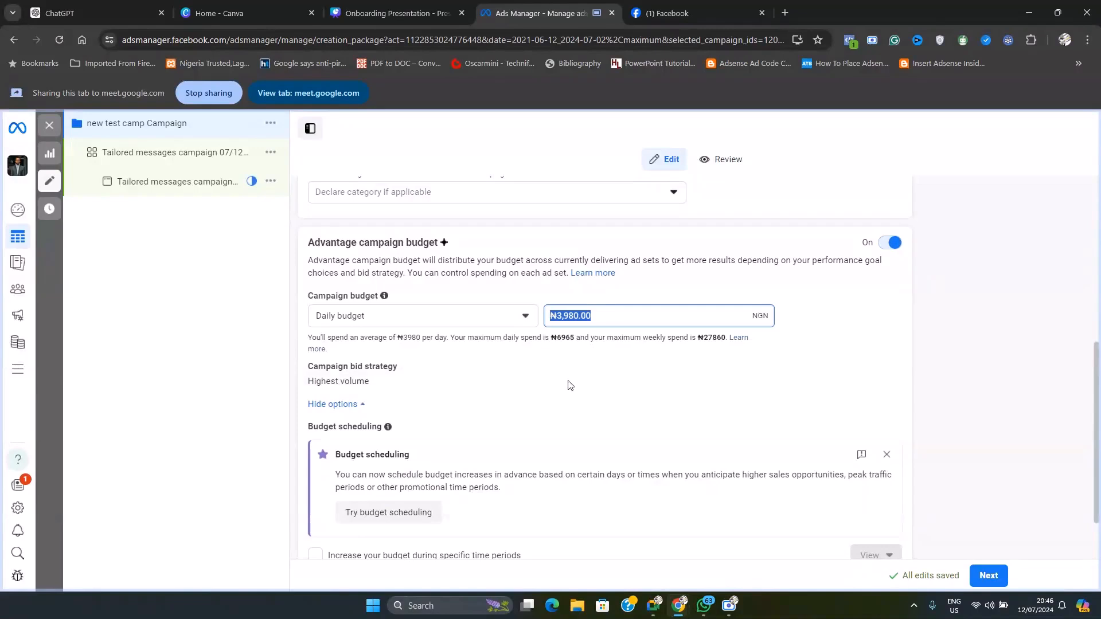
mouse_move(709, 609)
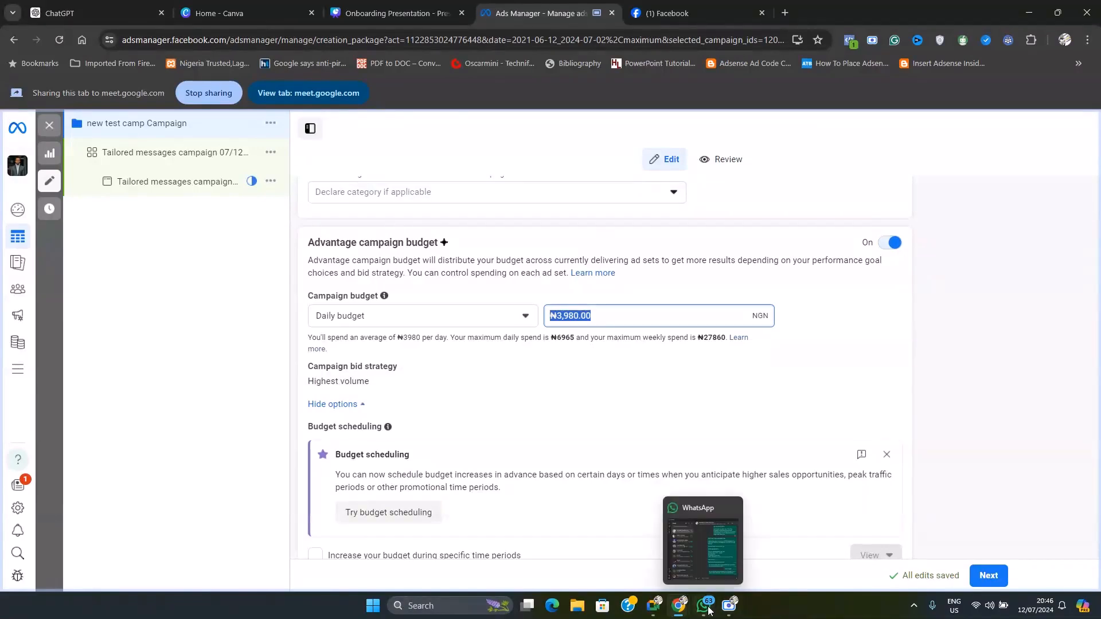
click(654, 607)
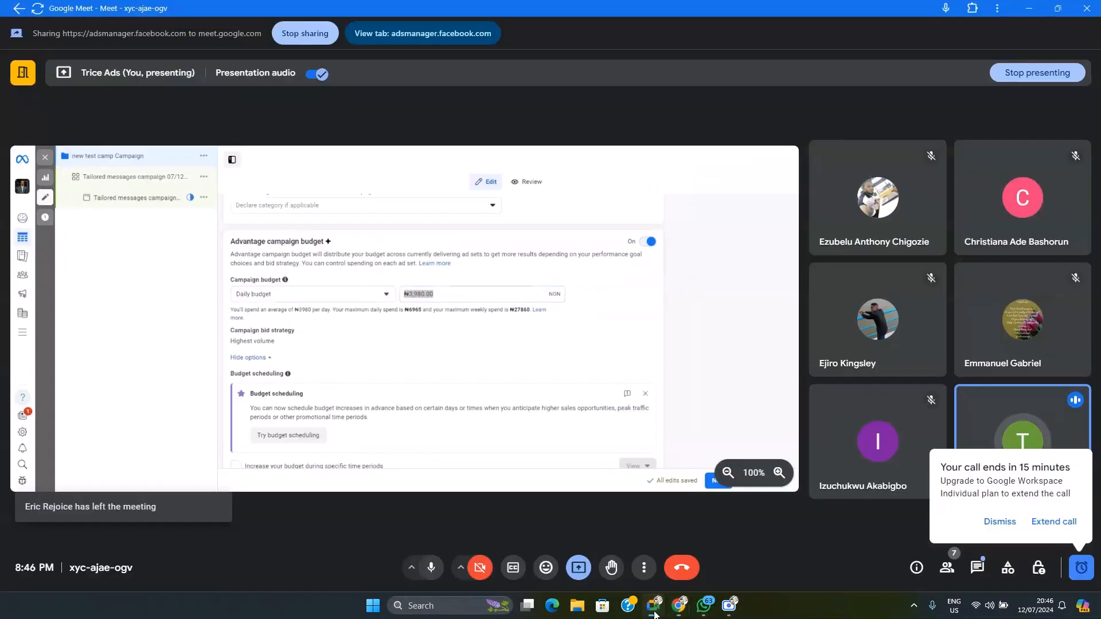
mouse_move(687, 614)
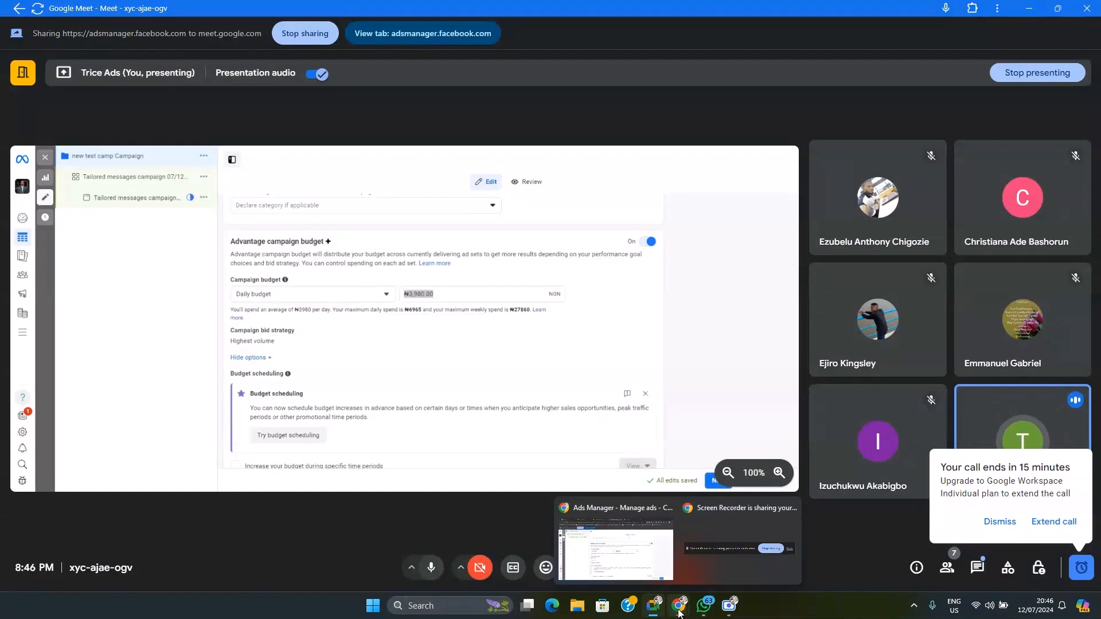
click(616, 549)
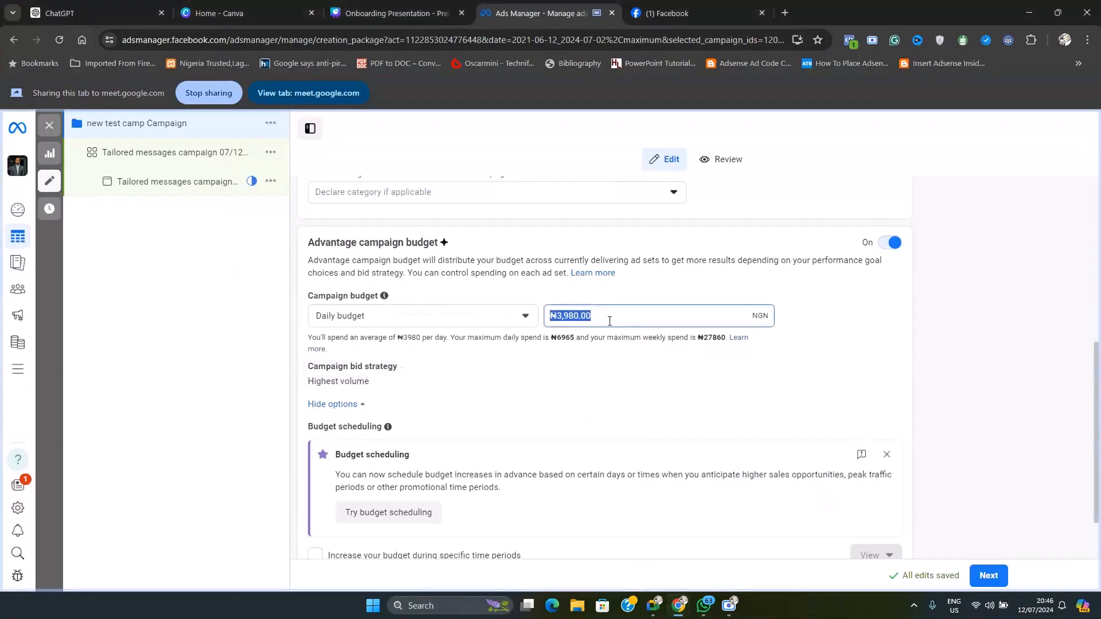
text(1500)
click(563, 362)
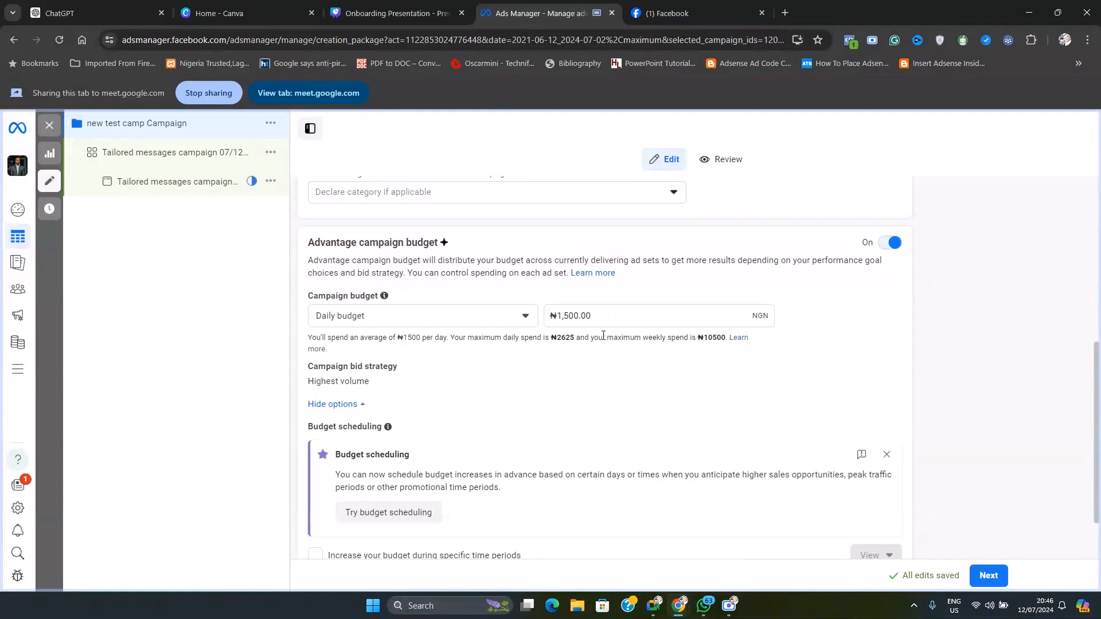
Examine the available campaign budget types, keeping Daily budget selected, and point out its amount
click(425, 318)
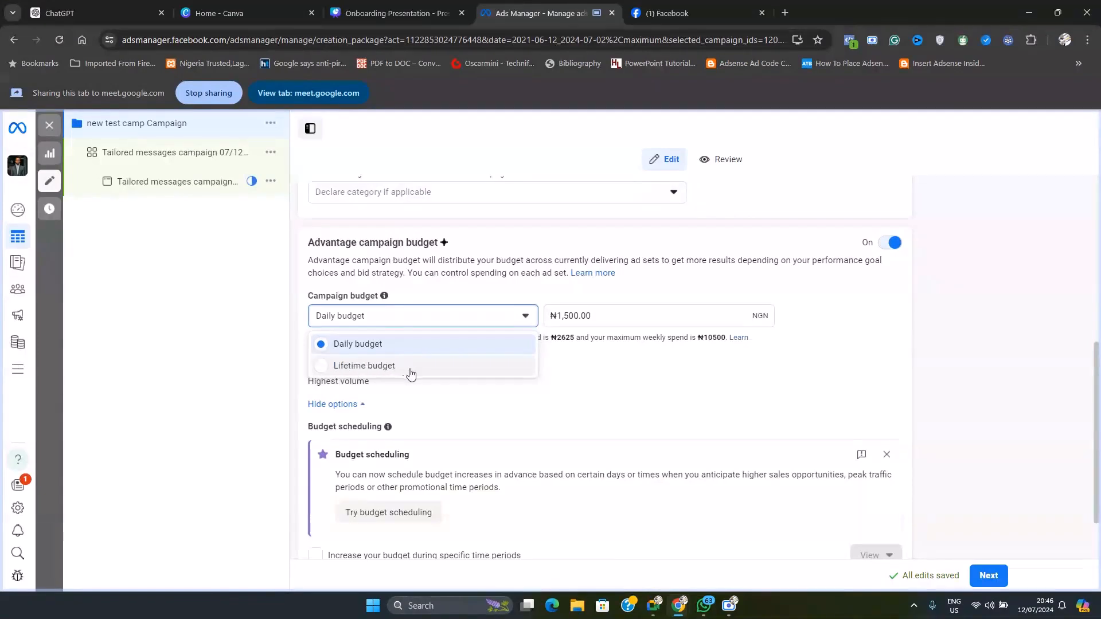
click(434, 344)
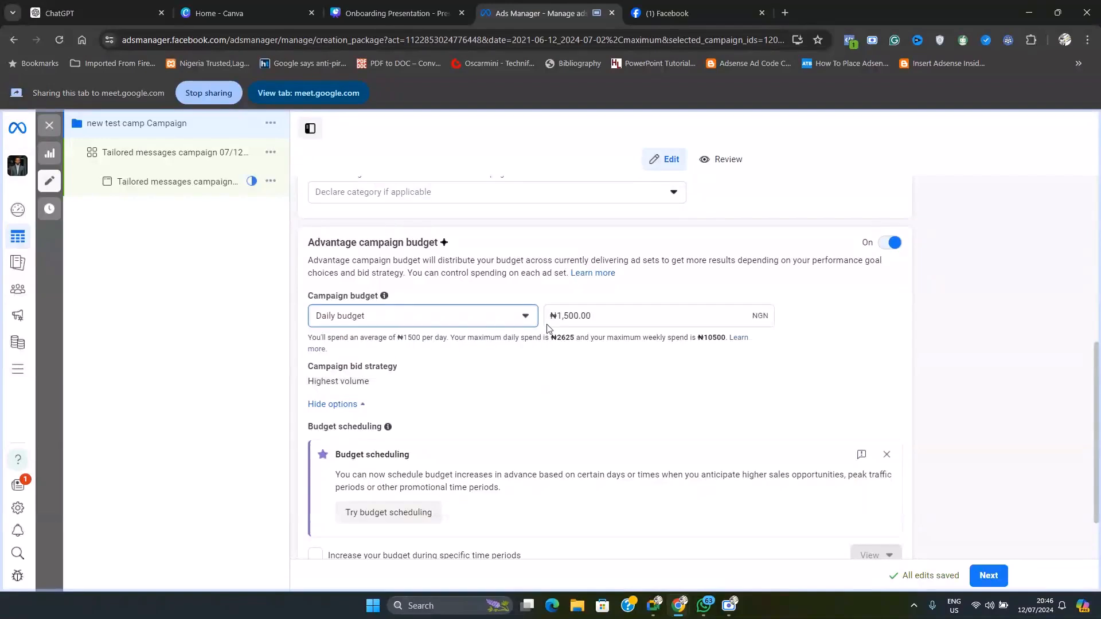
click(604, 313)
drag(604, 313, 546, 322)
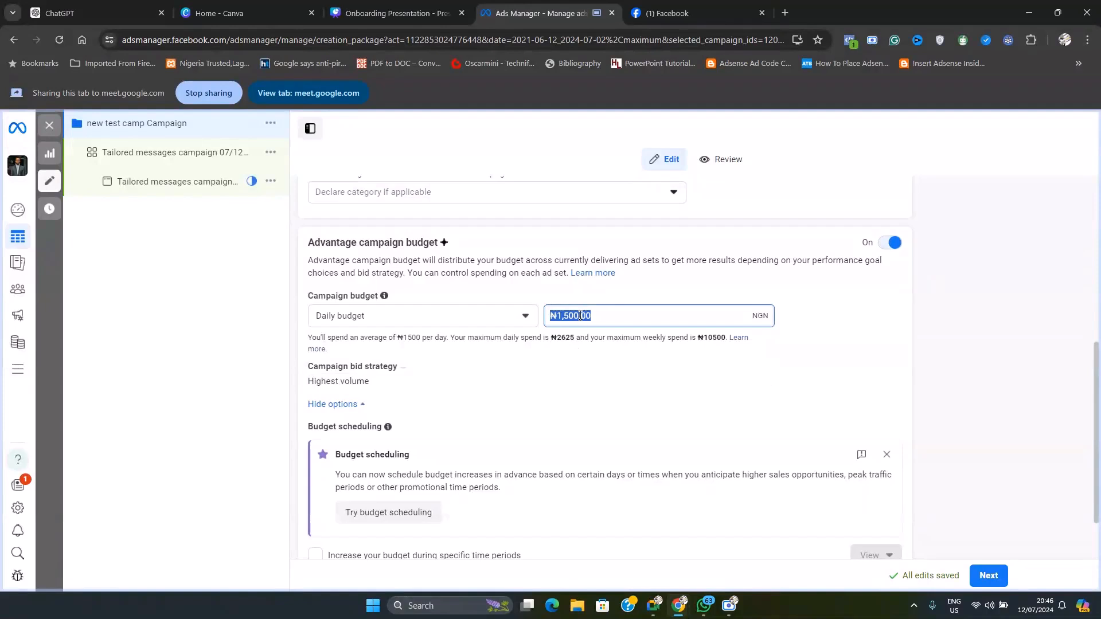
click(581, 316)
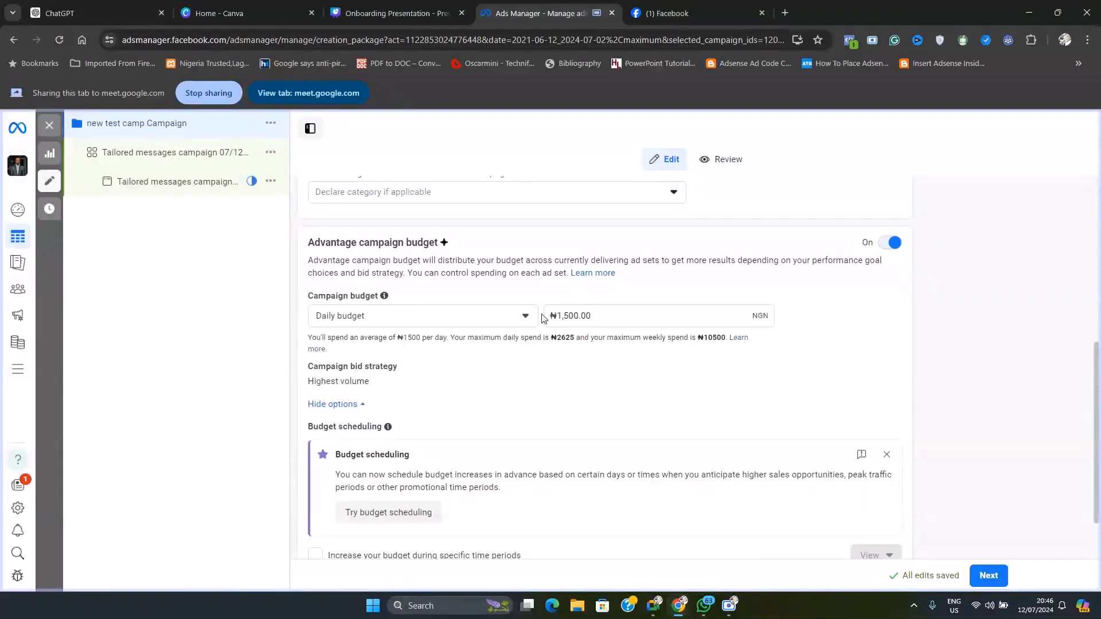
click(611, 320)
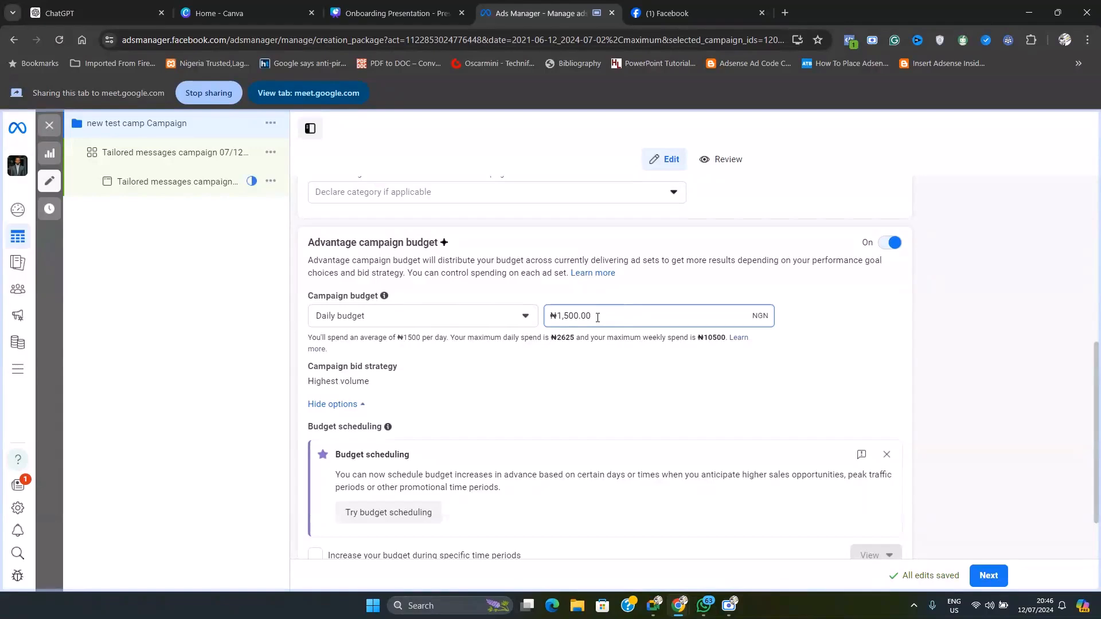
Examine the campaign bid strategy options and the budget scheduling section, keeping Highest volume as the strategy
scroll(598, 352, down, 1)
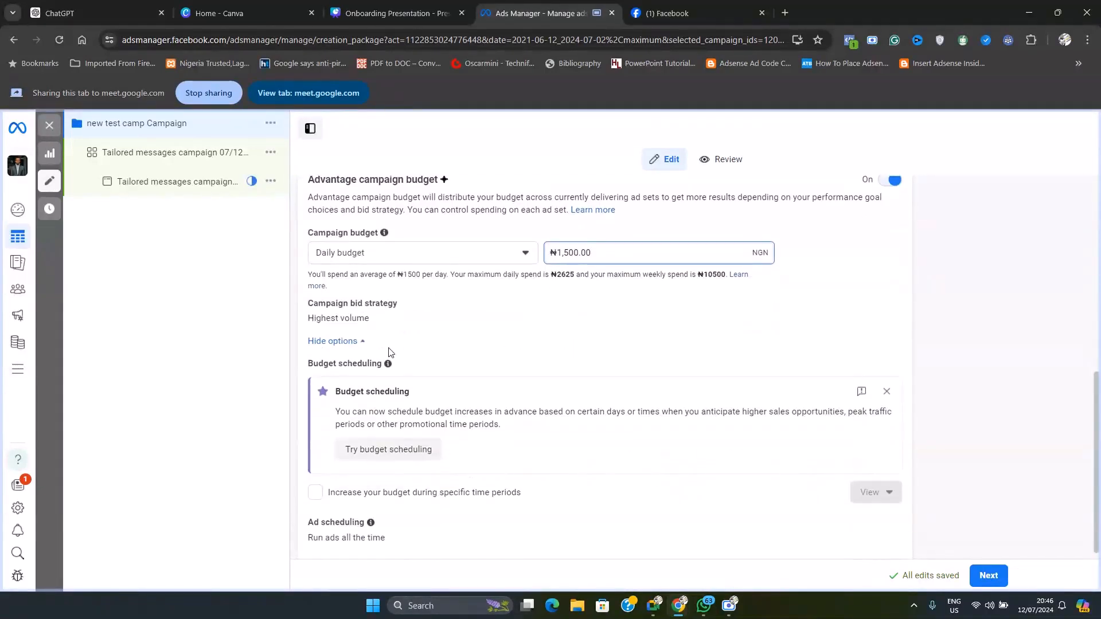
mouse_move(380, 325)
click(746, 313)
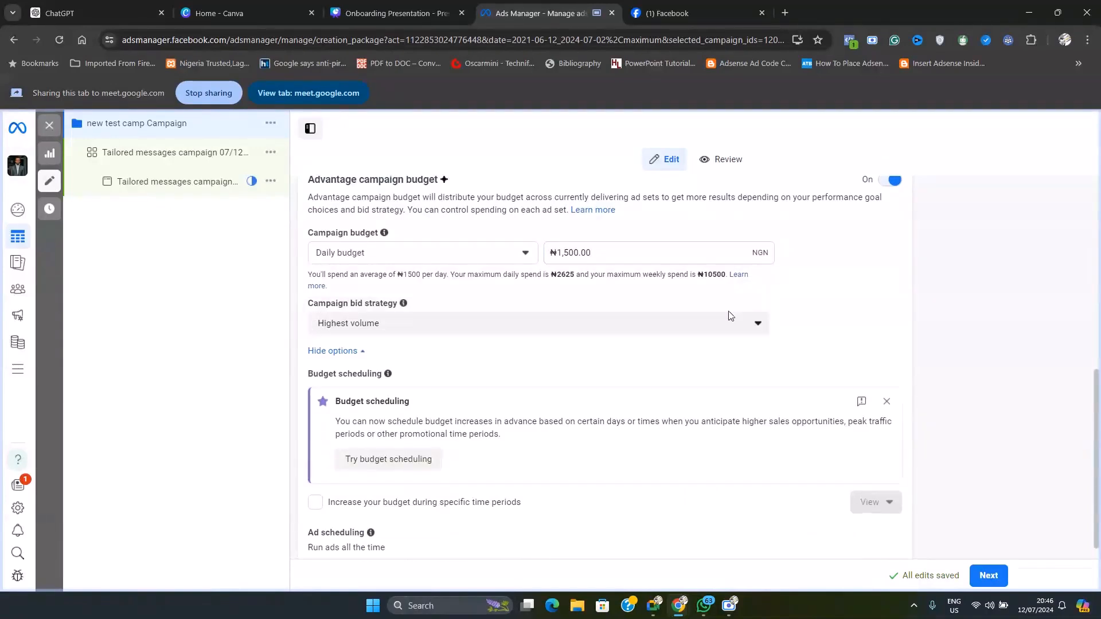
click(413, 327)
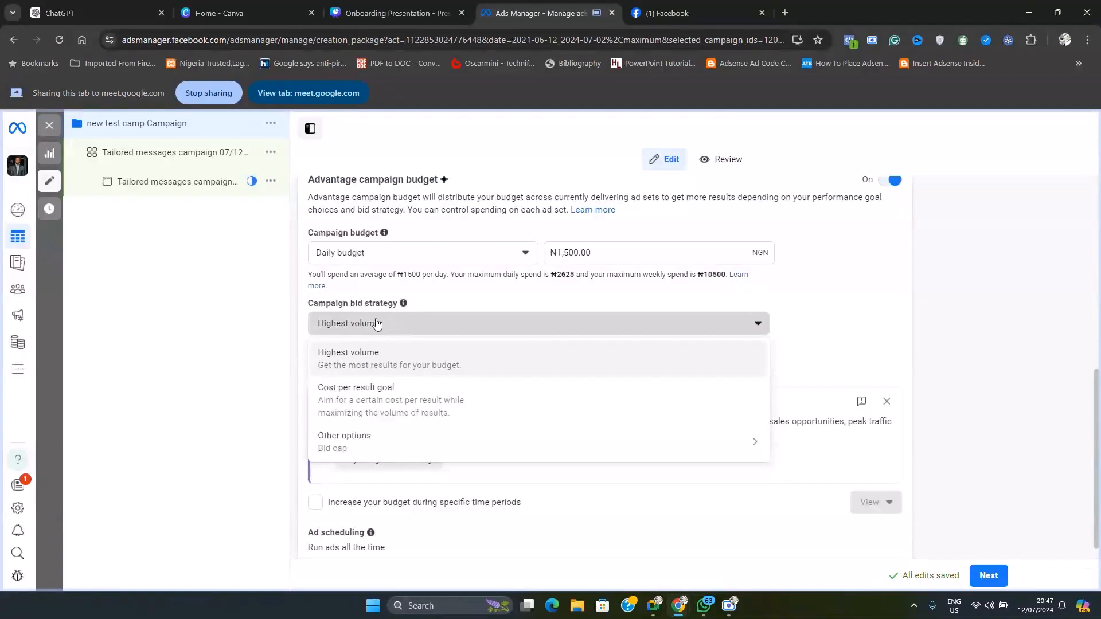
click(440, 326)
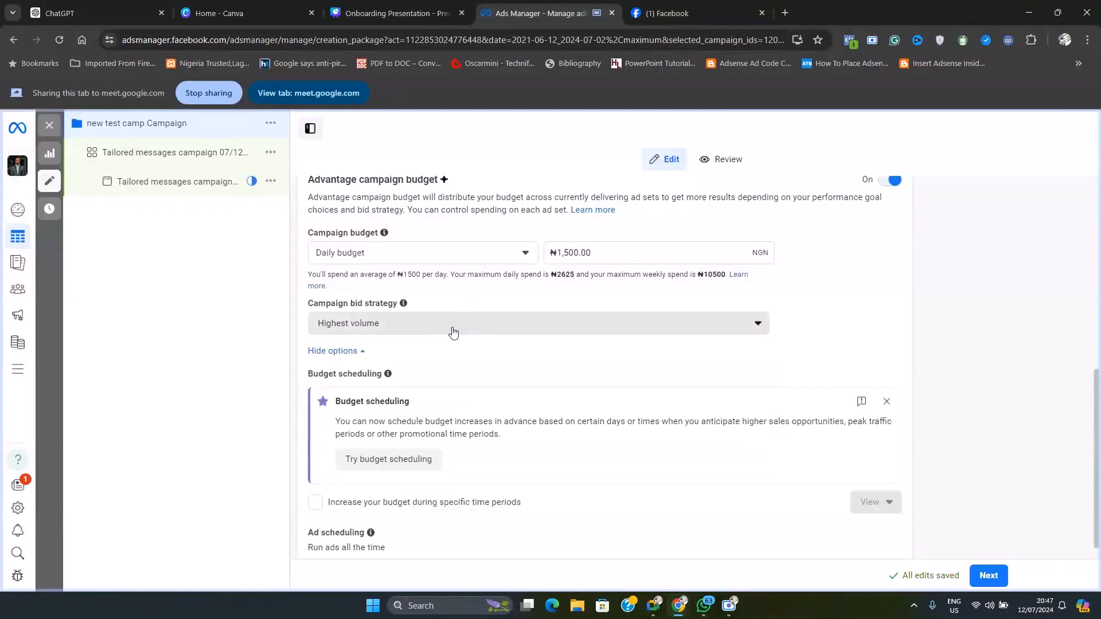
scroll(573, 364, down, 1)
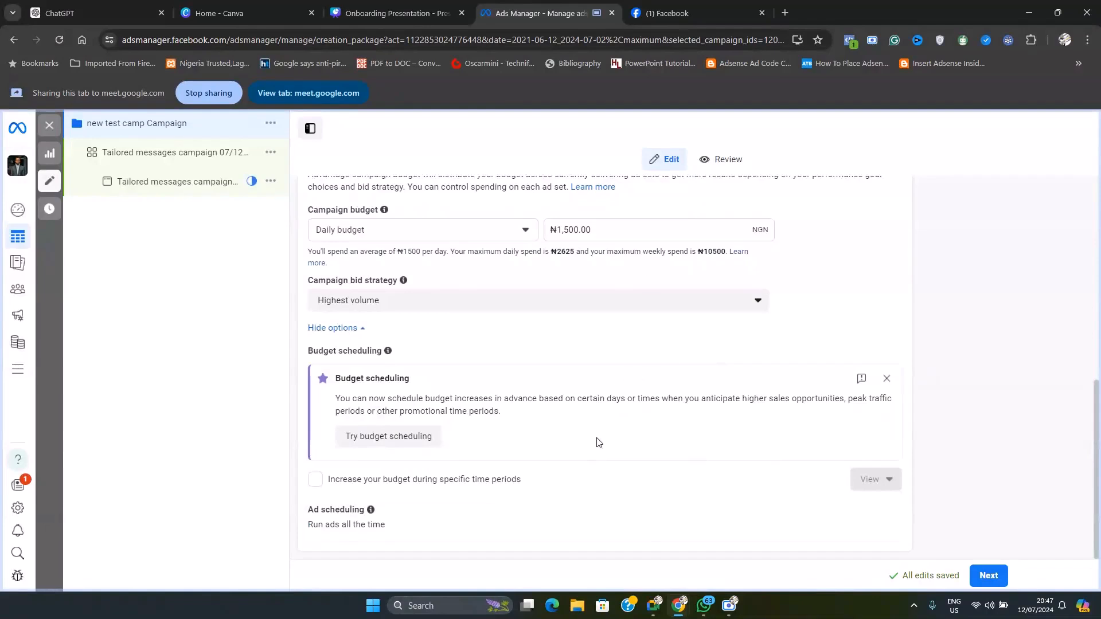
scroll(596, 442, up, 1)
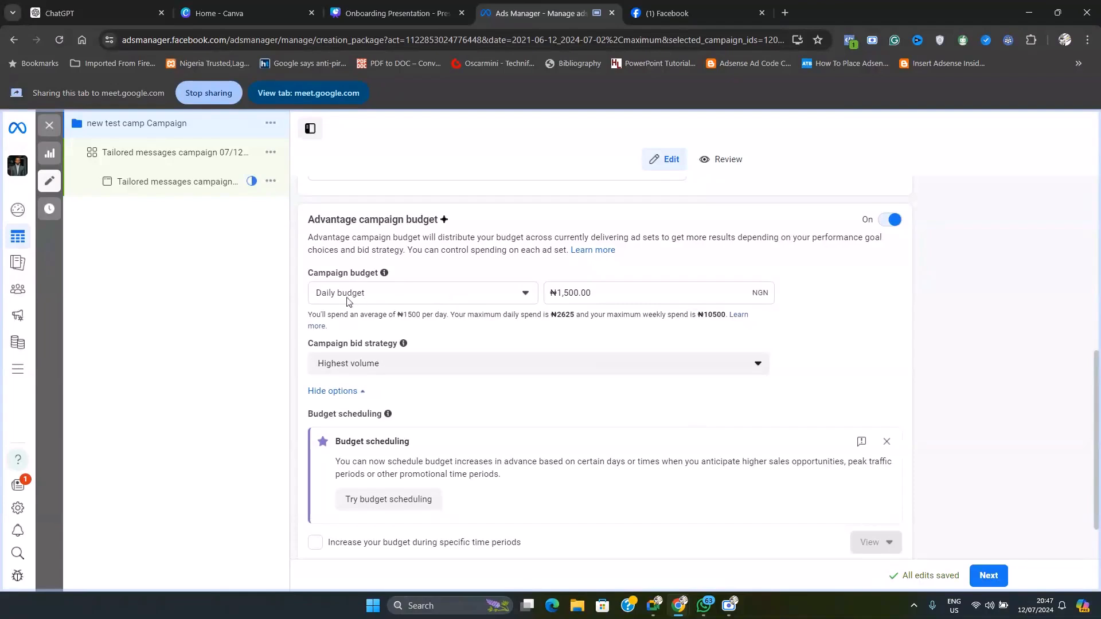
Try the Lifetime budget type for the campaign budget and inspect its amount
drag(631, 294, 538, 307)
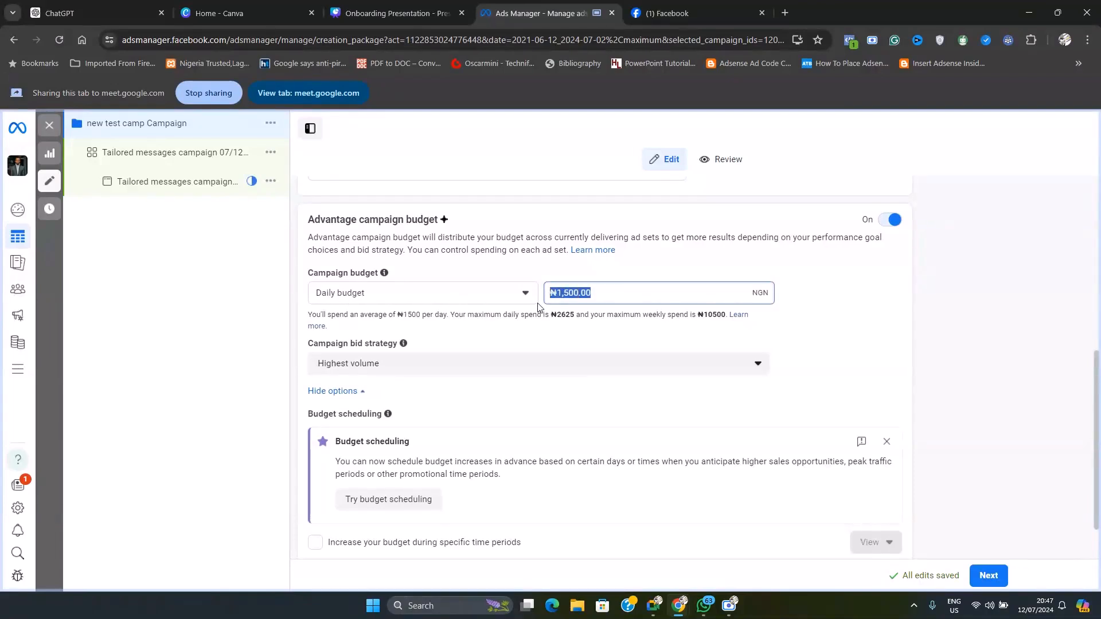
click(610, 292)
click(507, 294)
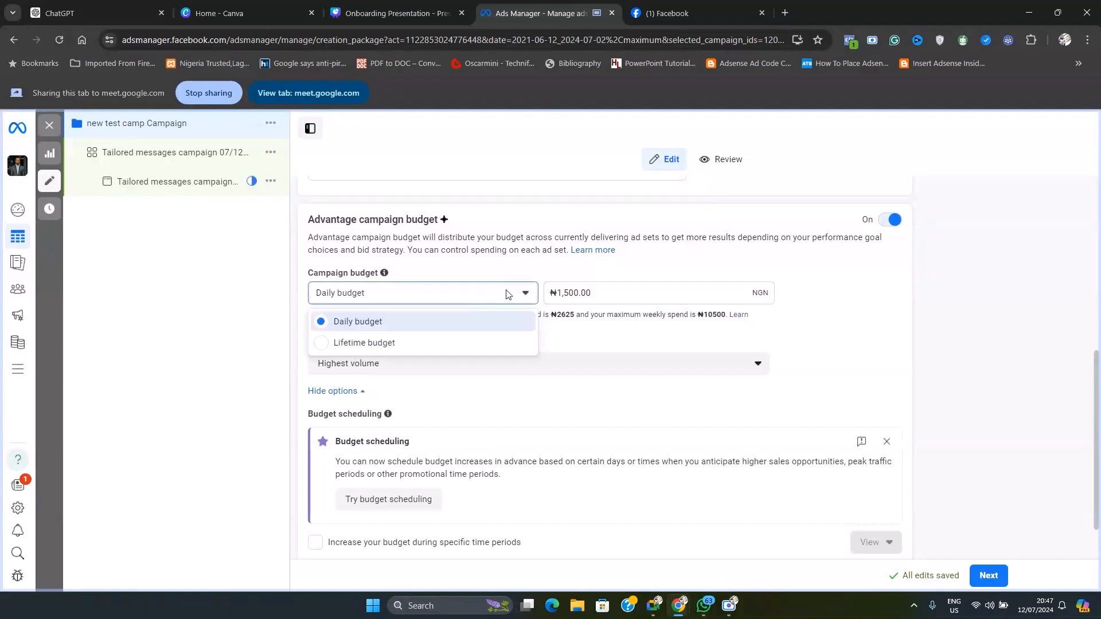
click(367, 344)
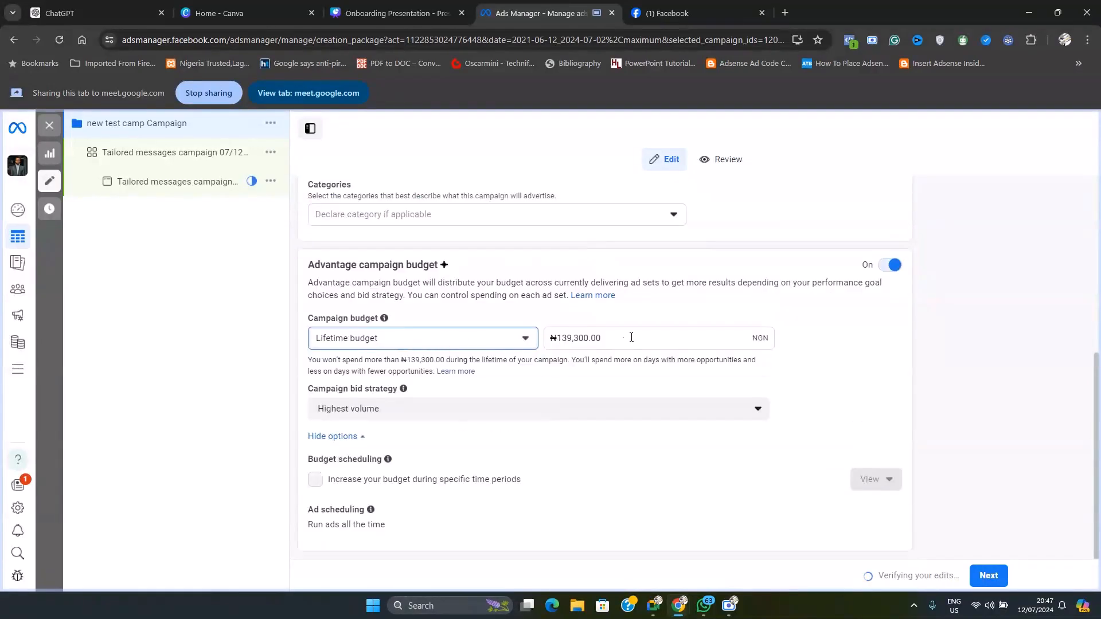
drag(633, 337, 527, 348)
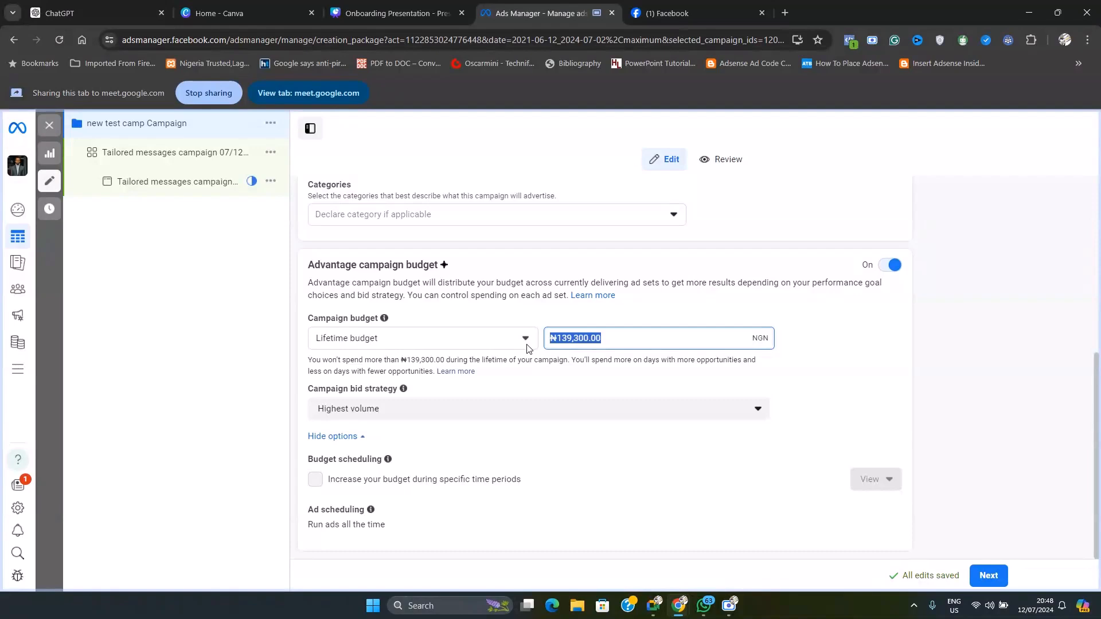
click(476, 339)
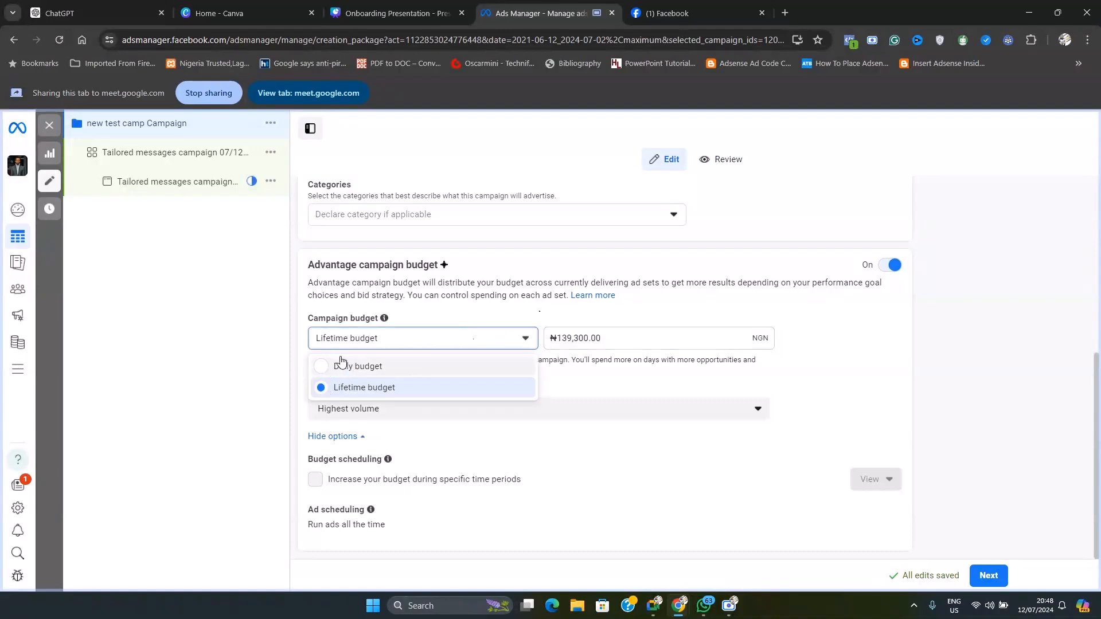
click(376, 340)
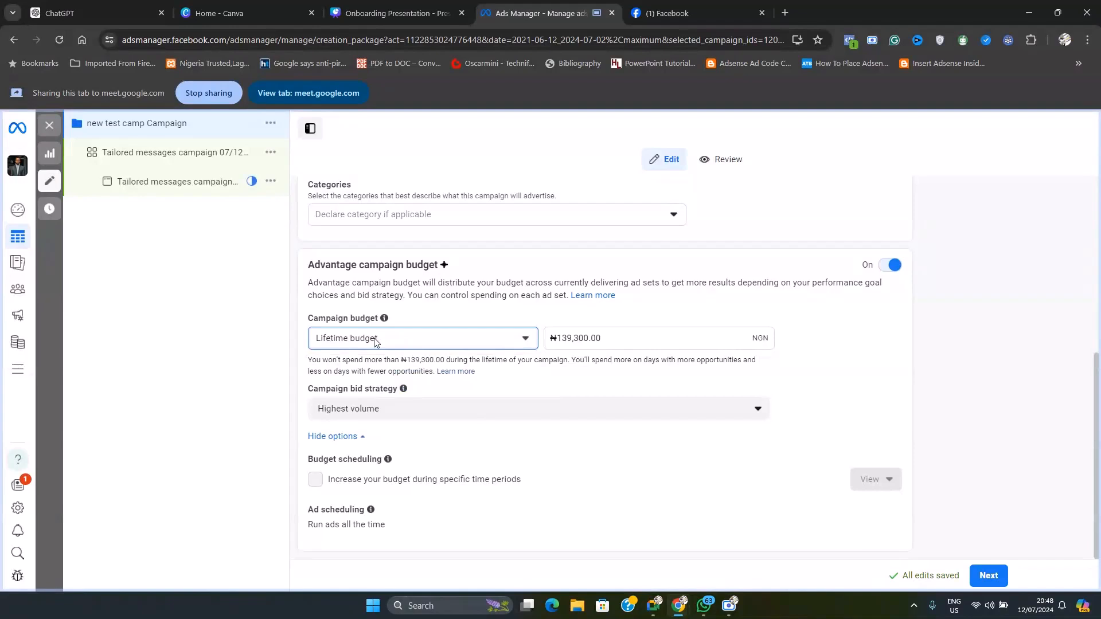
Switch the campaign budget type to Daily budget and set the amount to ₦1,500.00
click(374, 342)
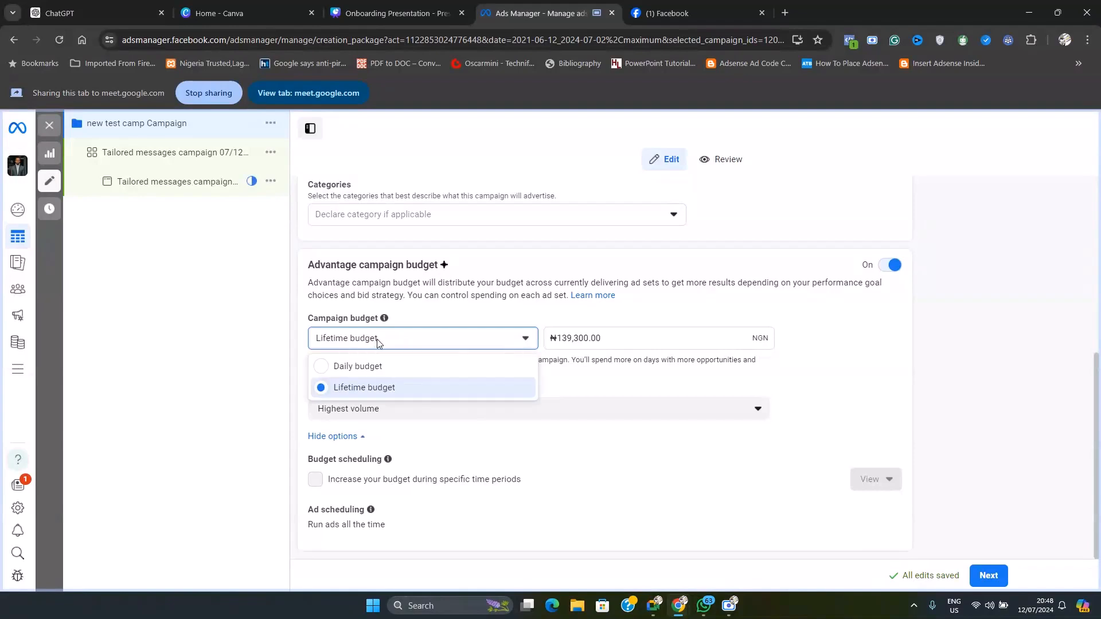
click(352, 367)
key(Tab)
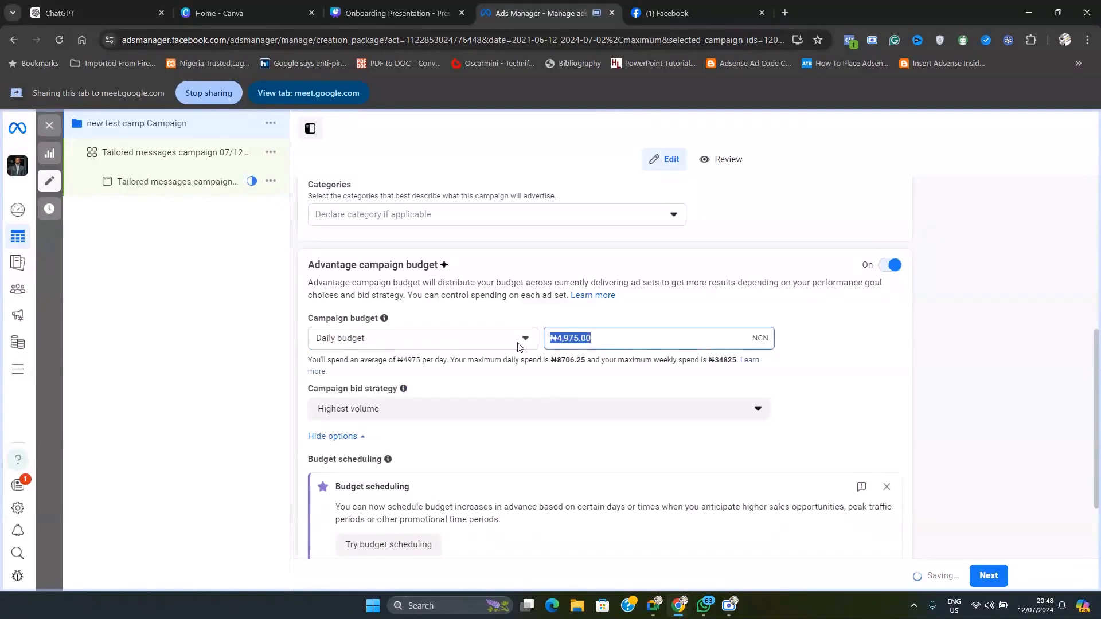
text(1500)
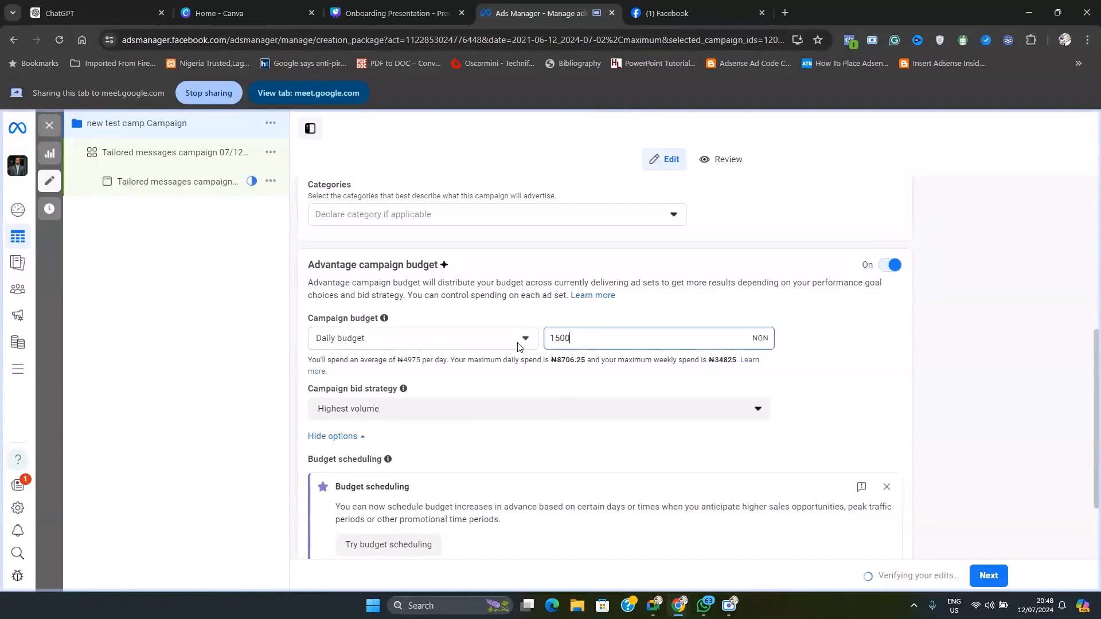
click(538, 376)
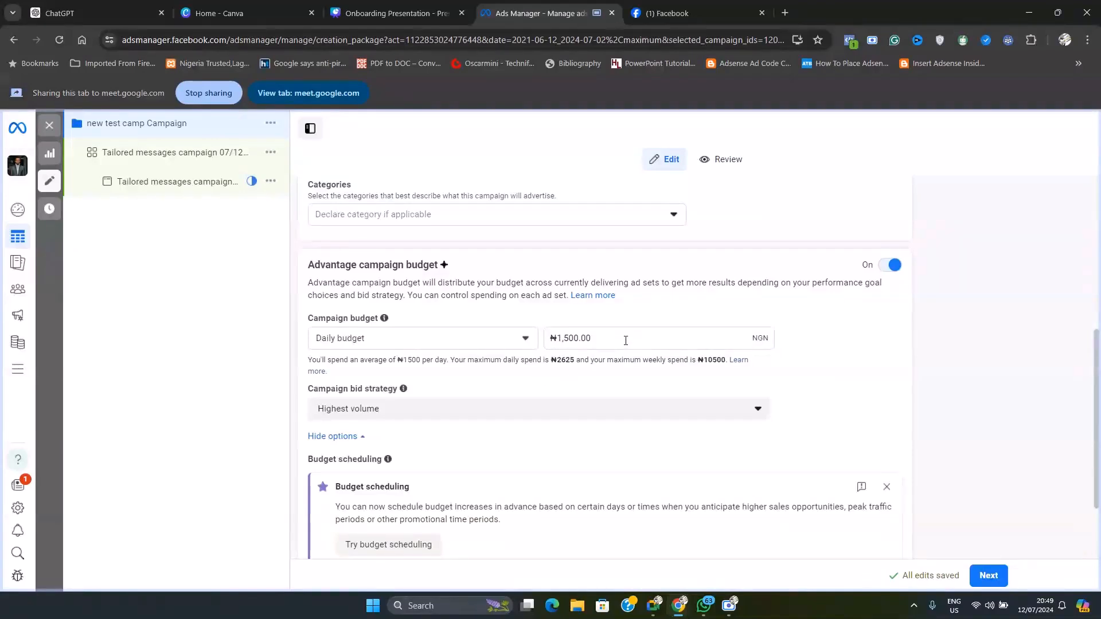
Try to lower the campaign's daily budget to ₦1,300.00
click(604, 338)
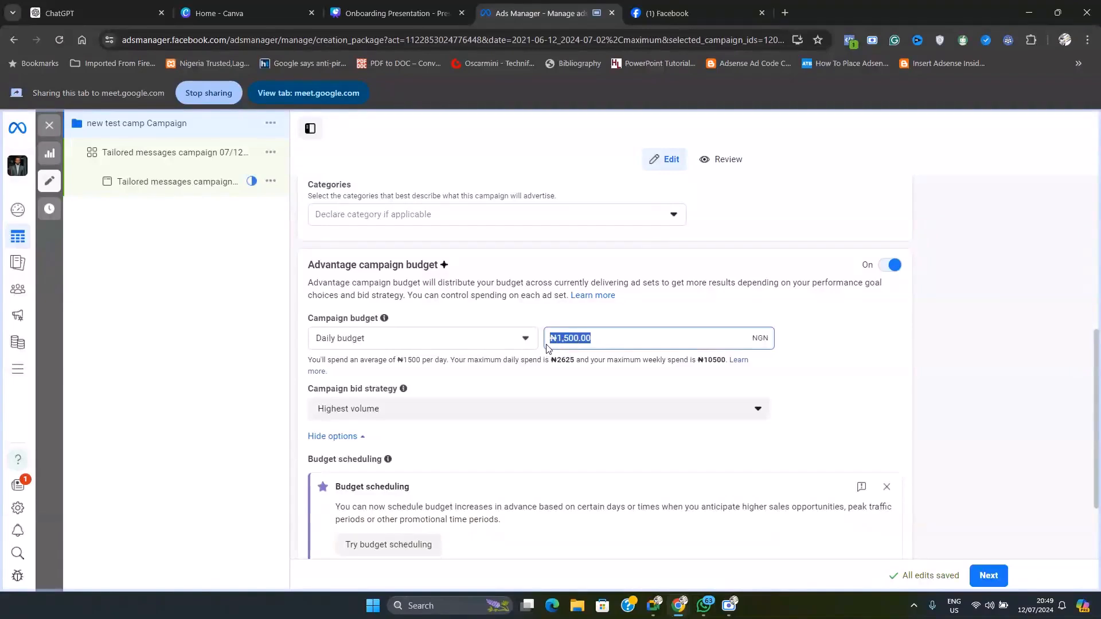
click(623, 337)
drag(629, 340, 552, 351)
text(1300)
click(567, 377)
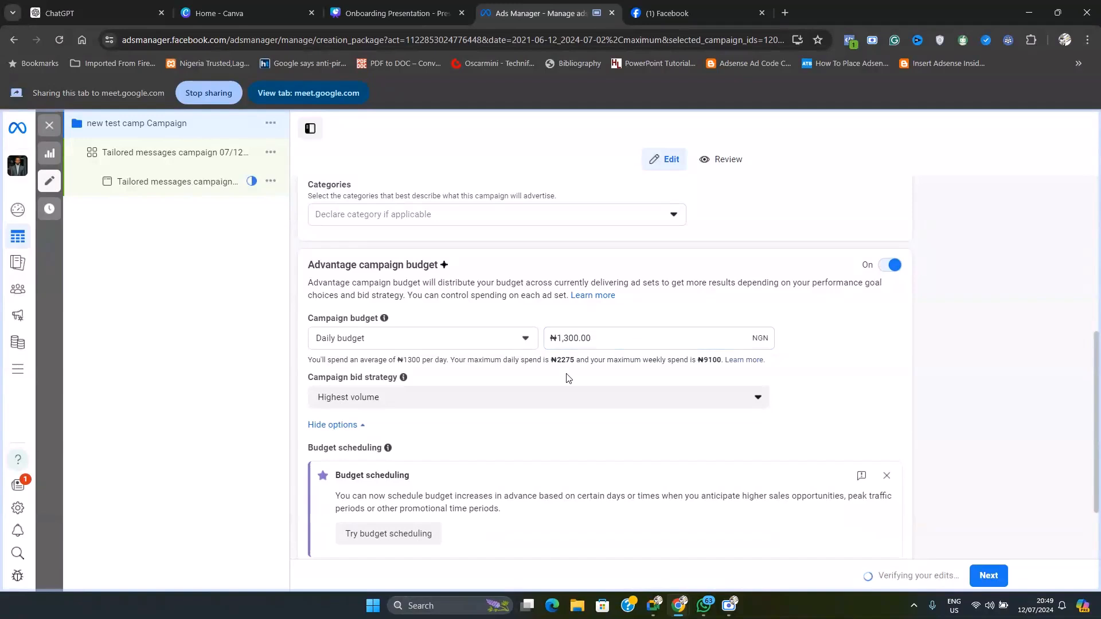
click(584, 367)
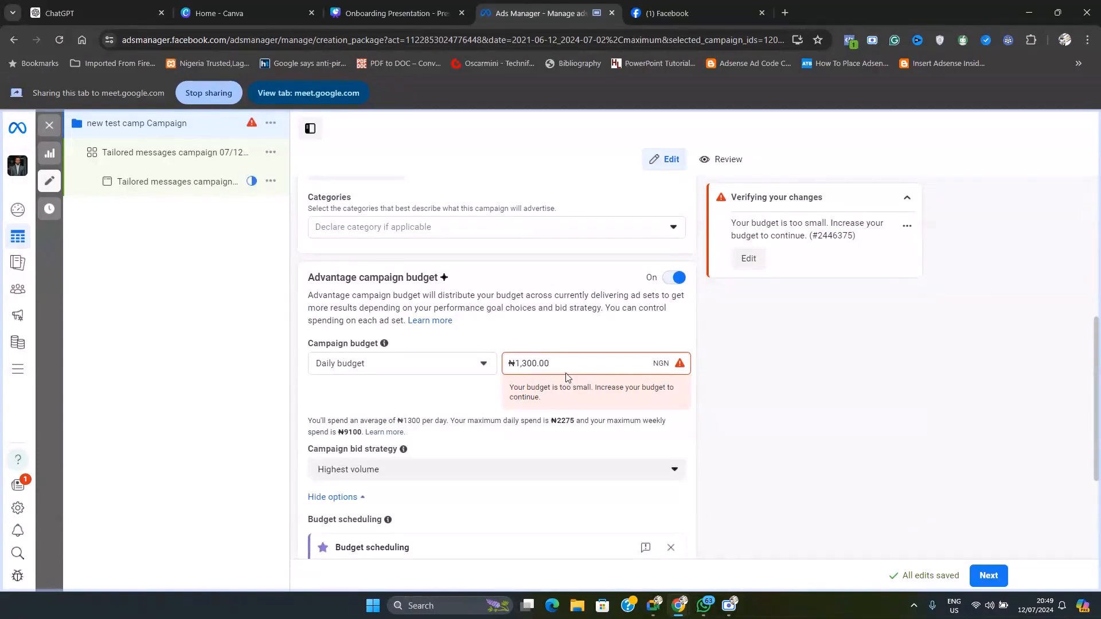
Raise the campaign's daily budget to ₦1,500.00
key(ctrl+a)
text(1,5)
text(00)
click(484, 393)
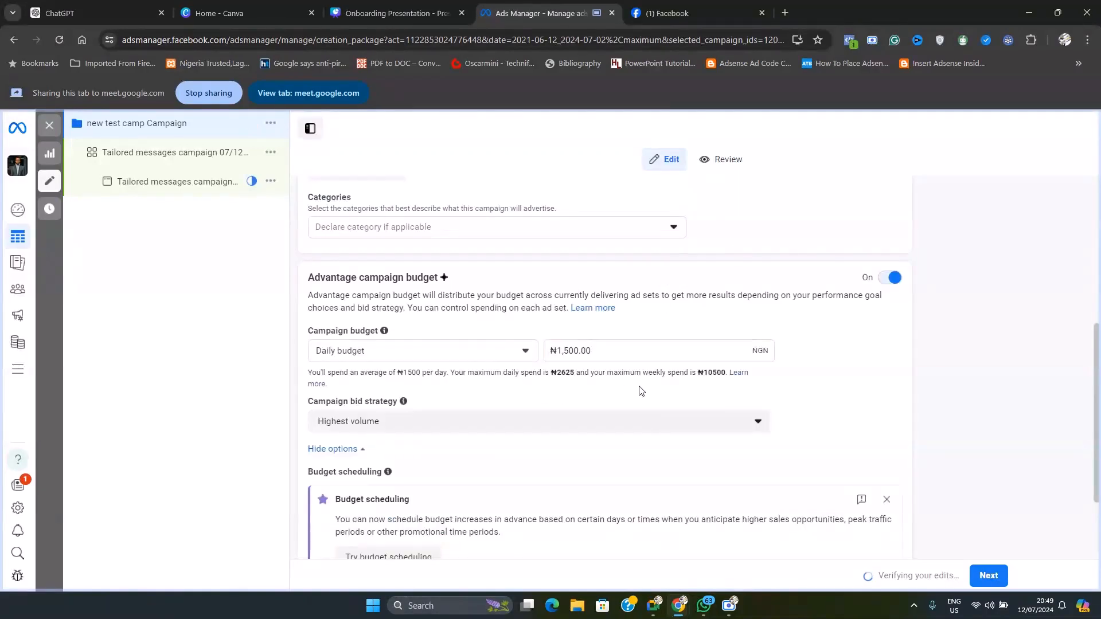
Review the campaign-level settings from the name to ad scheduling, and continue to the ad set setup
scroll(664, 387, up, 5)
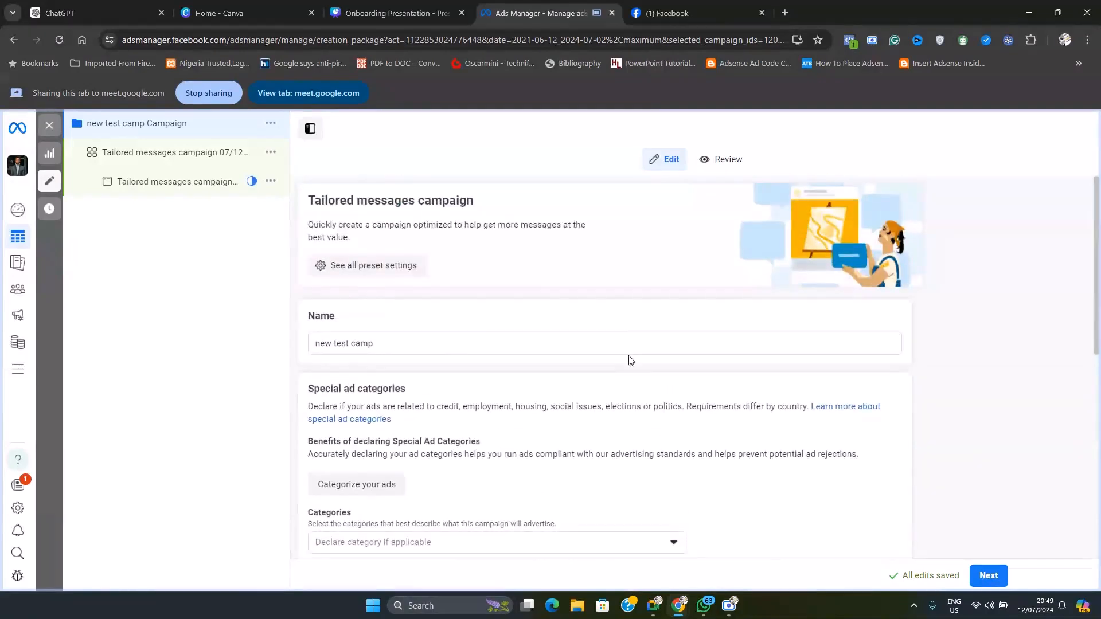
scroll(630, 360, down, 5)
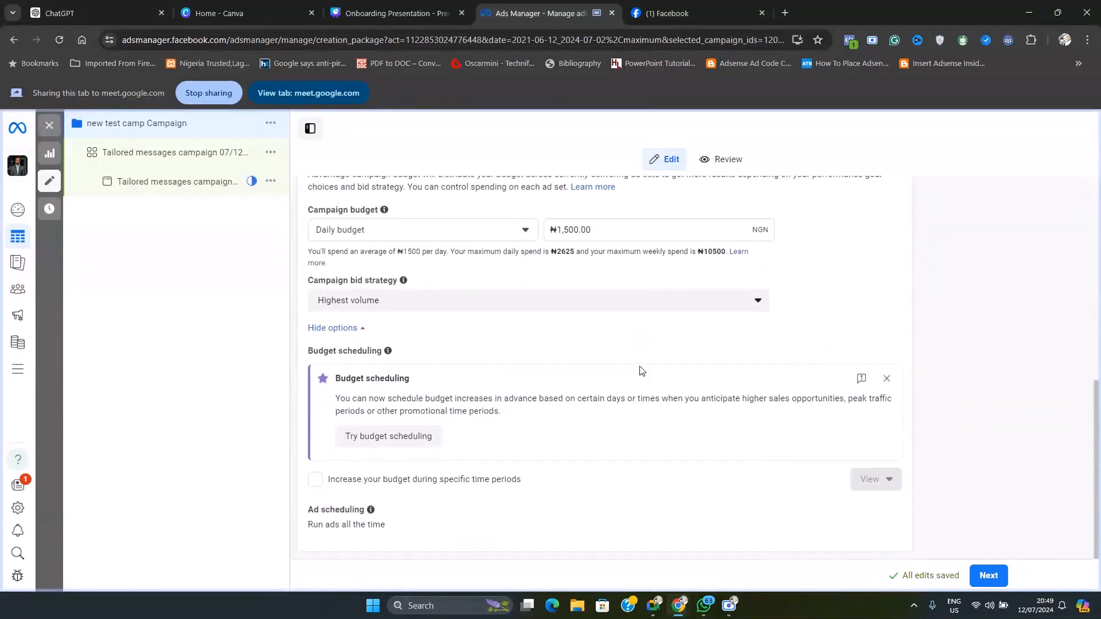
scroll(640, 365, up, 1)
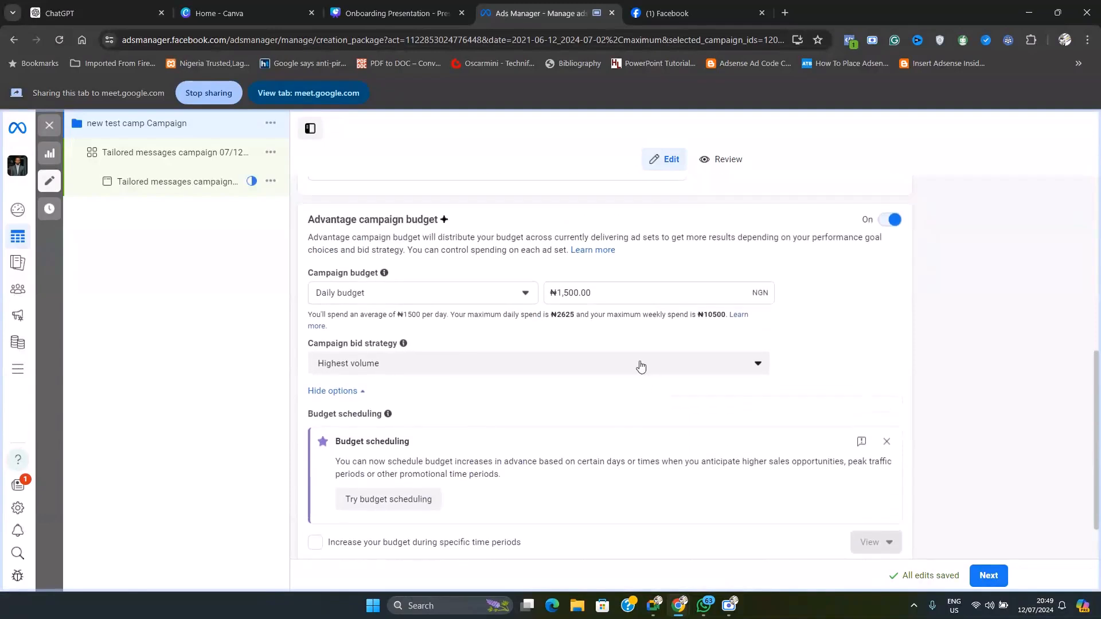
scroll(711, 435, down, 1)
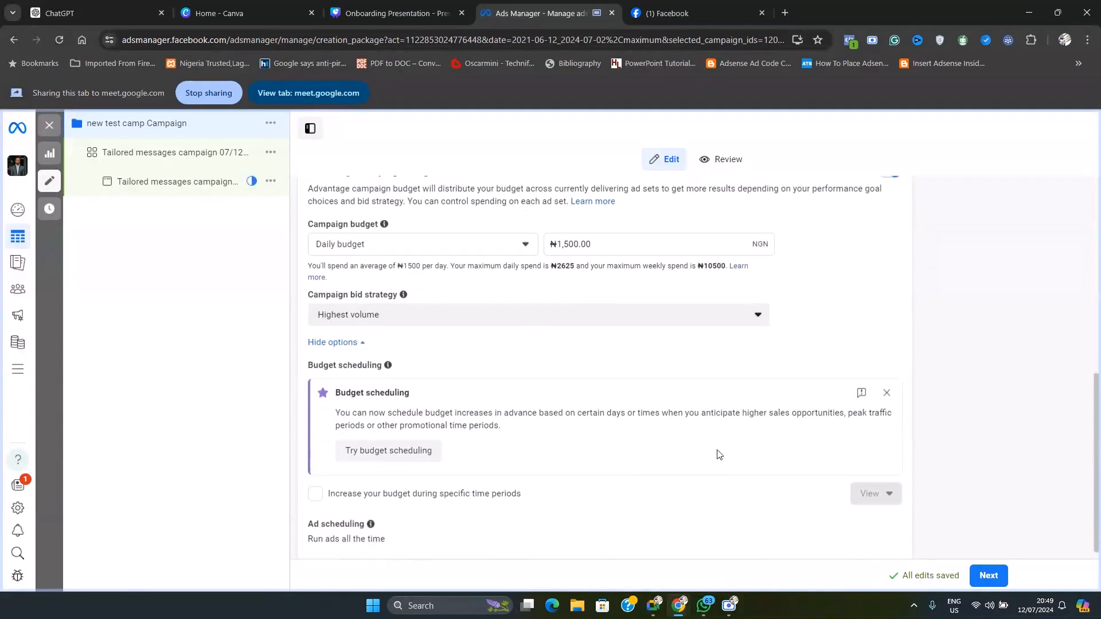
click(989, 578)
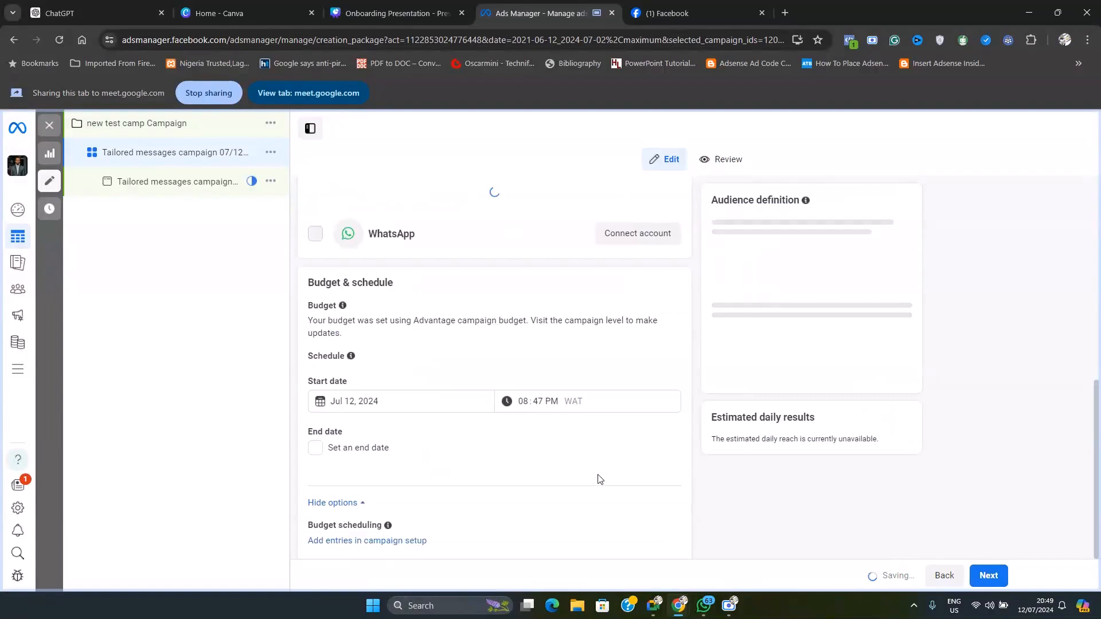
Rename the ad set as "new test ad set"
scroll(467, 471, up, 8)
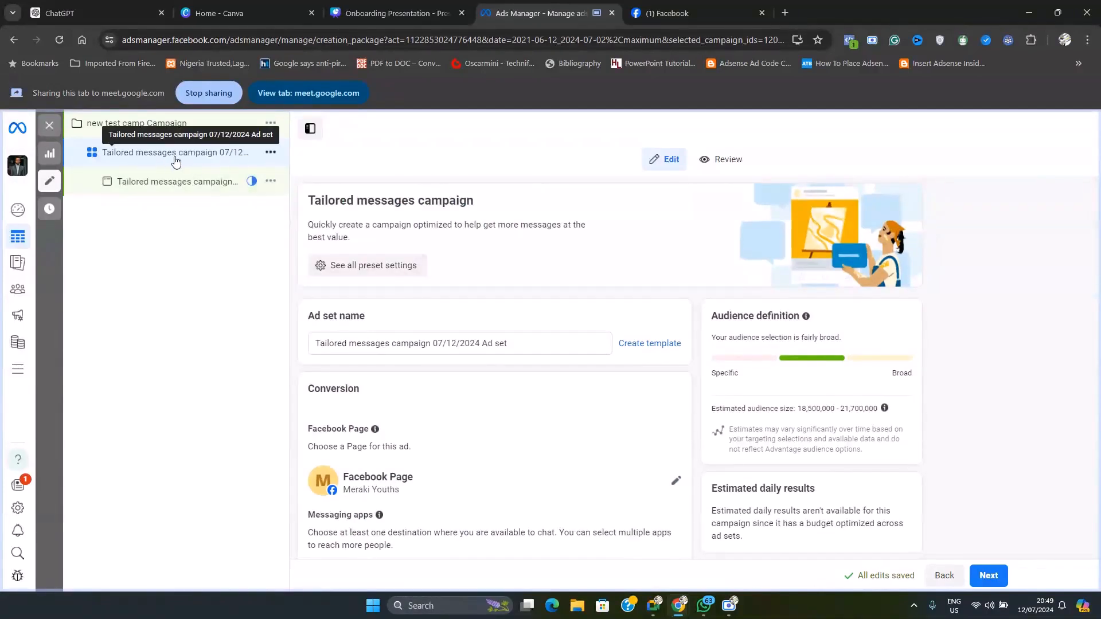
drag(564, 343, 286, 346)
text(ne)
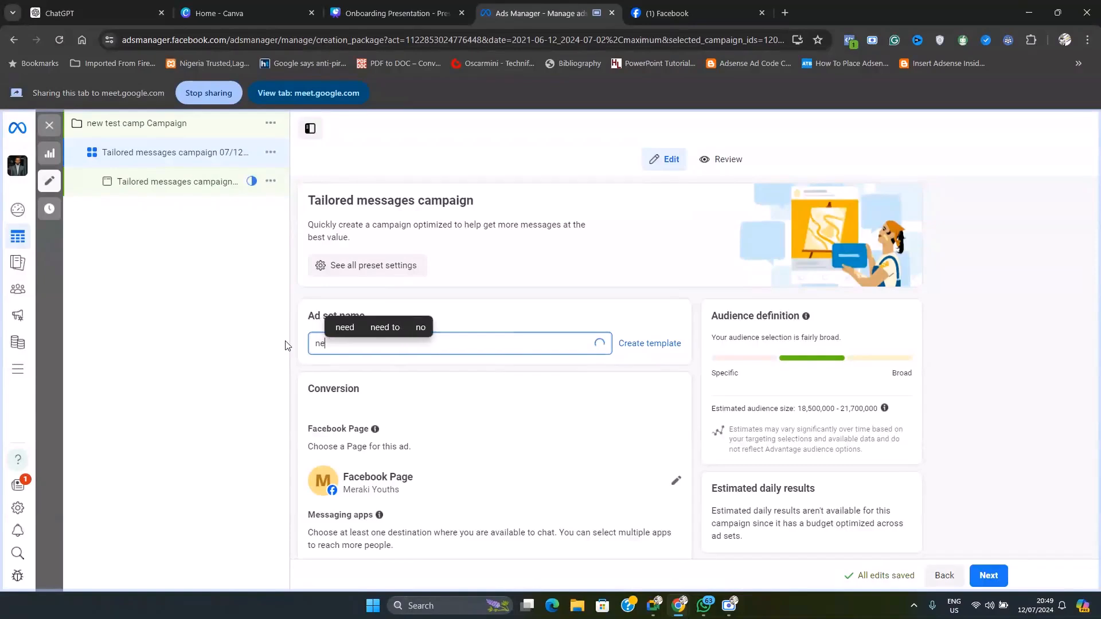
text(w t)
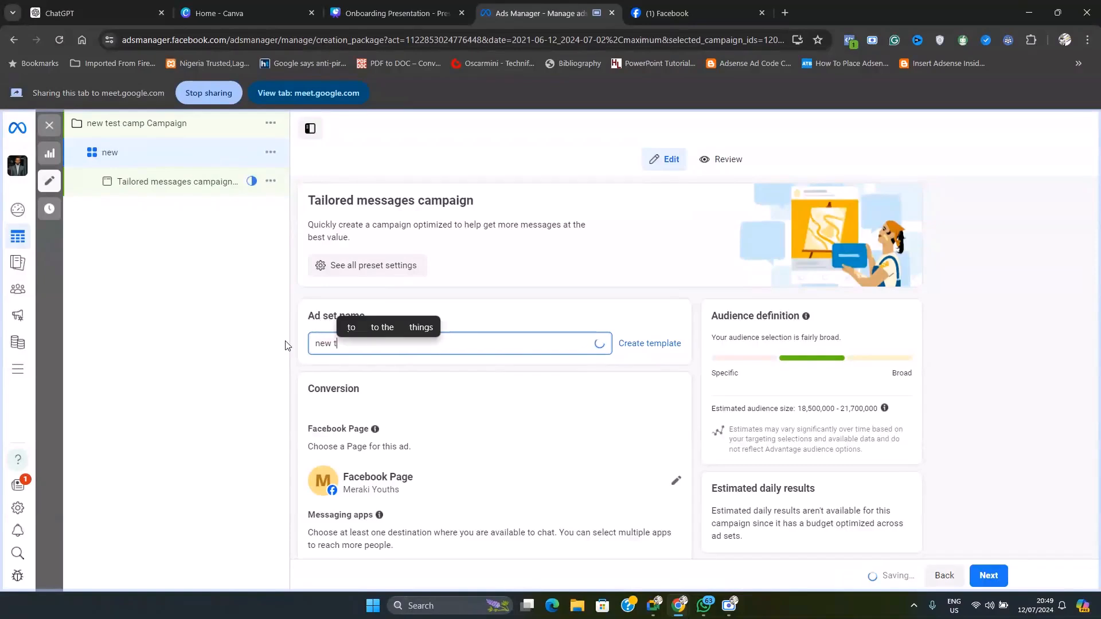
text(est ad set)
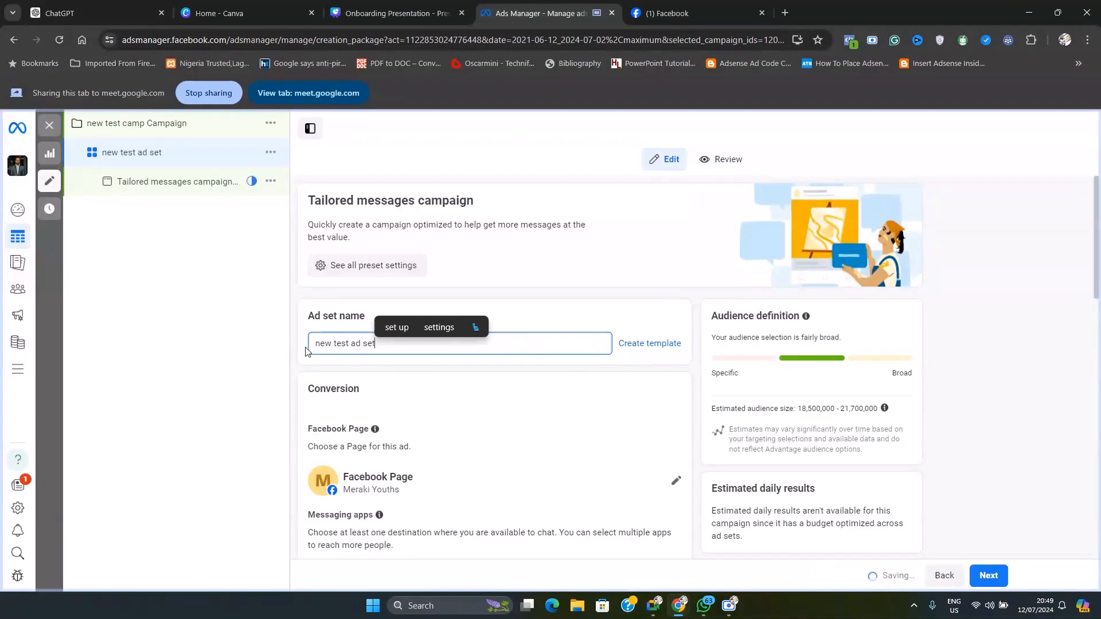
click(362, 324)
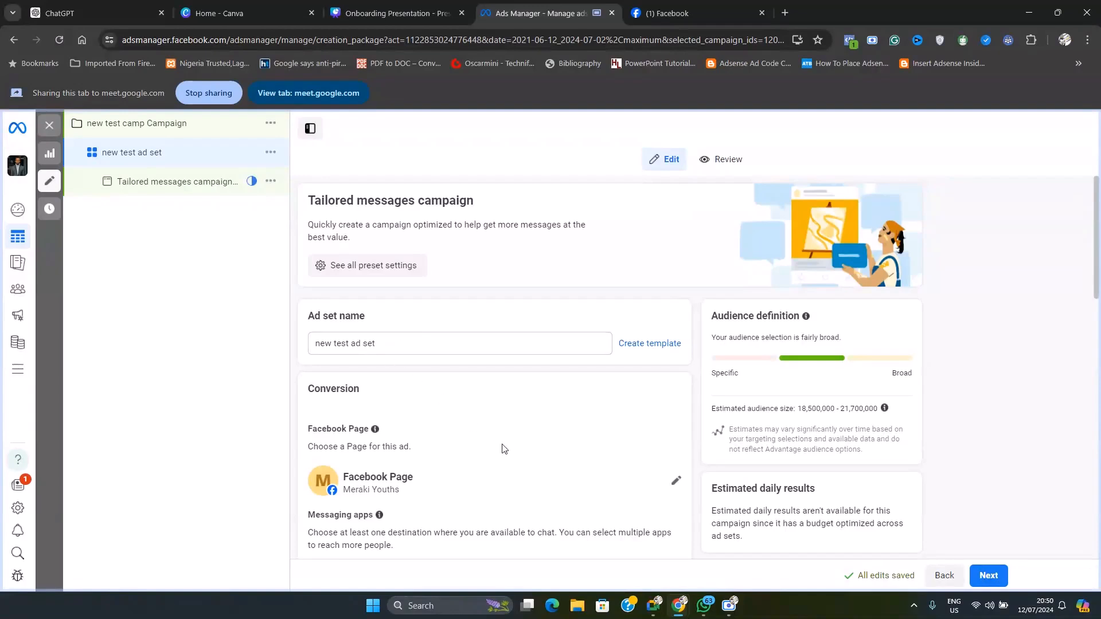
Examine the Facebook Page setting in the ad set's Conversion section
scroll(504, 447, down, 1)
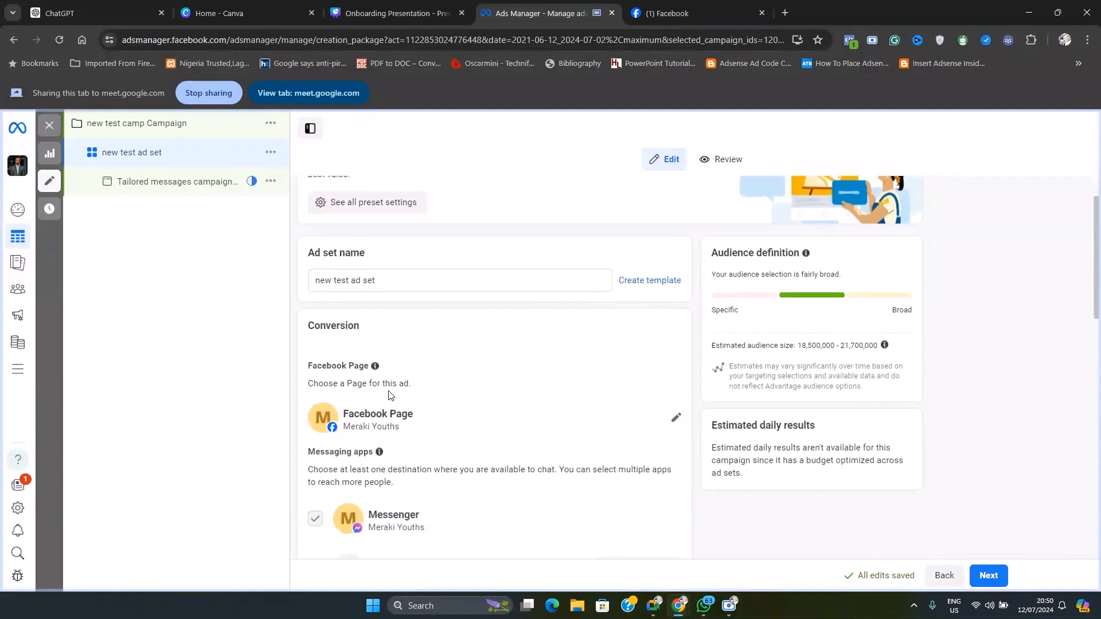
drag(309, 366, 385, 370)
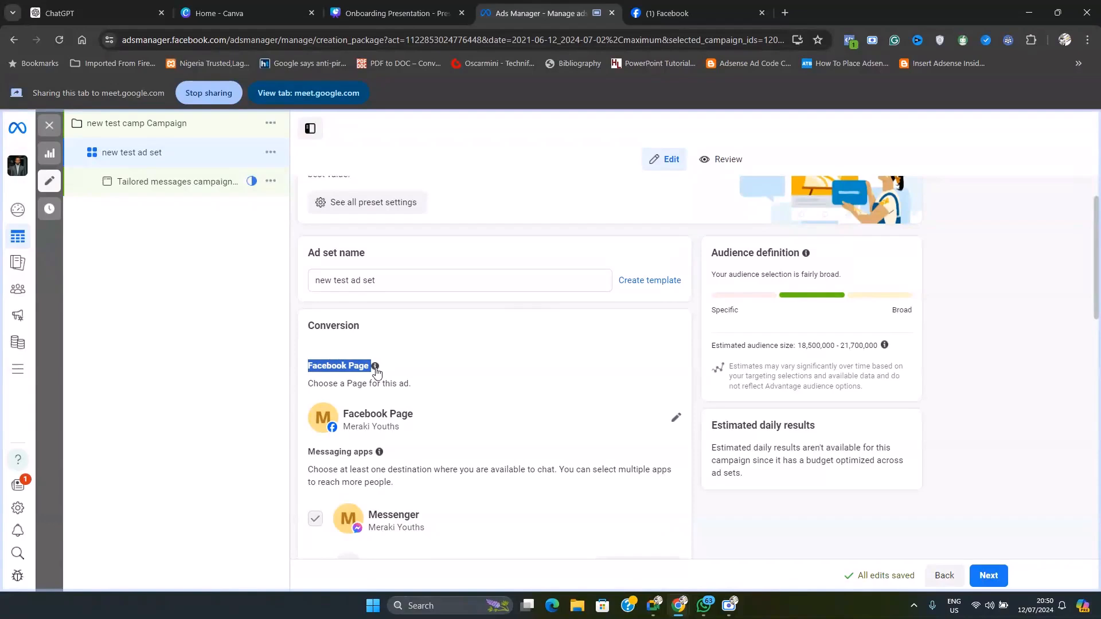
click(351, 385)
drag(309, 366, 502, 374)
click(498, 370)
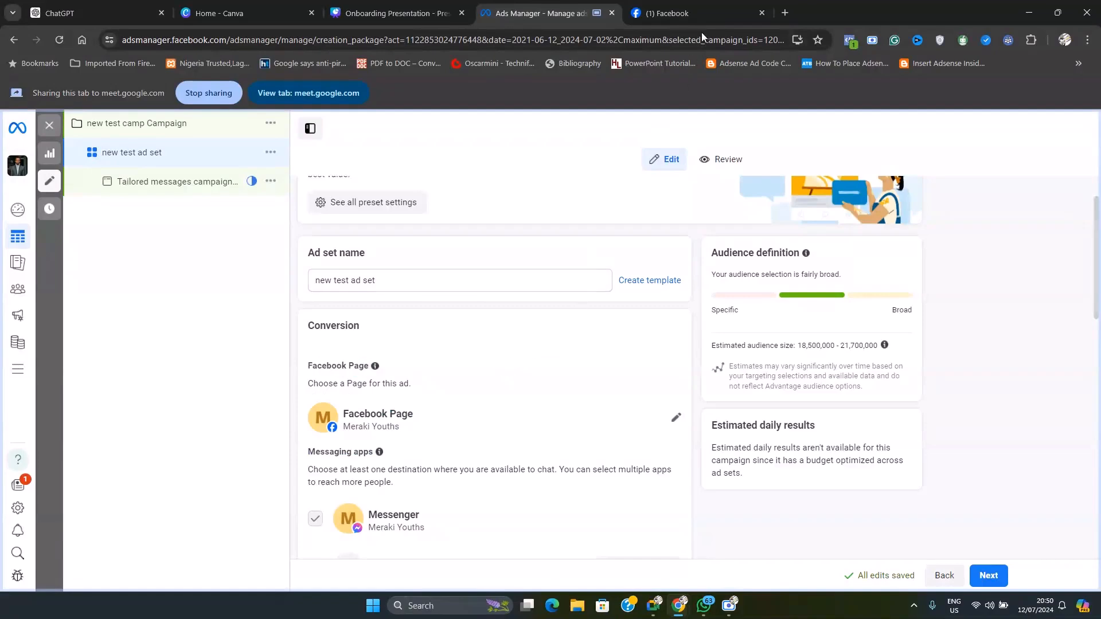
Switch the Google Meet presentation to the Facebook tab and return to the Facebook feed
click(704, 11)
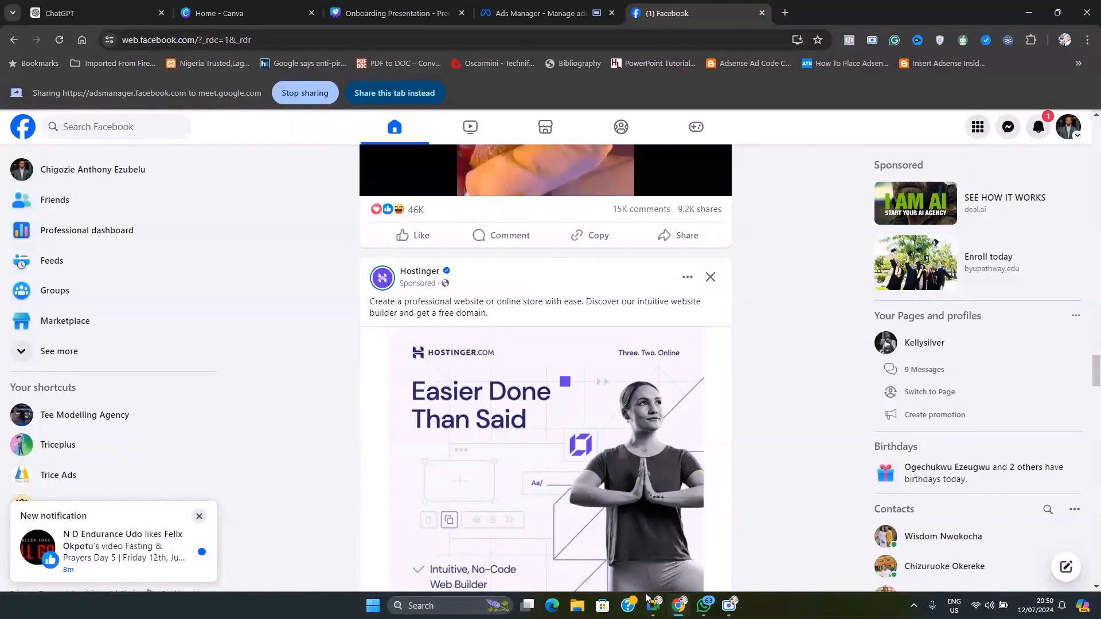
click(654, 607)
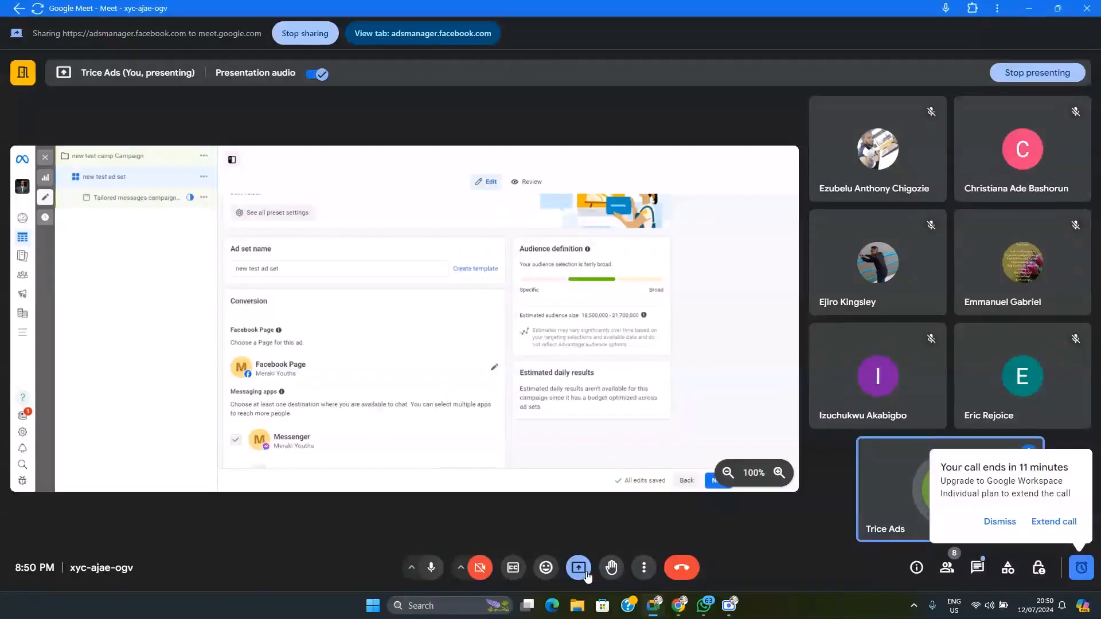
click(579, 567)
click(625, 502)
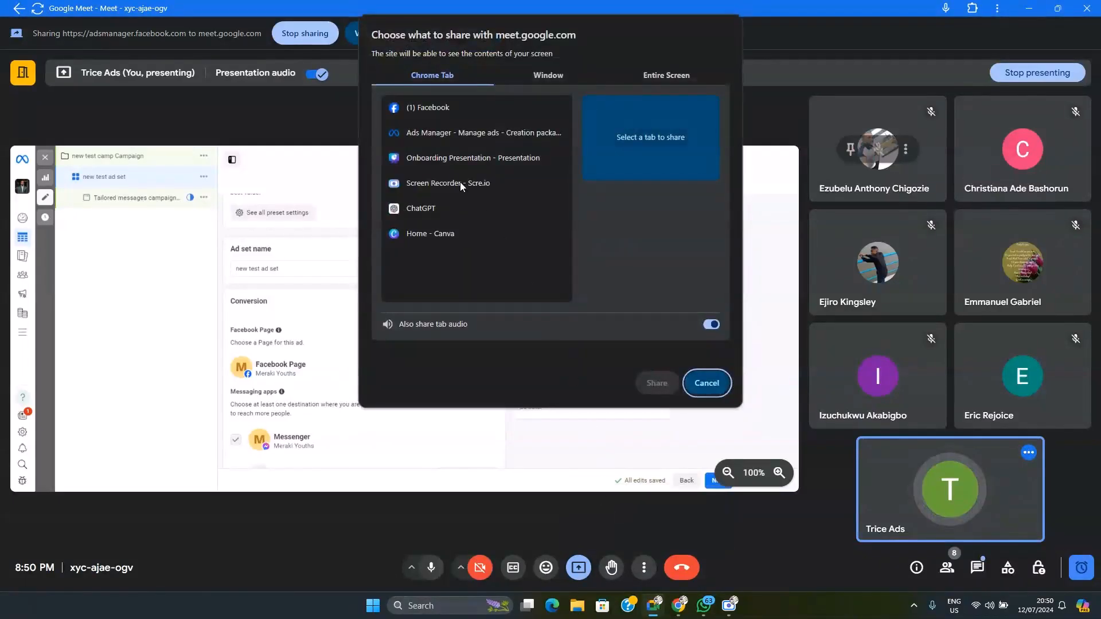
click(436, 109)
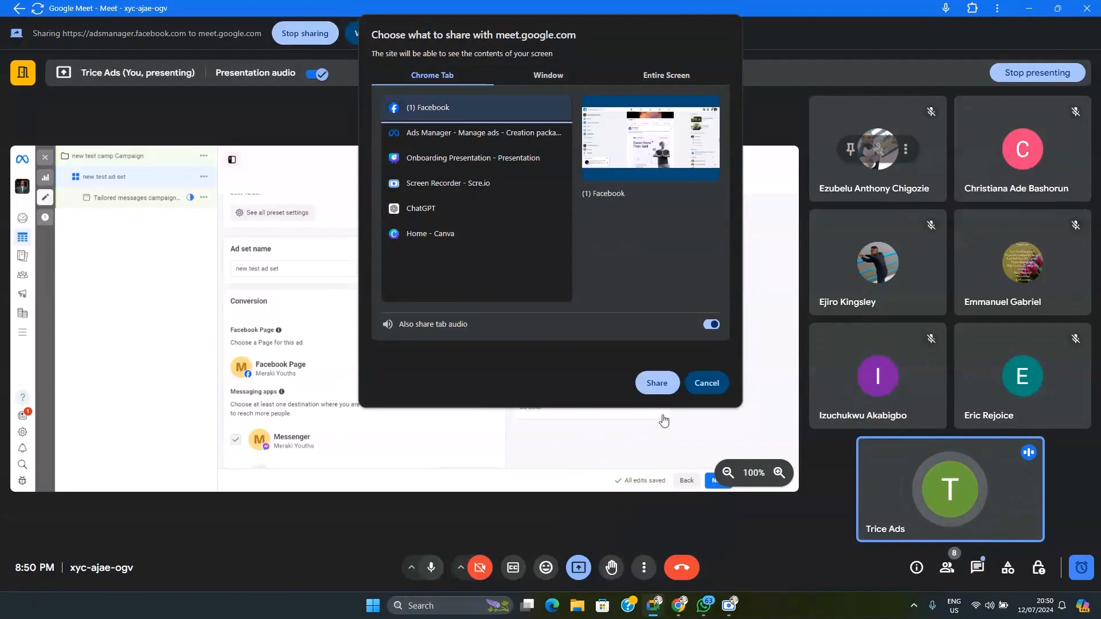
click(658, 390)
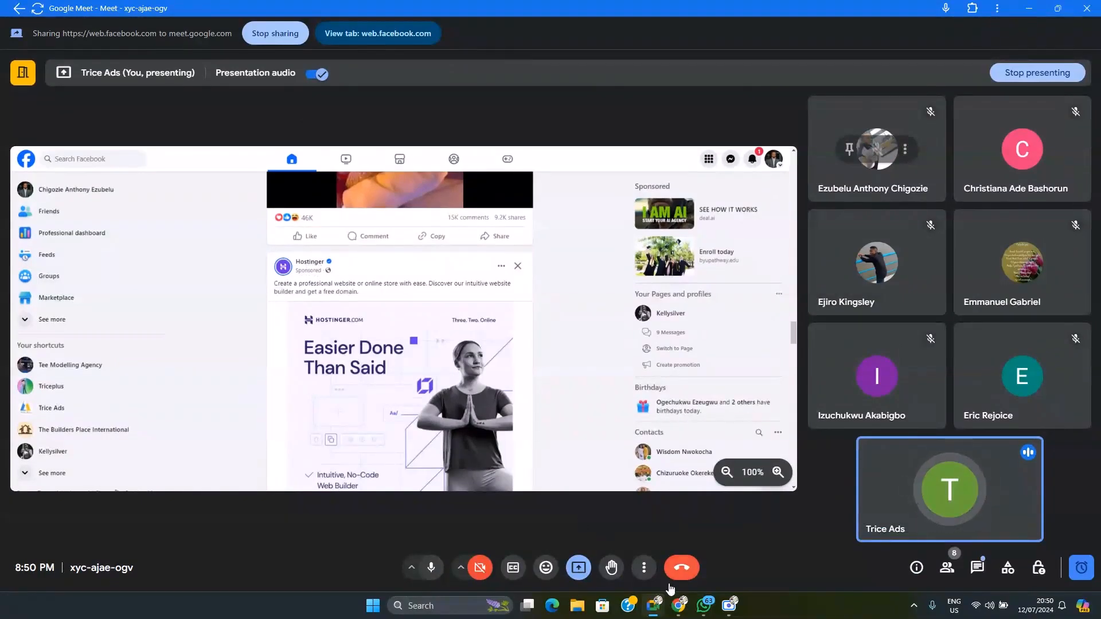
mouse_move(688, 609)
click(622, 541)
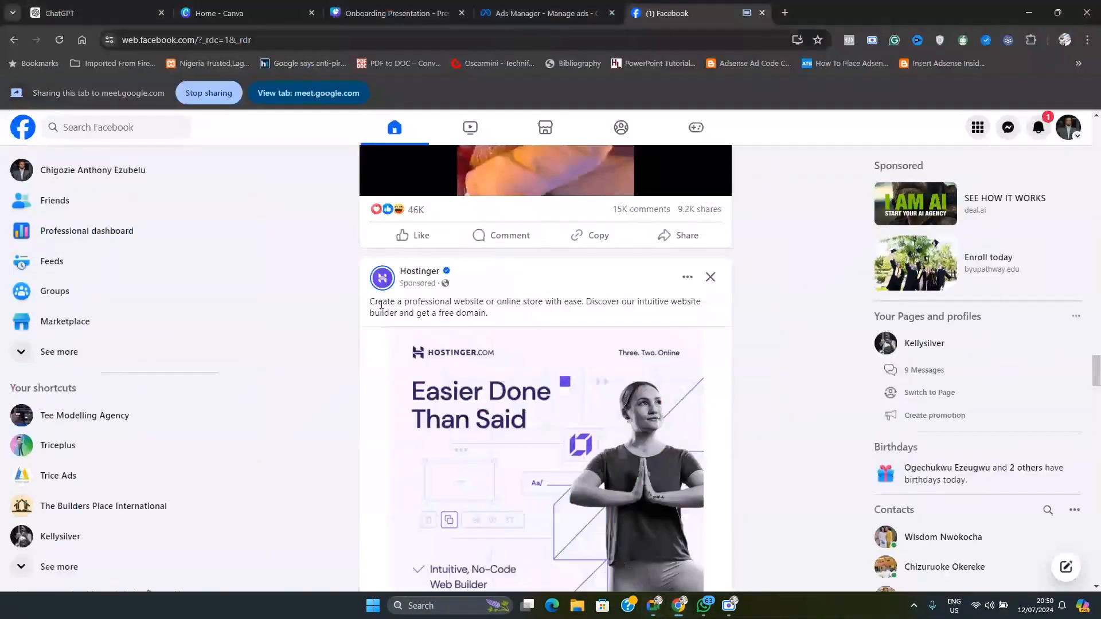
Open the Hostinger page from its sponsored post and examine the page name and profile header
mouse_move(422, 274)
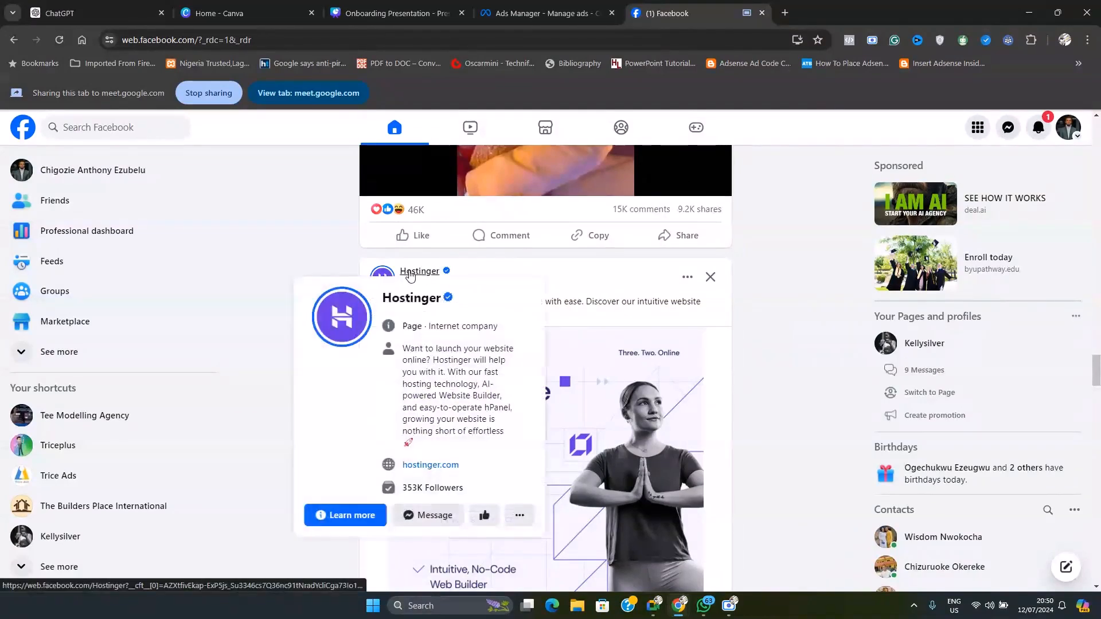
click(419, 272)
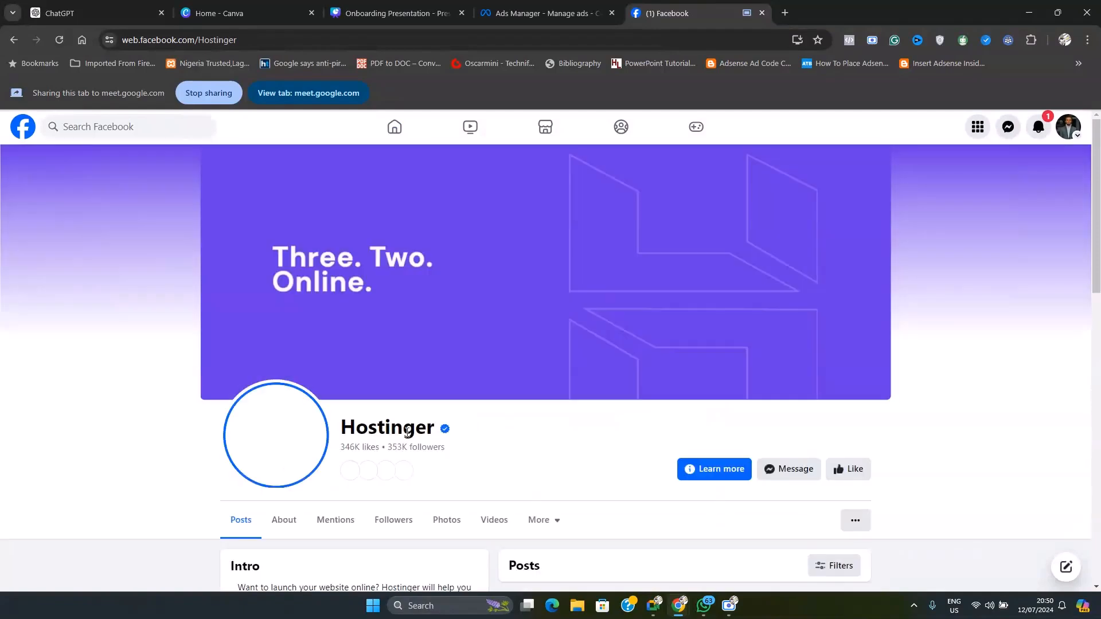
scroll(391, 413, down, 1)
drag(360, 376, 475, 383)
click(415, 374)
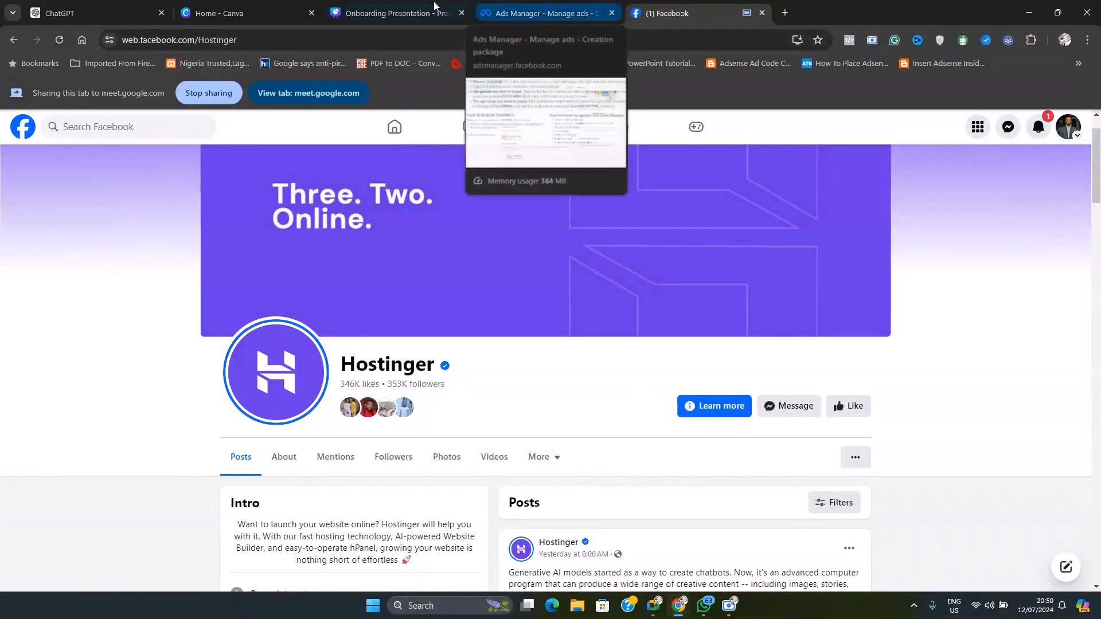
Switch the Google Meet presentation back to the Ads Manager tab and return to the ad set setup
click(546, 13)
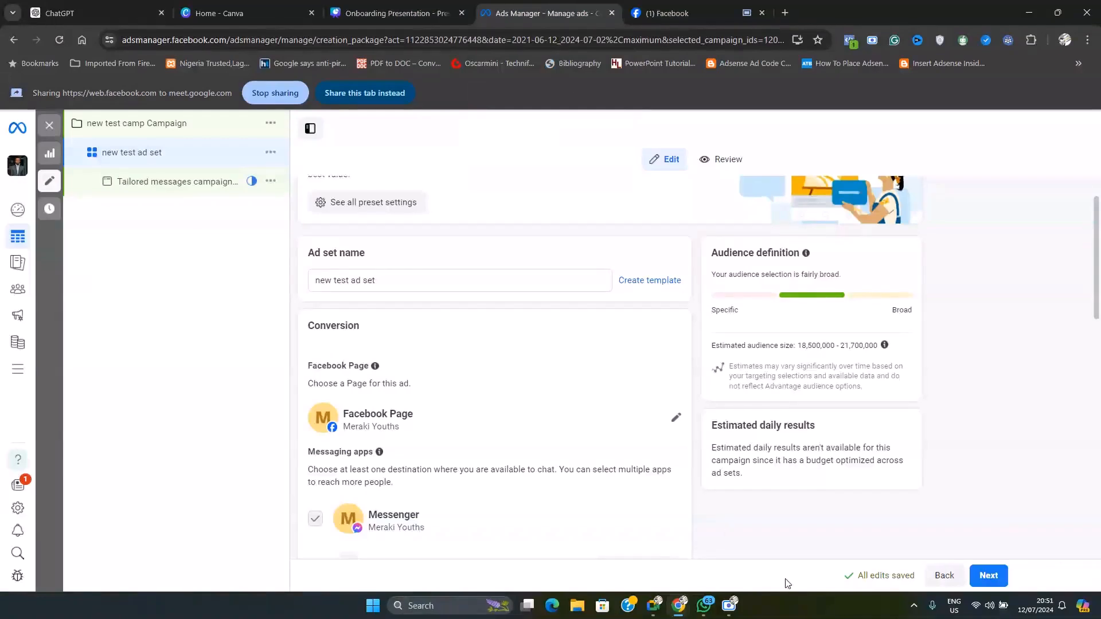
mouse_move(671, 612)
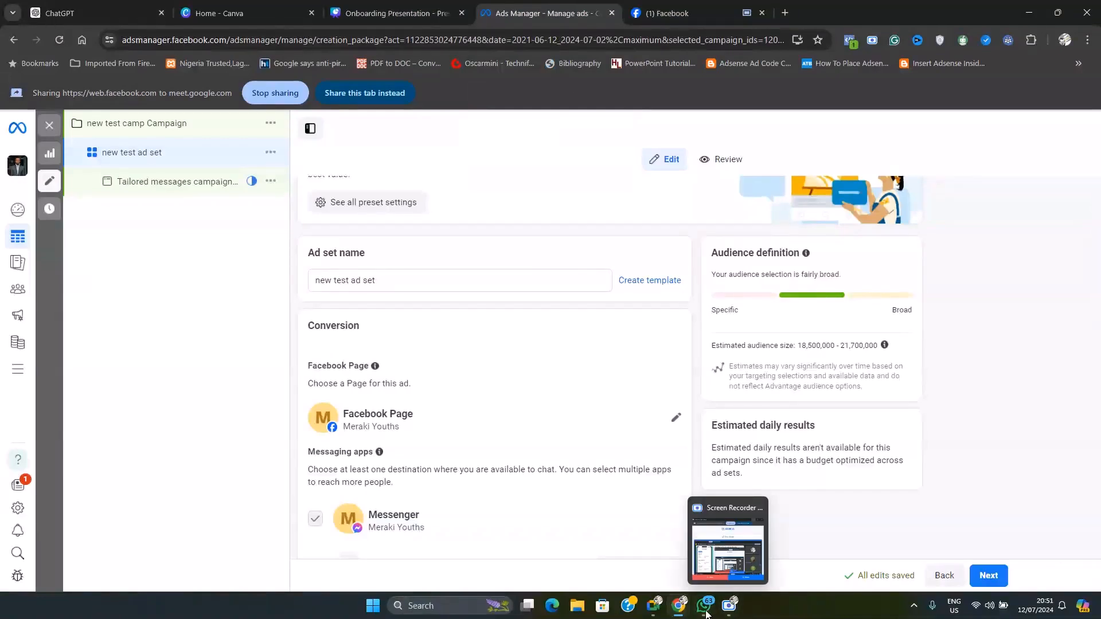
click(655, 605)
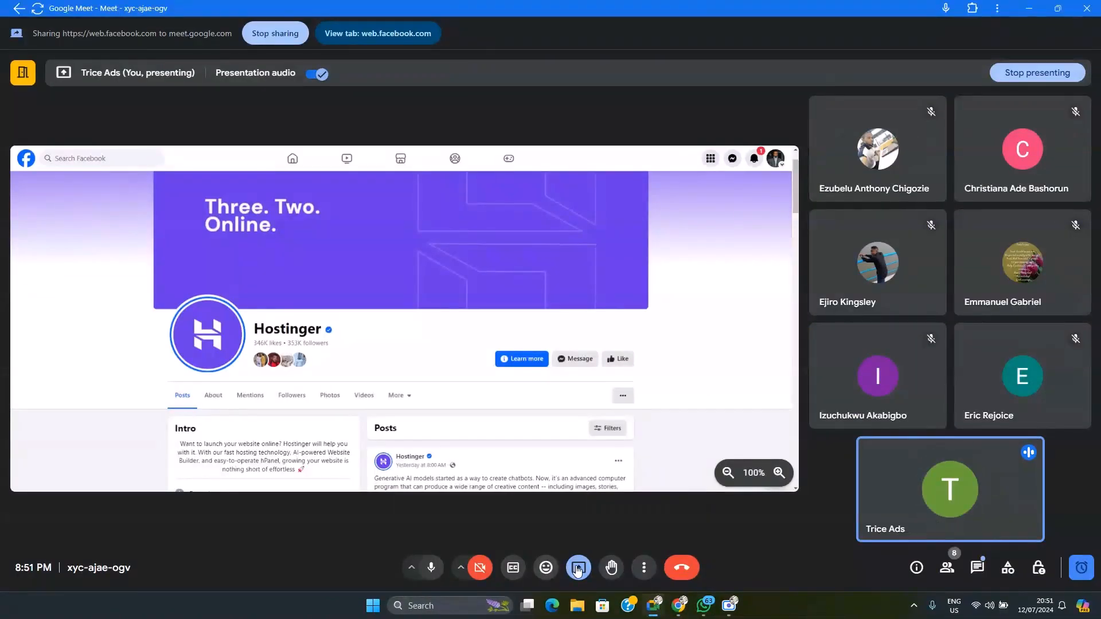
click(577, 567)
click(636, 503)
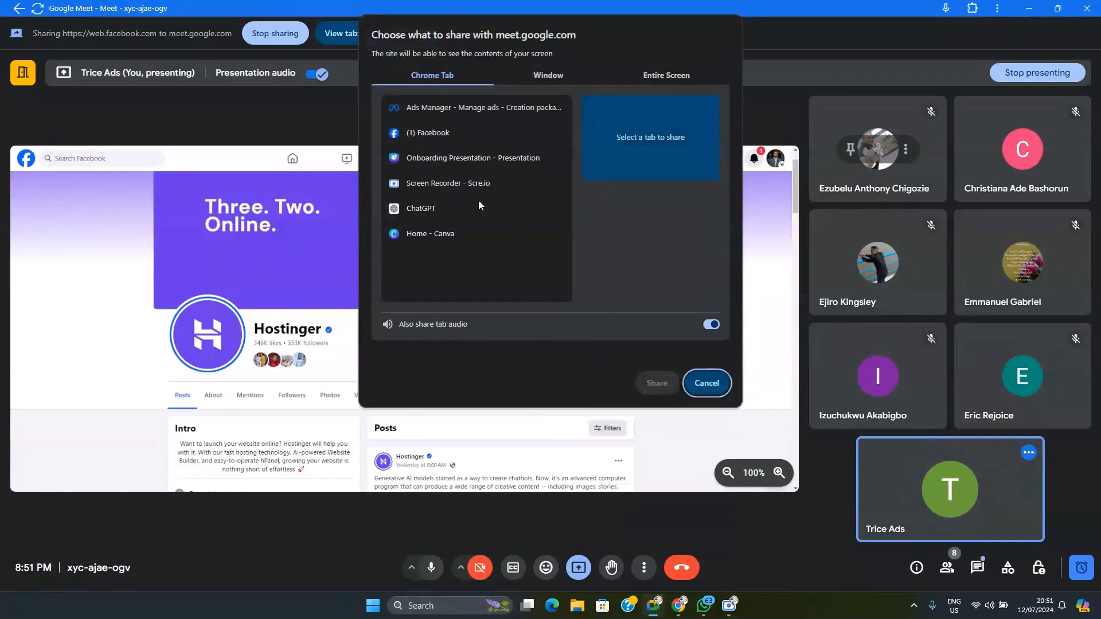
click(458, 108)
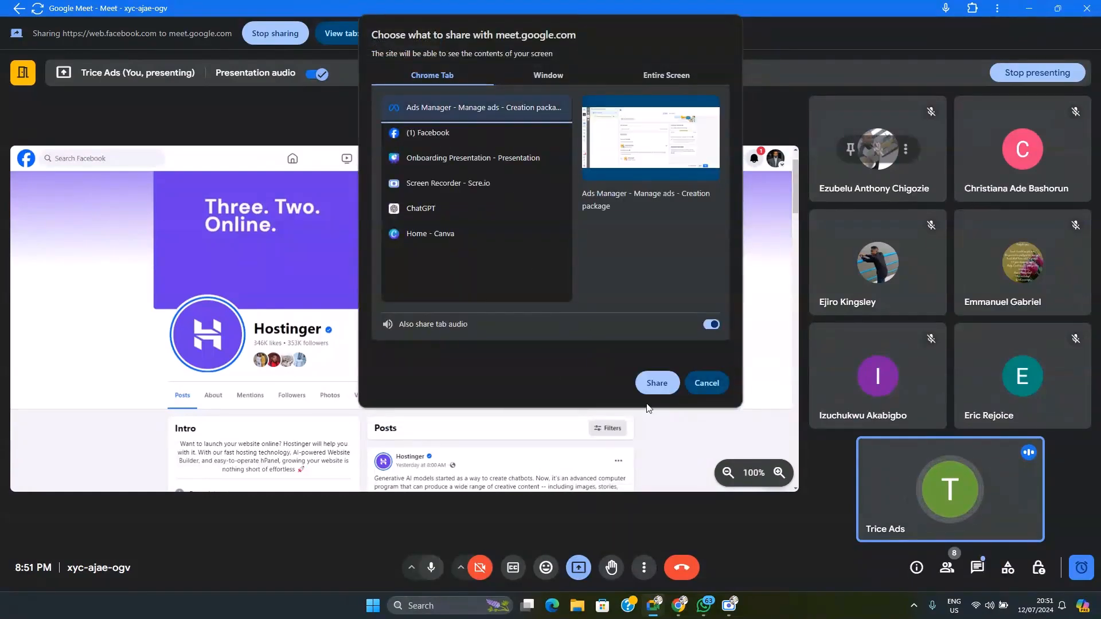
click(654, 381)
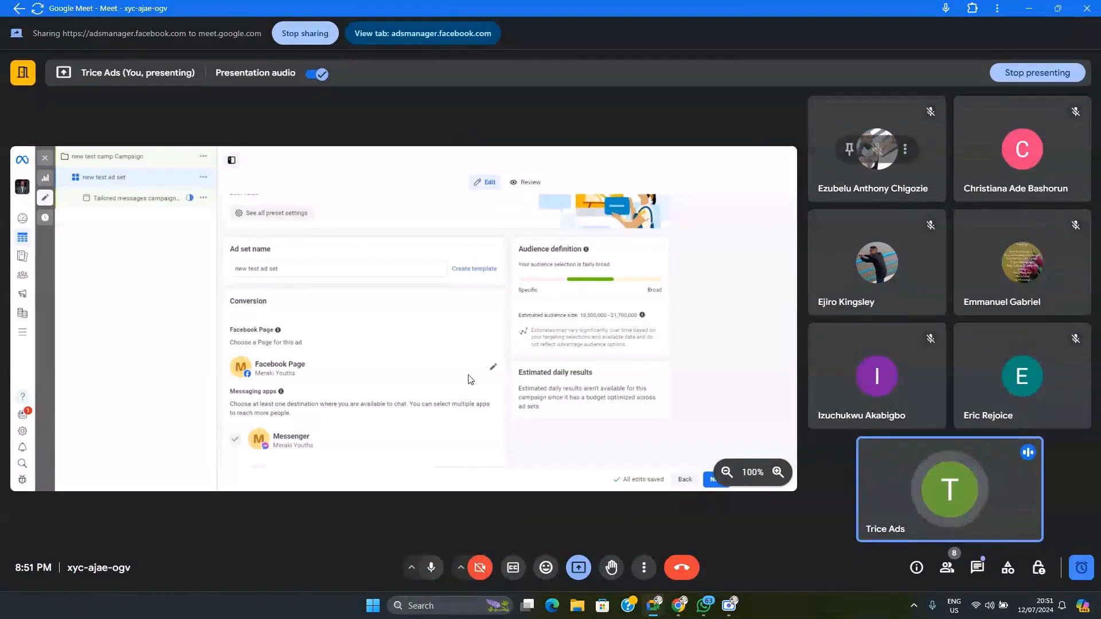
mouse_move(678, 606)
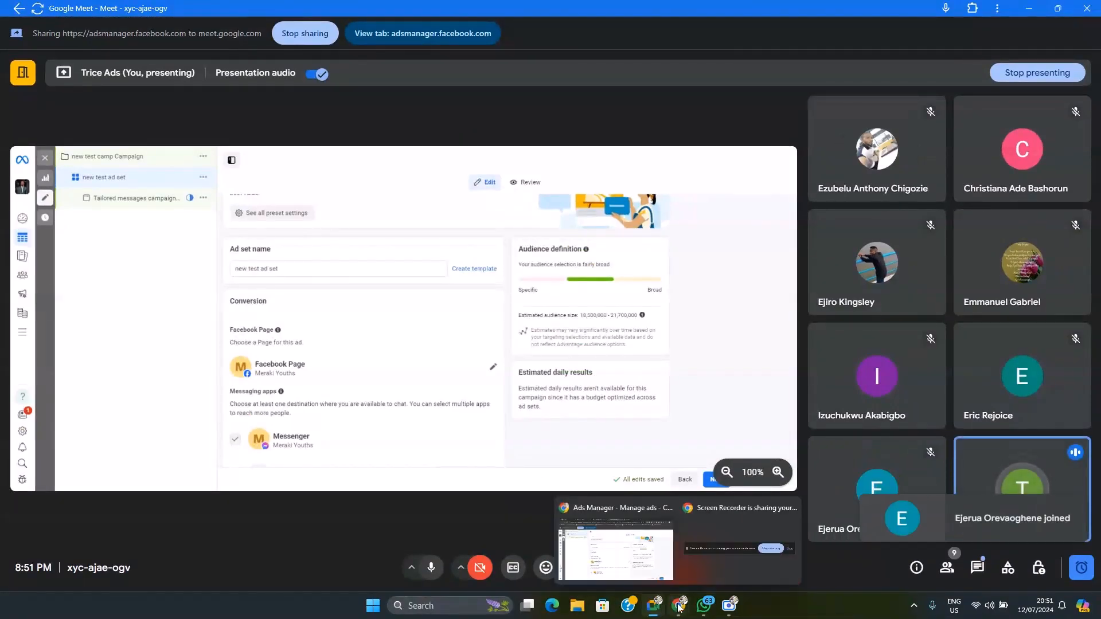
click(615, 564)
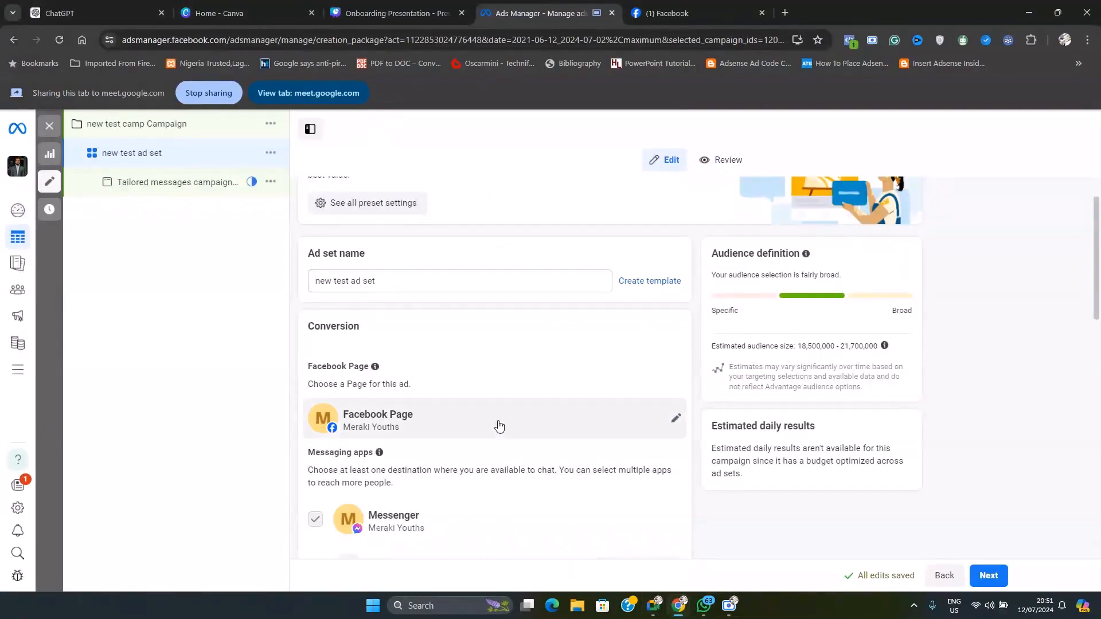
Change the ad set's Facebook Page to Trice Ads
click(674, 423)
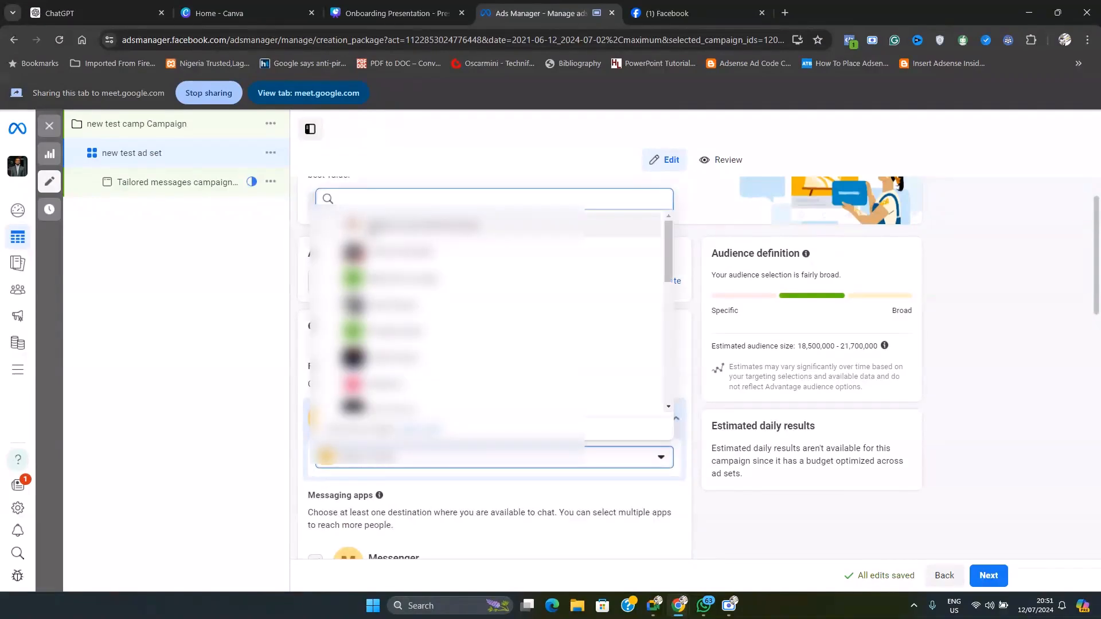
scroll(487, 309, down, 1)
scroll(488, 321, down, 3)
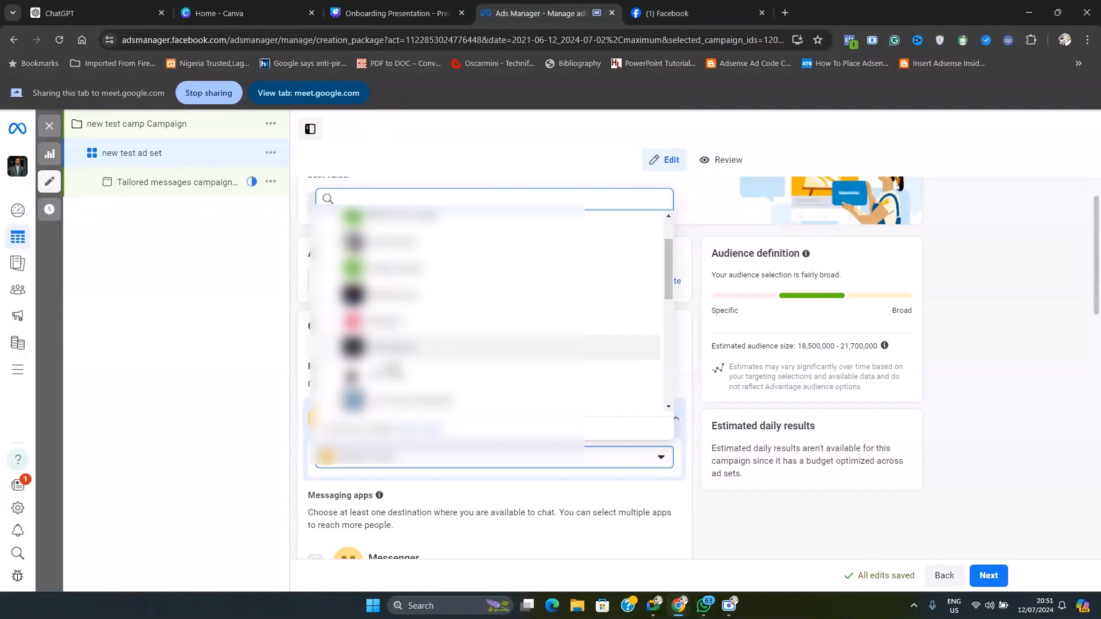
scroll(487, 344, down, 3)
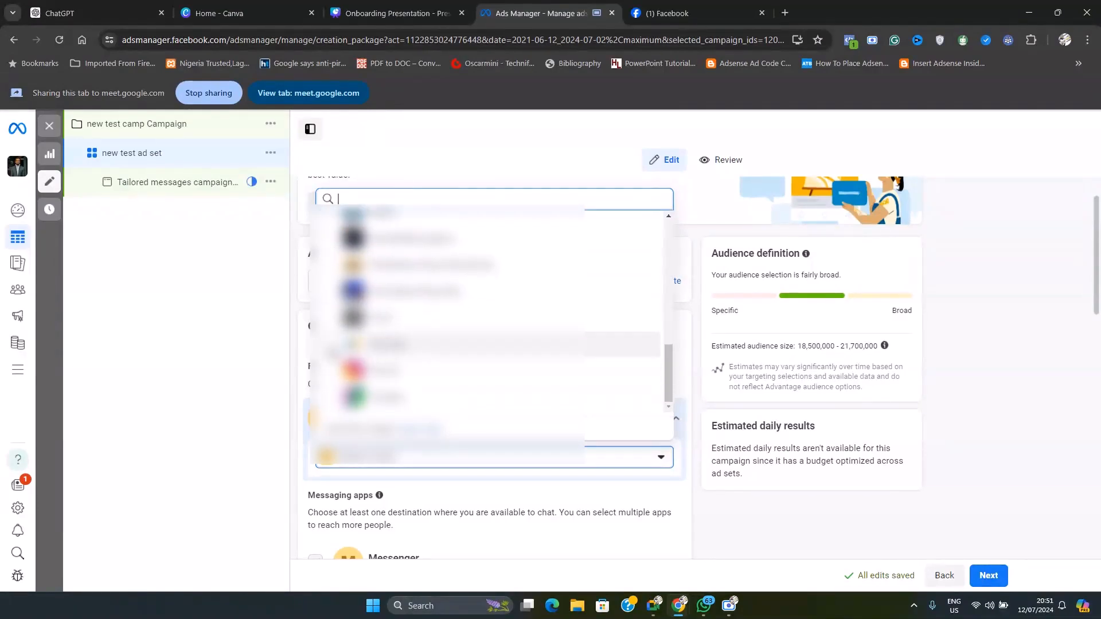
click(381, 346)
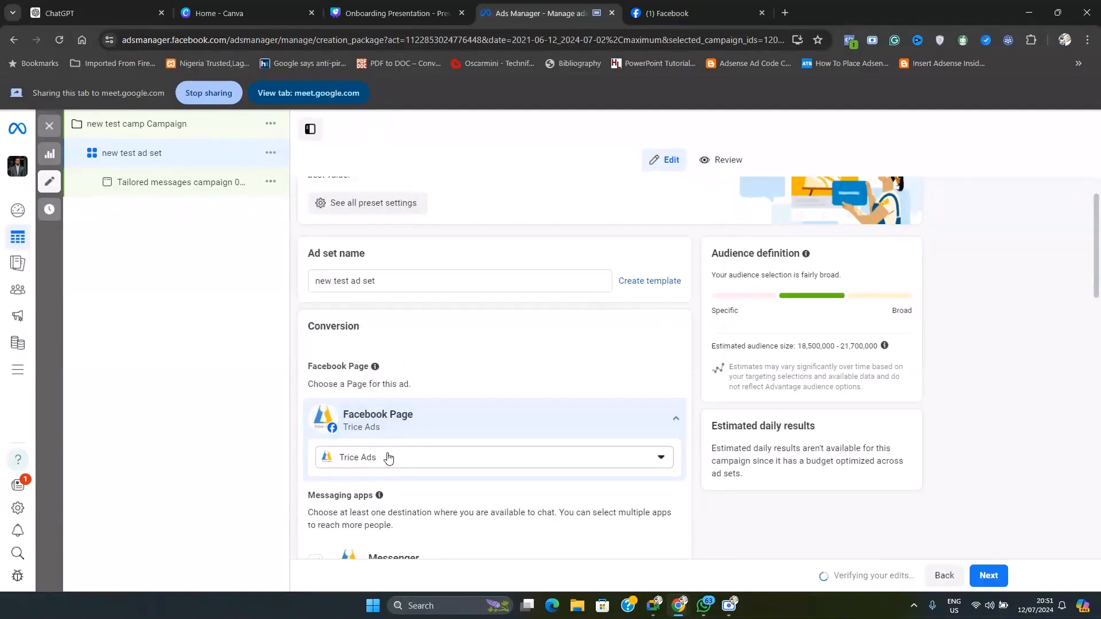
Examine the Messaging apps options for the ad set, including the Messenger, Instagram and WhatsApp accounts
scroll(442, 418, down, 2)
scroll(503, 401, down, 2)
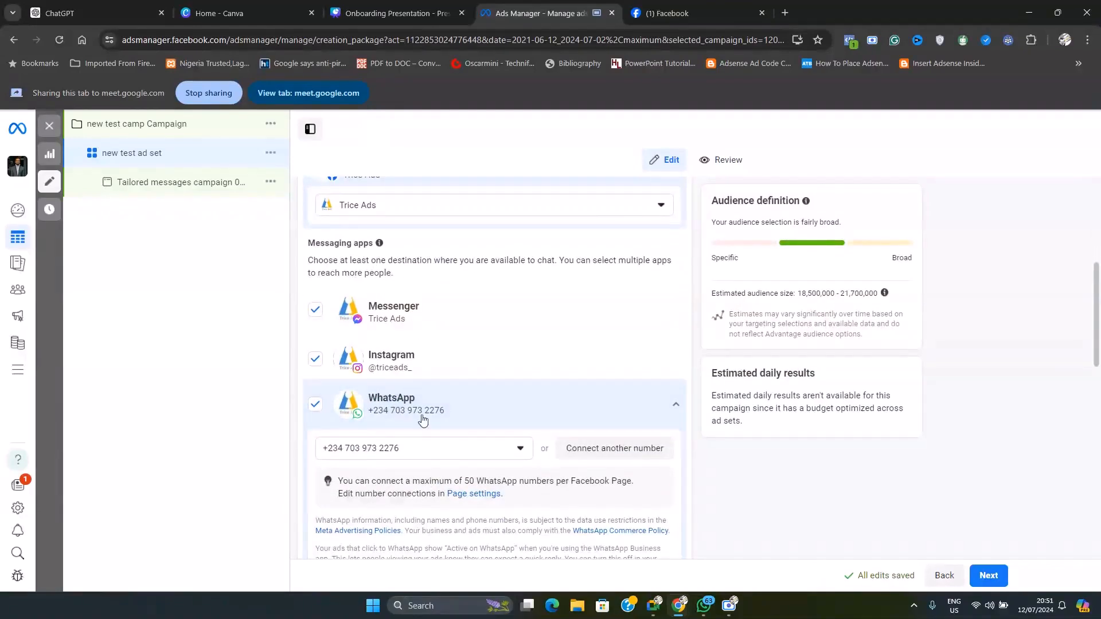
scroll(450, 367, up, 1)
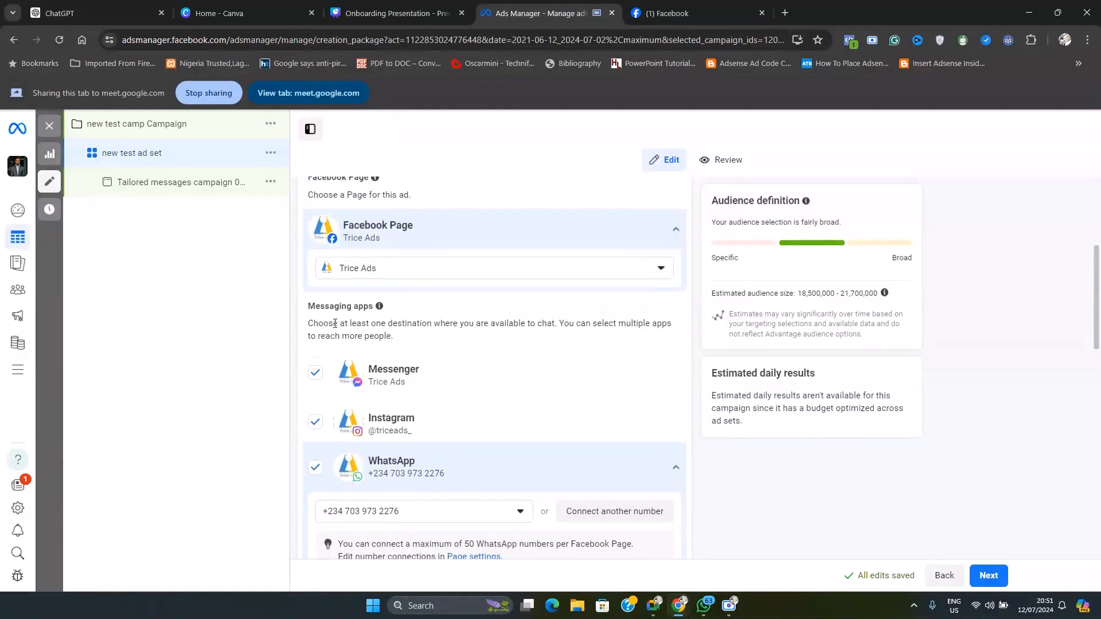
drag(321, 304, 385, 309)
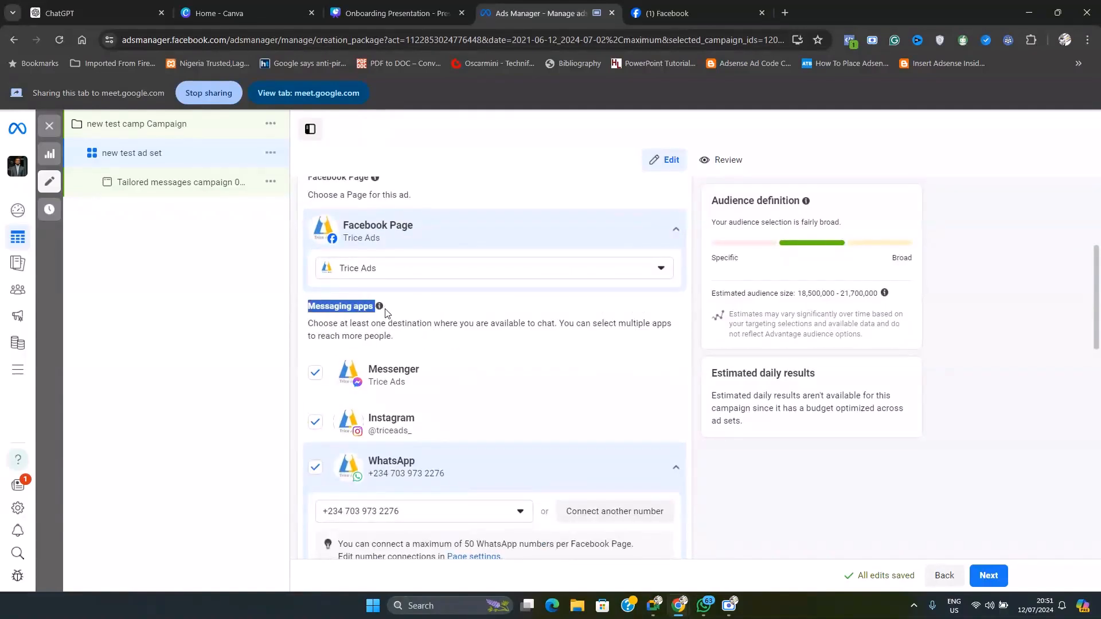
click(390, 326)
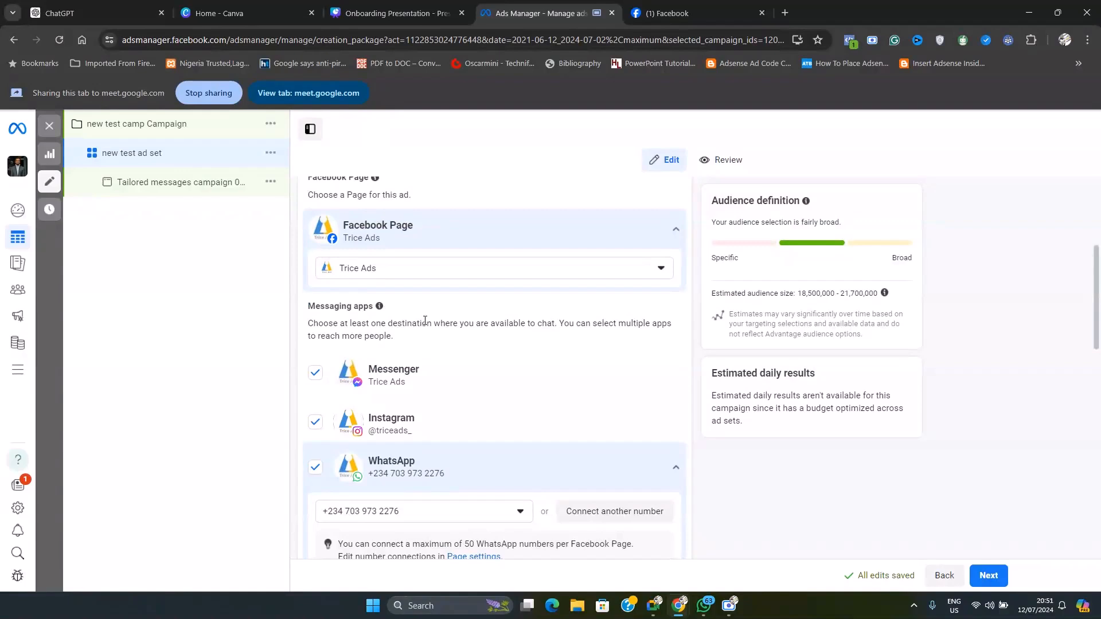
scroll(425, 321, down, 1)
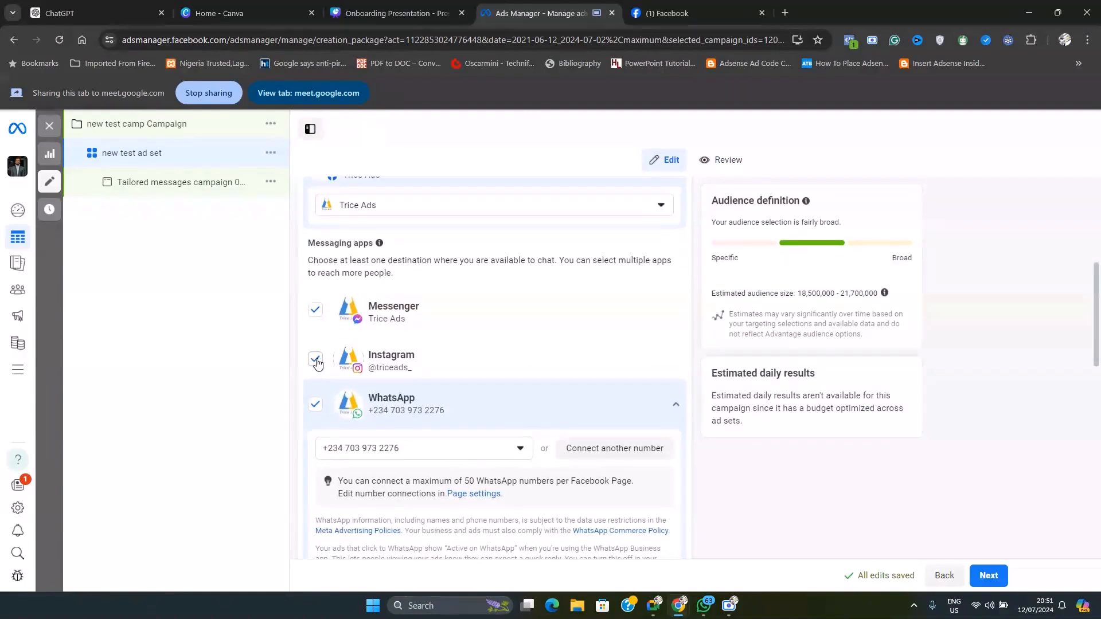
drag(412, 371, 378, 368)
drag(406, 320, 379, 322)
click(386, 341)
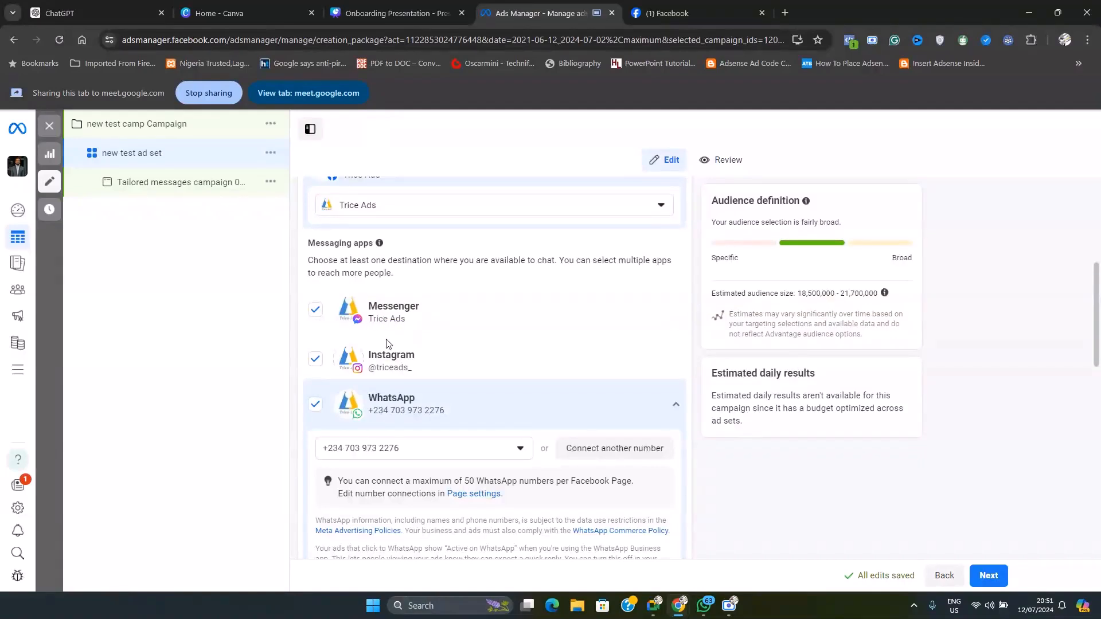
Deselect Messenger and Instagram as messaging apps, keeping only WhatsApp as the chat destination
click(316, 310)
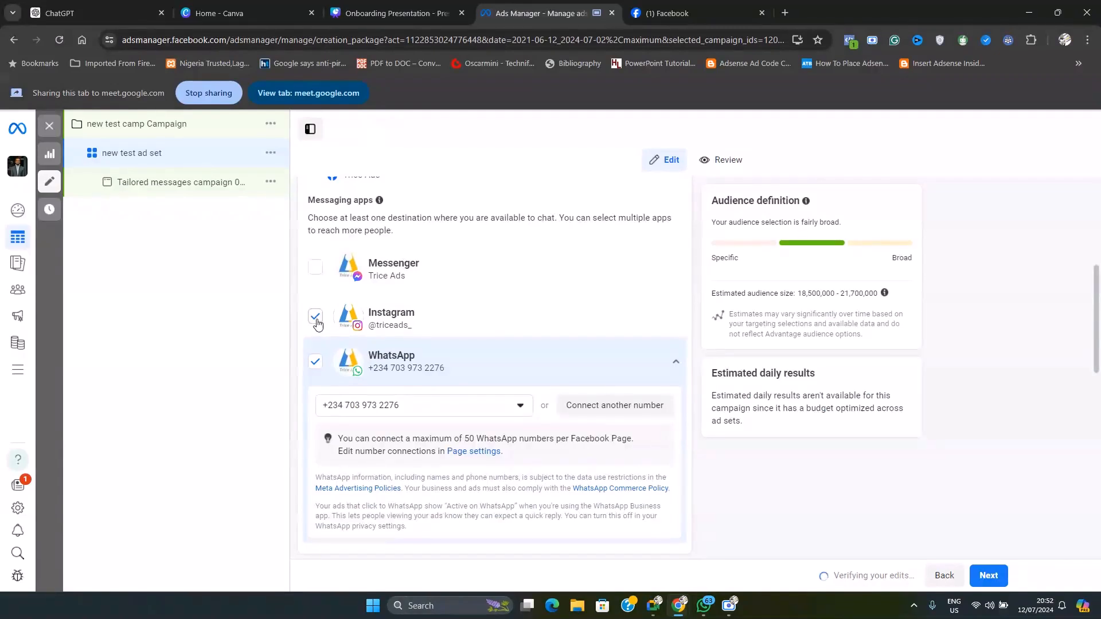
click(316, 321)
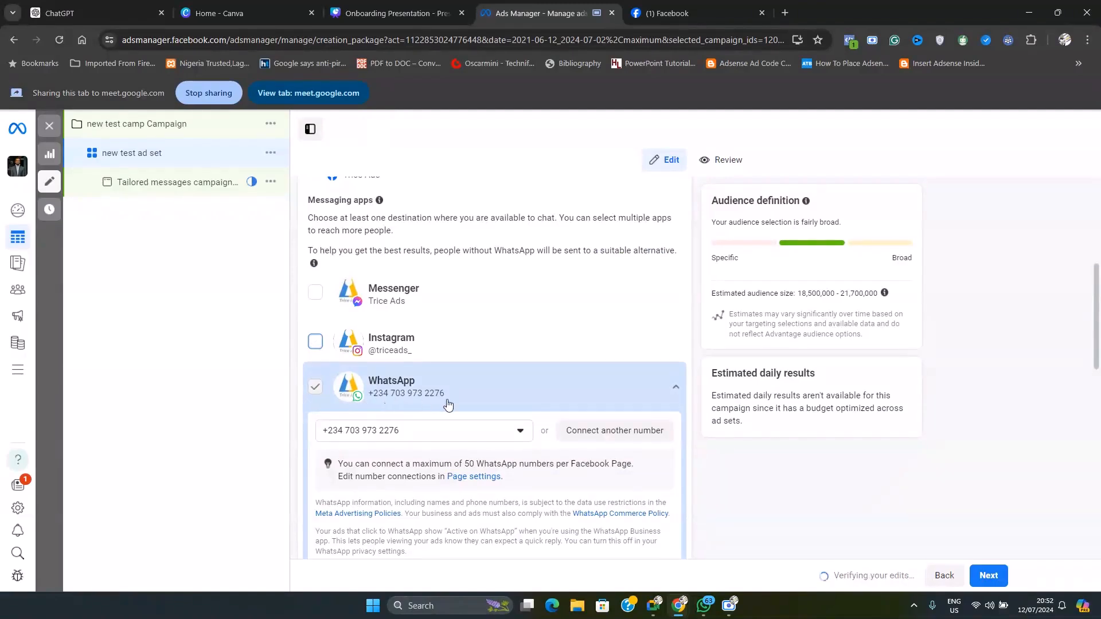
scroll(504, 385, down, 1)
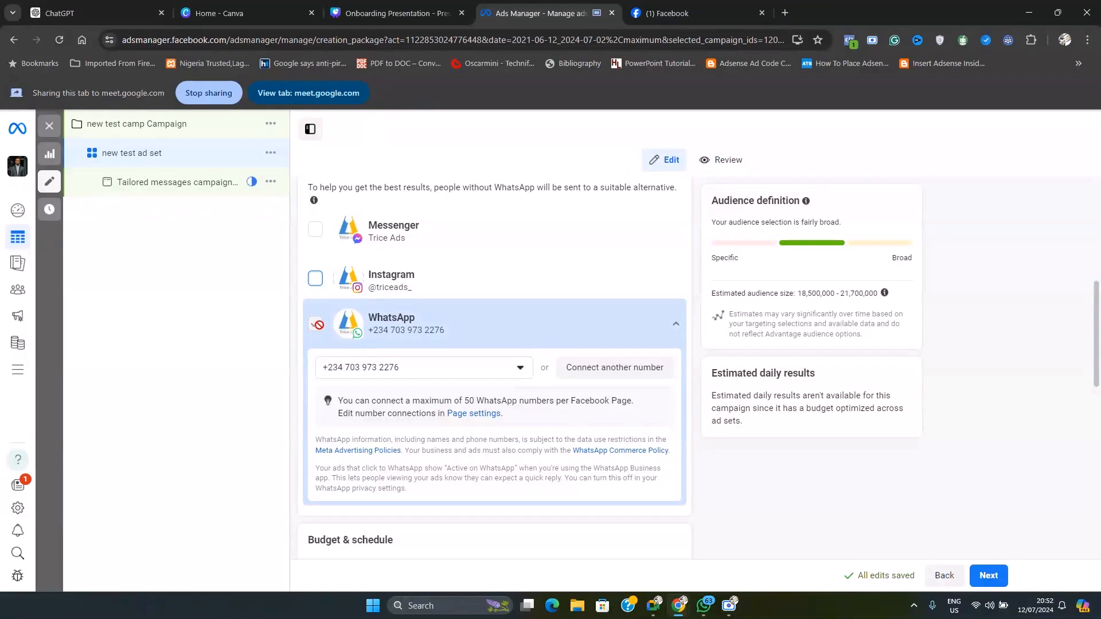
Select Messenger as the messaging app again and deselect WhatsApp
scroll(317, 325, up, 2)
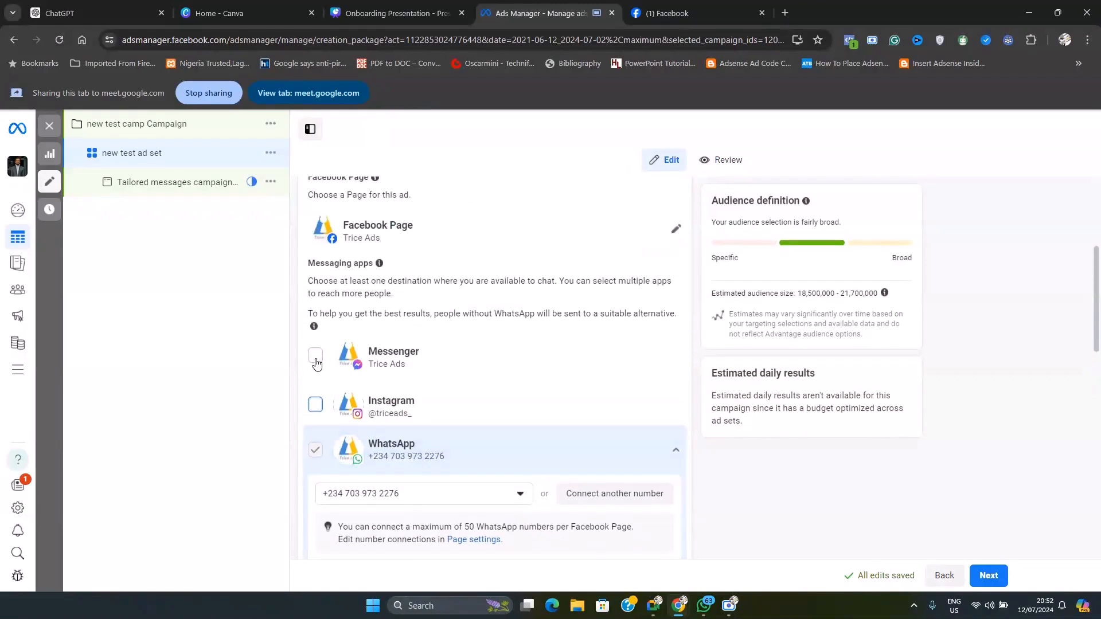
click(315, 356)
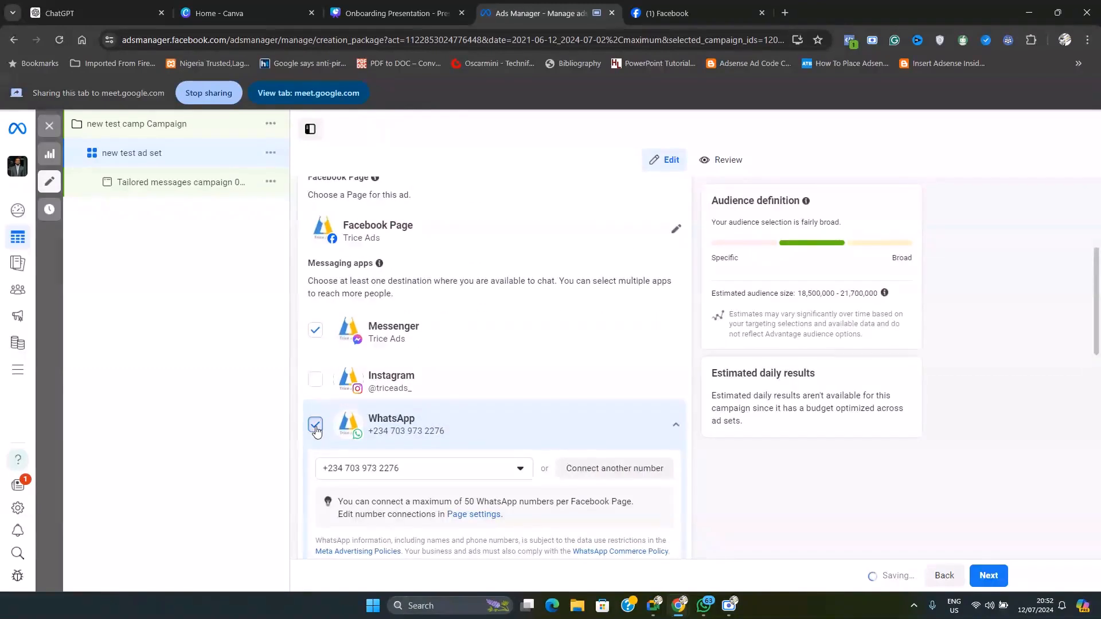
click(316, 426)
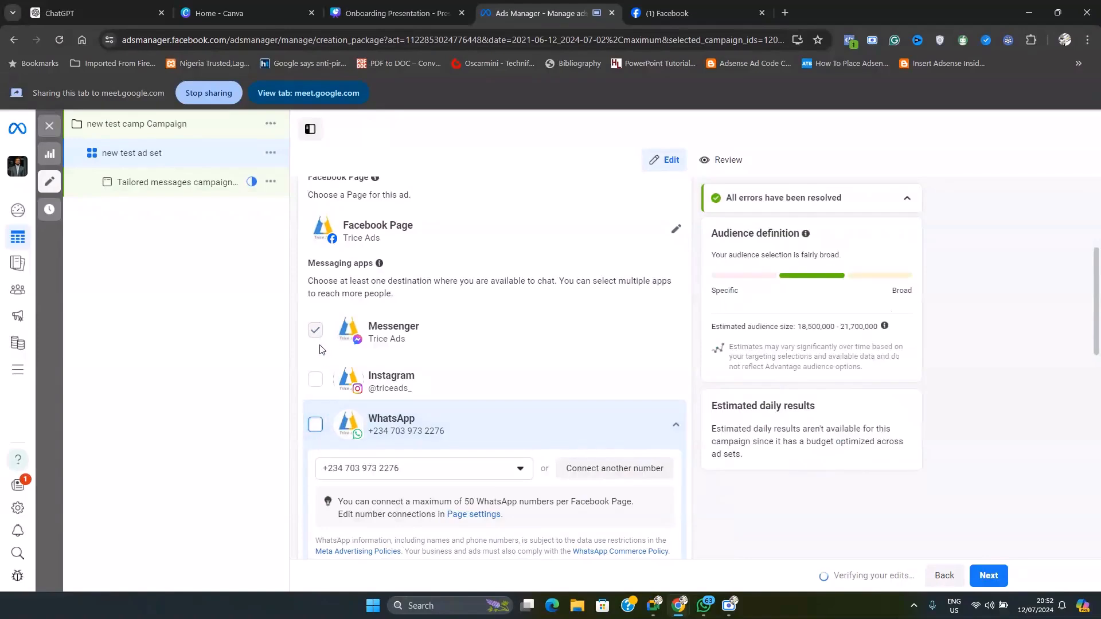
Switch to Google Meet, check the in-call messages, and return to the Ads Manager tab
click(653, 608)
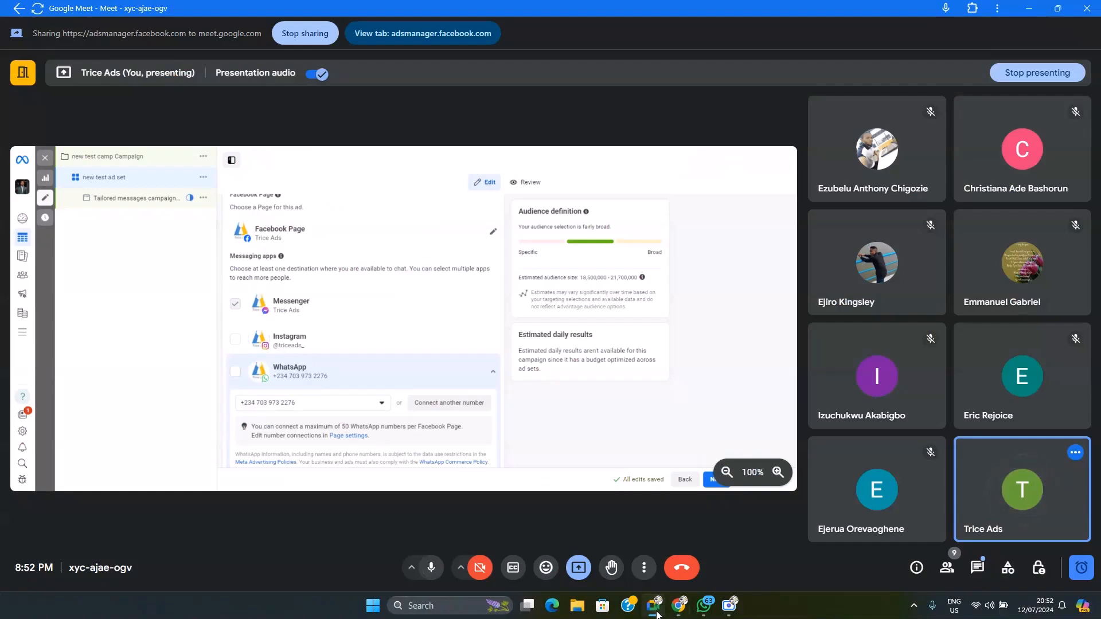
click(977, 567)
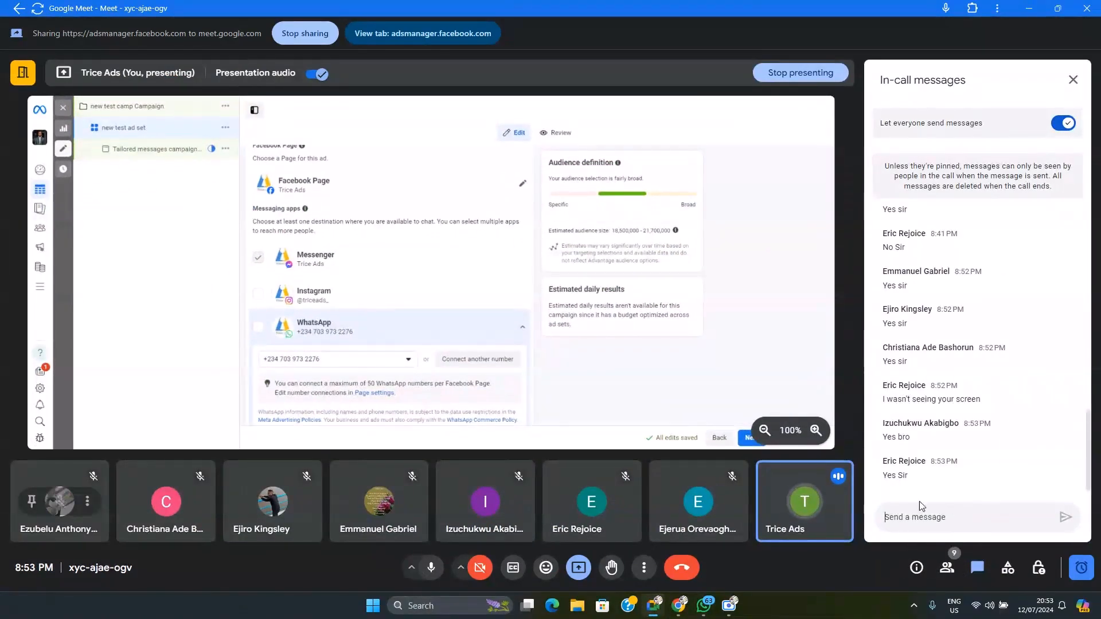
click(980, 572)
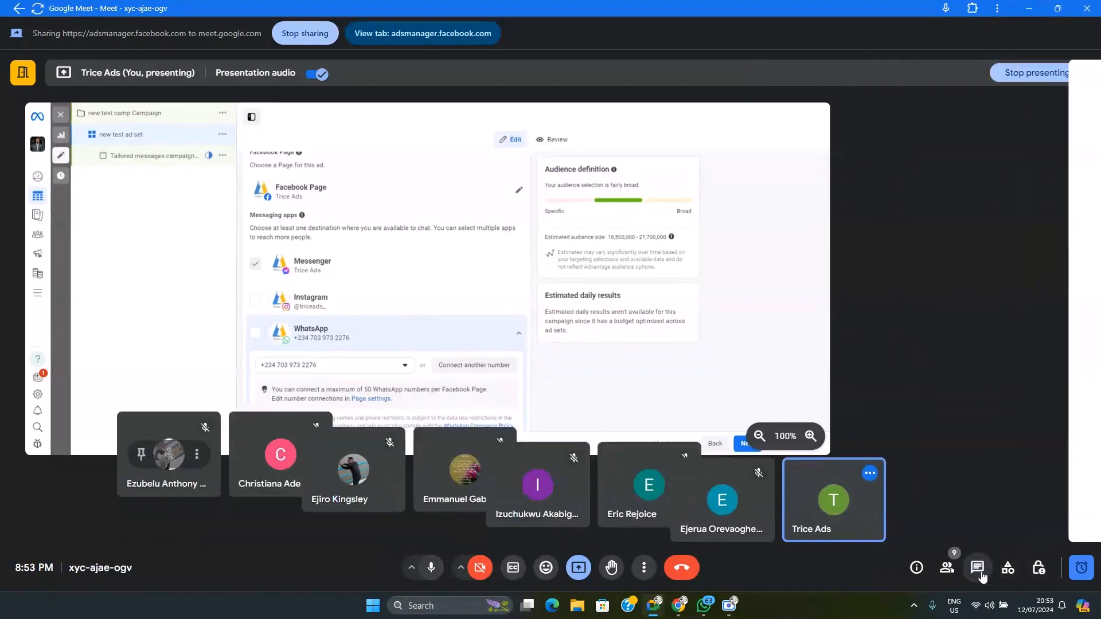
mouse_move(654, 614)
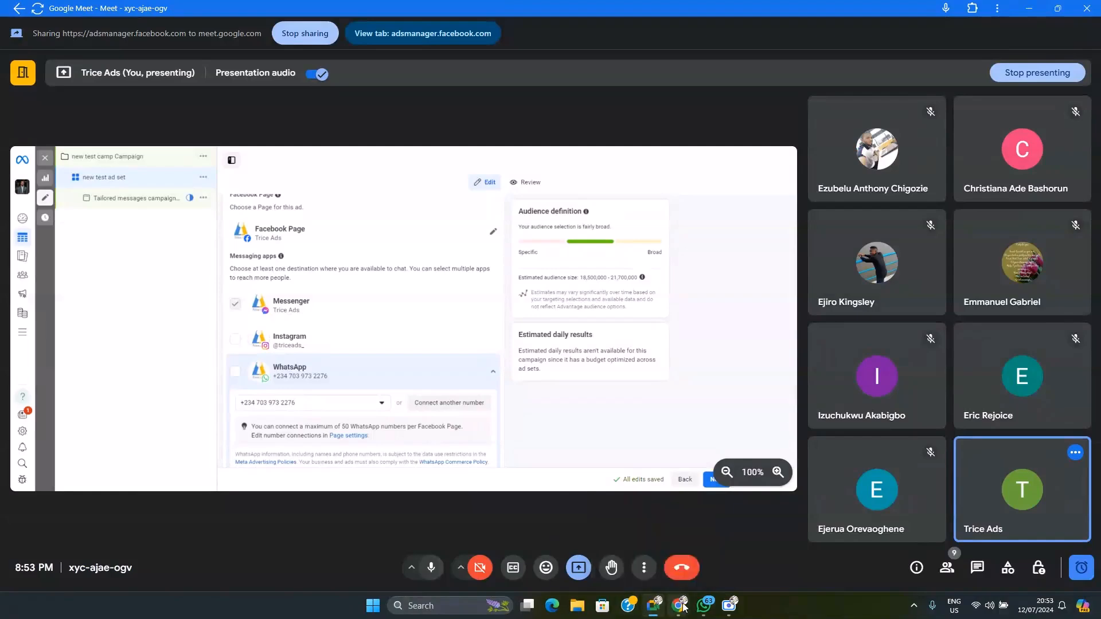
click(583, 536)
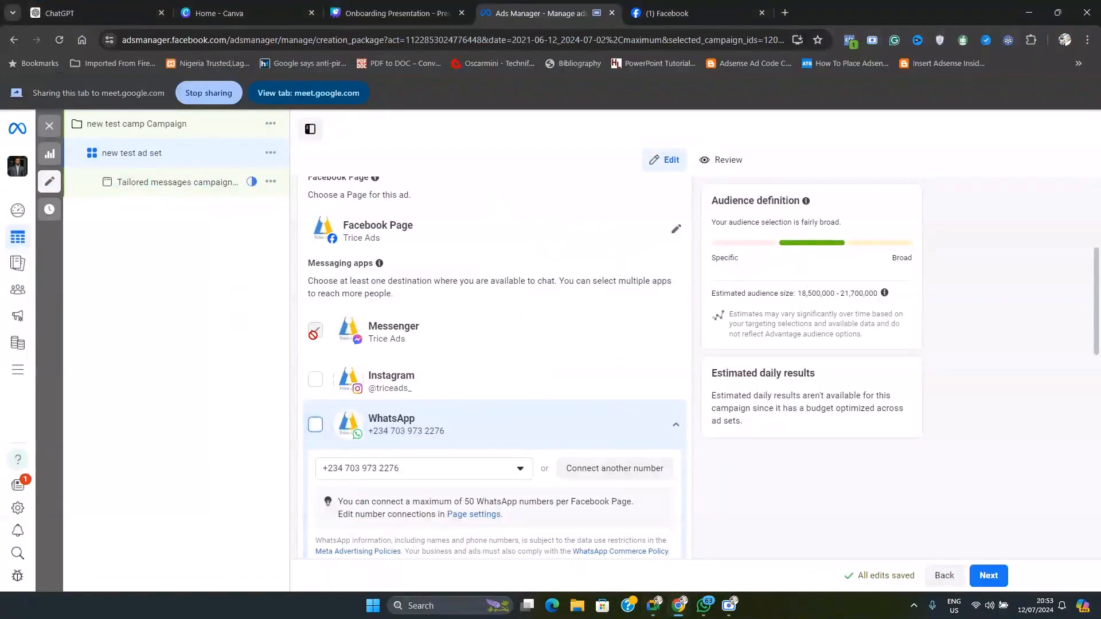
Select Messenger, Instagram and WhatsApp together as the ad set's messaging apps
click(317, 386)
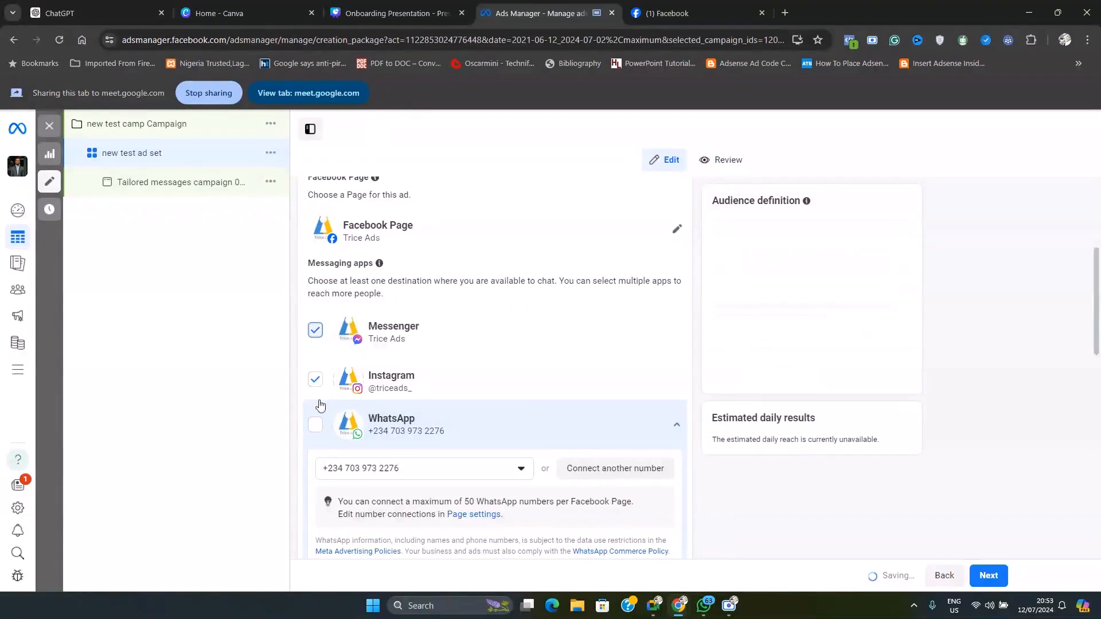
click(320, 425)
click(317, 430)
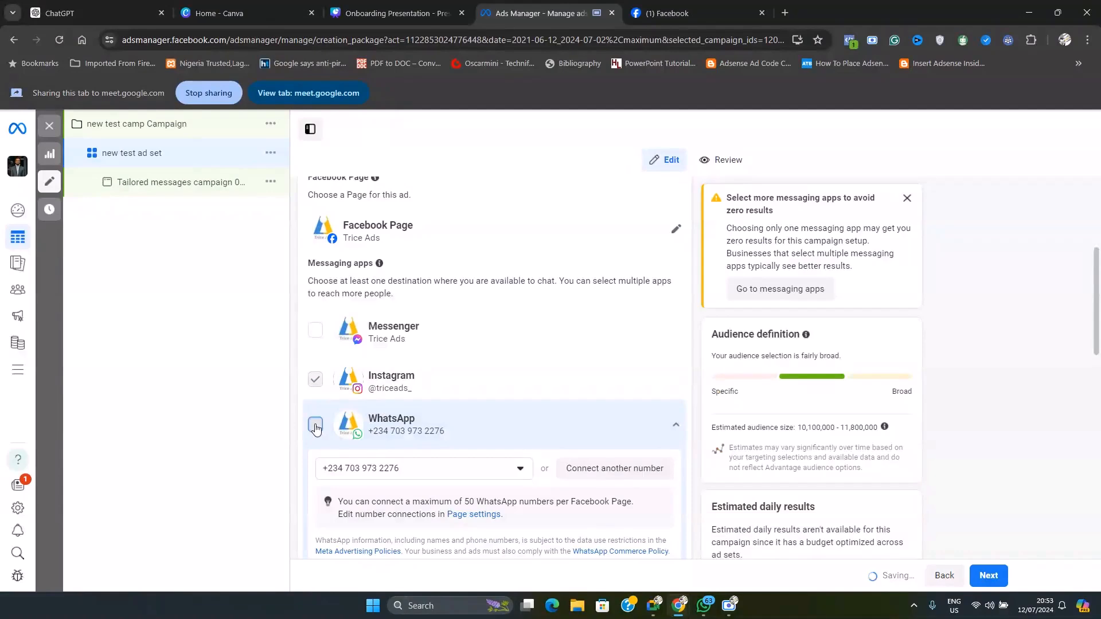
click(317, 332)
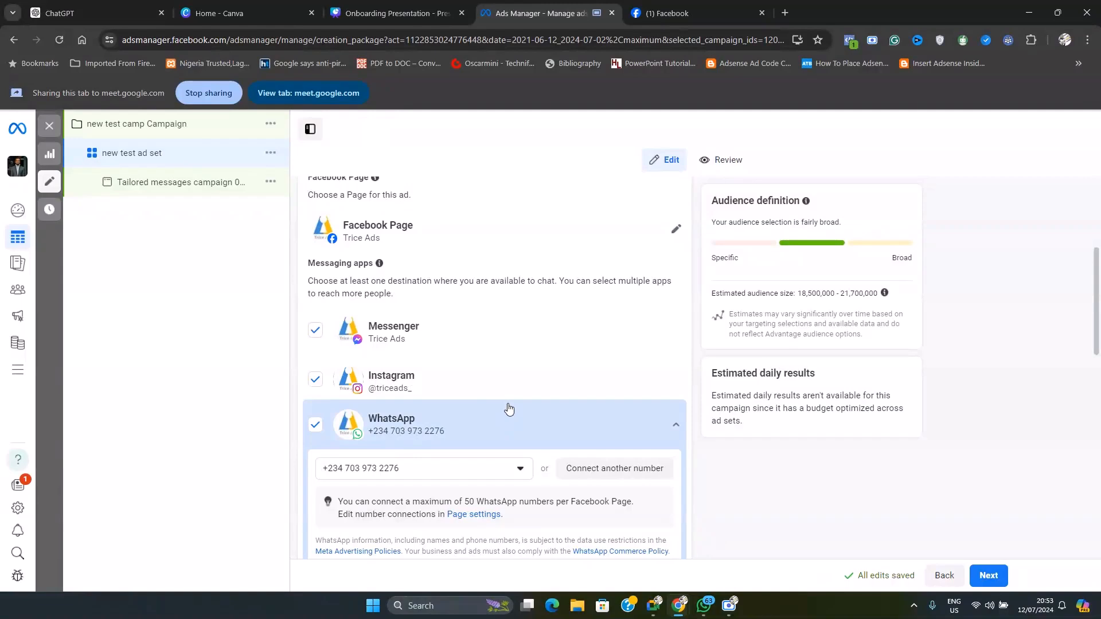
Examine the WhatsApp number choices and the notes on number connections and privacy under the WhatsApp messaging app
scroll(474, 423, down, 2)
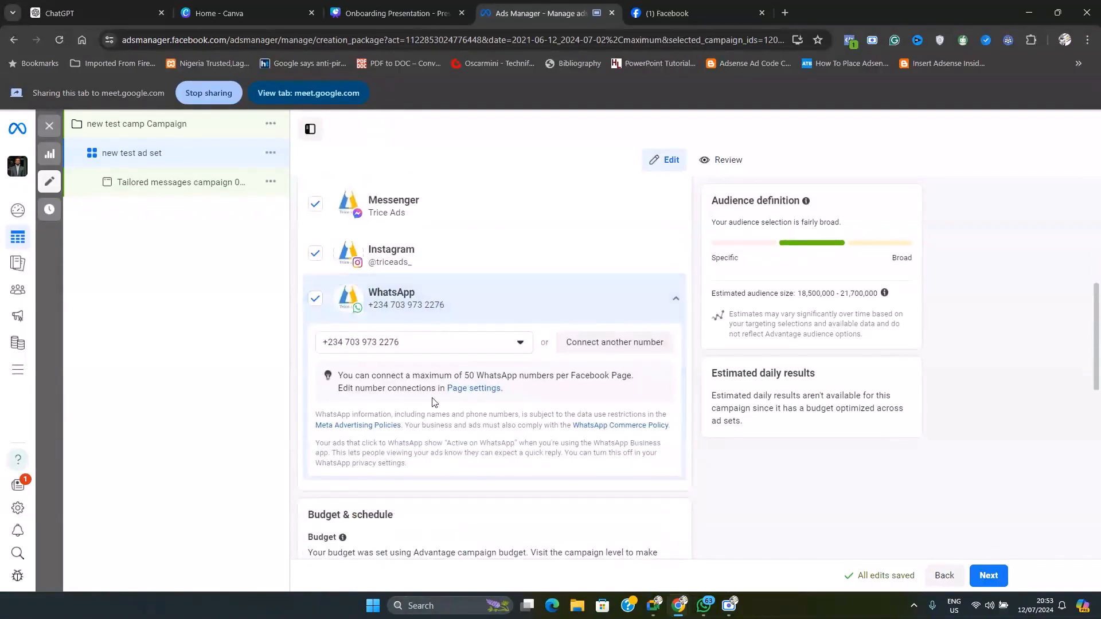
click(422, 344)
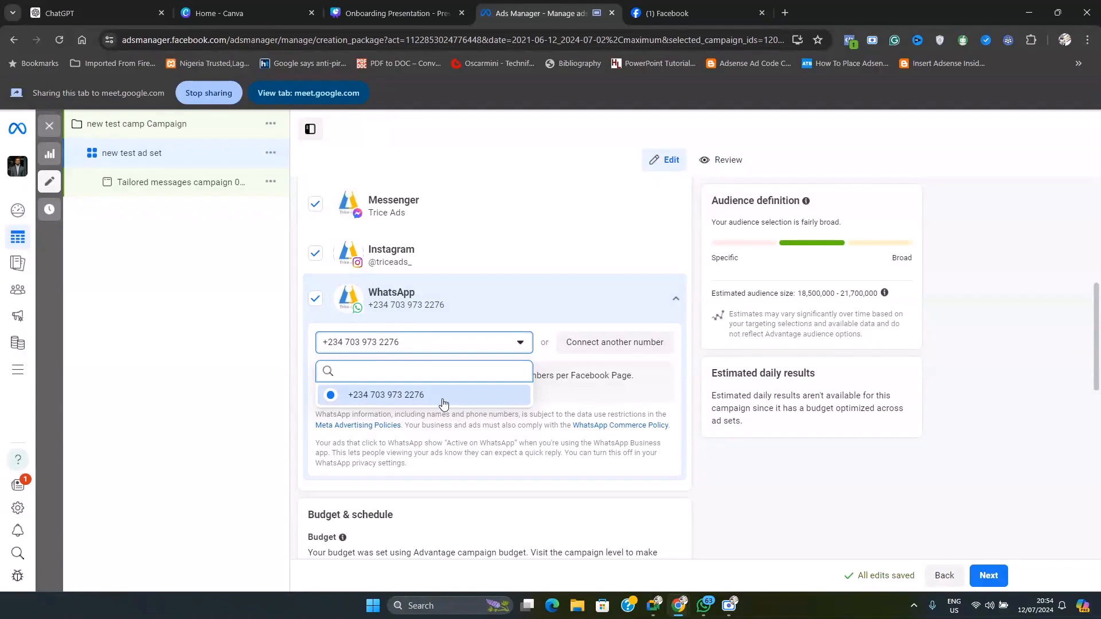
click(513, 349)
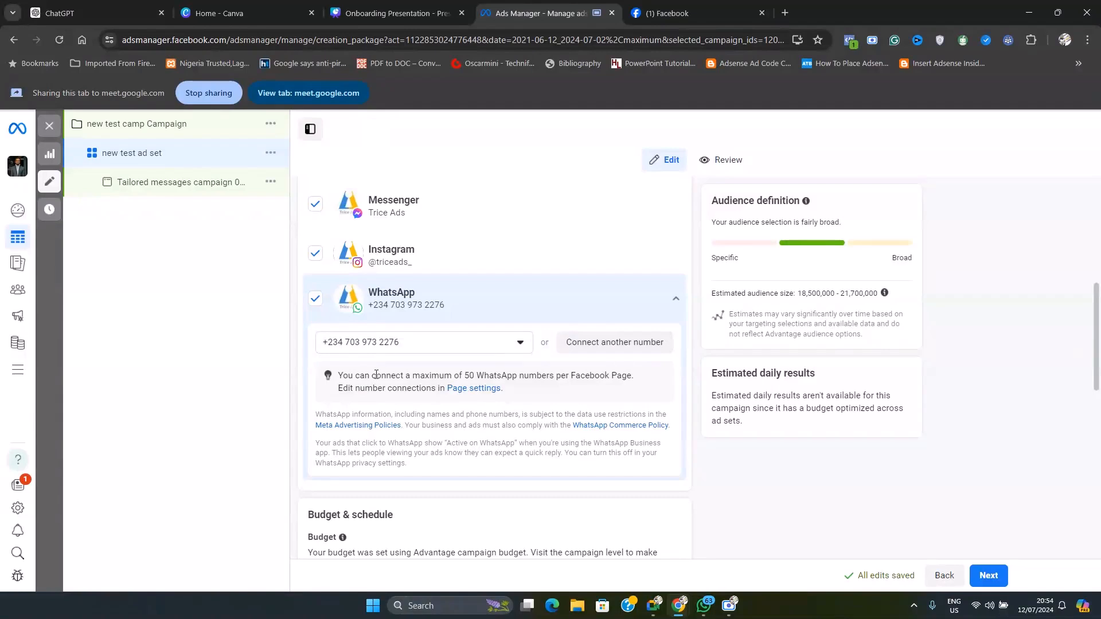
scroll(437, 406, down, 4)
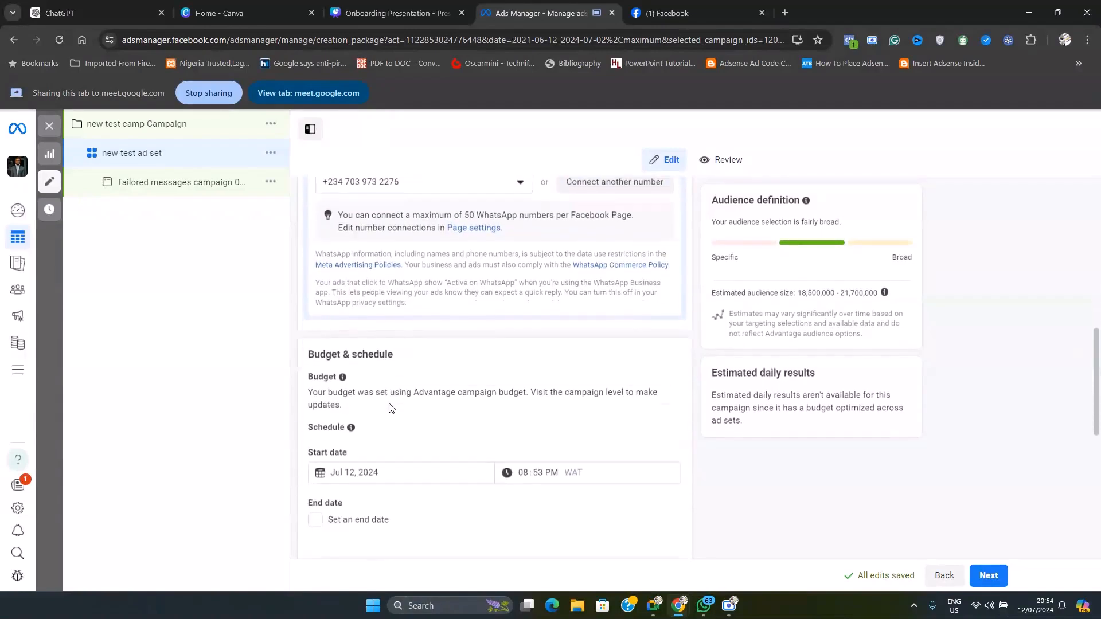
drag(320, 263, 398, 259)
click(408, 270)
scroll(432, 349, up, 6)
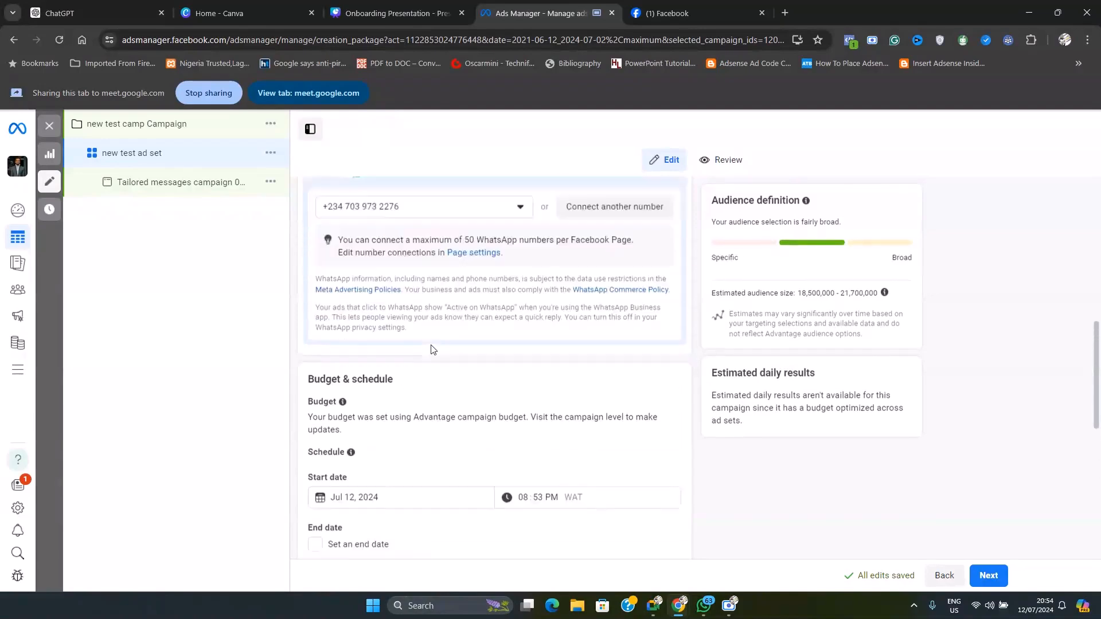
Set the ad set's start date in Budget & schedule to July 13, 2024
scroll(432, 354, down, 10)
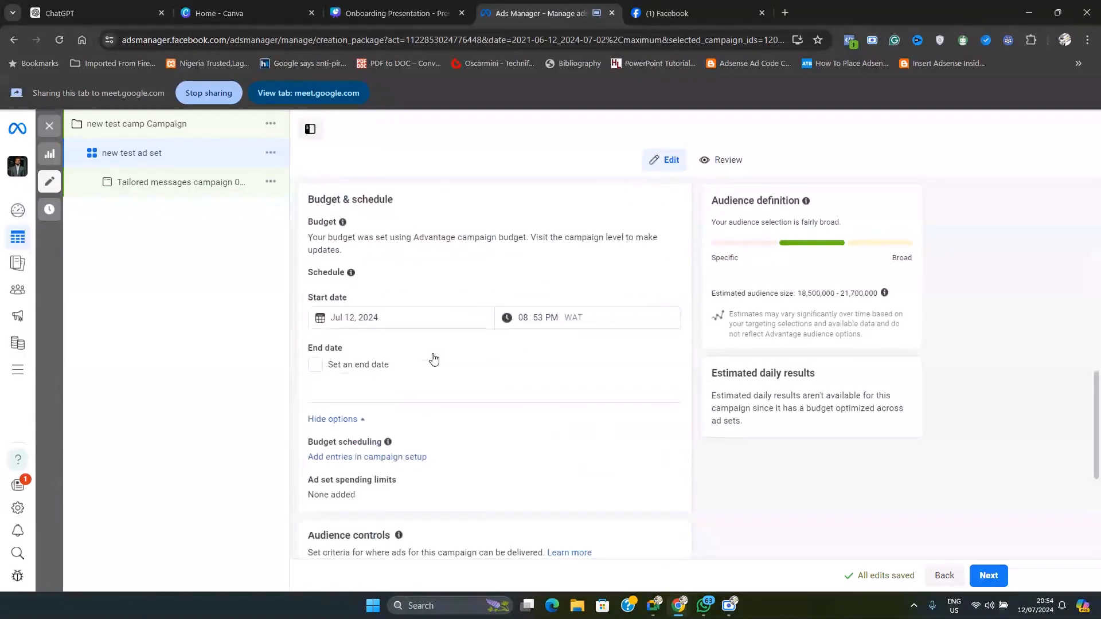
scroll(463, 338, up, 2)
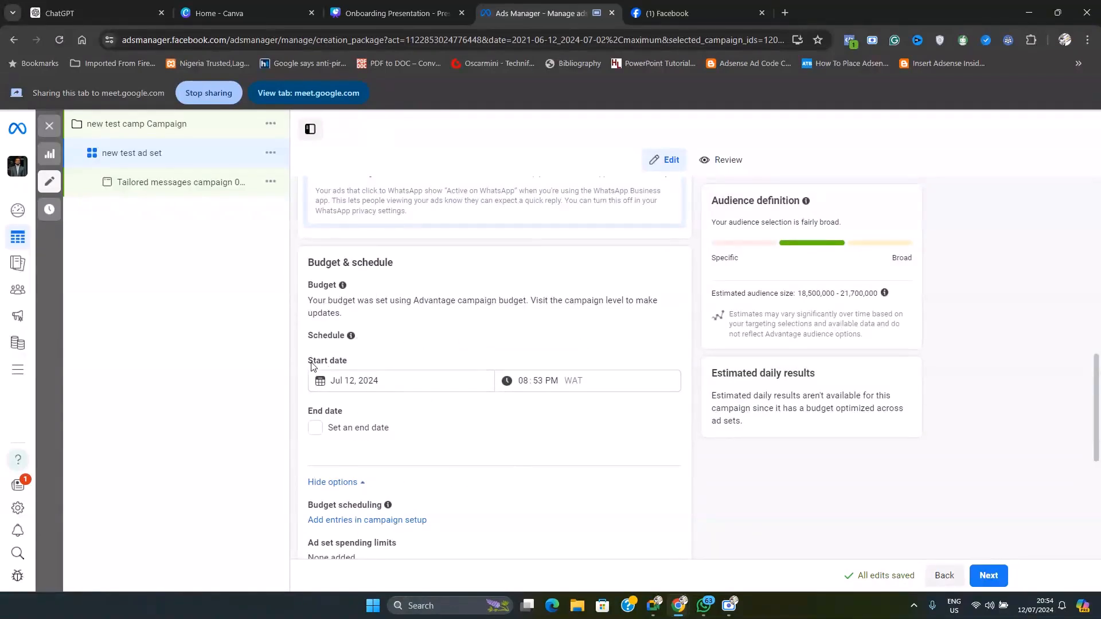
drag(308, 360, 368, 372)
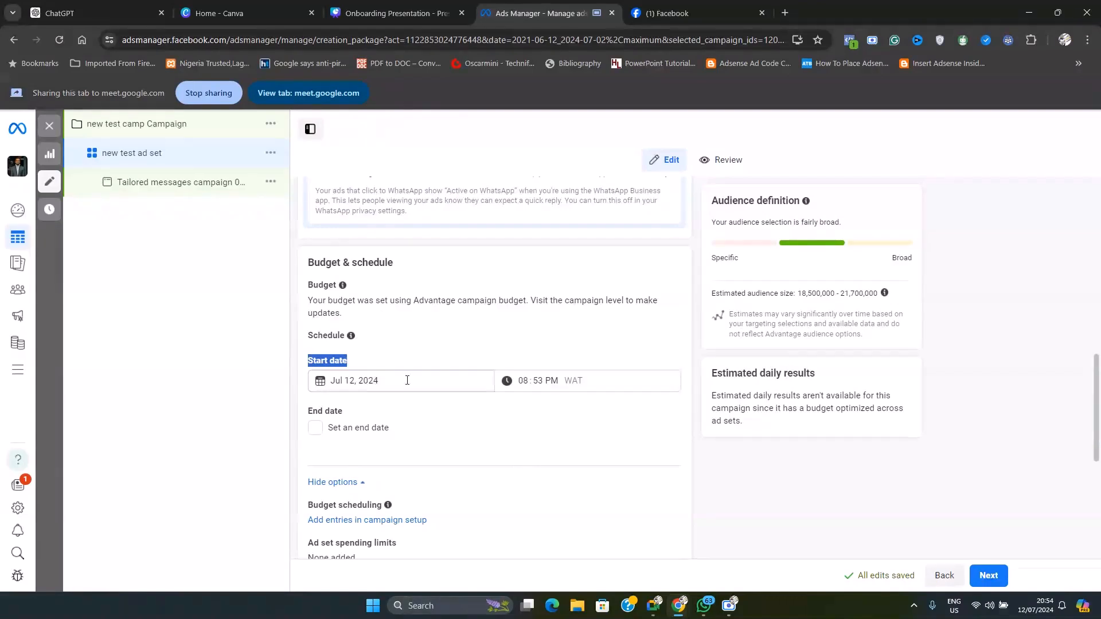
click(352, 381)
click(442, 461)
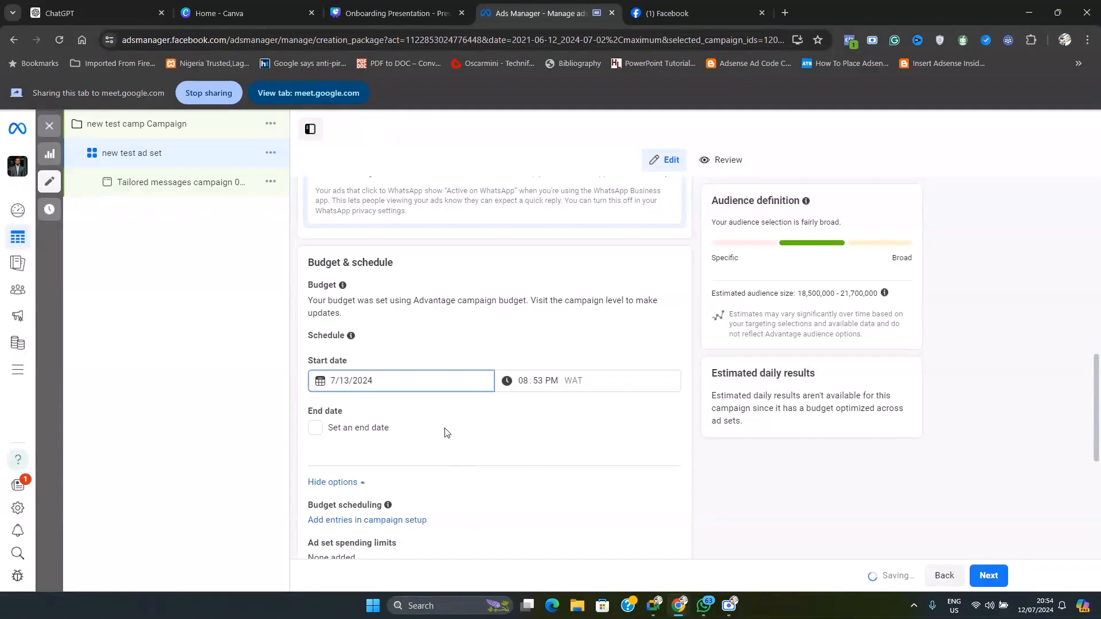
click(342, 381)
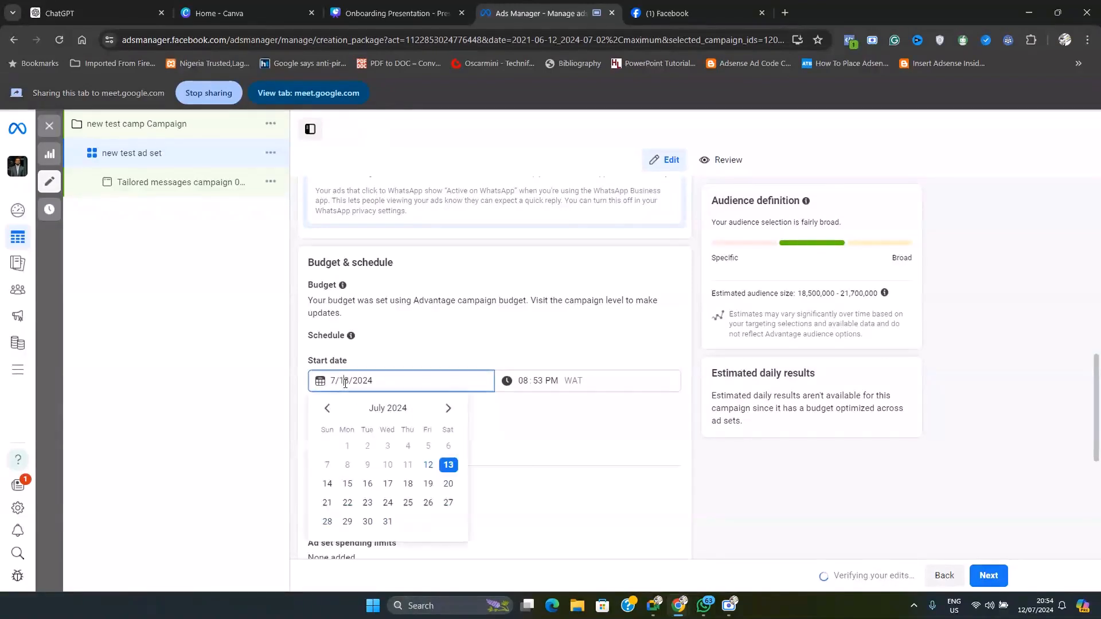
click(428, 466)
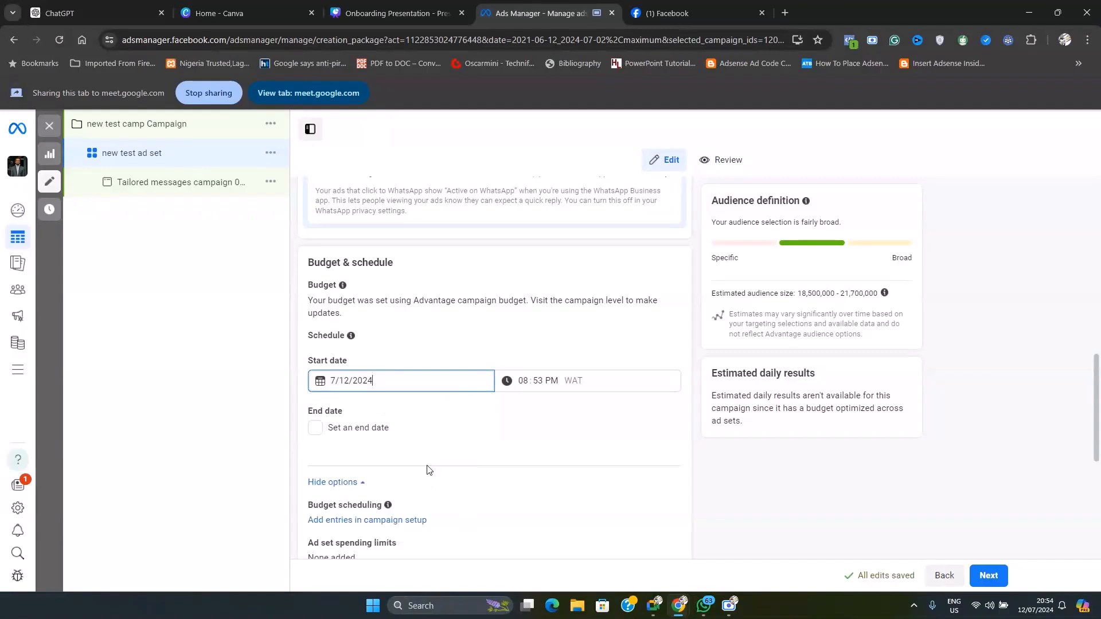
click(347, 378)
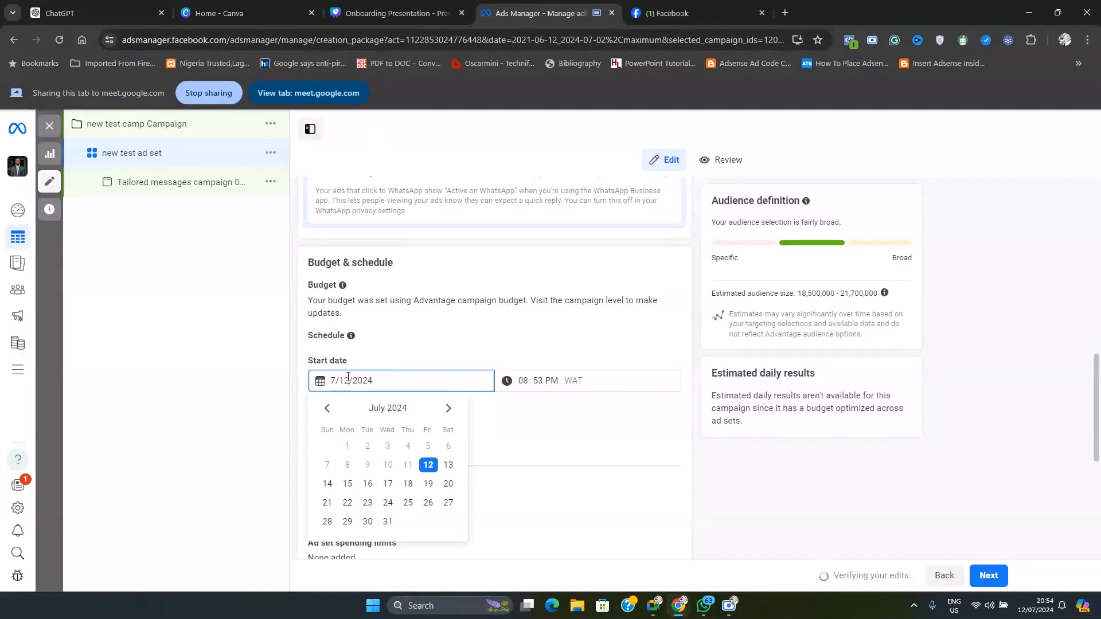
click(448, 464)
Set the ad set's start time to 01:00 AM
click(531, 384)
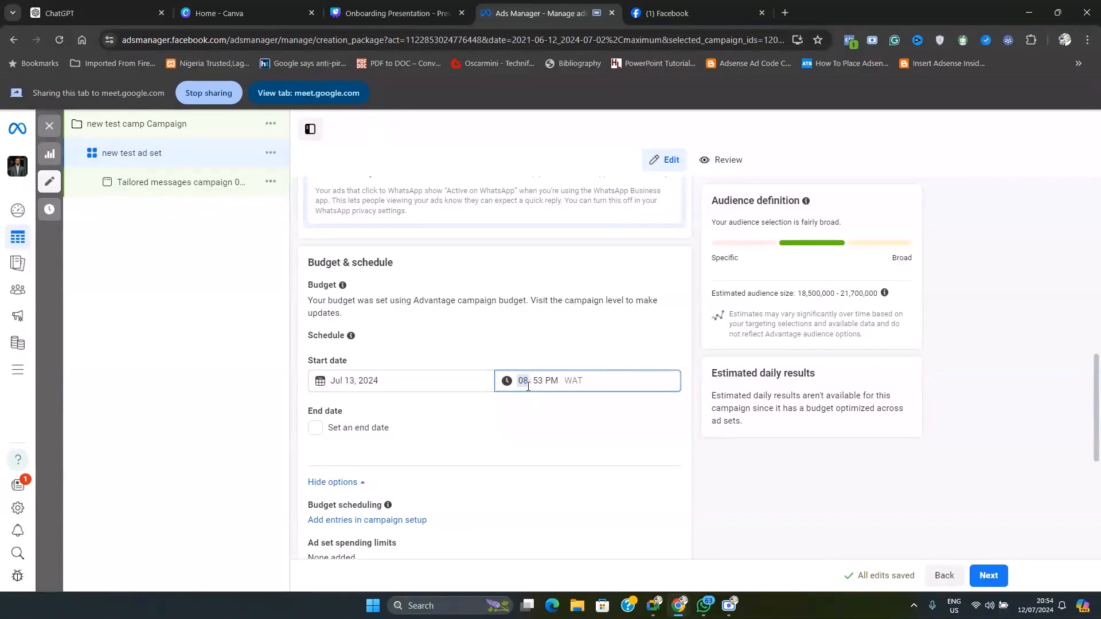
click(573, 380)
click(526, 380)
click(540, 378)
text(00)
click(551, 381)
text(a)
click(529, 380)
text(1)
click(548, 411)
Try the optional end date setting, leave it turned off, and recheck the start date and time
scroll(424, 415, down, 1)
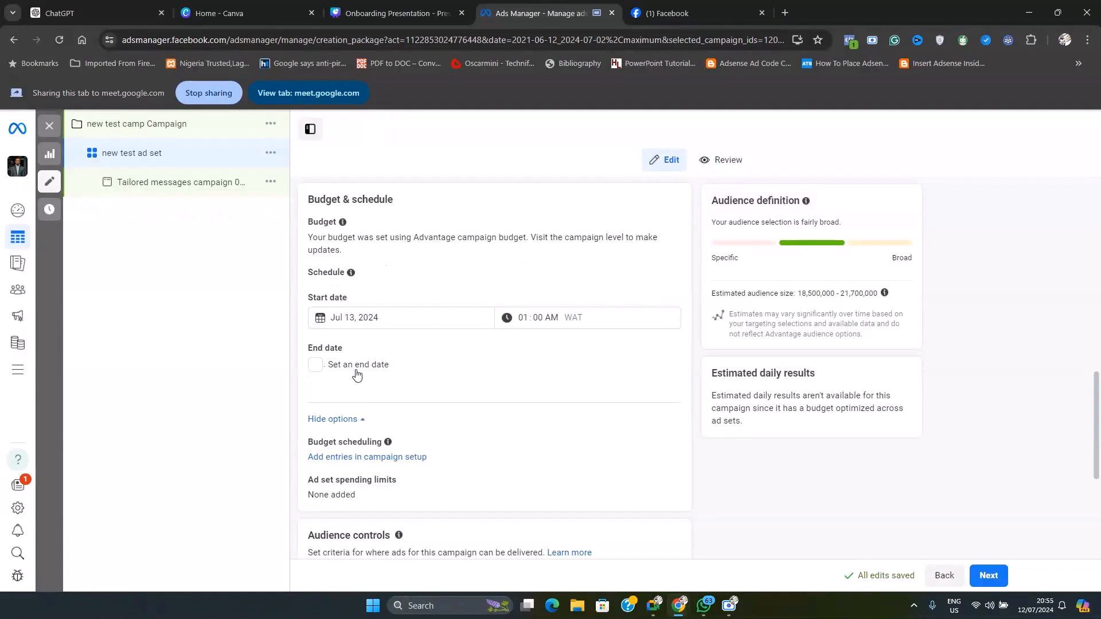
click(316, 367)
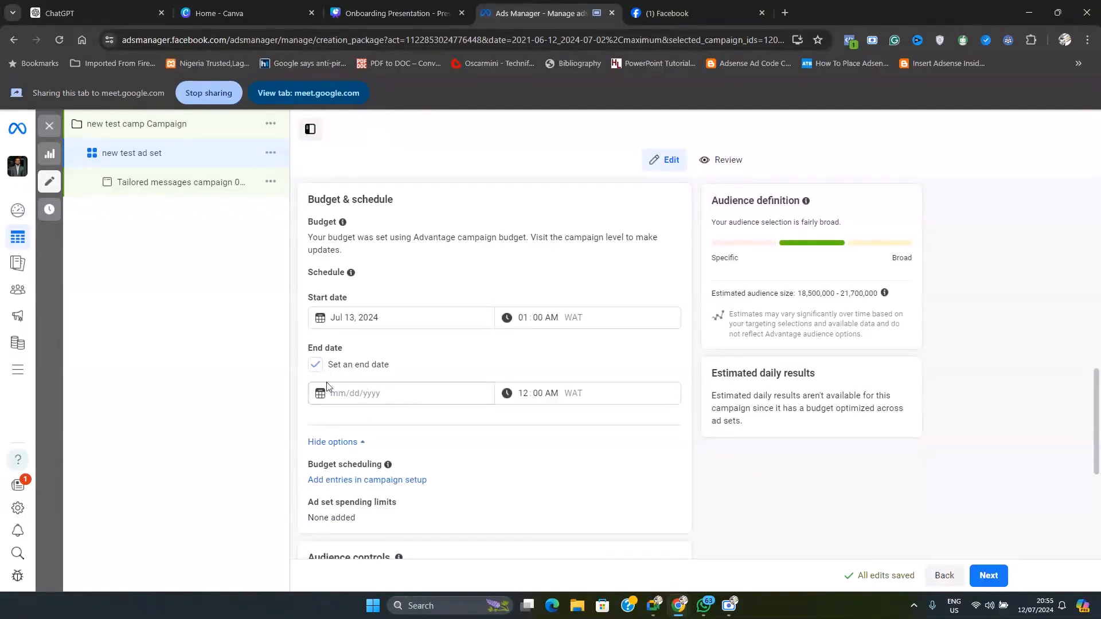
click(315, 364)
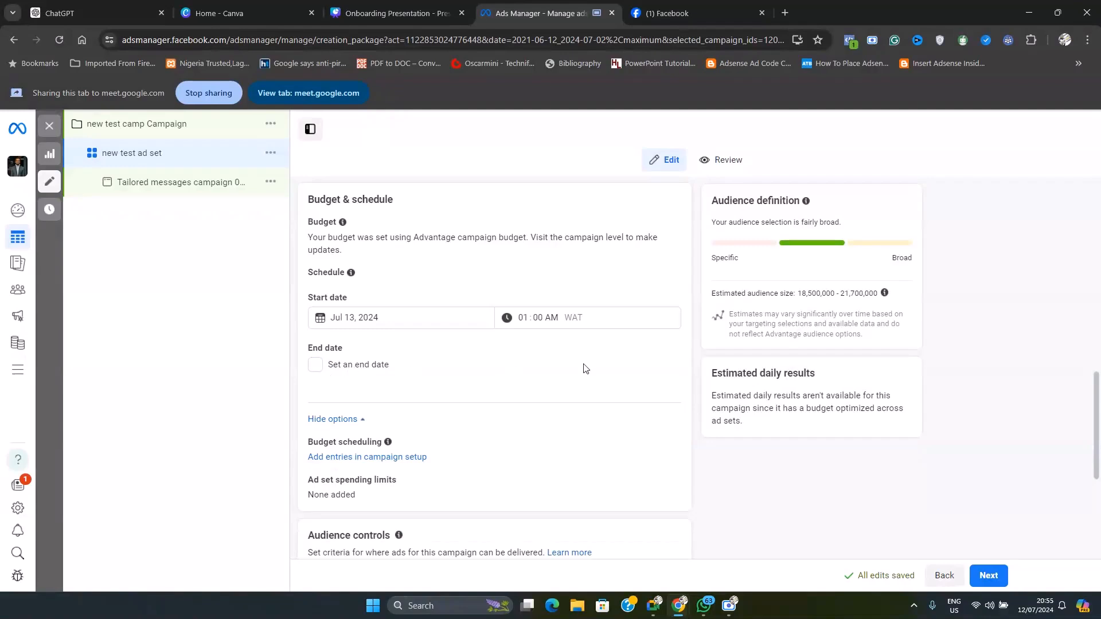
click(315, 365)
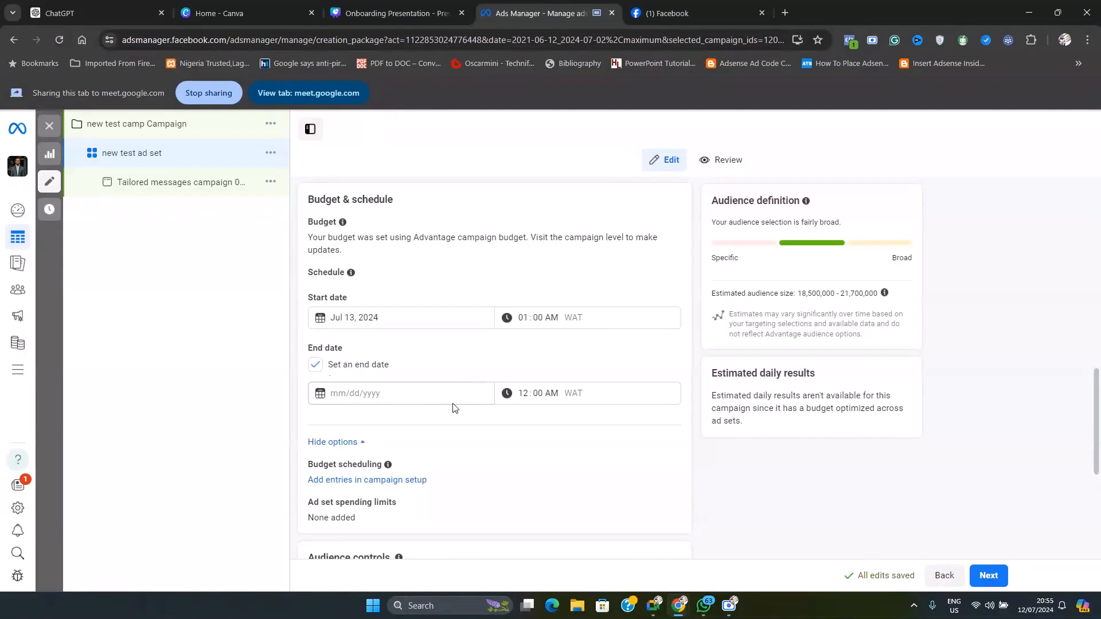
click(316, 367)
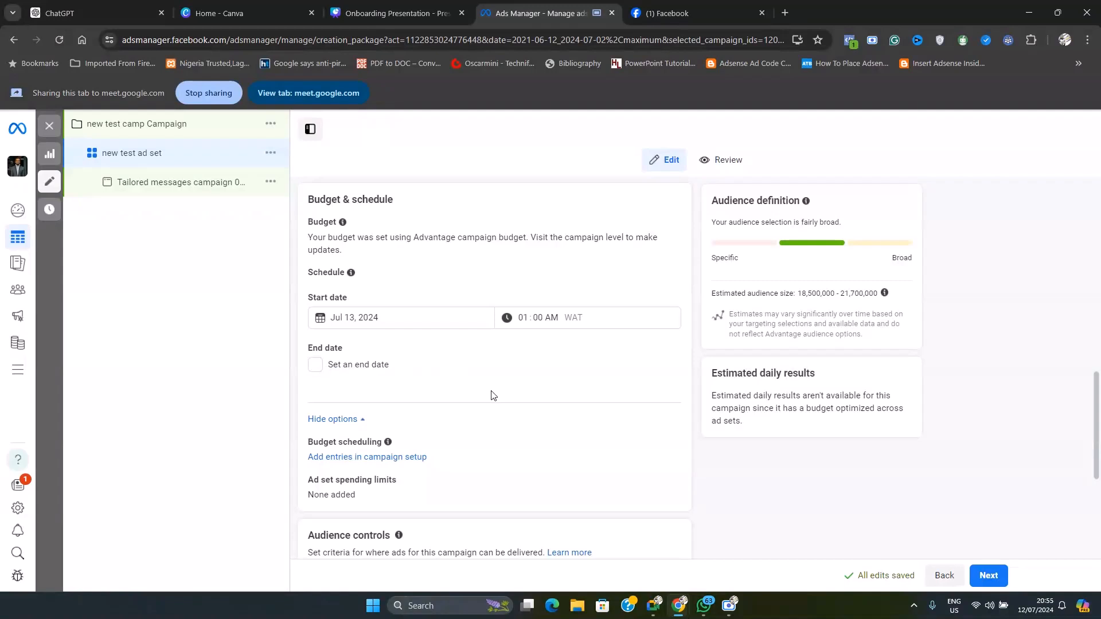
scroll(378, 373, up, 2)
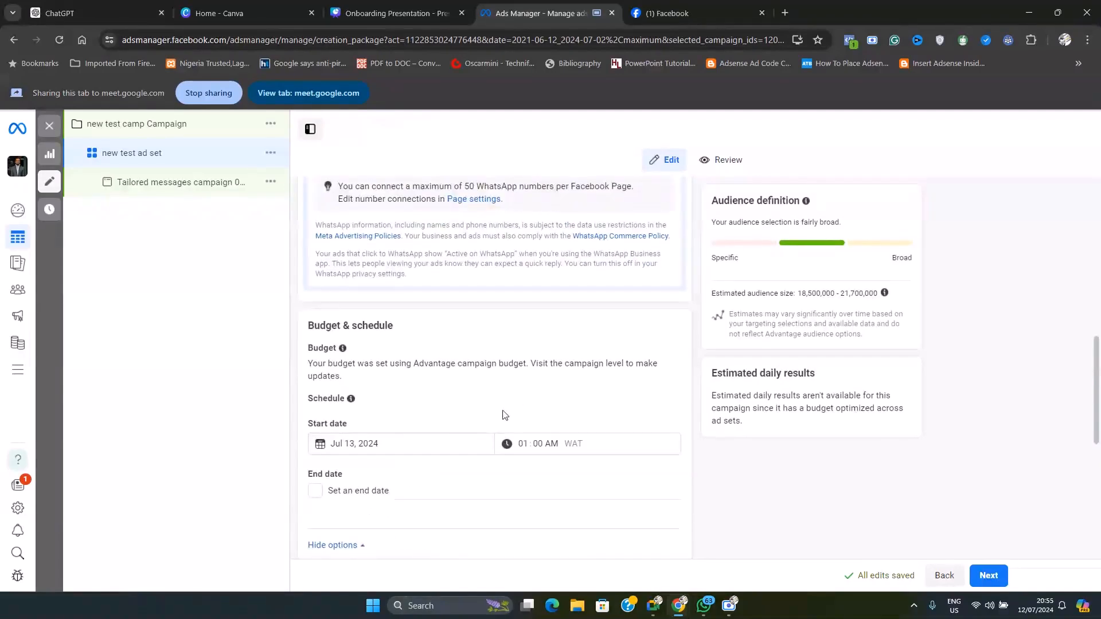
click(365, 441)
click(558, 445)
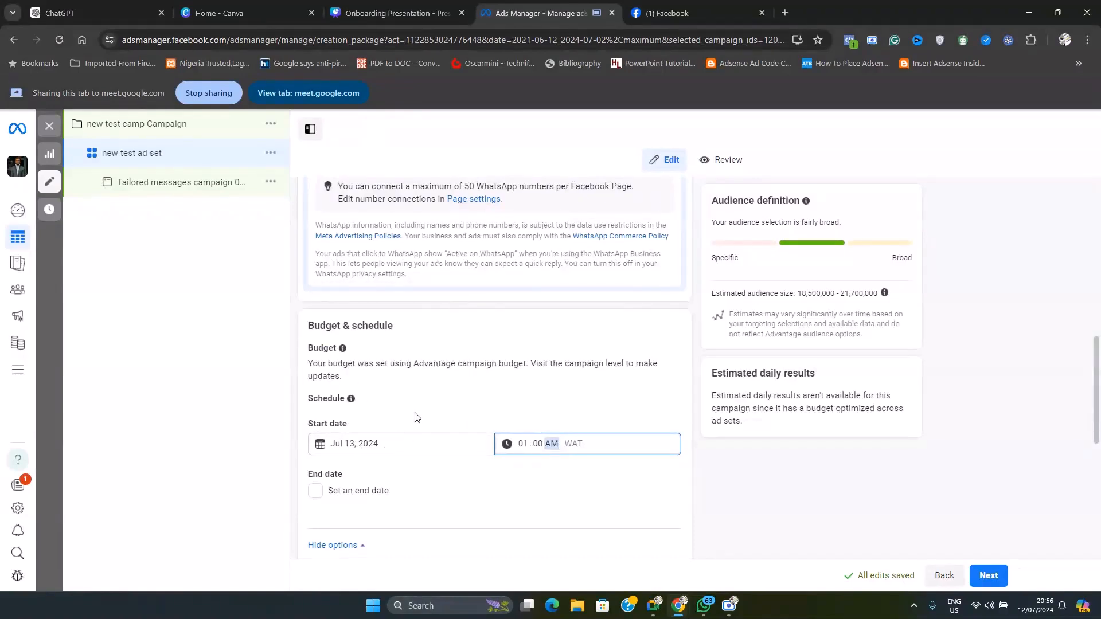
Show more options in Audience controls and remove Nigeria from the targeted locations
scroll(424, 414, down, 9)
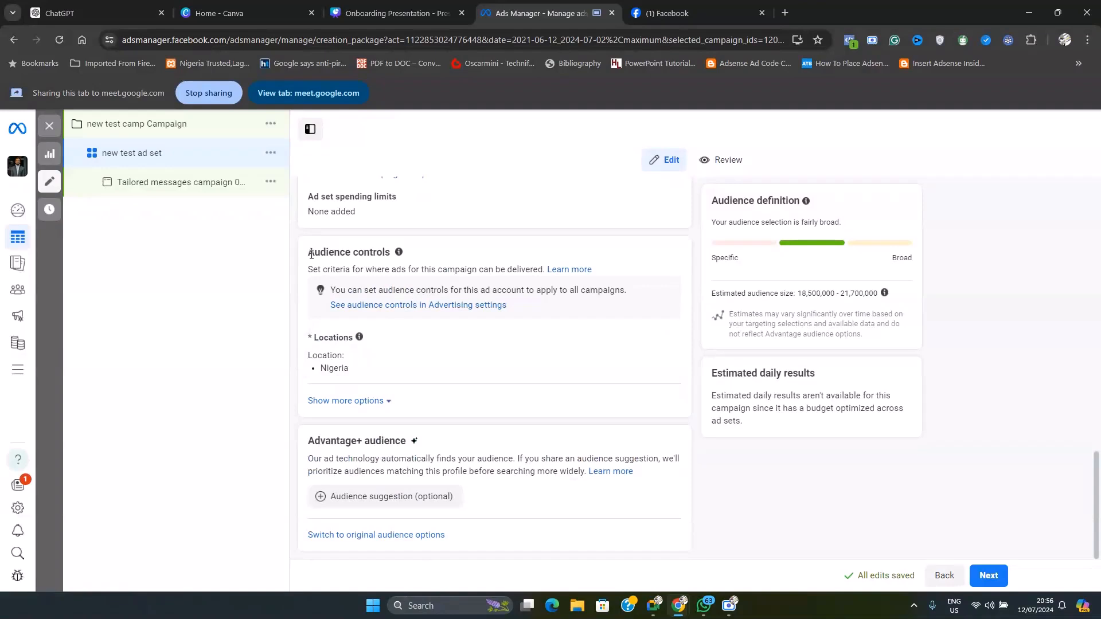
drag(311, 254, 422, 246)
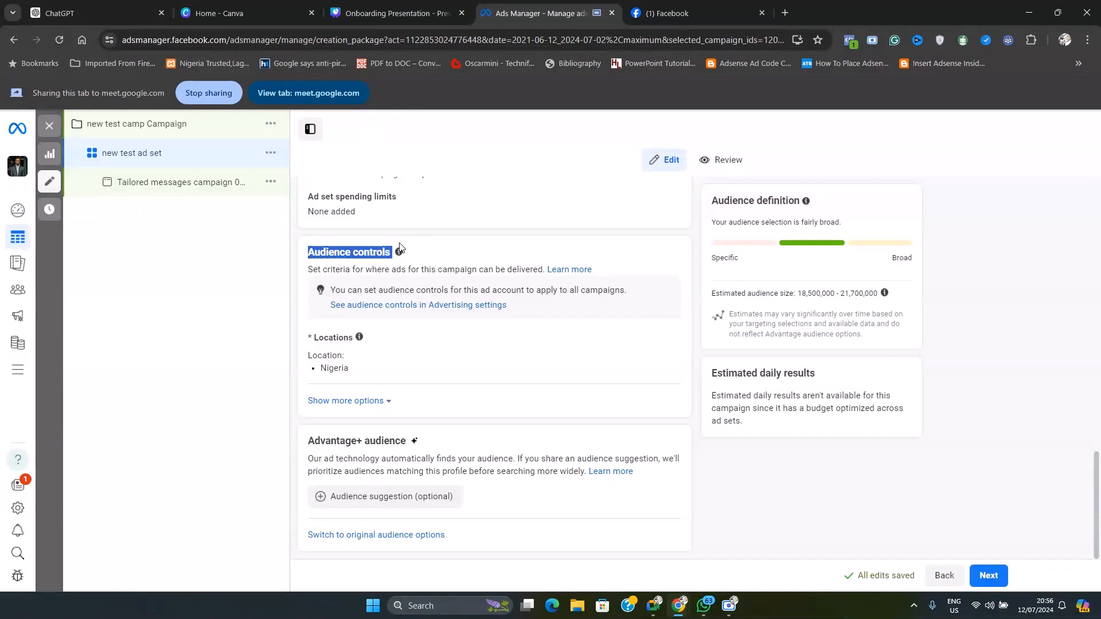
click(374, 400)
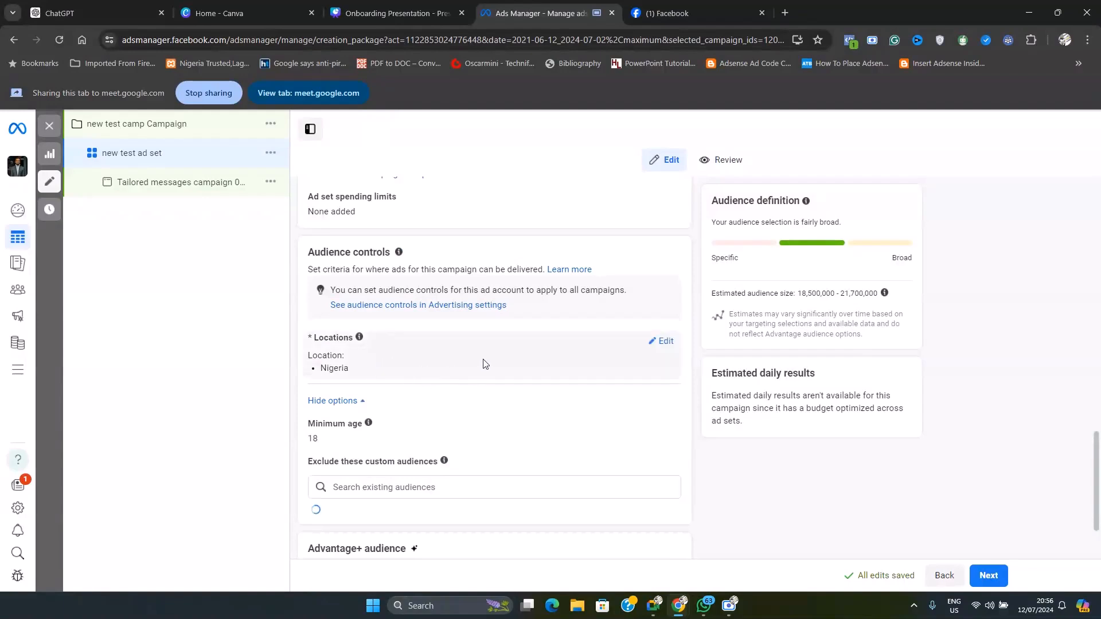
click(664, 343)
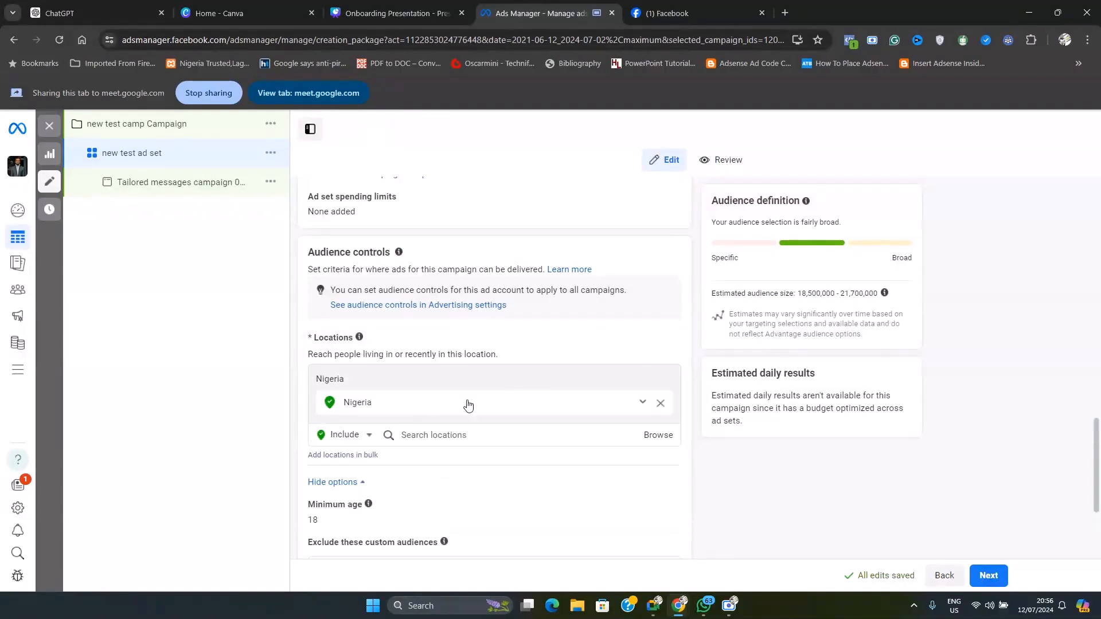
click(660, 404)
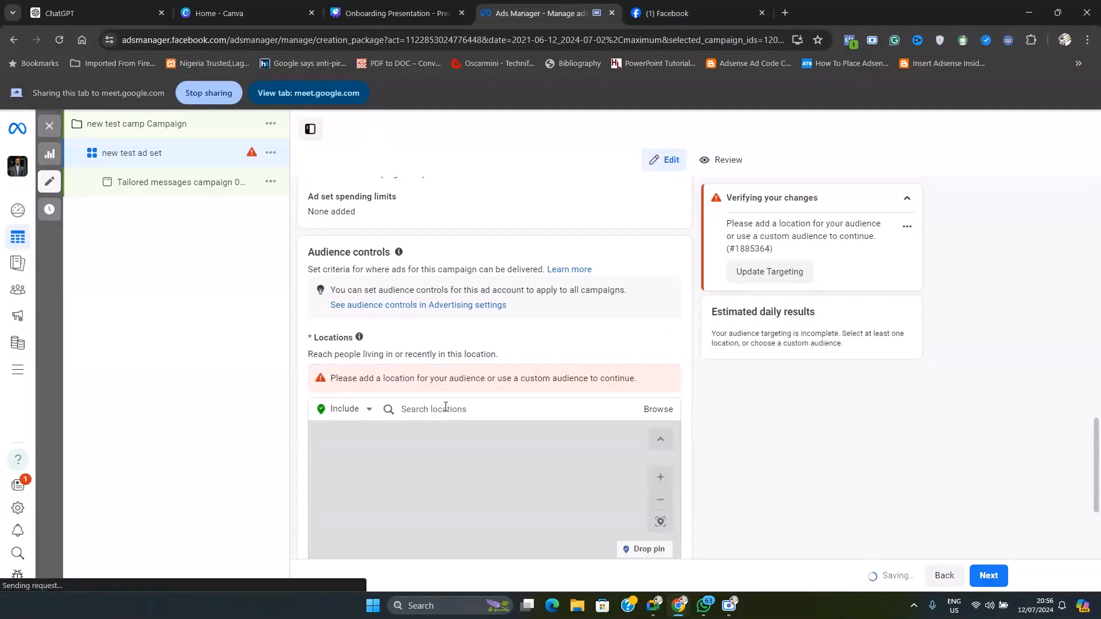
Add Lagos, Lagos State and Abuja, Federal Capital Territory as included locations in Audience controls
click(486, 410)
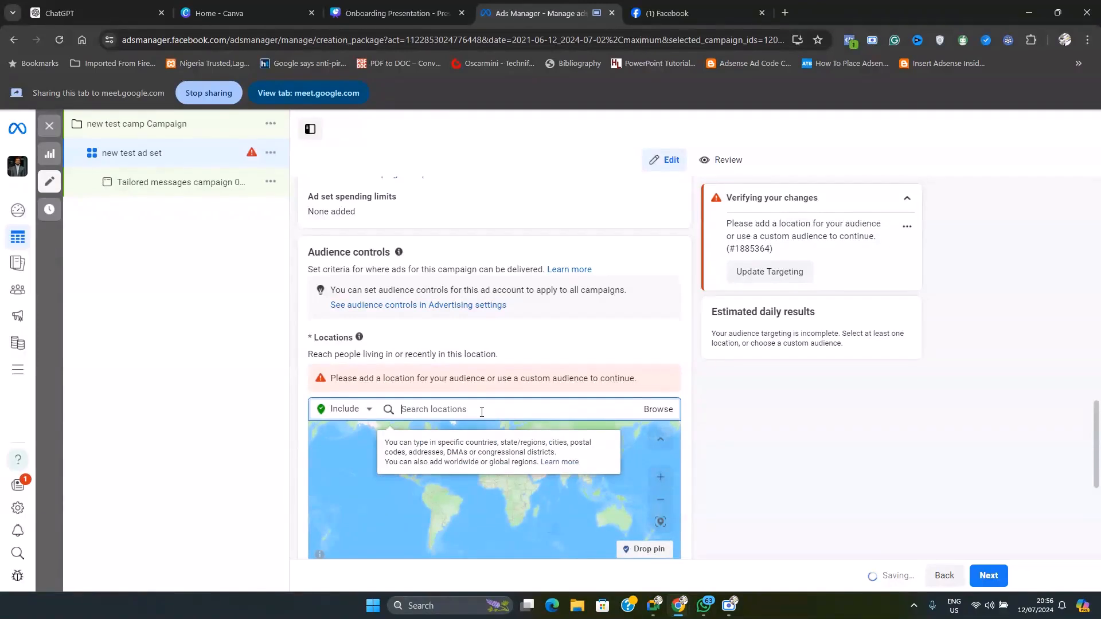
text(lagos)
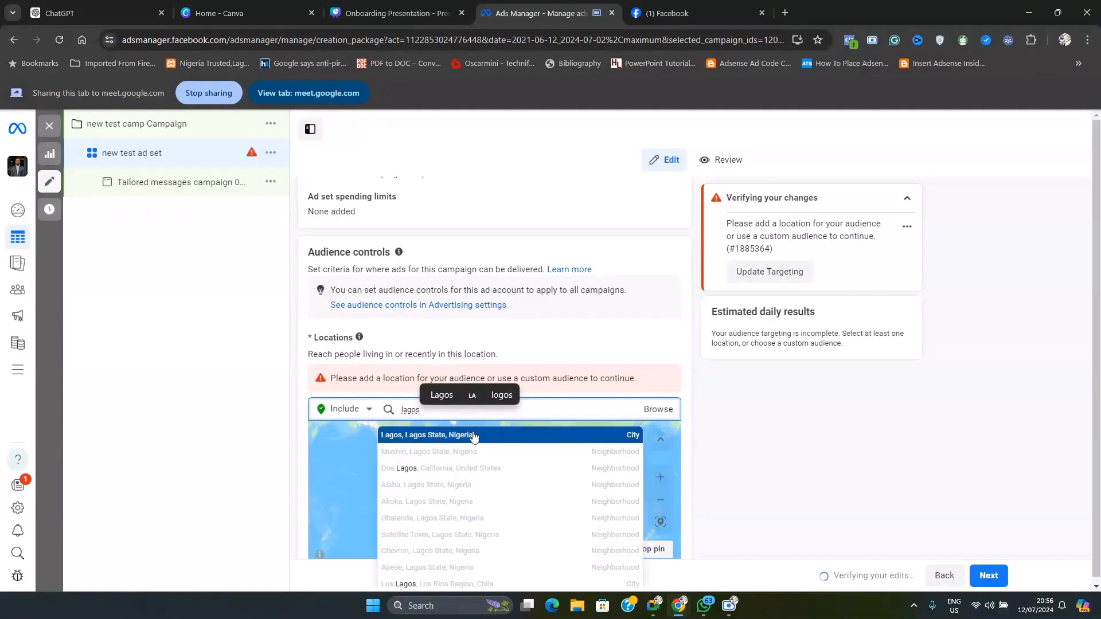
click(465, 437)
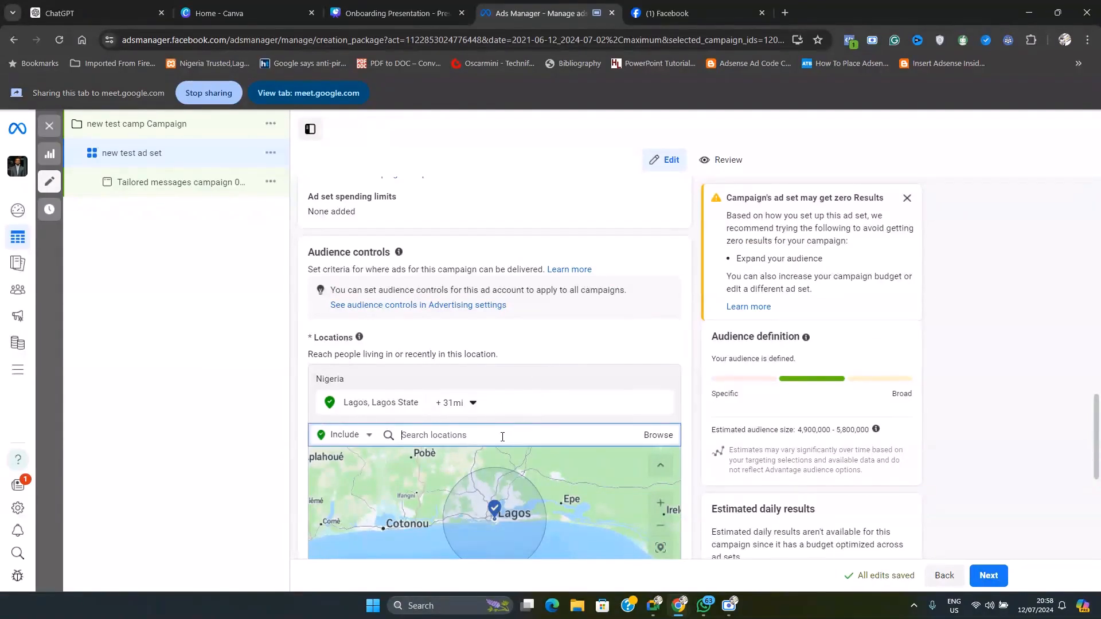
text(abuja)
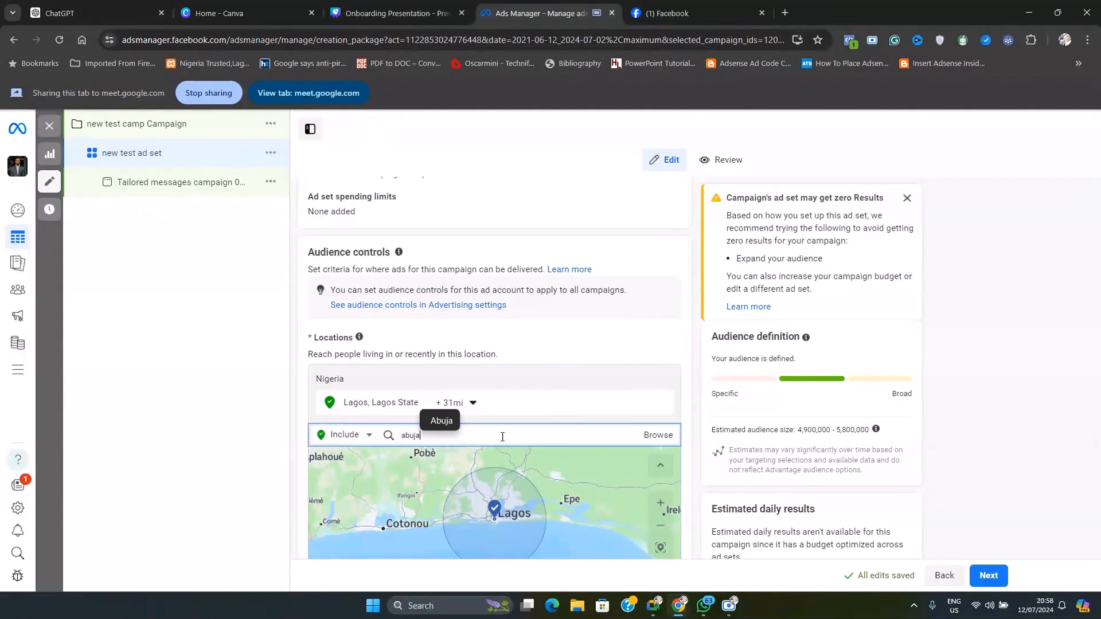
click(471, 459)
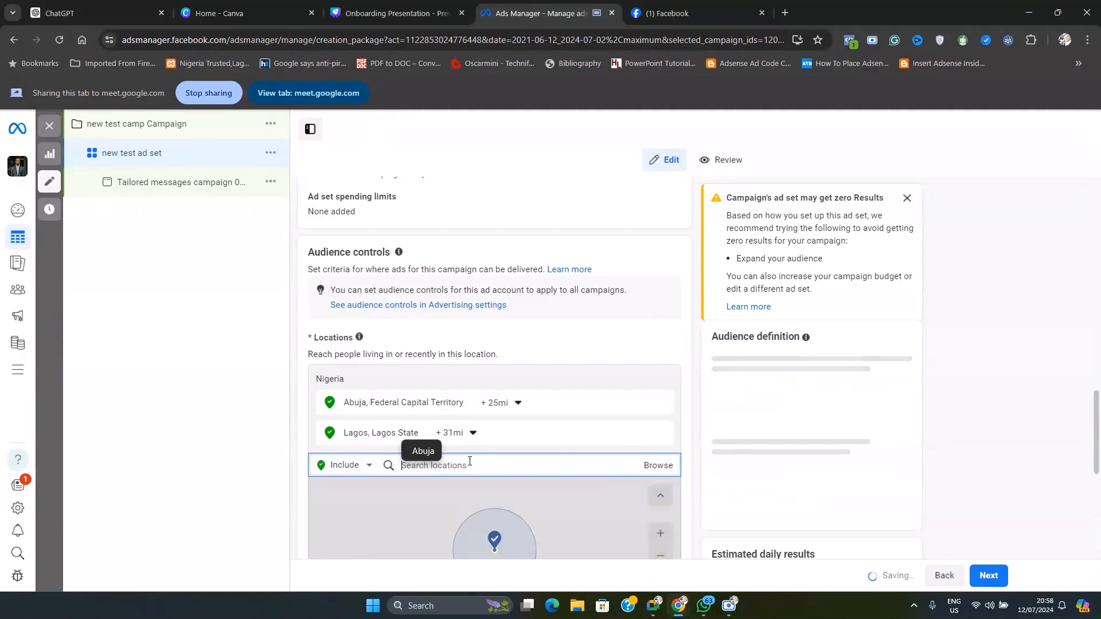
Set the Lagos targeting radius to 41 miles and add Port Harcourt, Rivers State as an included location
click(474, 434)
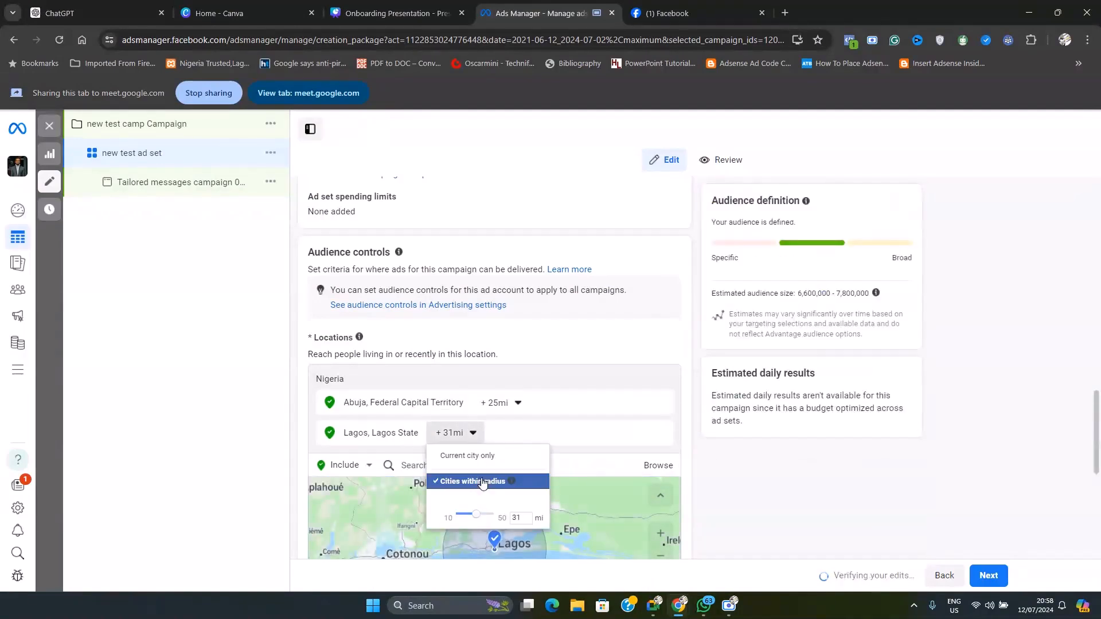
drag(476, 514, 487, 518)
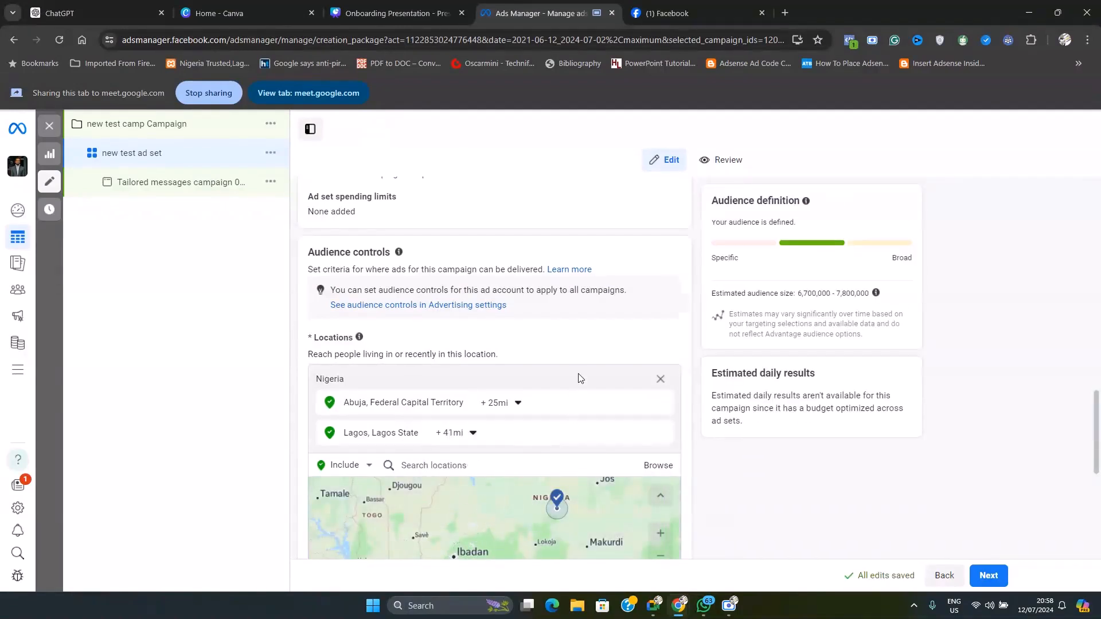
scroll(538, 367, down, 3)
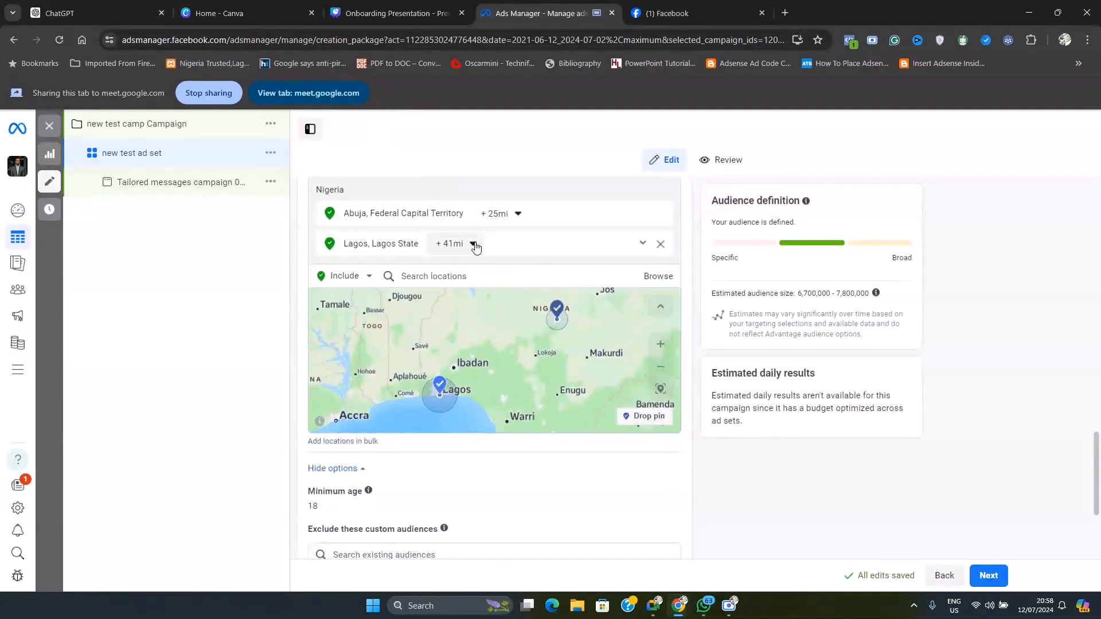
click(481, 276)
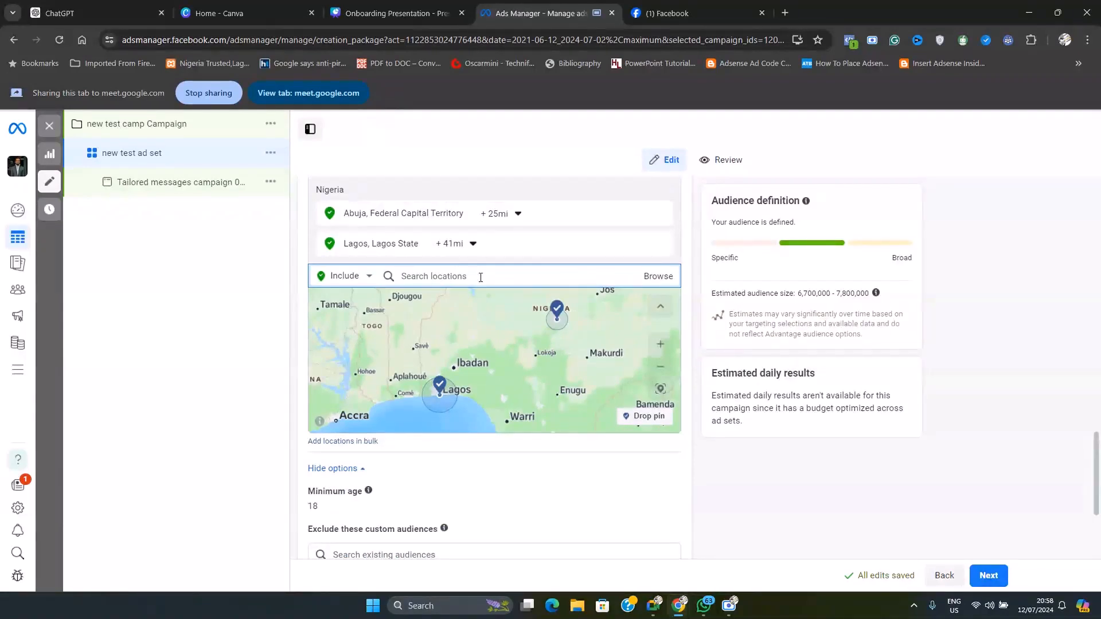
text(port har)
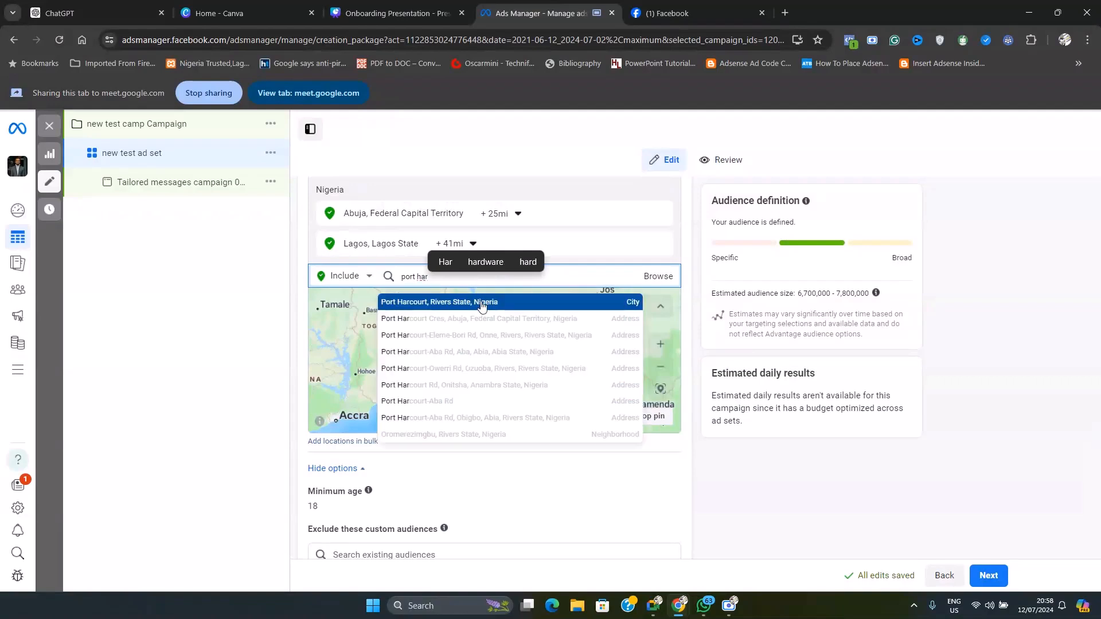
click(480, 306)
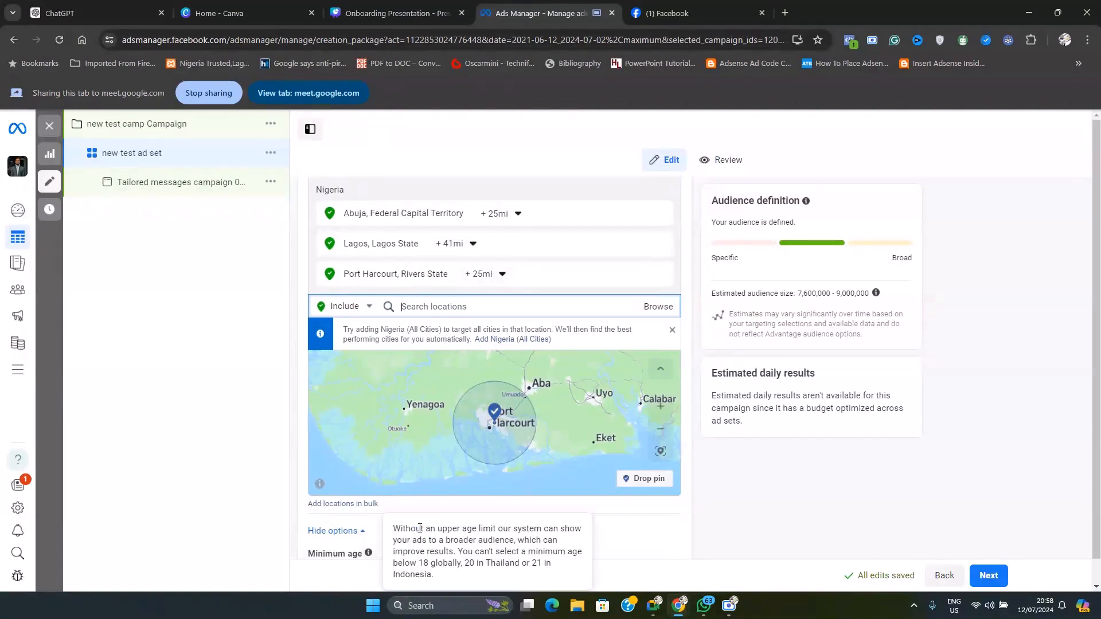
Try a minimum age of 25 in Audience controls and settle on a minimum age of 20
scroll(324, 499, down, 5)
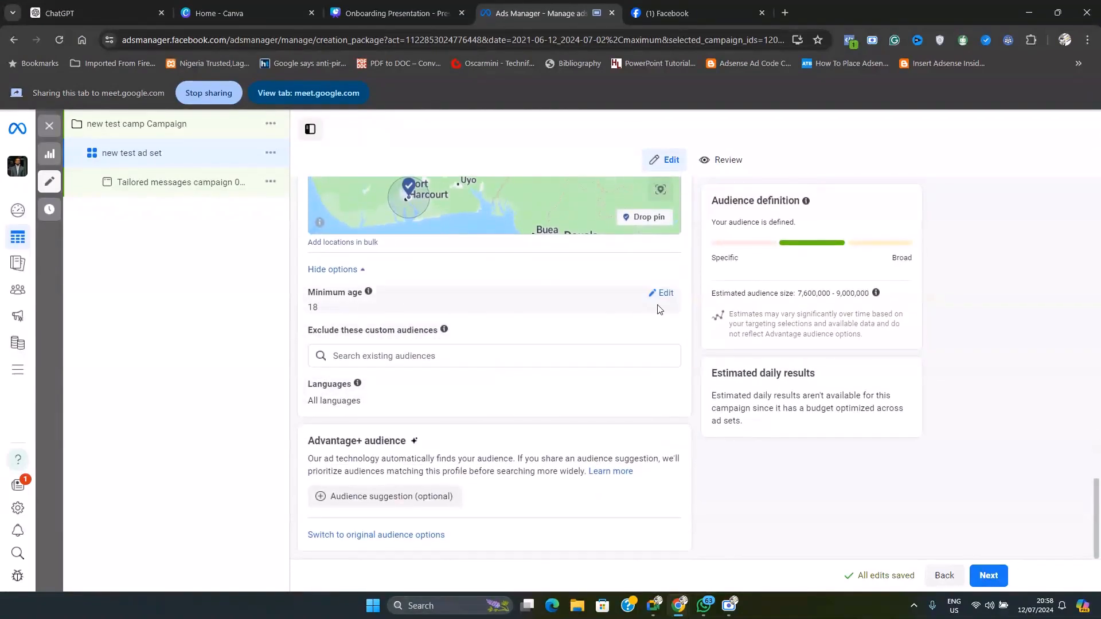
click(660, 298)
click(352, 312)
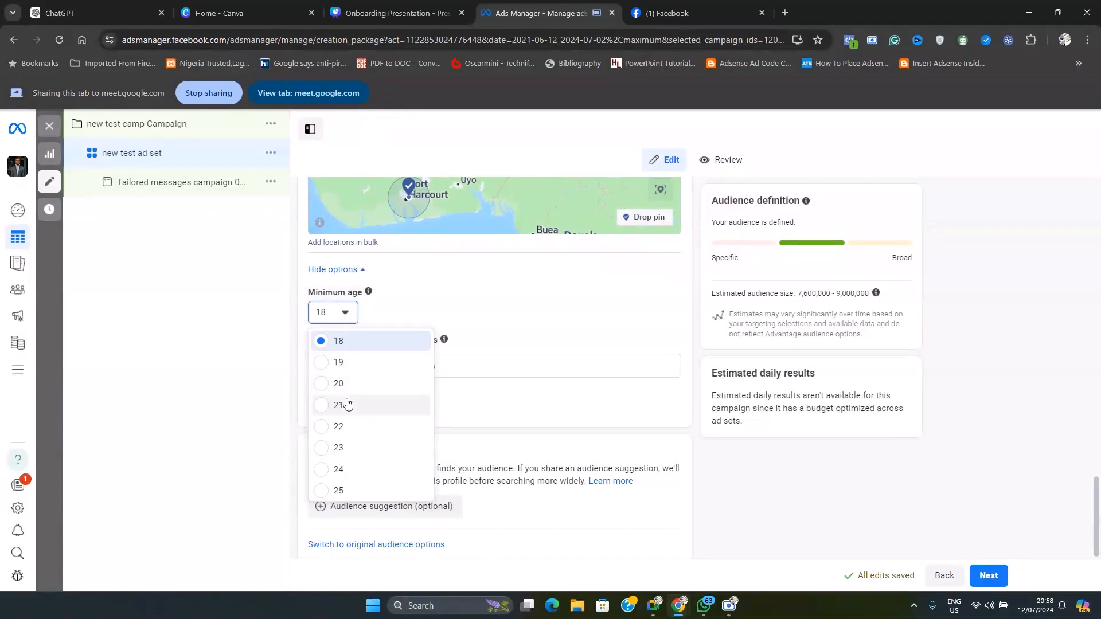
click(321, 489)
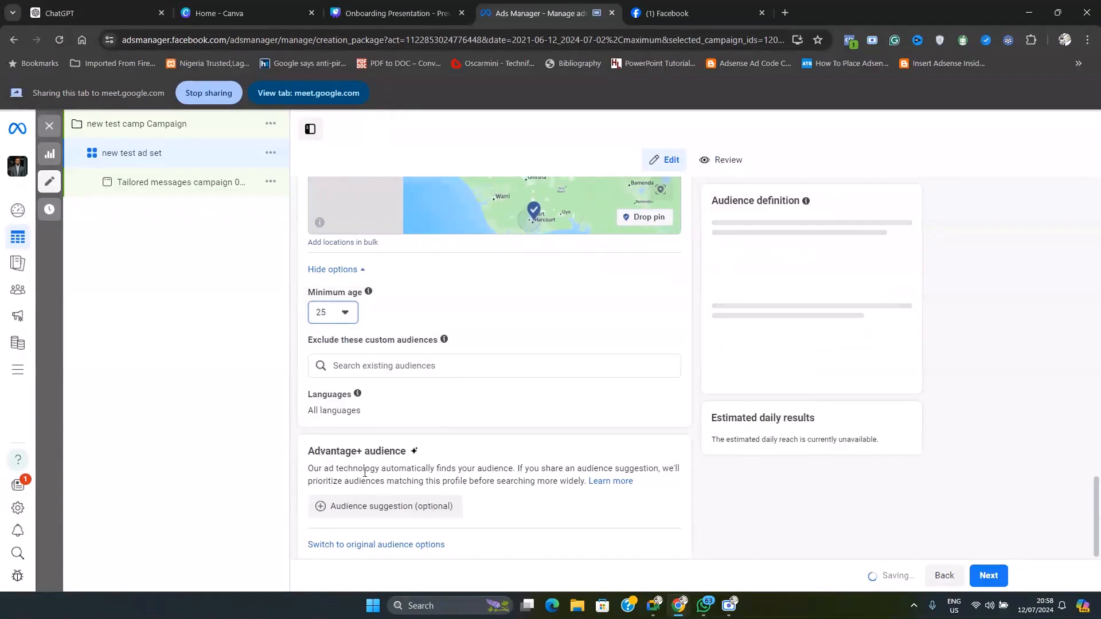
click(355, 314)
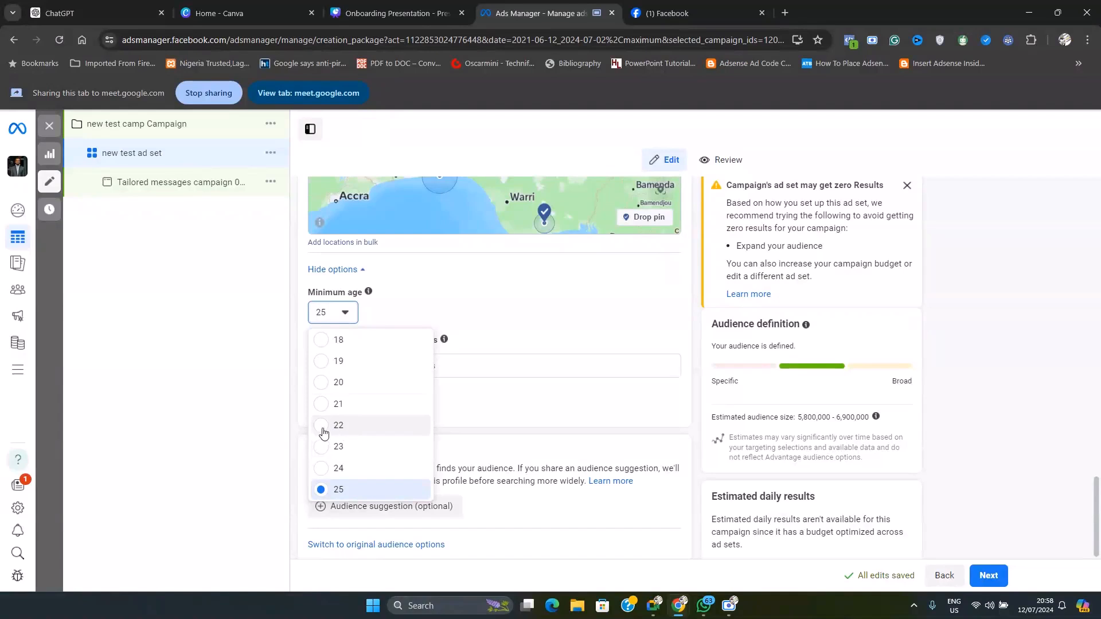
click(324, 384)
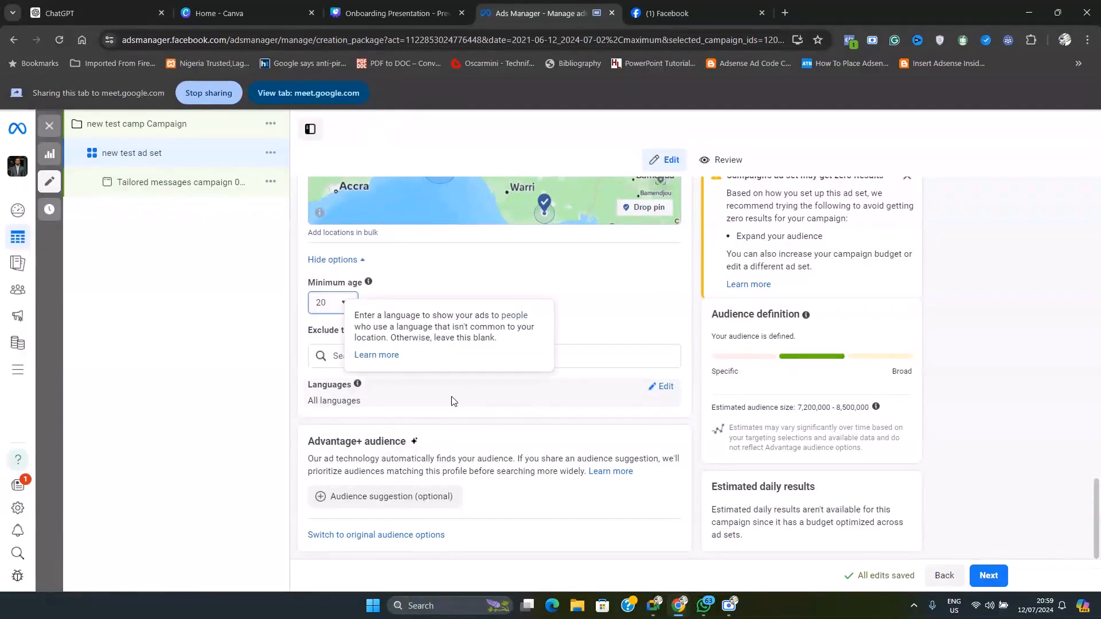
Edit the audience languages and add English (All)
click(664, 388)
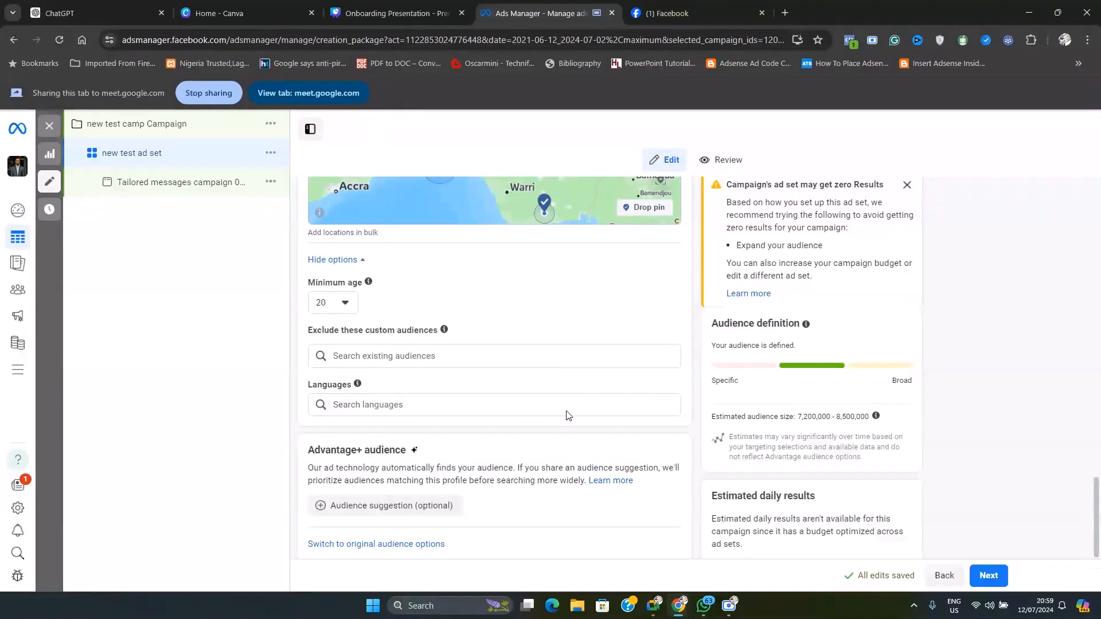
click(483, 409)
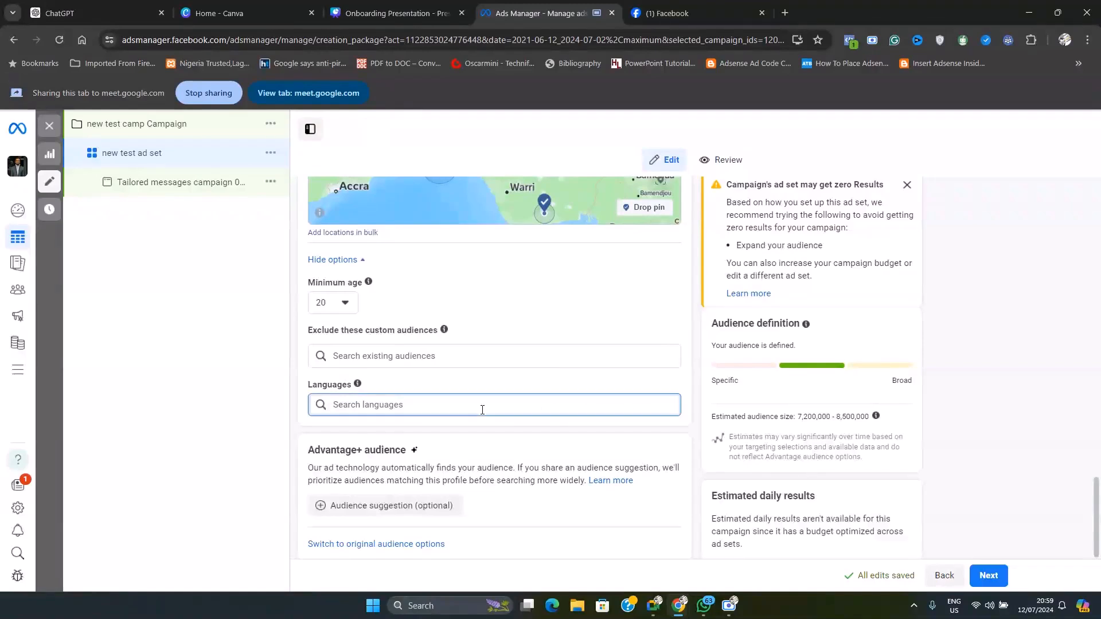
text(englis)
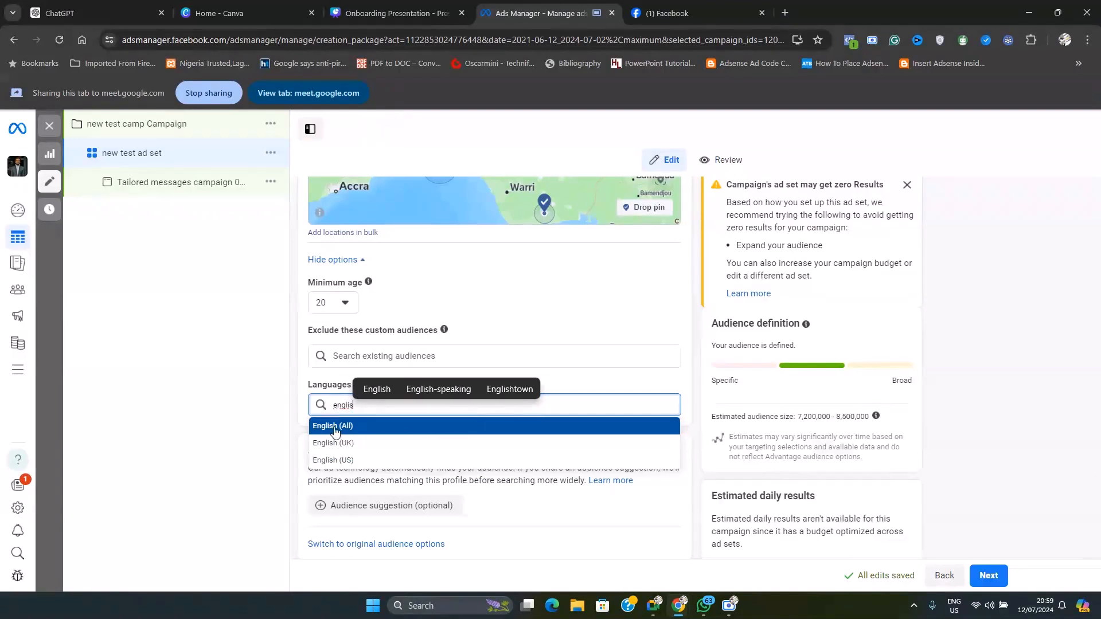
click(353, 428)
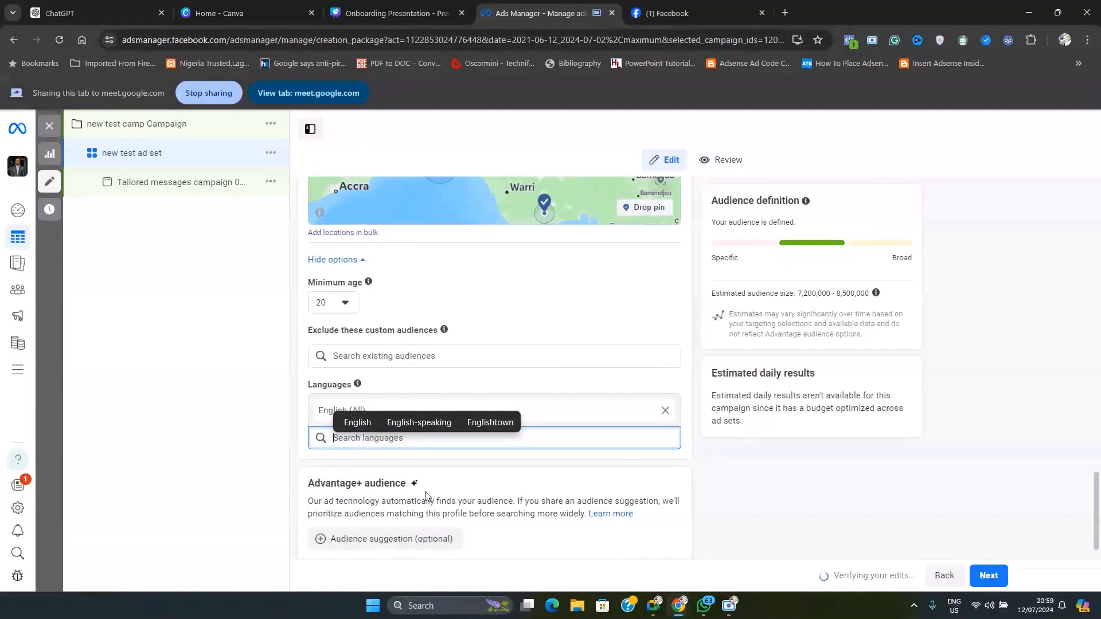
click(580, 386)
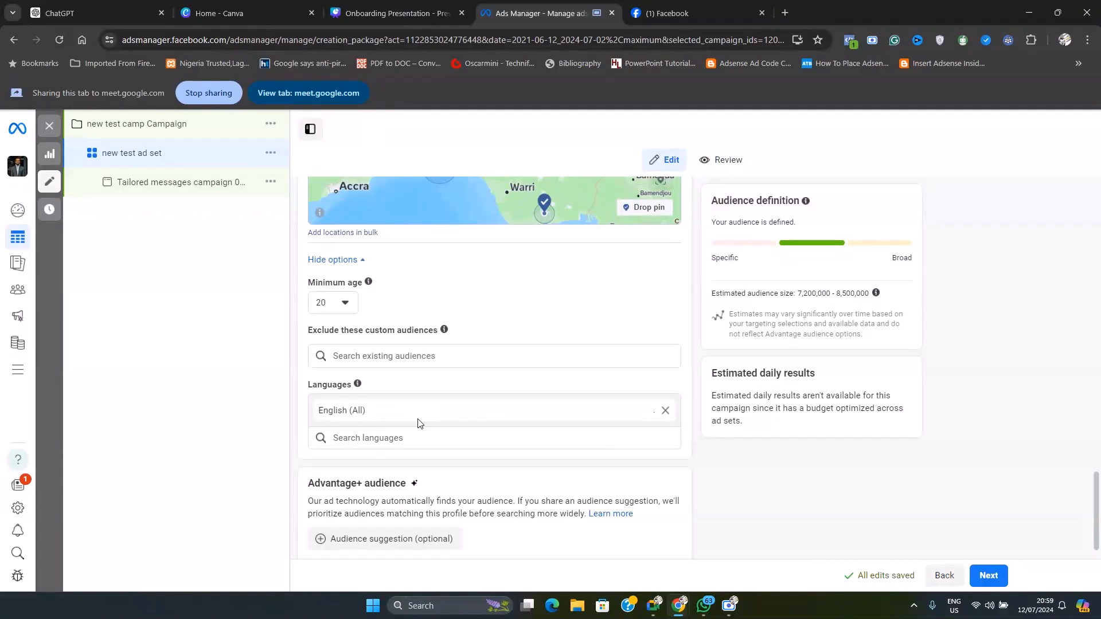
Review the targeted locations, check the shared view in the Google Meet window, and return to Ads Manager
scroll(476, 415, up, 6)
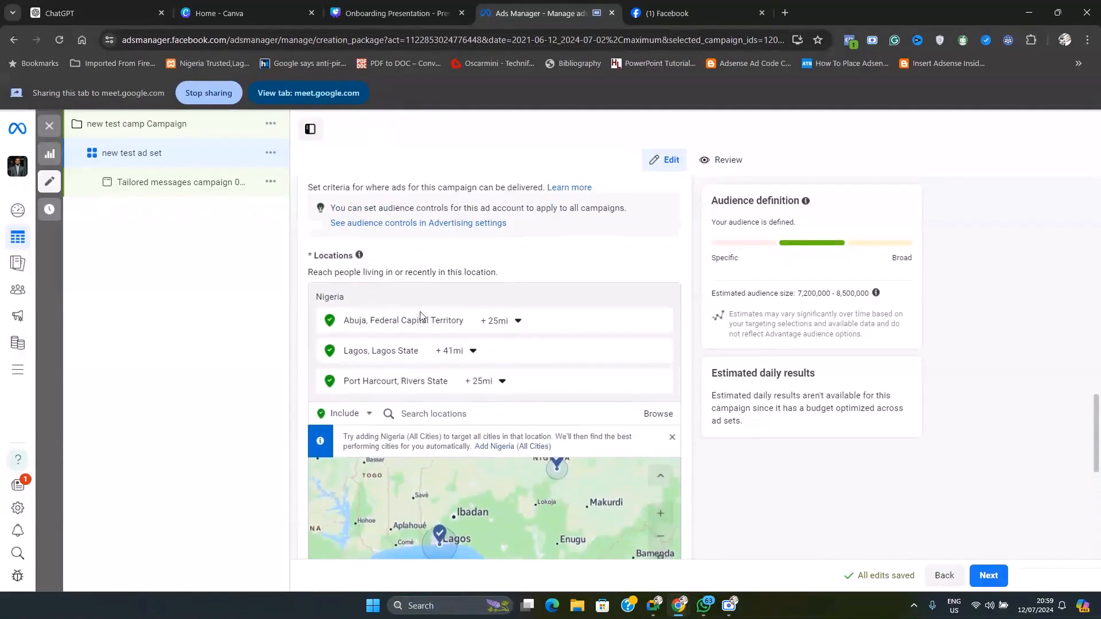
scroll(516, 435, down, 5)
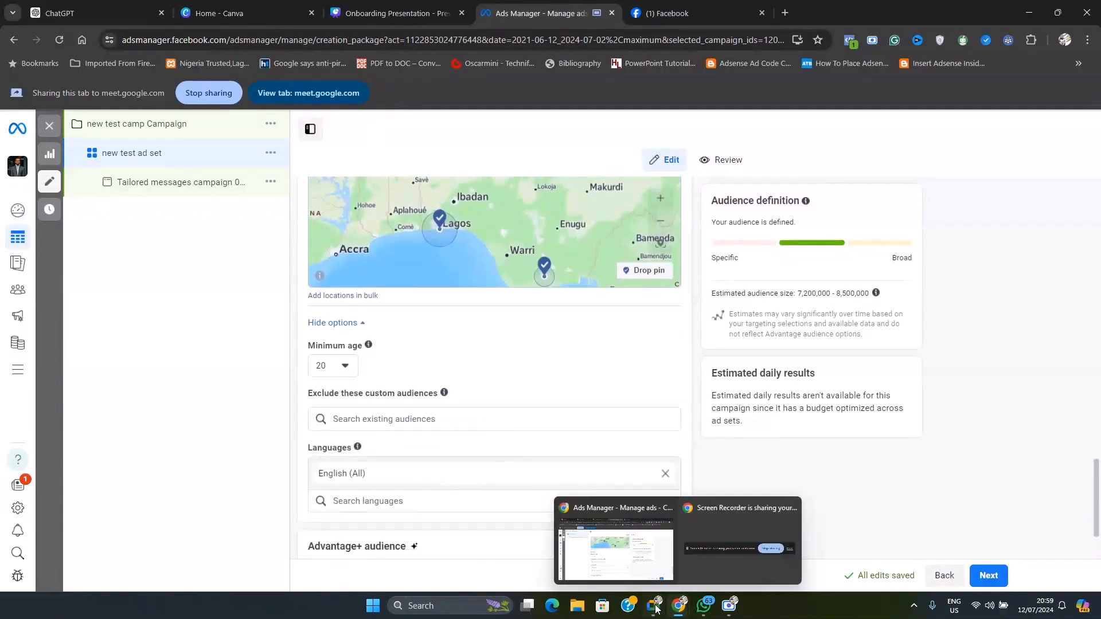
click(678, 606)
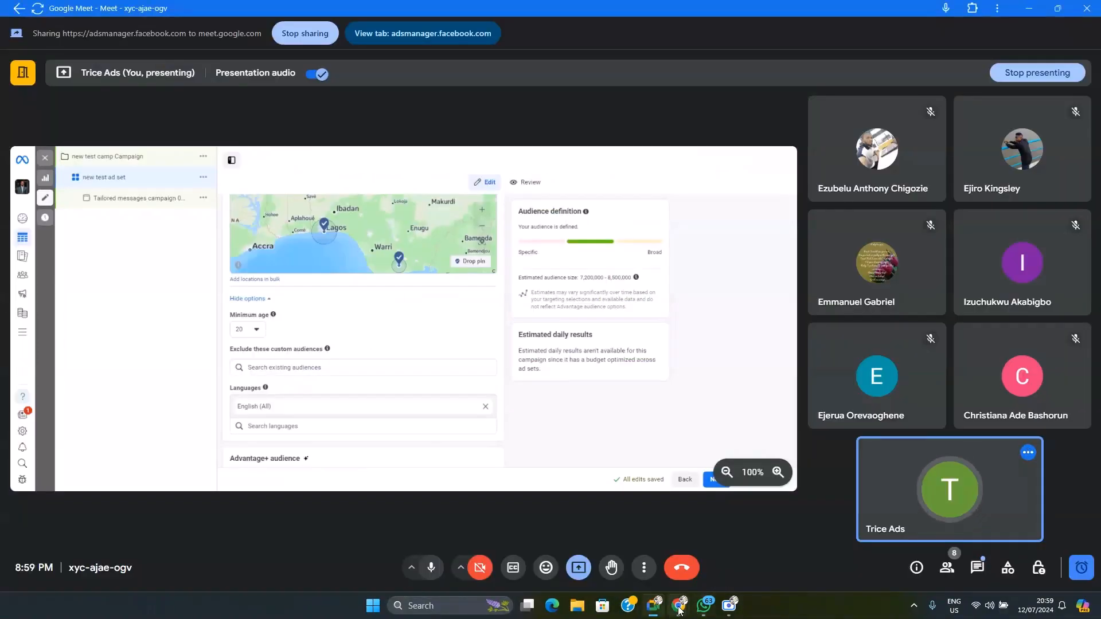
mouse_move(678, 607)
click(641, 568)
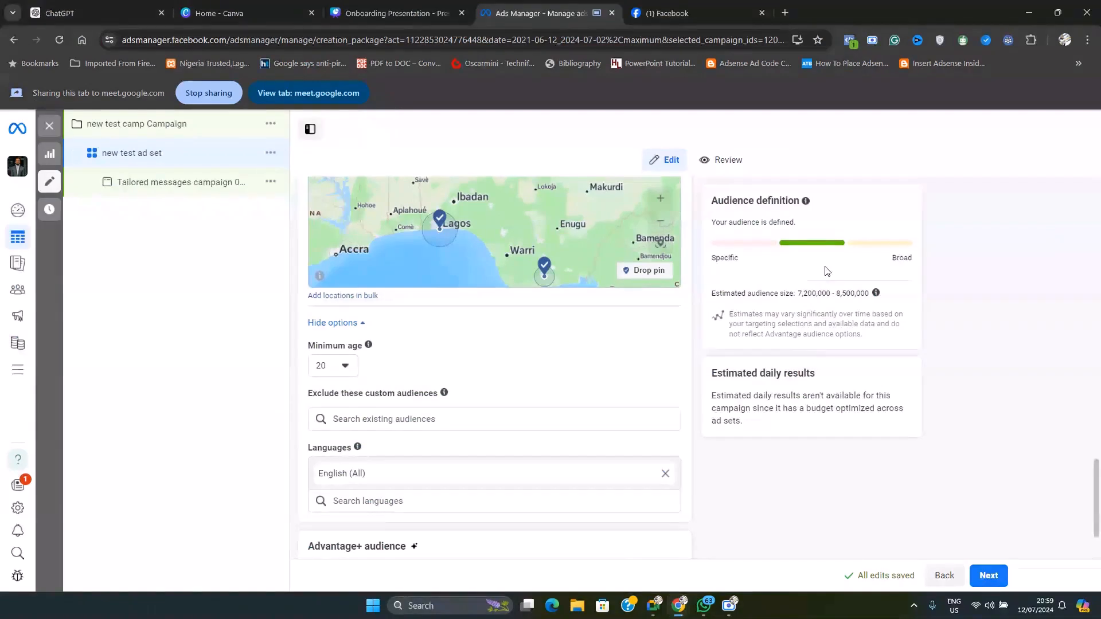
Examine the estimated audience size and review the ad set's audience controls and schedule settings
drag(797, 293, 870, 299)
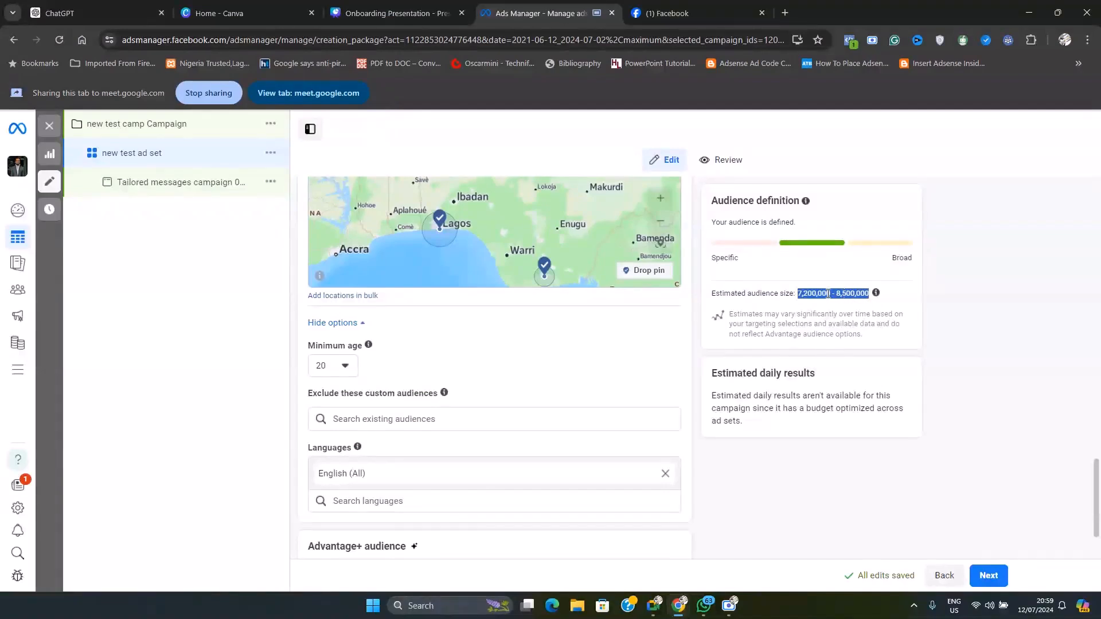
click(808, 310)
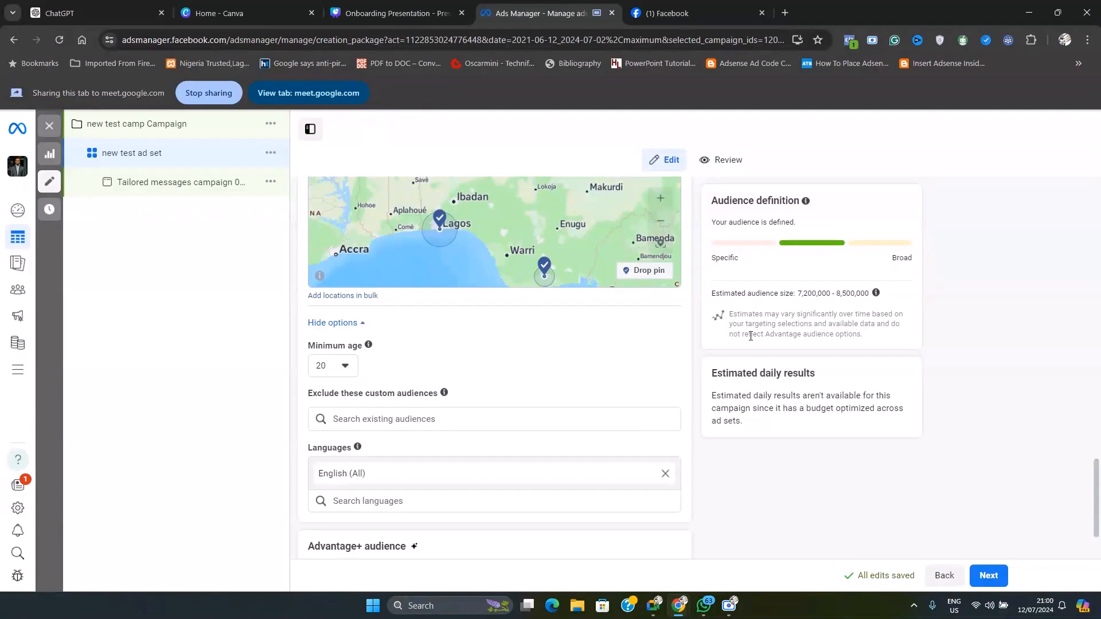
scroll(687, 436, down, 2)
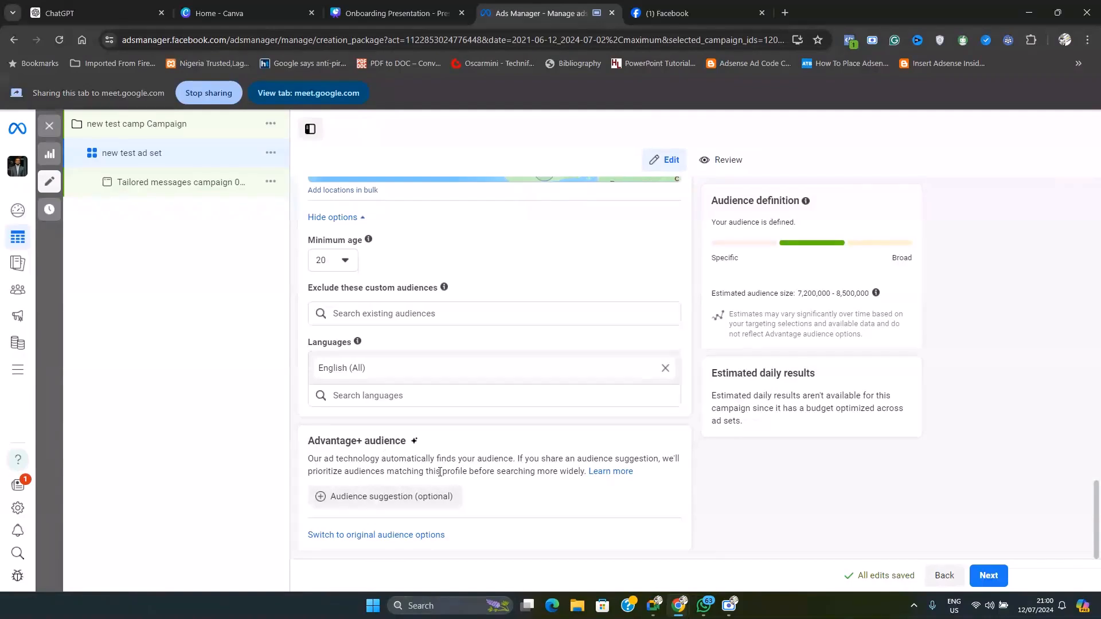
scroll(513, 500, up, 4)
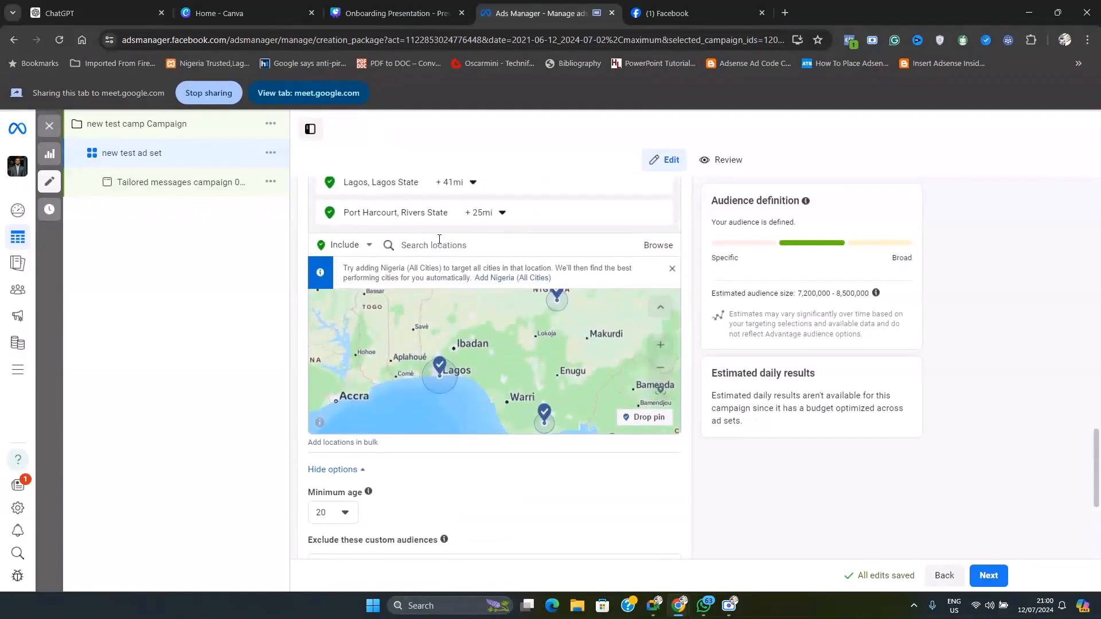
scroll(546, 484, down, 5)
scroll(554, 473, up, 4)
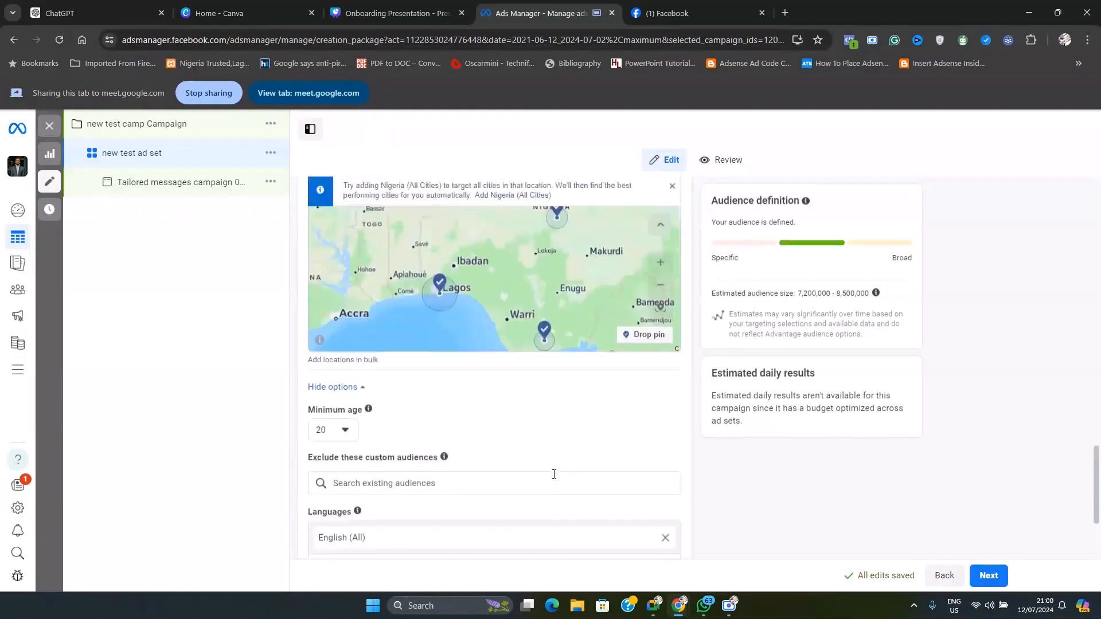
scroll(554, 474, down, 2)
scroll(653, 453, up, 2)
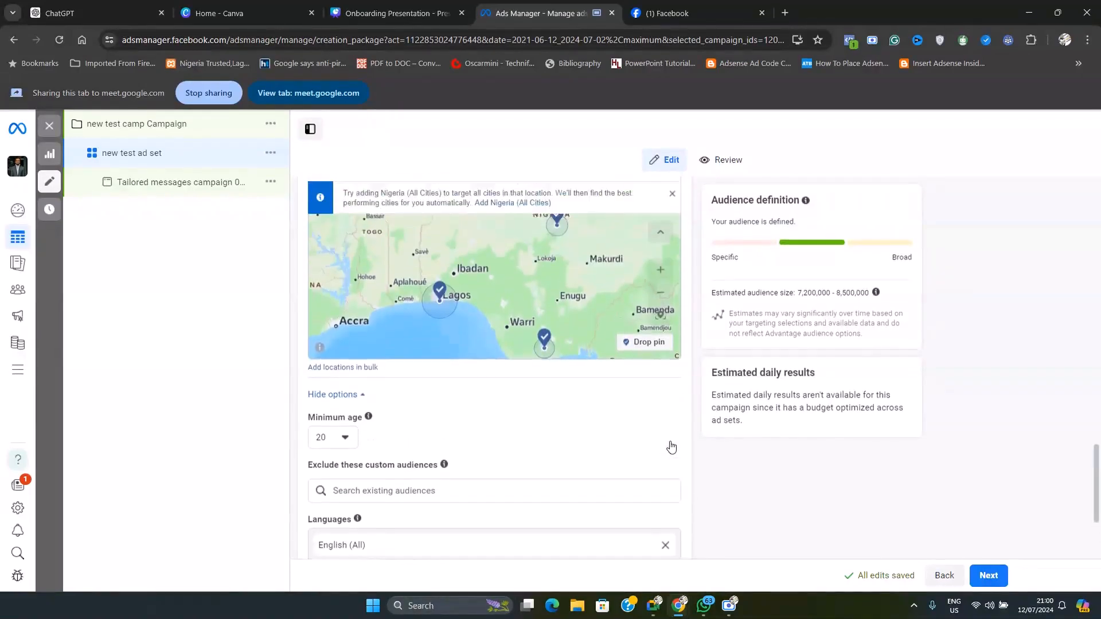
scroll(671, 447, up, 5)
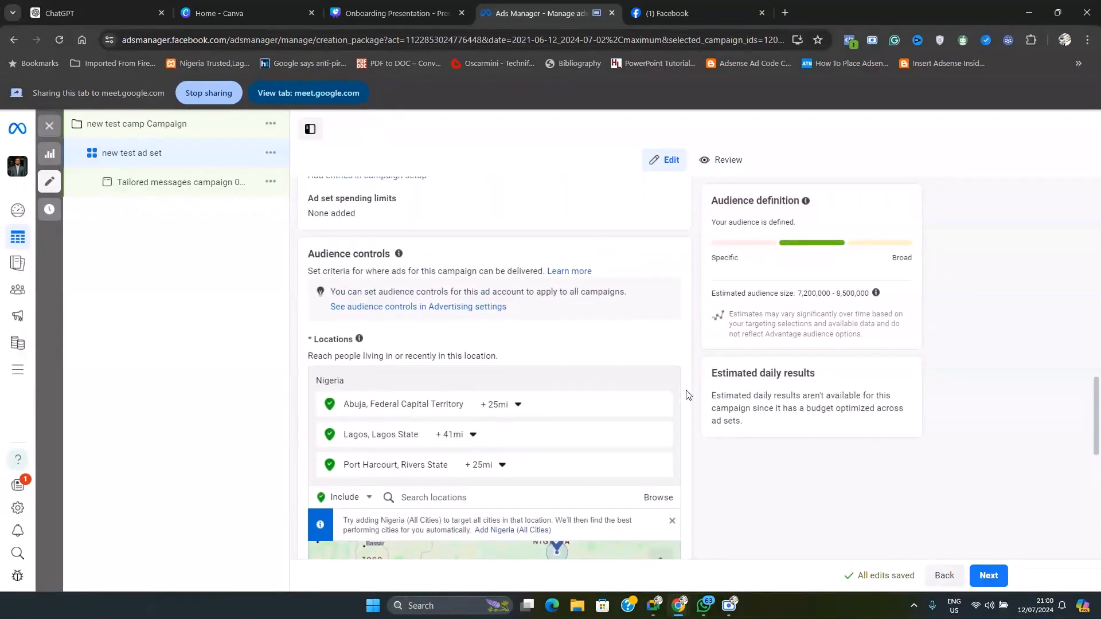
scroll(687, 395, up, 2)
scroll(686, 395, up, 1)
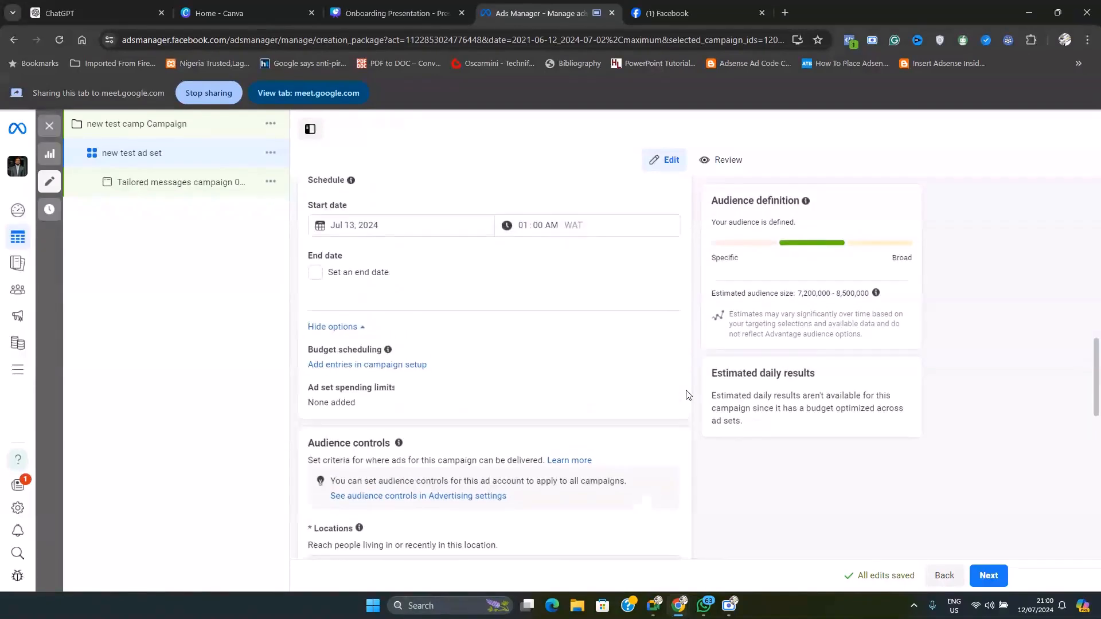
Open the optional audience suggestion settings in the Advantage+ audience section
scroll(634, 403, down, 7)
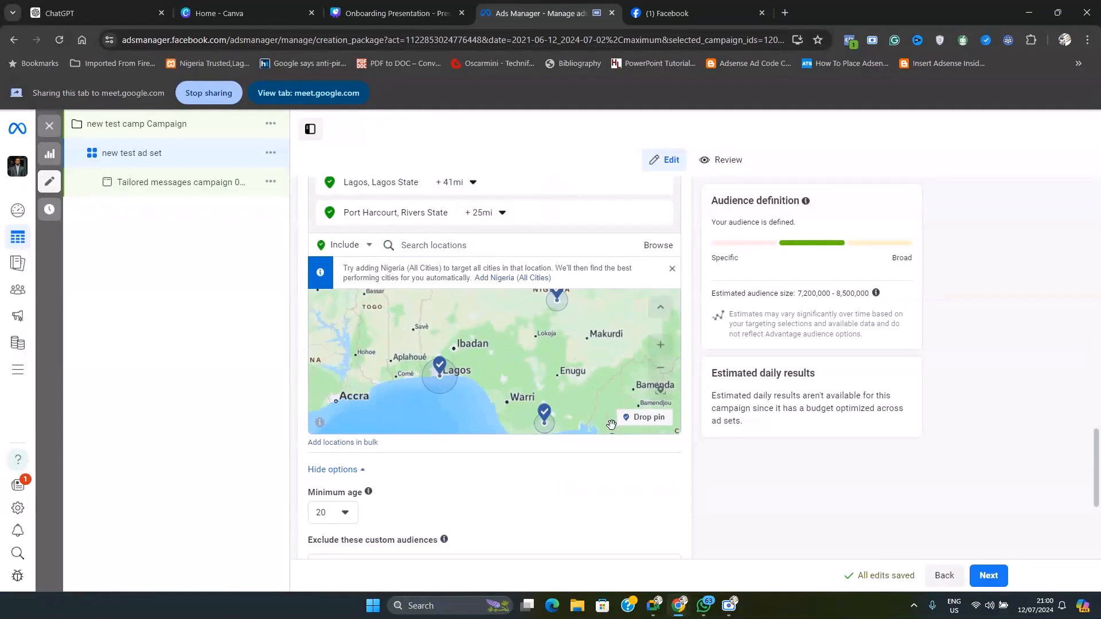
scroll(611, 425, down, 4)
click(389, 497)
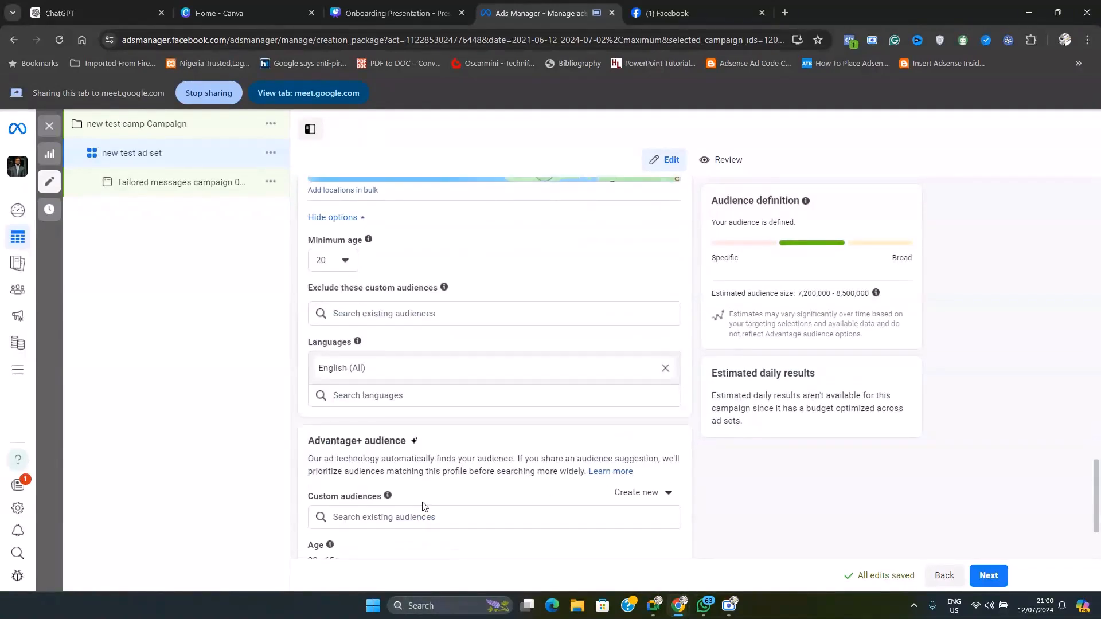
Review the Advantage+ audience section, including its description, custom audiences, age, gender and detailed targeting suggestions
scroll(436, 436, down, 3)
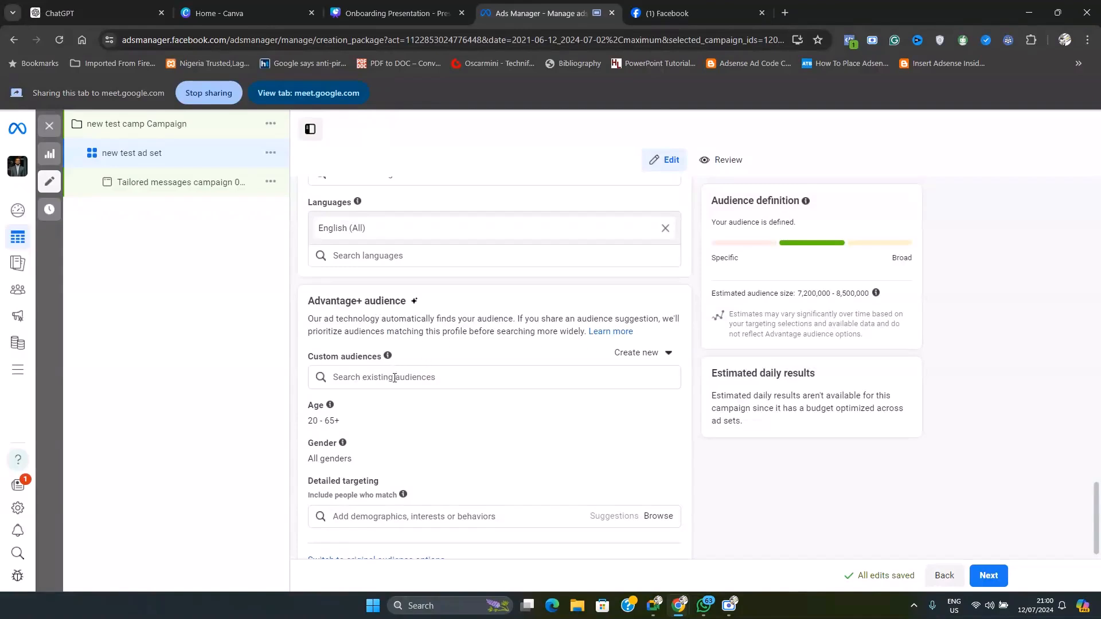
scroll(429, 361, down, 1)
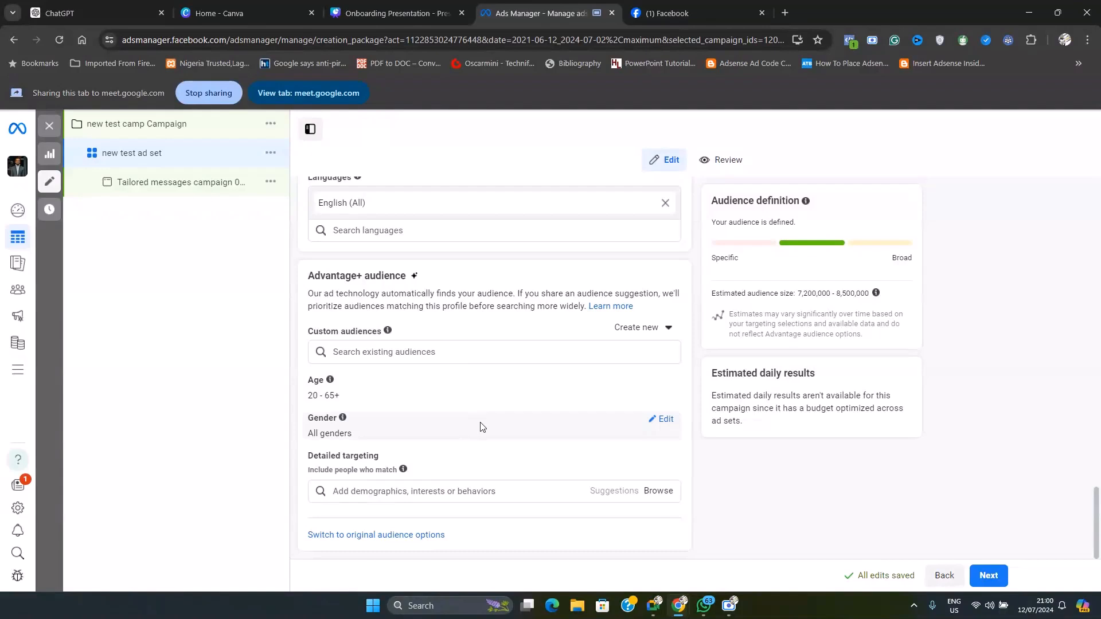
mouse_move(699, 611)
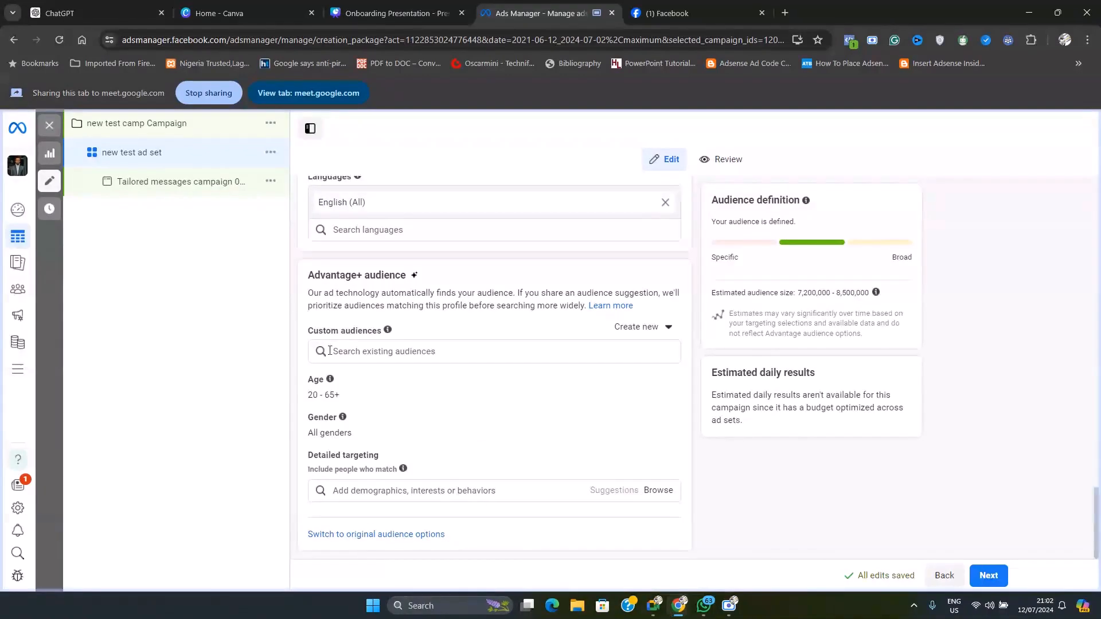
scroll(397, 308, up, 1)
scroll(397, 308, up, 1)
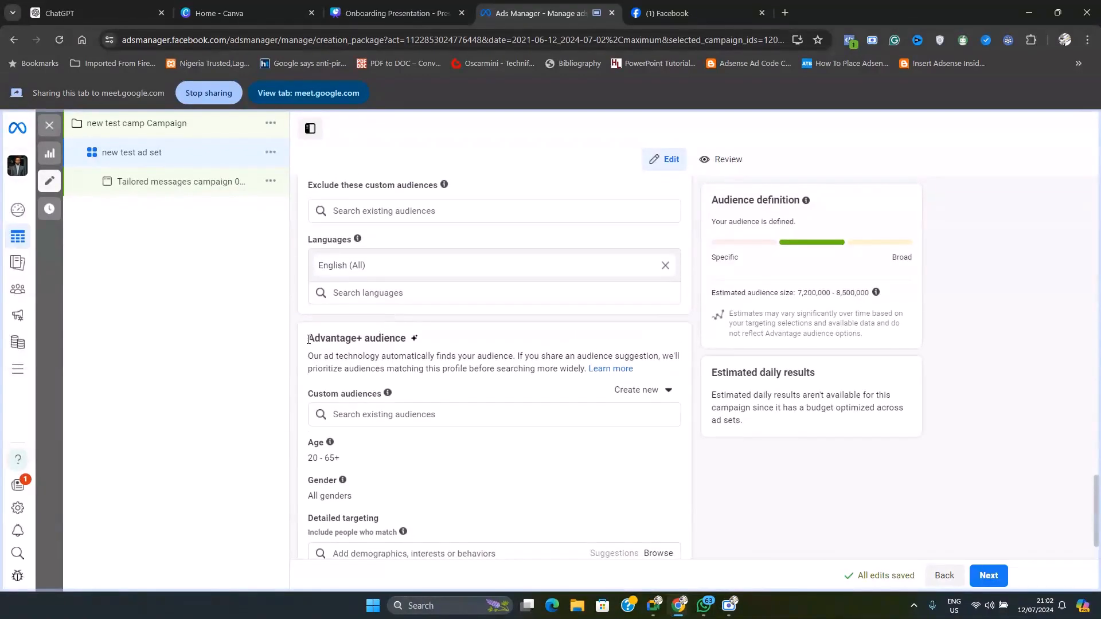
drag(309, 339, 674, 357)
click(521, 366)
scroll(491, 410, down, 1)
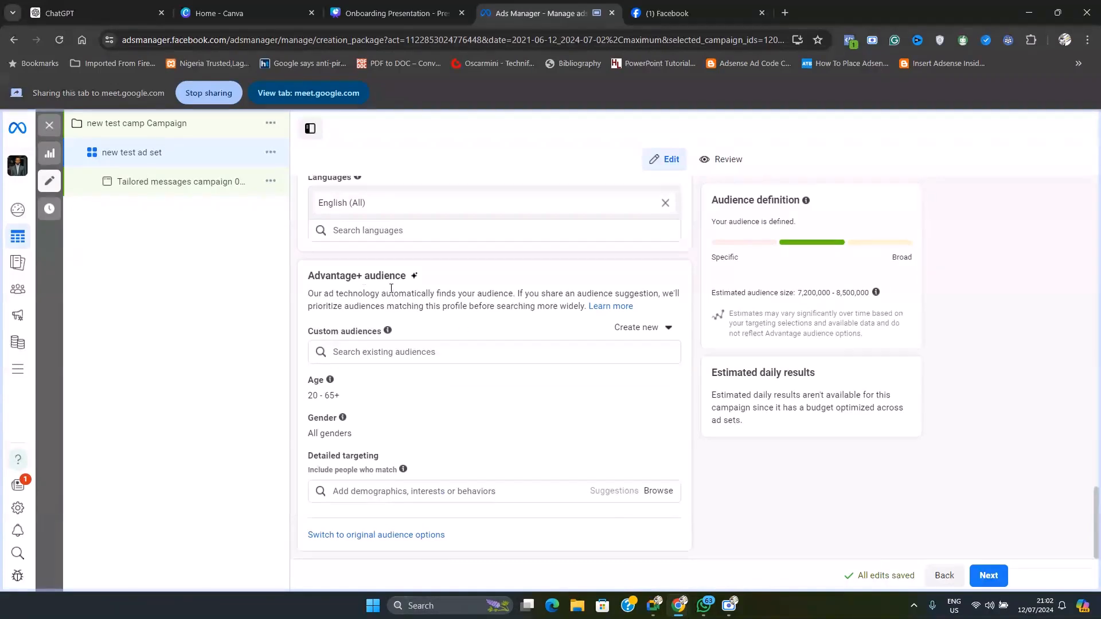
drag(310, 276, 376, 277)
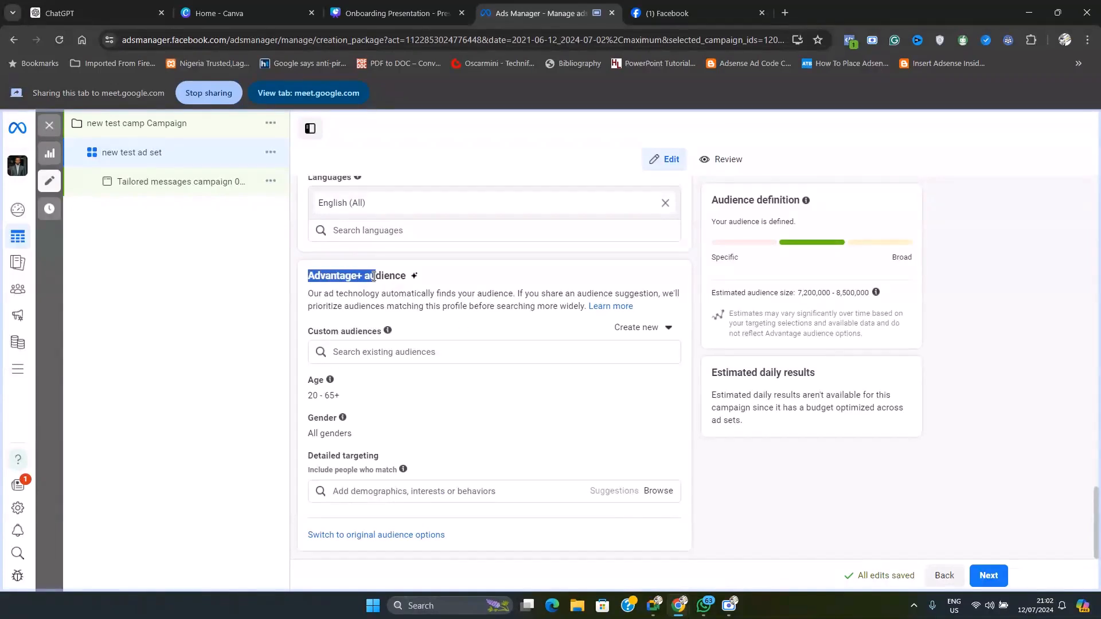
click(394, 277)
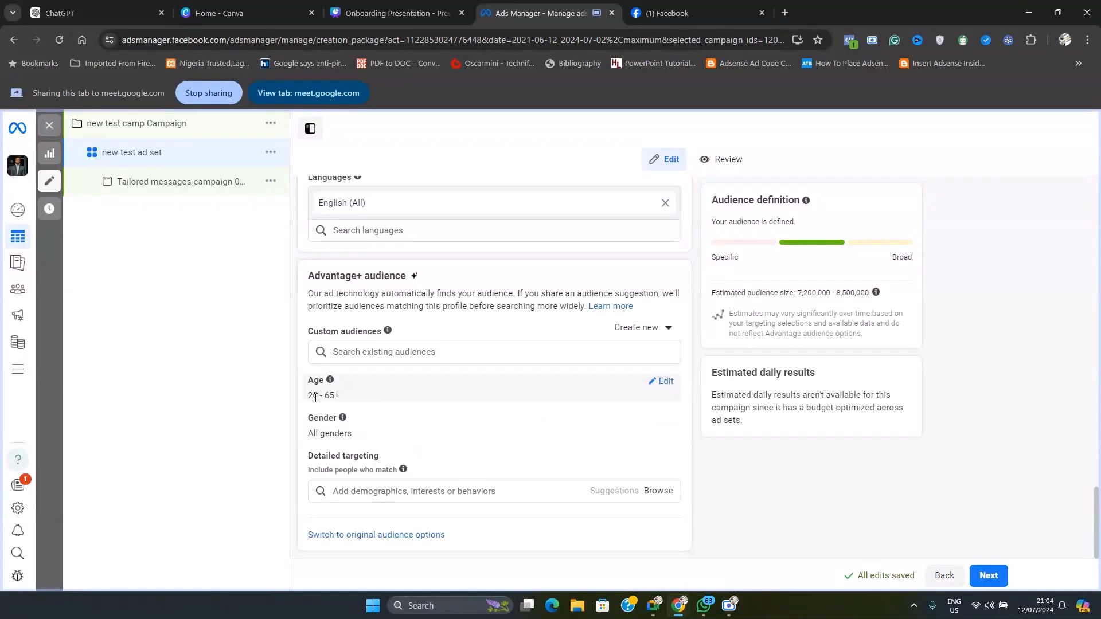
Edit the suggested age range in the Advantage+ audience section, setting it to 25 through 50
click(401, 400)
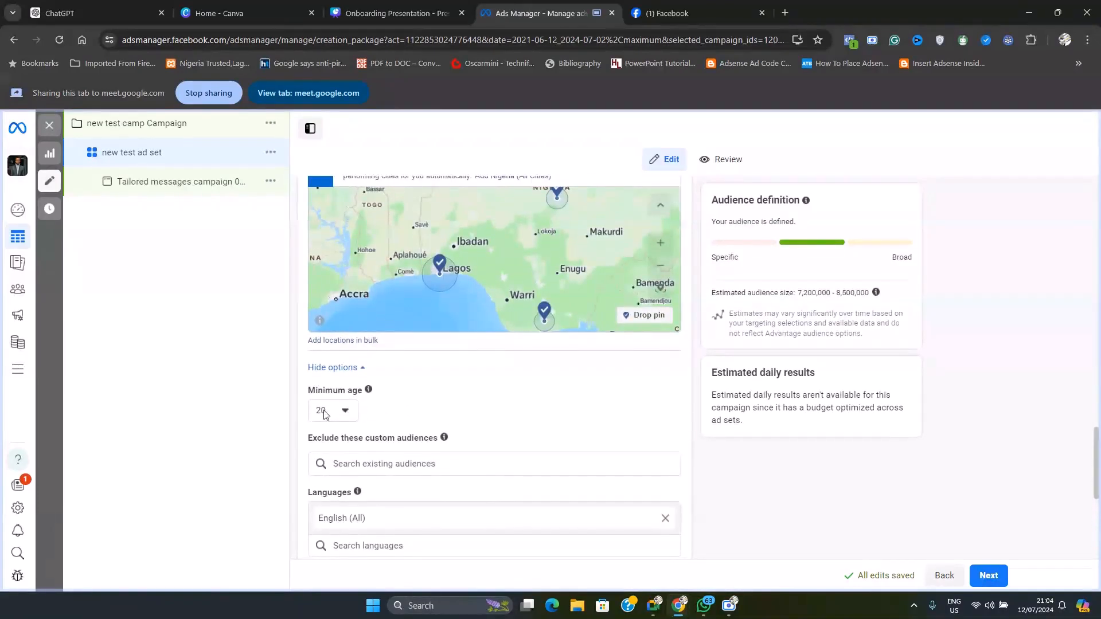
scroll(465, 393, down, 5)
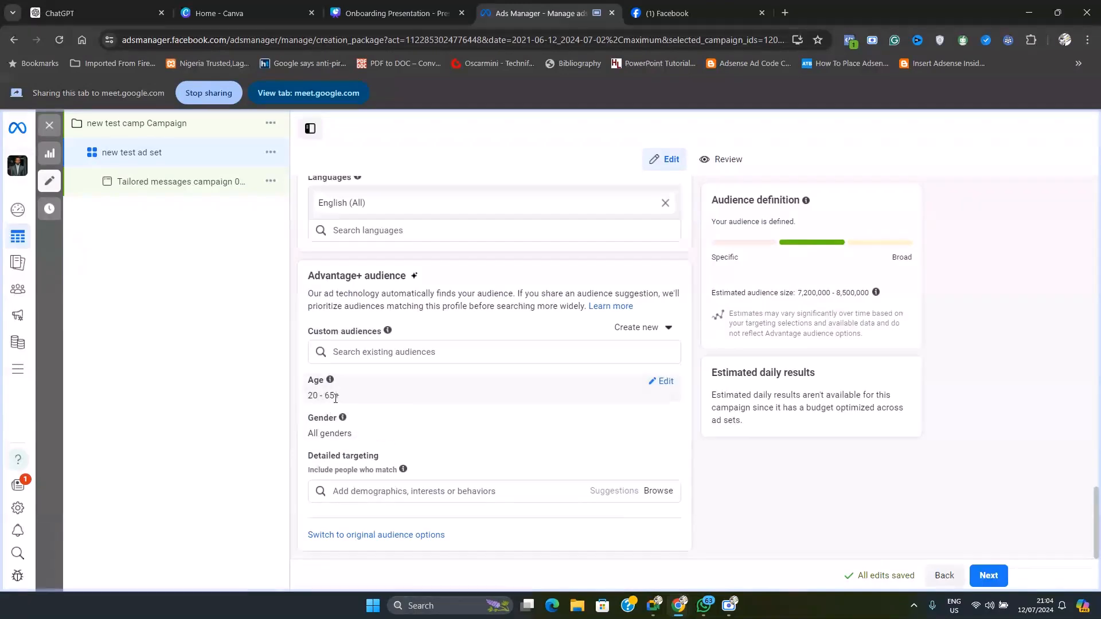
click(664, 382)
click(350, 403)
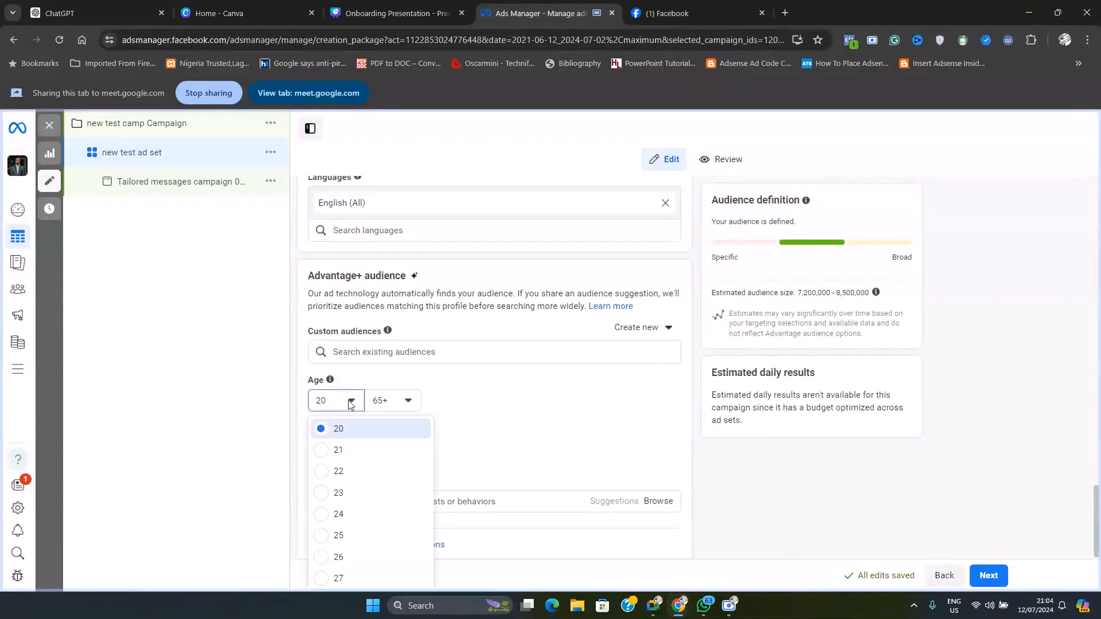
click(323, 536)
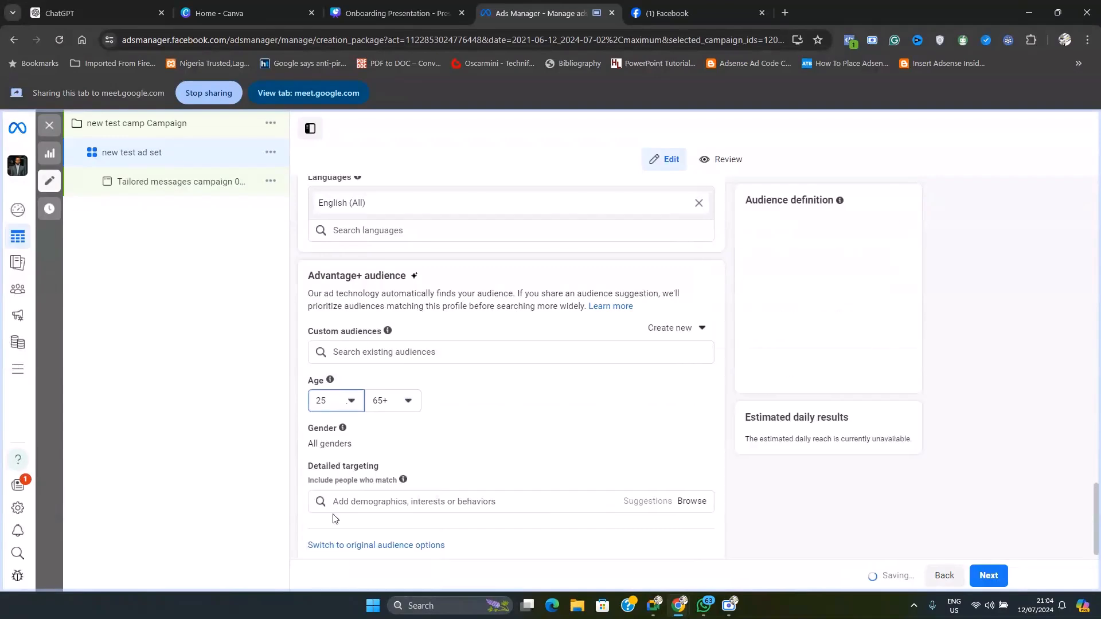
click(409, 401)
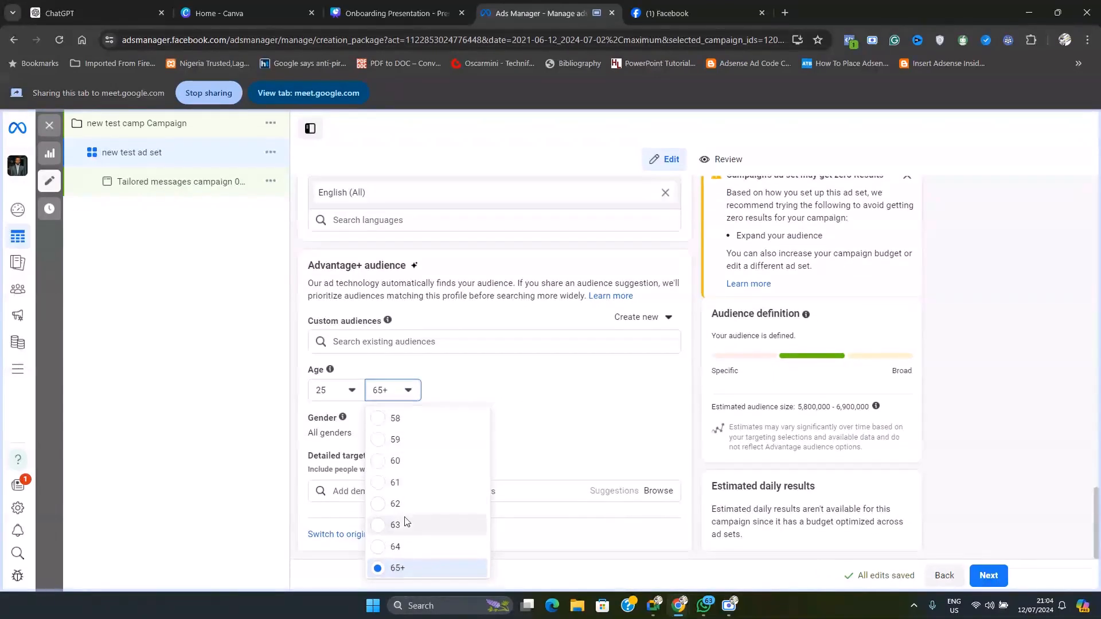
scroll(418, 516, up, 3)
click(385, 437)
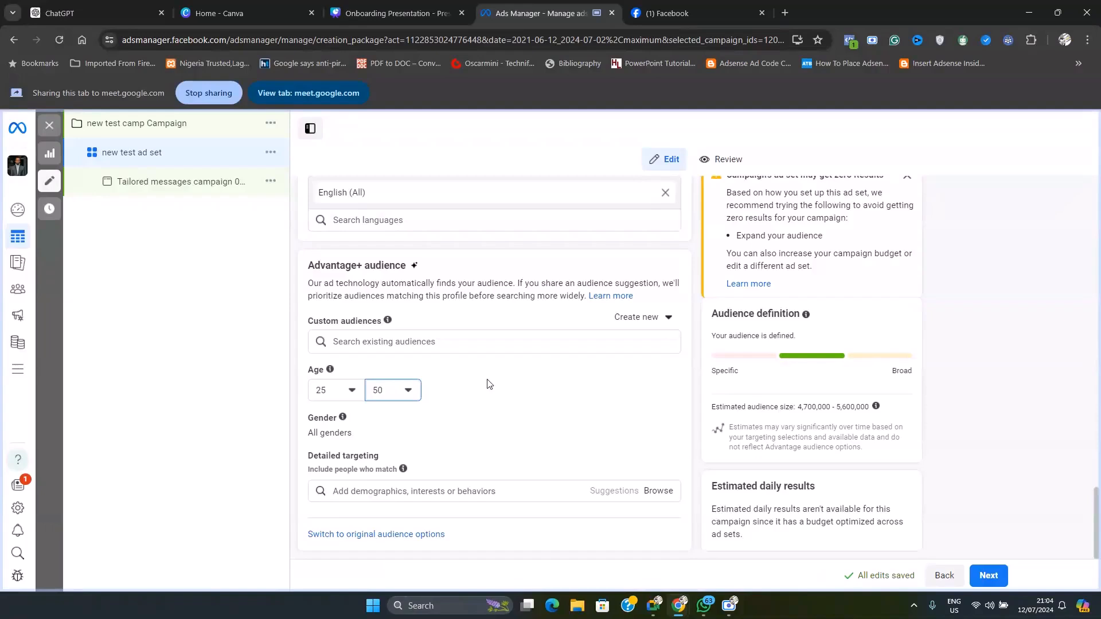
Open the gender suggestion for editing and try Men and Women, comparing the estimated audience size for each
click(345, 434)
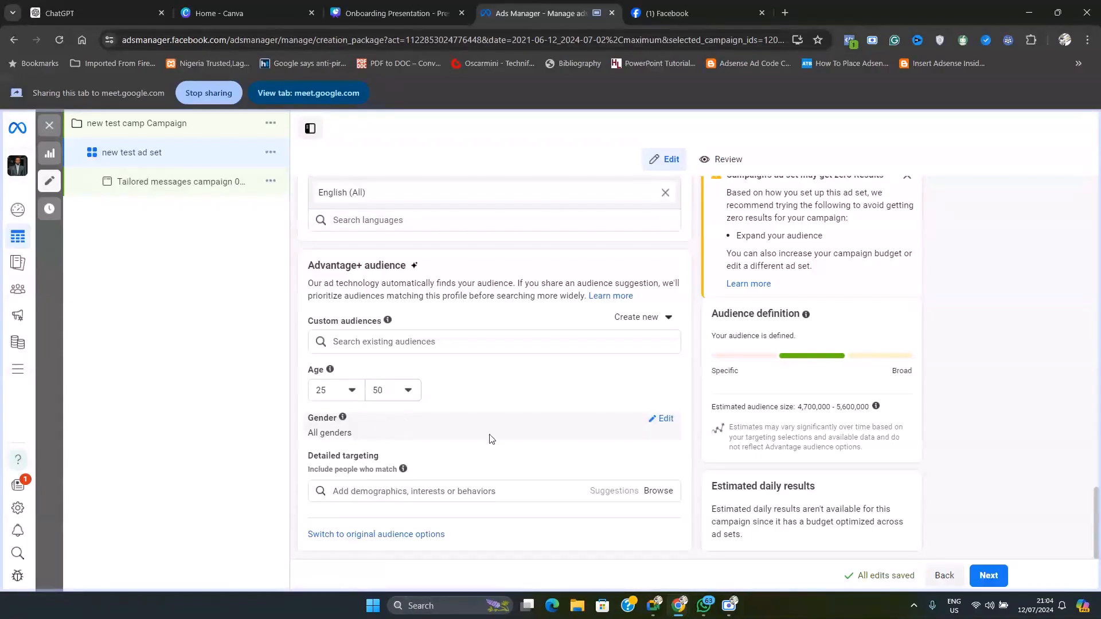
click(663, 426)
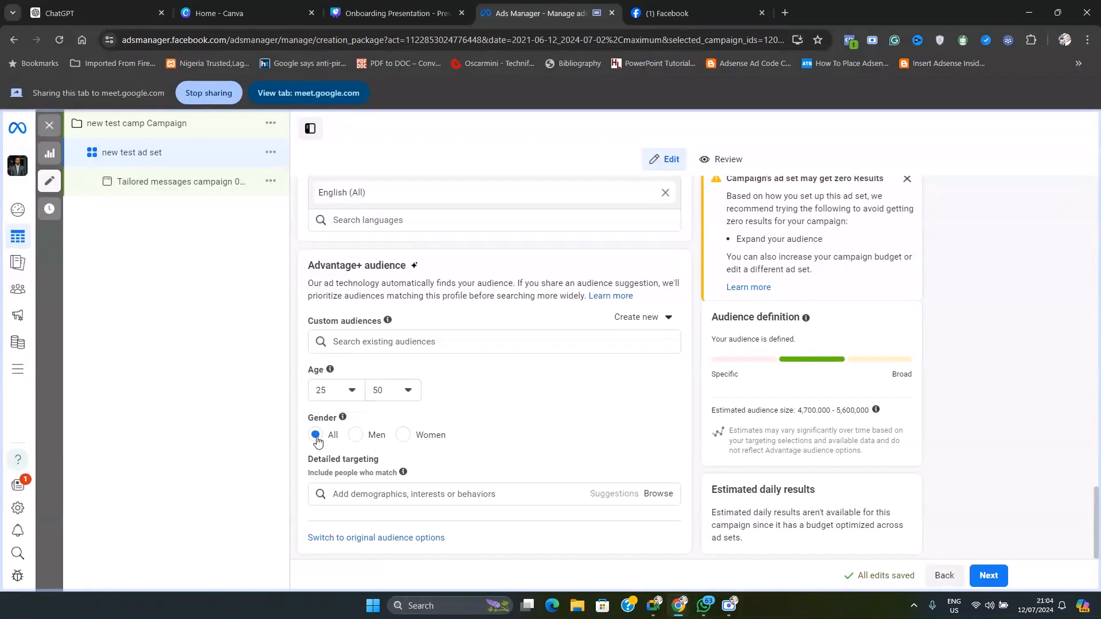
click(355, 436)
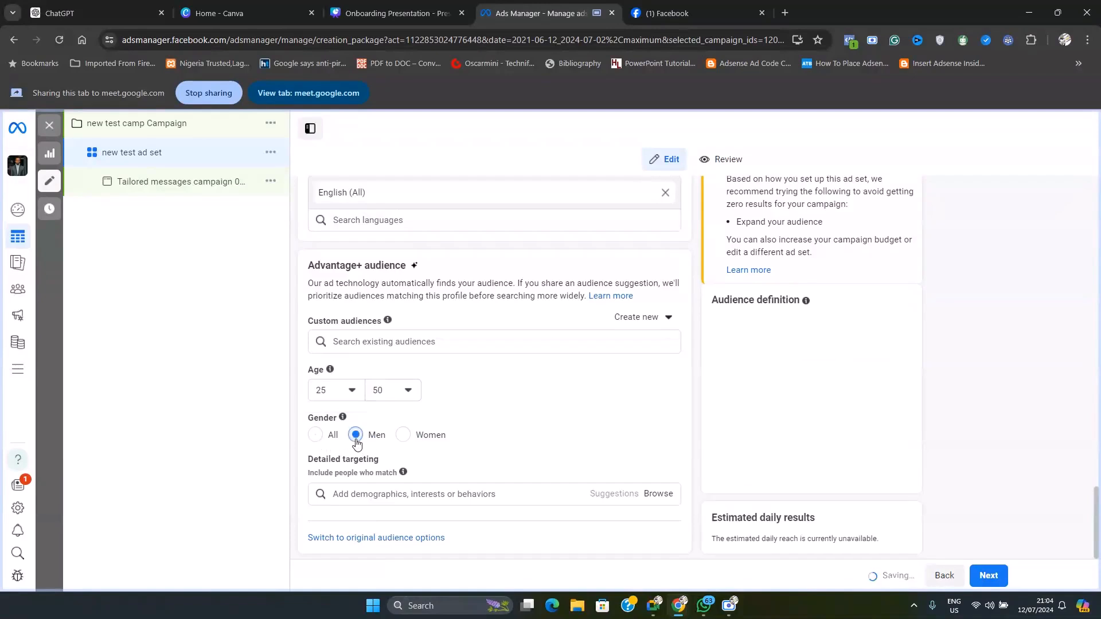
click(405, 437)
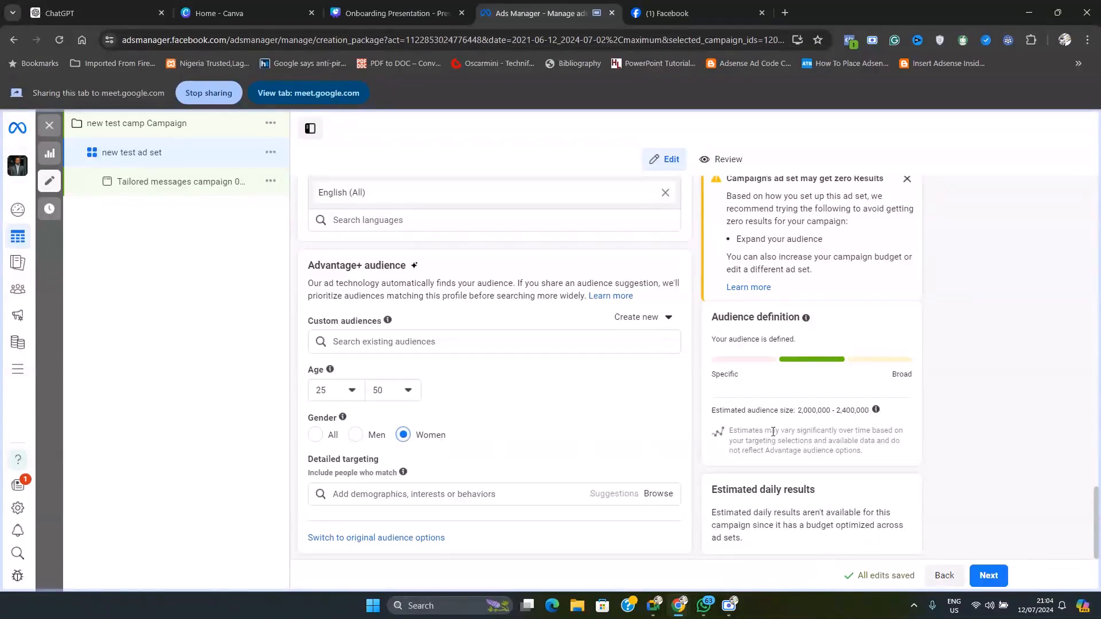
drag(797, 411, 877, 419)
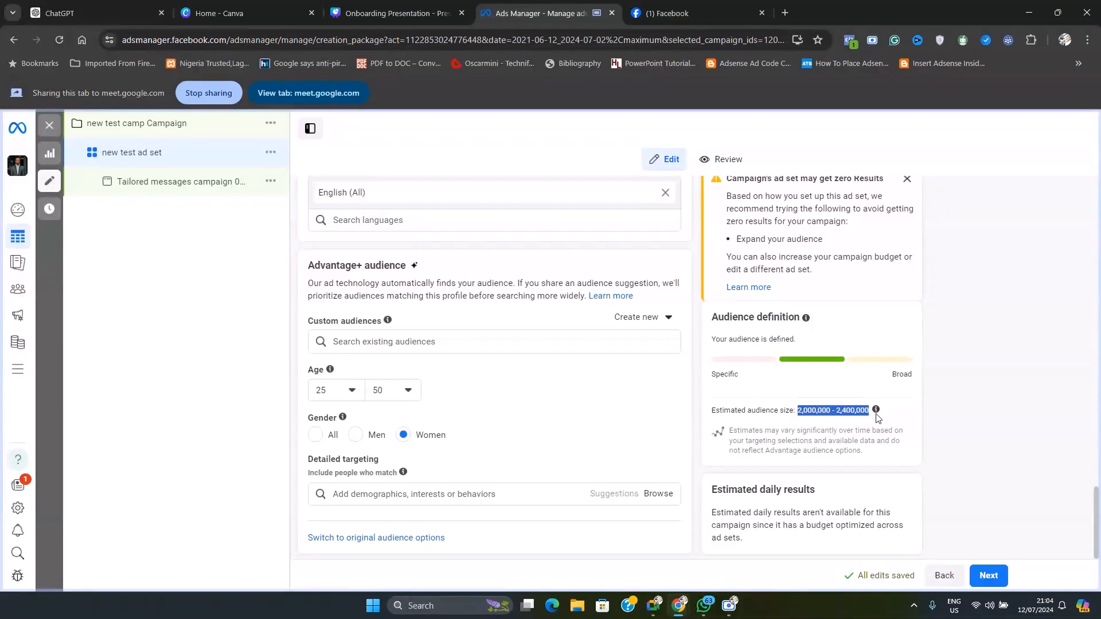
click(355, 437)
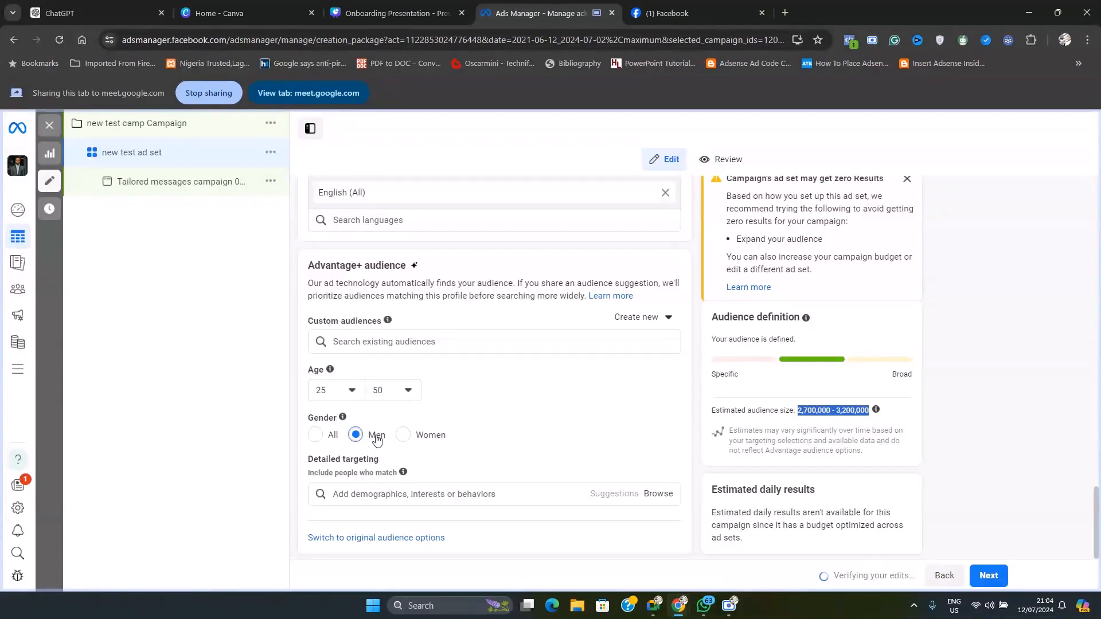
click(829, 413)
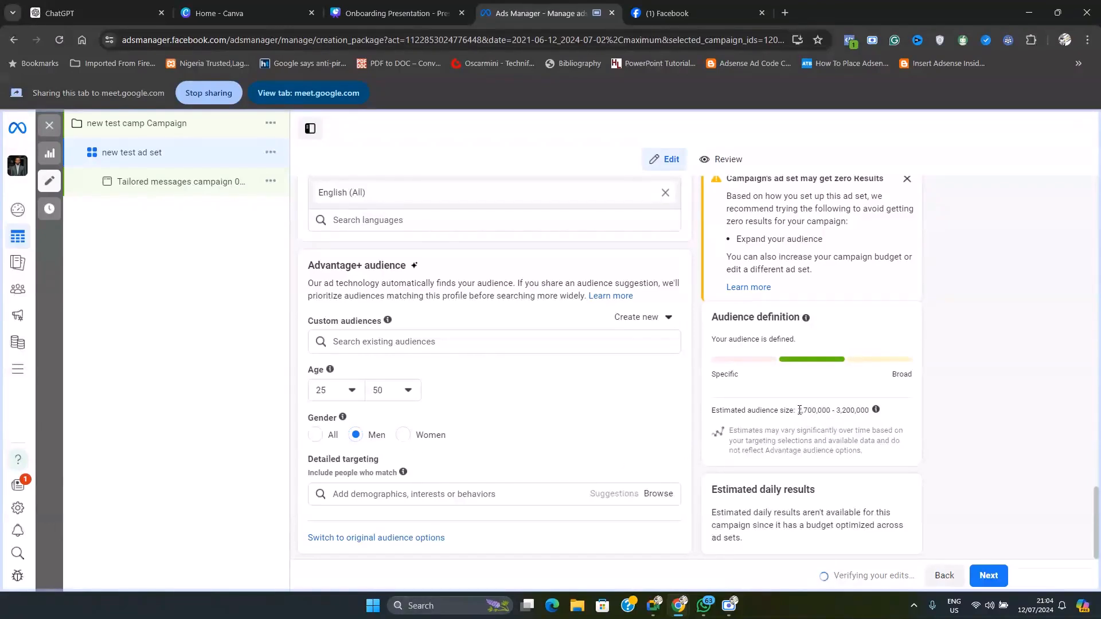
drag(797, 411, 869, 418)
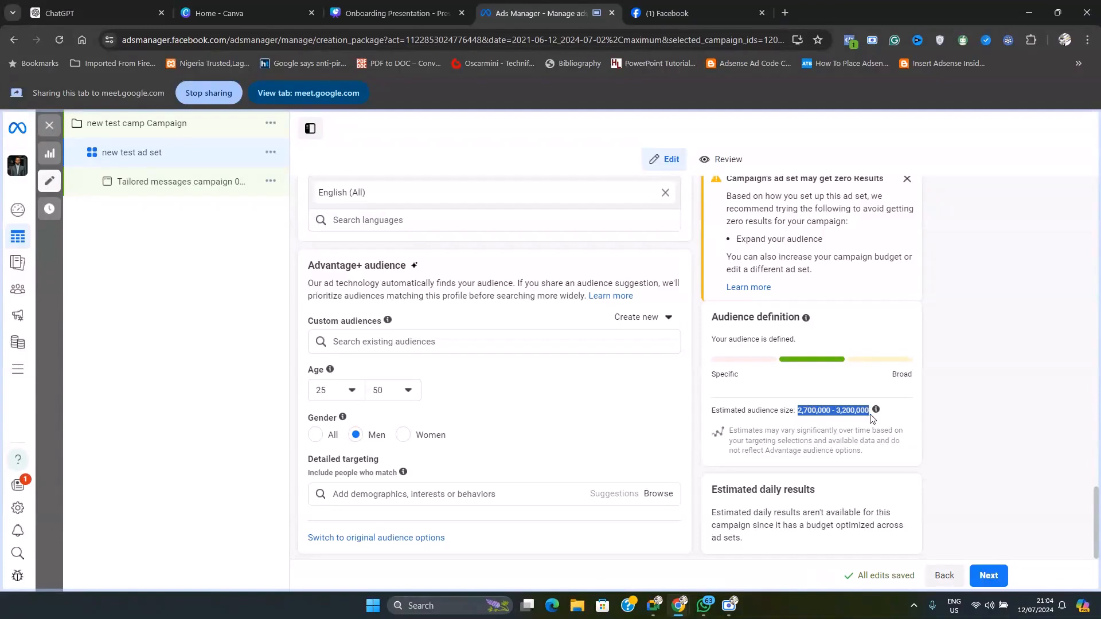
Set the gender suggestion to All and check the estimated audience size
click(316, 436)
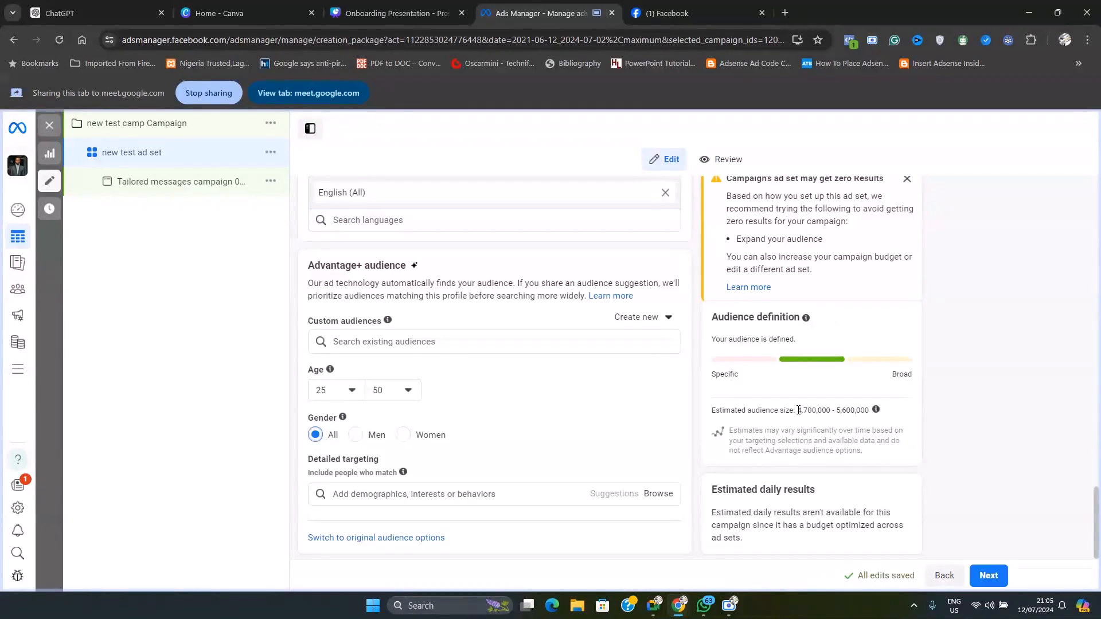
drag(798, 410, 868, 412)
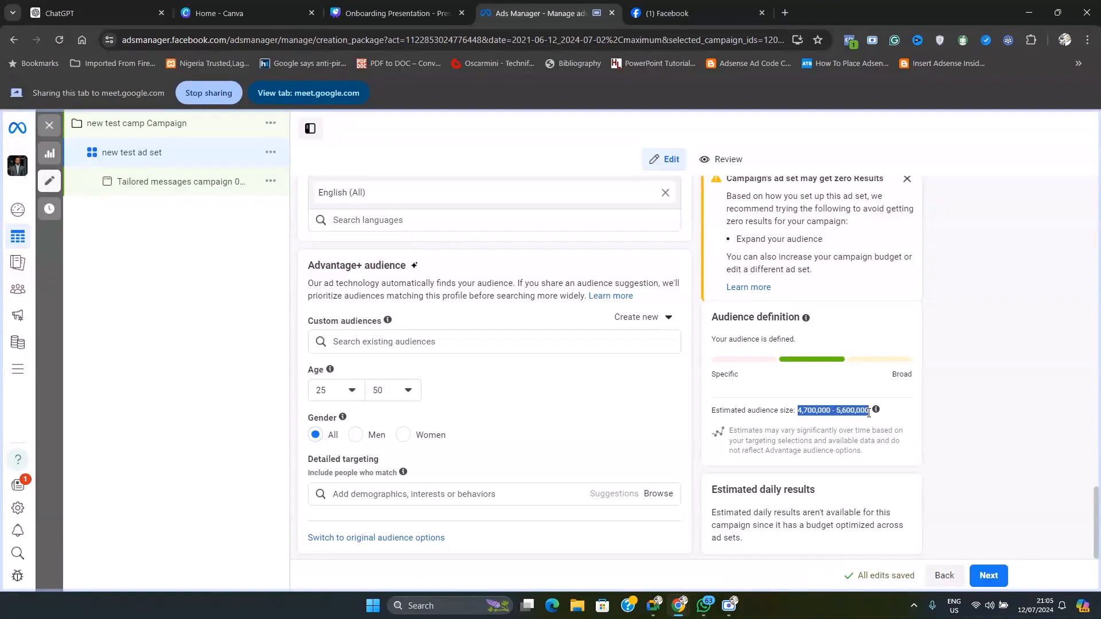
click(844, 431)
Lower the suggested starting age to 20 and check the estimated audience size
click(332, 389)
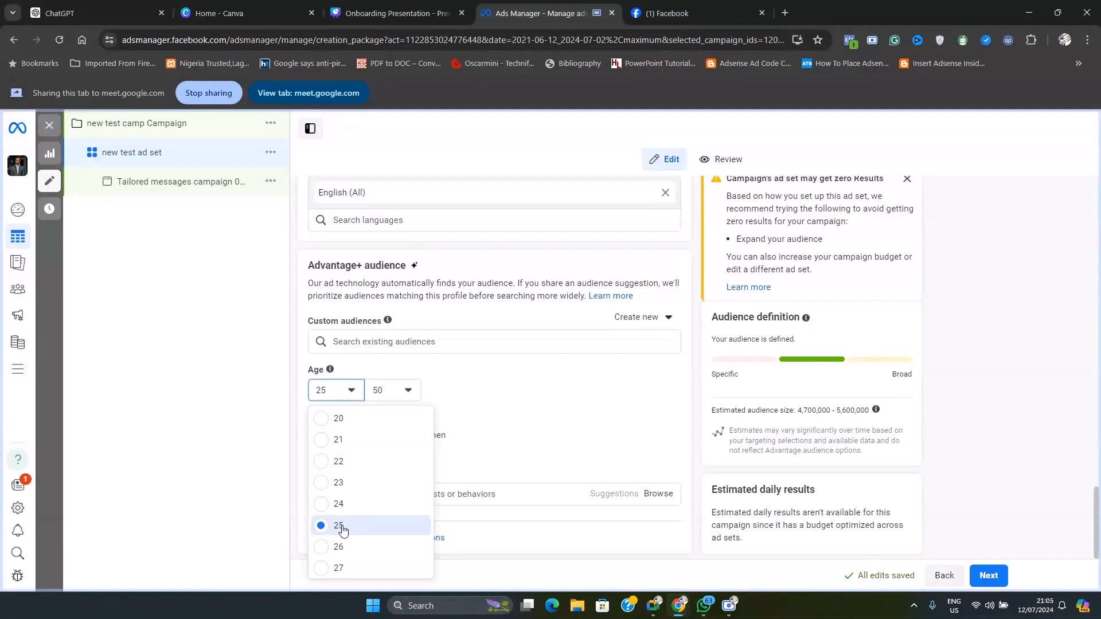
click(323, 420)
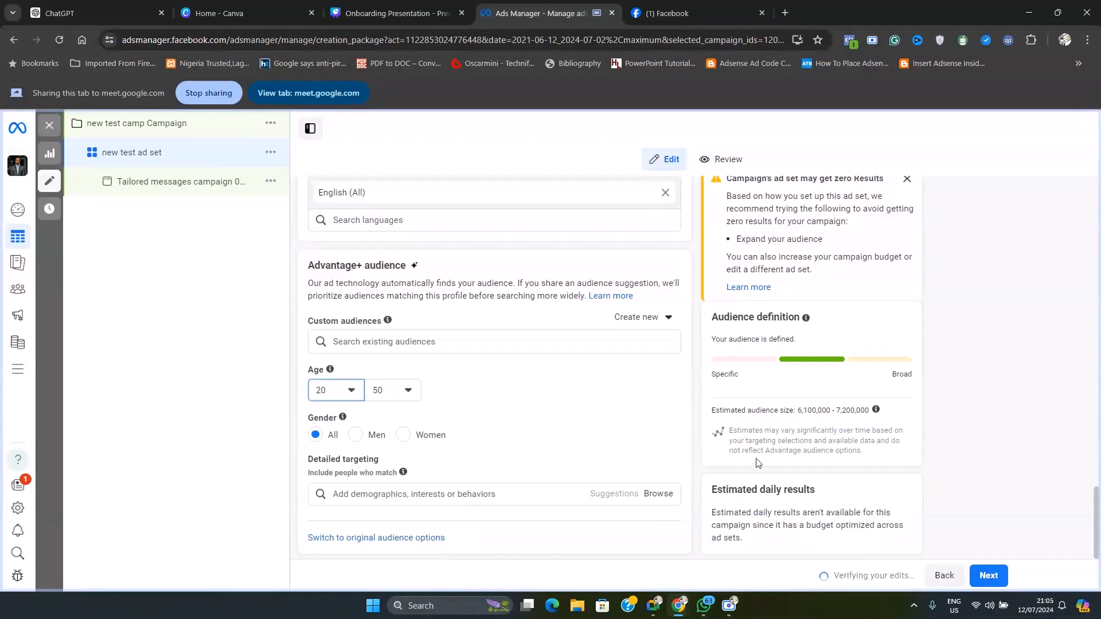
drag(798, 410, 872, 413)
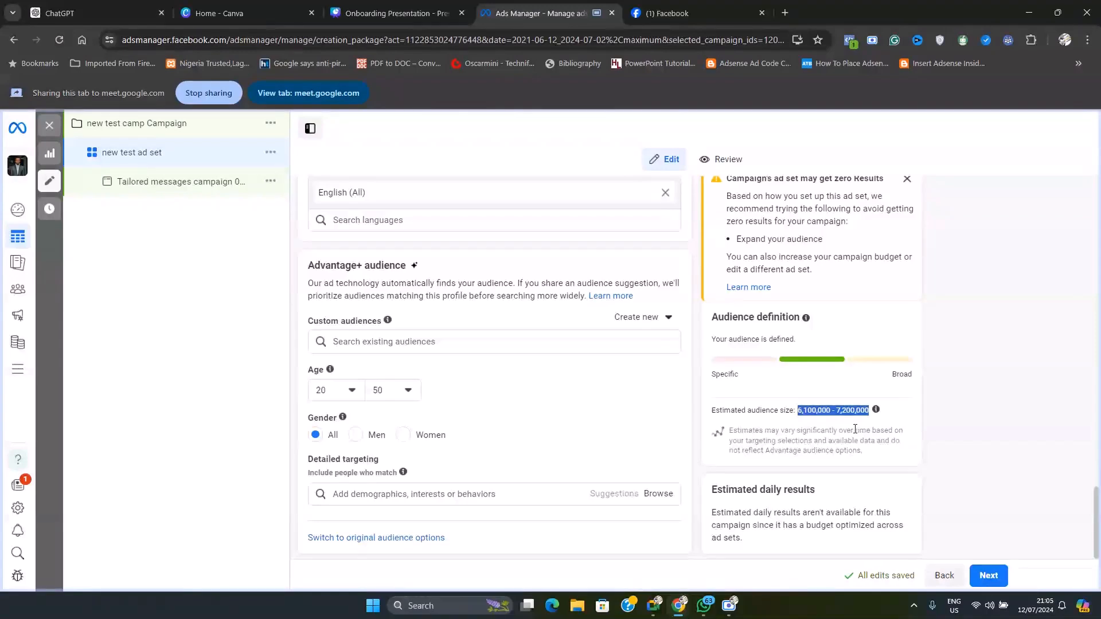
click(829, 410)
scroll(532, 433, down, 1)
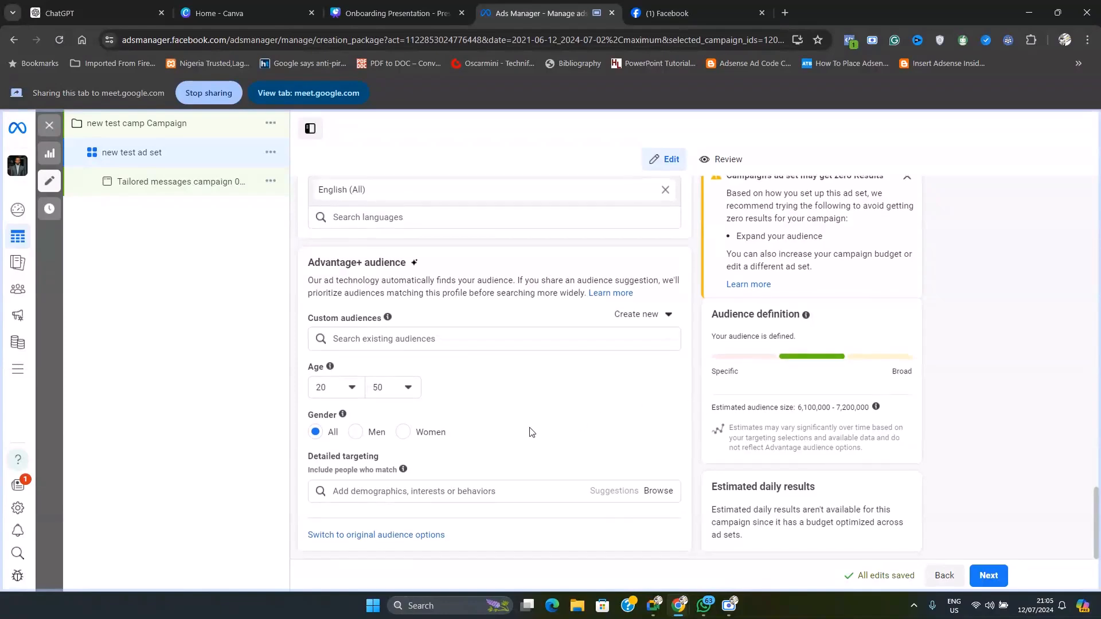
Check the Google Meet window for participant activity and return to the audience settings in Ads Manager
click(659, 610)
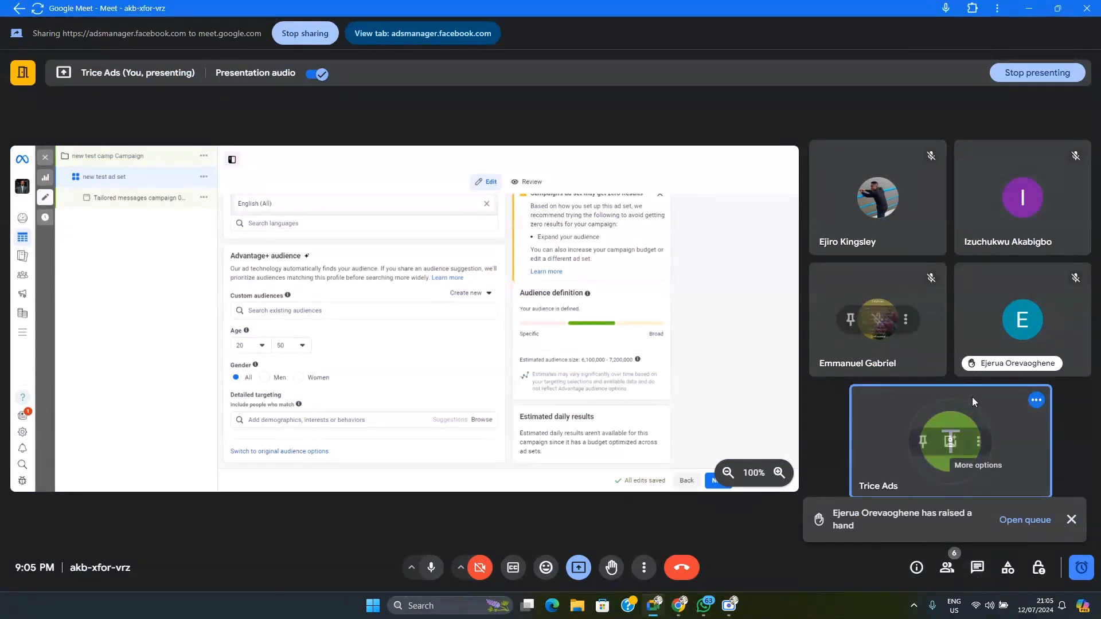
mouse_move(669, 606)
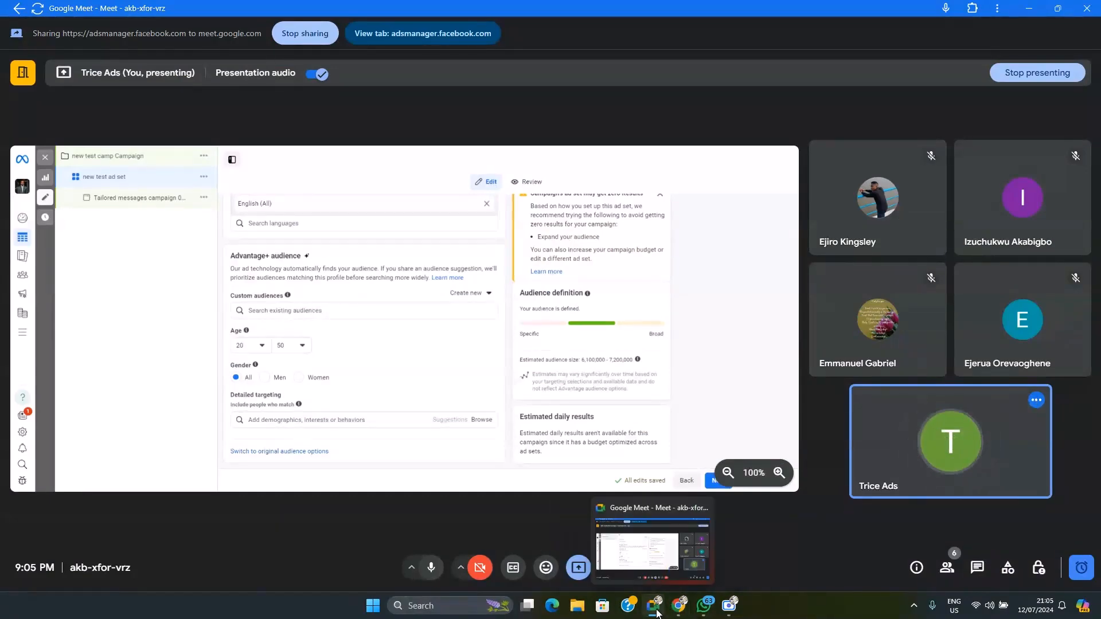
click(608, 551)
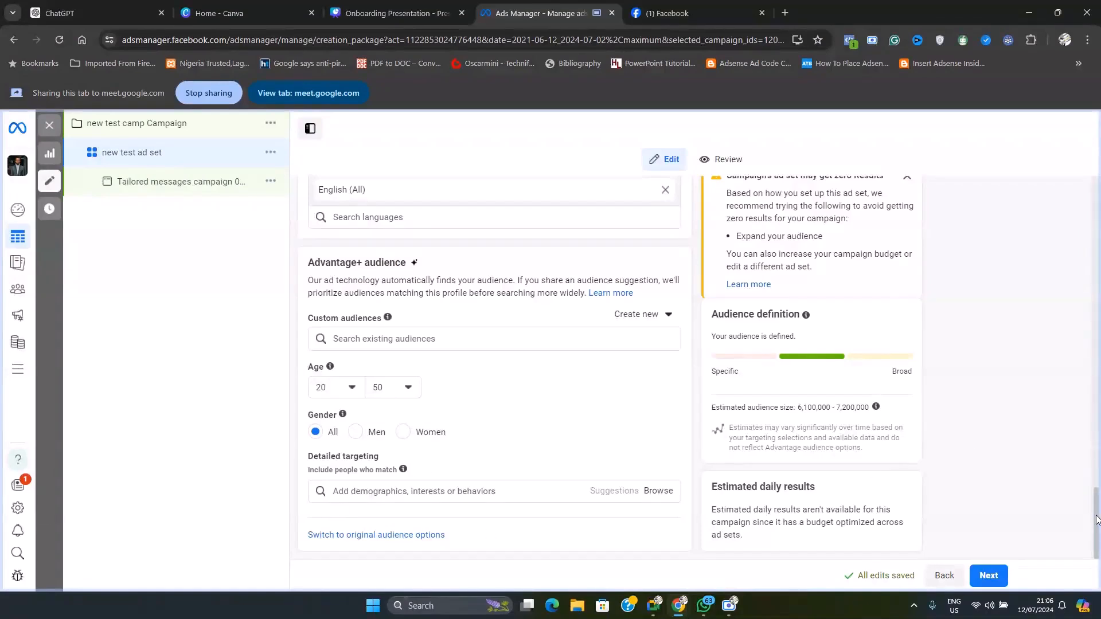
mouse_move(701, 606)
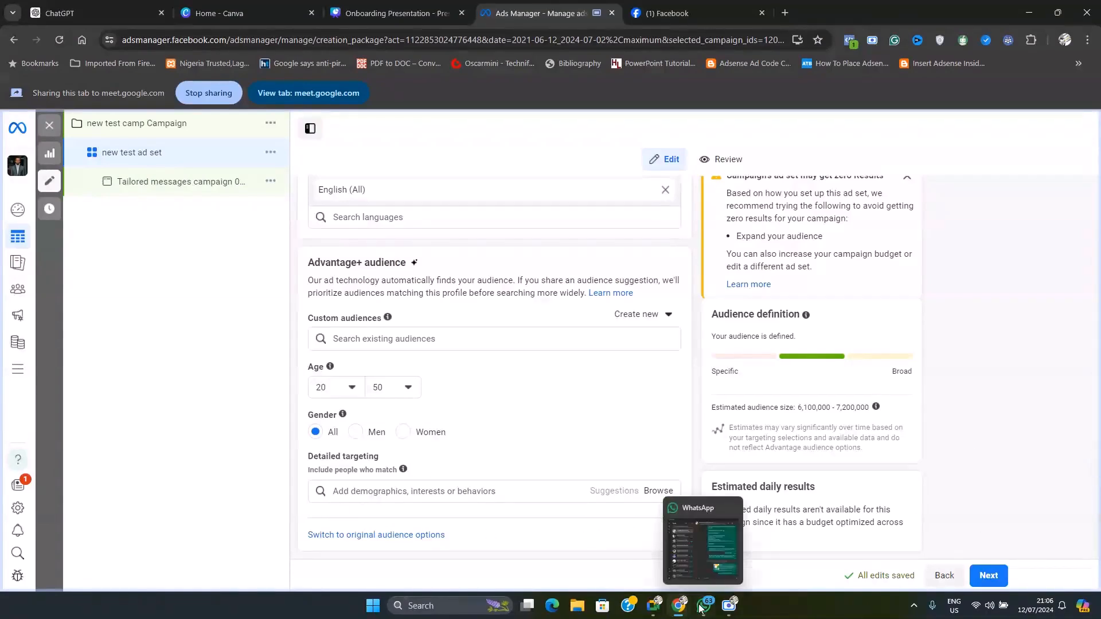
click(688, 564)
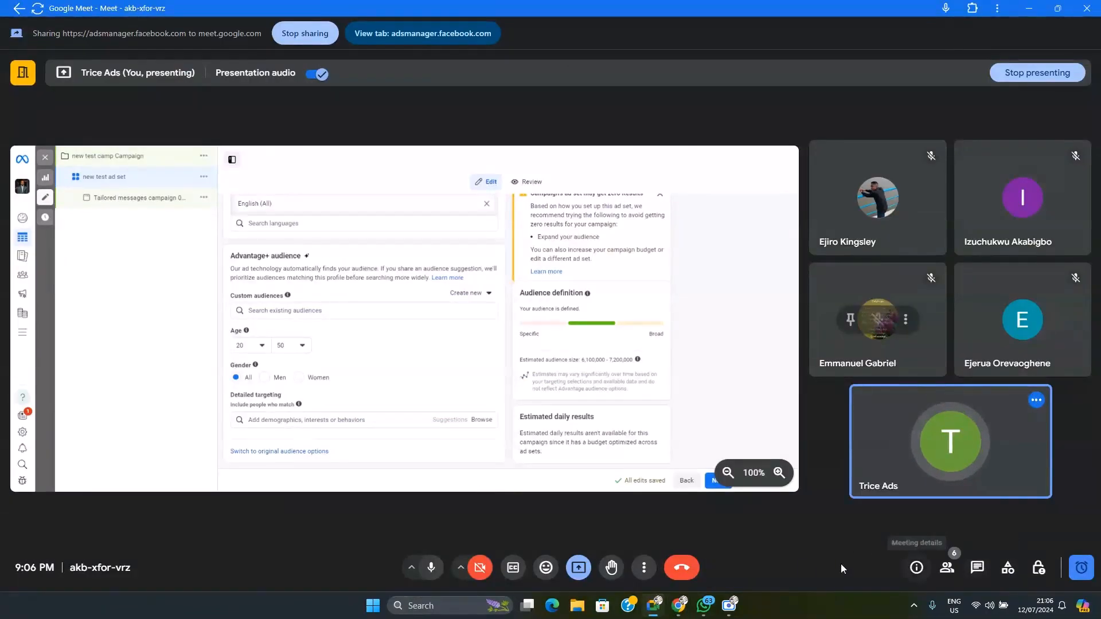
mouse_move(680, 609)
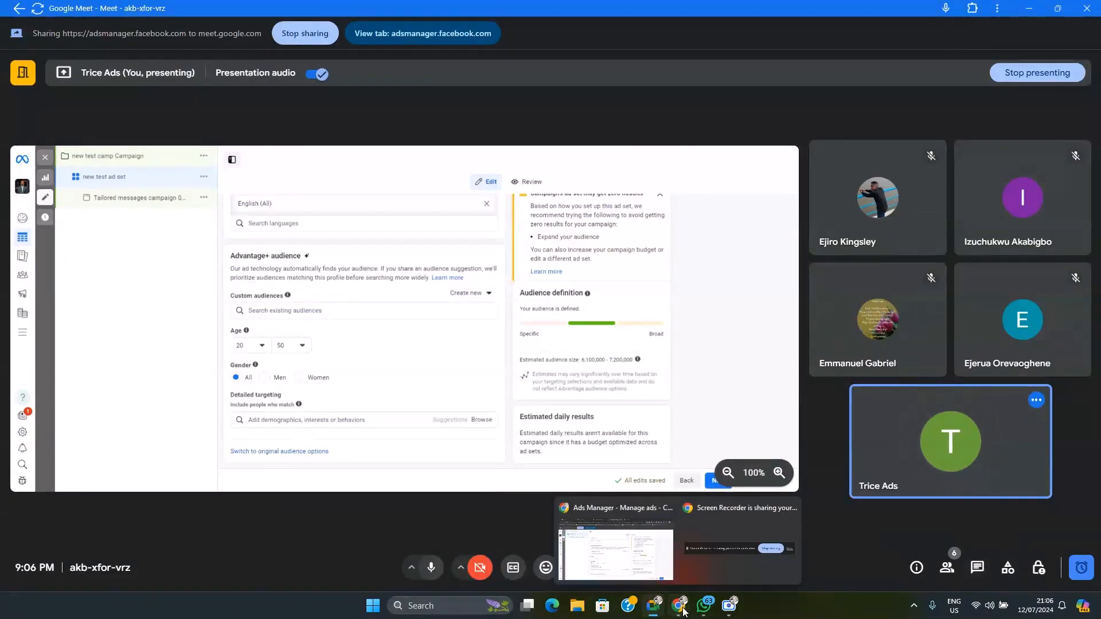
click(637, 562)
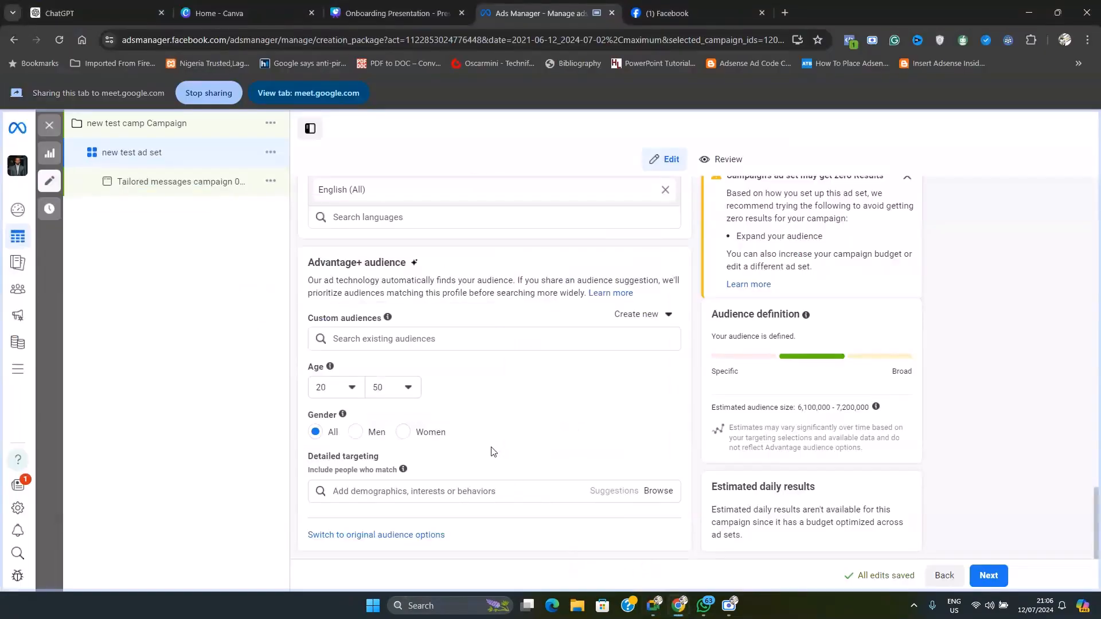
scroll(528, 453, up, 1)
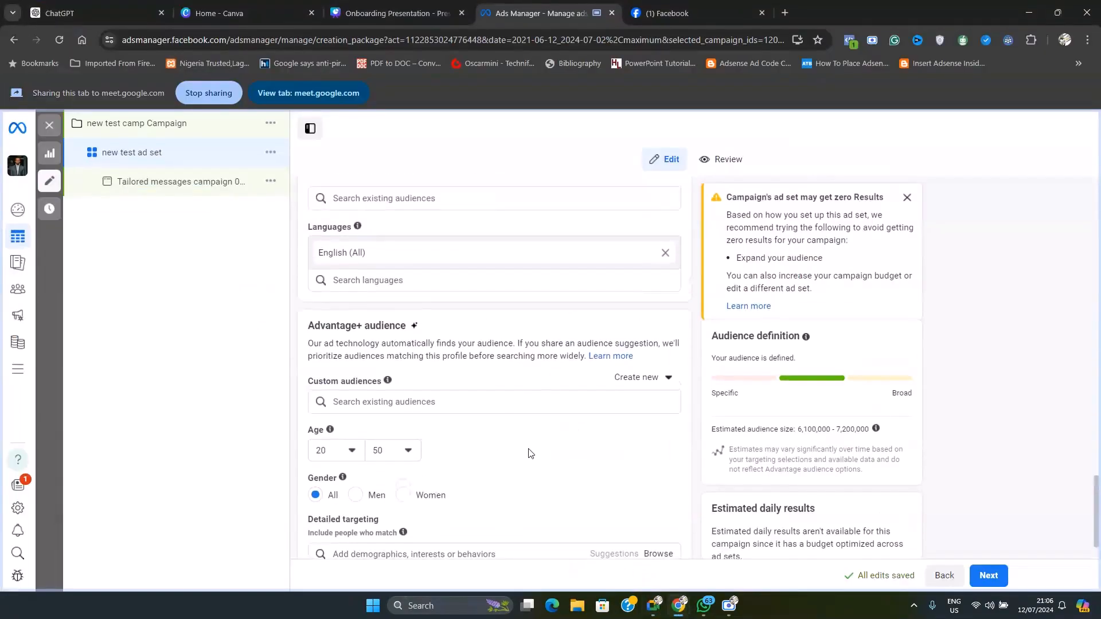
Check the Google Meet call briefly and return to Ads Manager to point out the Detailed targeting heading
scroll(528, 453, up, 7)
scroll(528, 462, down, 8)
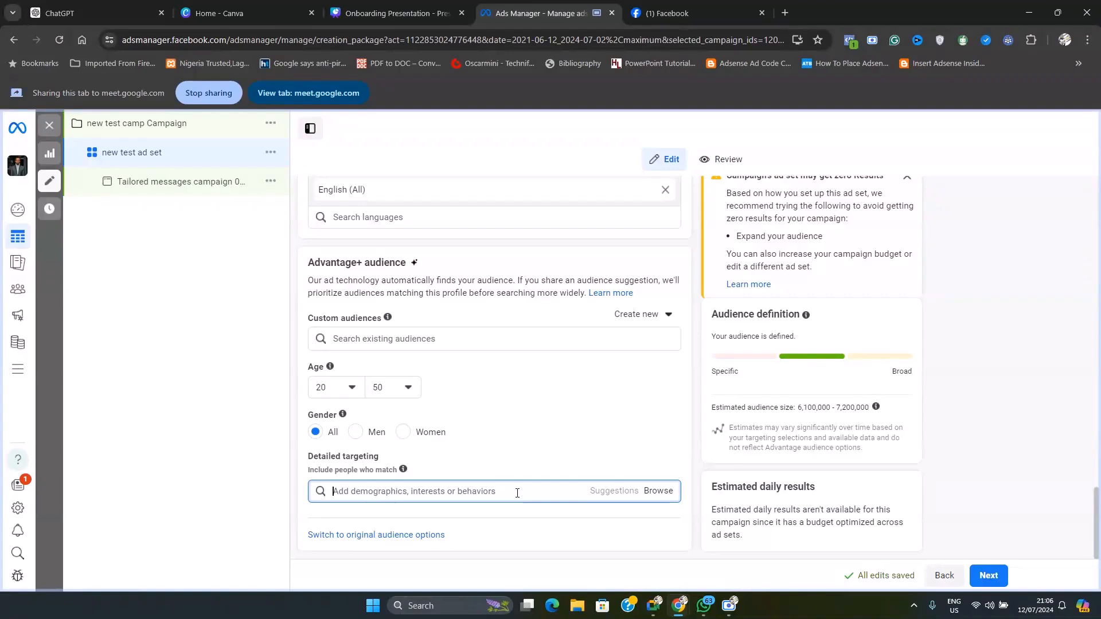
click(654, 606)
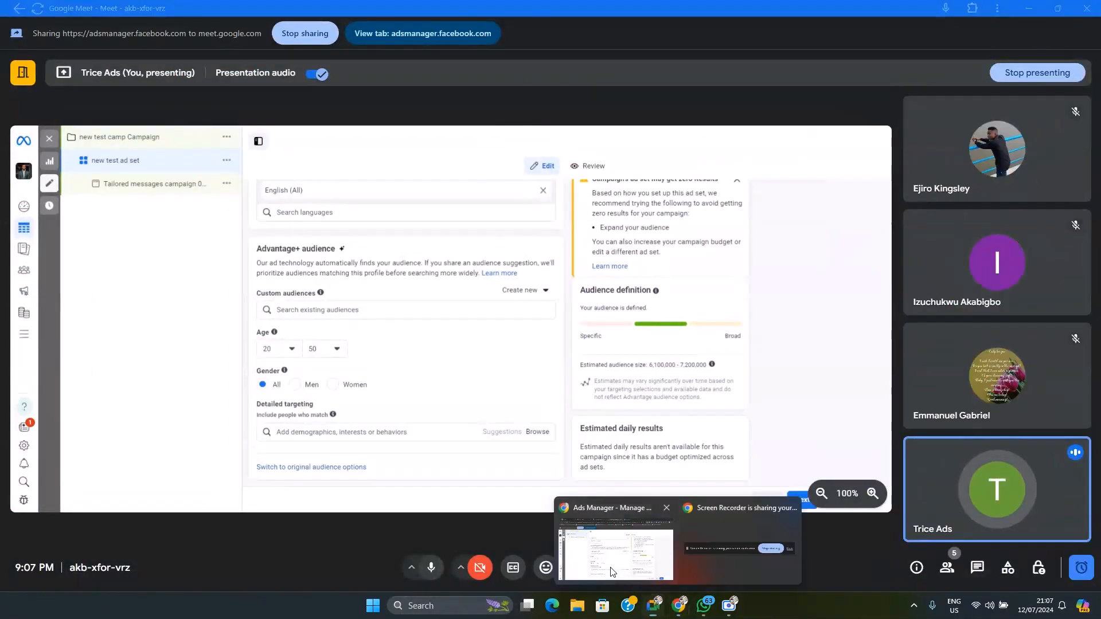
click(611, 572)
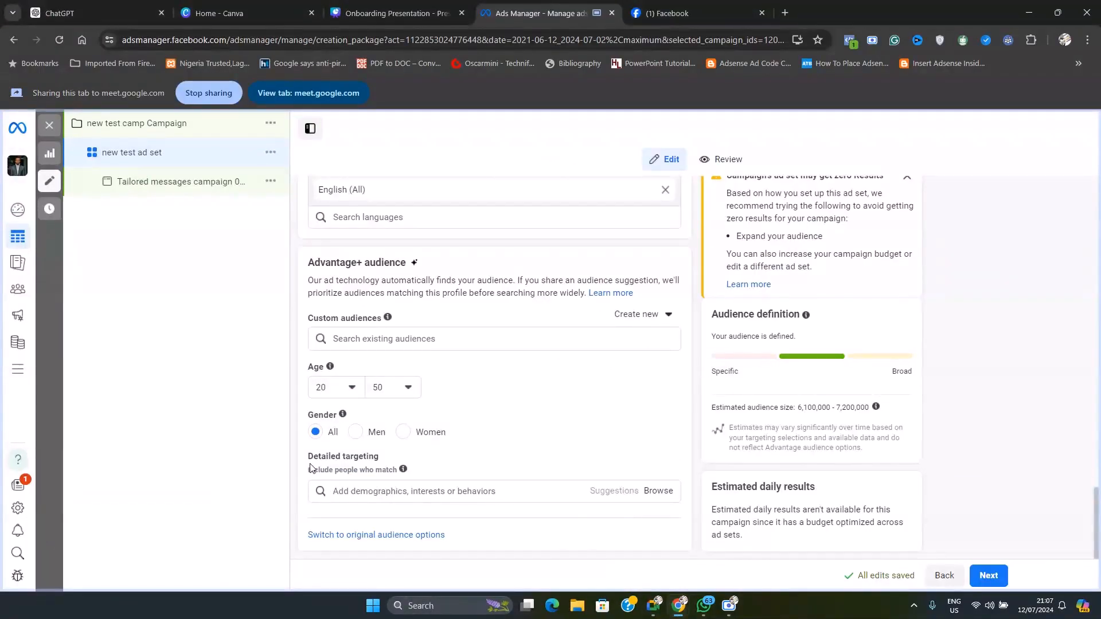
drag(308, 459, 399, 474)
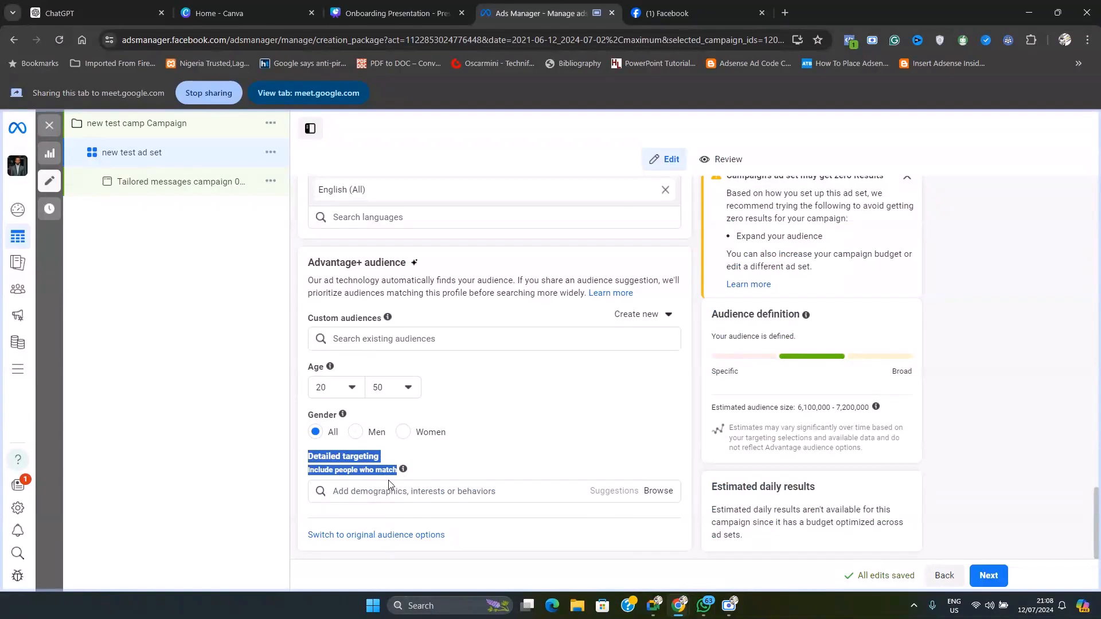
Search detailed targeting for "advertisi" and add the Advertising (marketing) interest to the audience
click(435, 485)
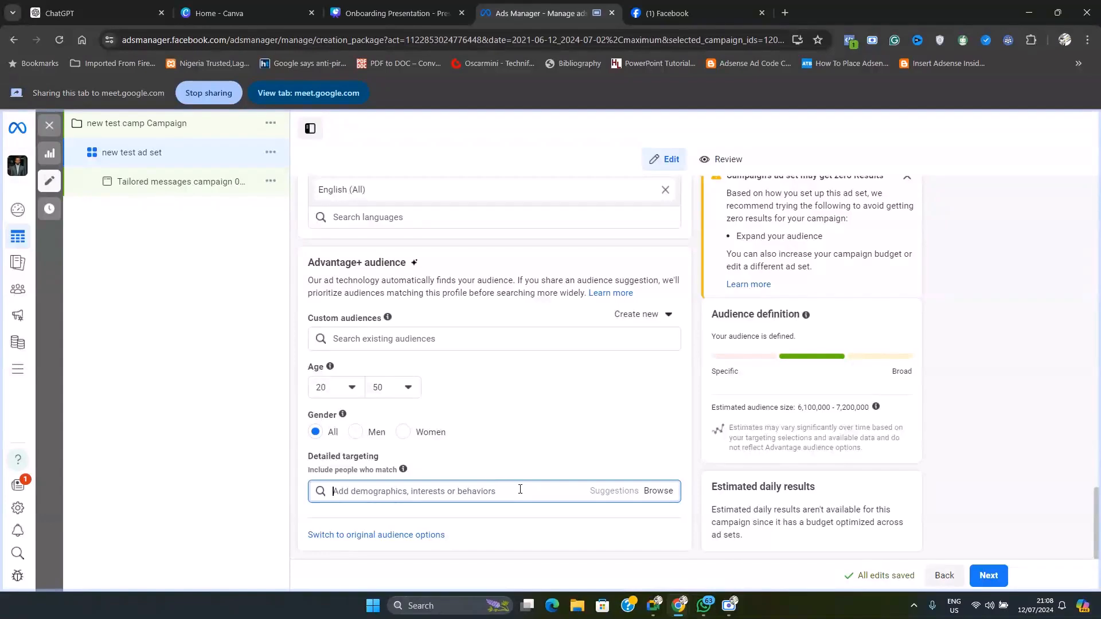
text(advert)
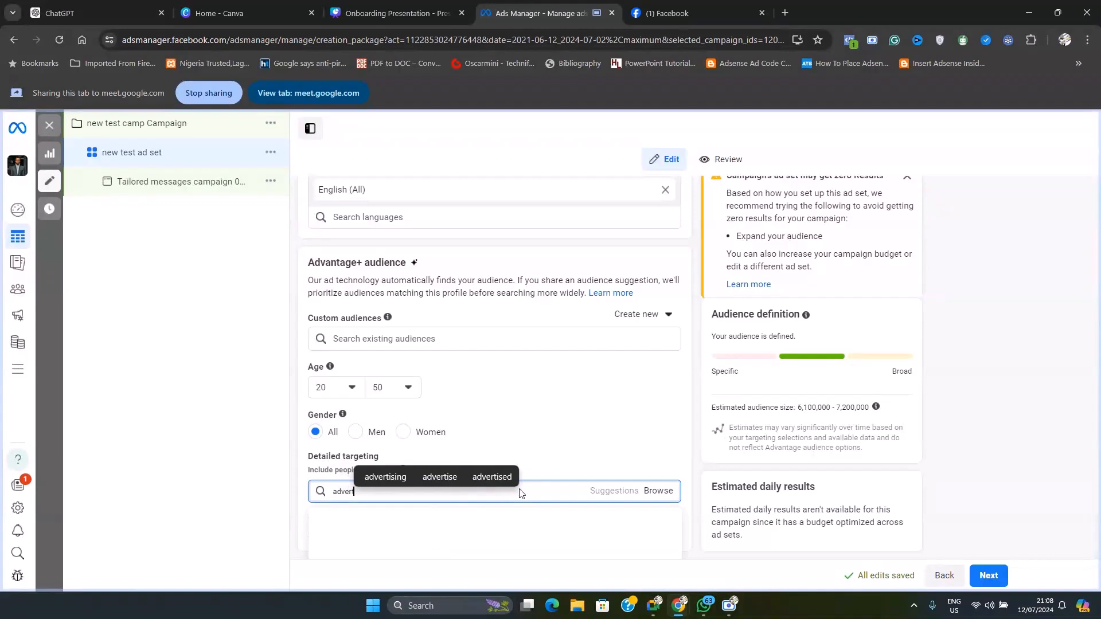
text(isi)
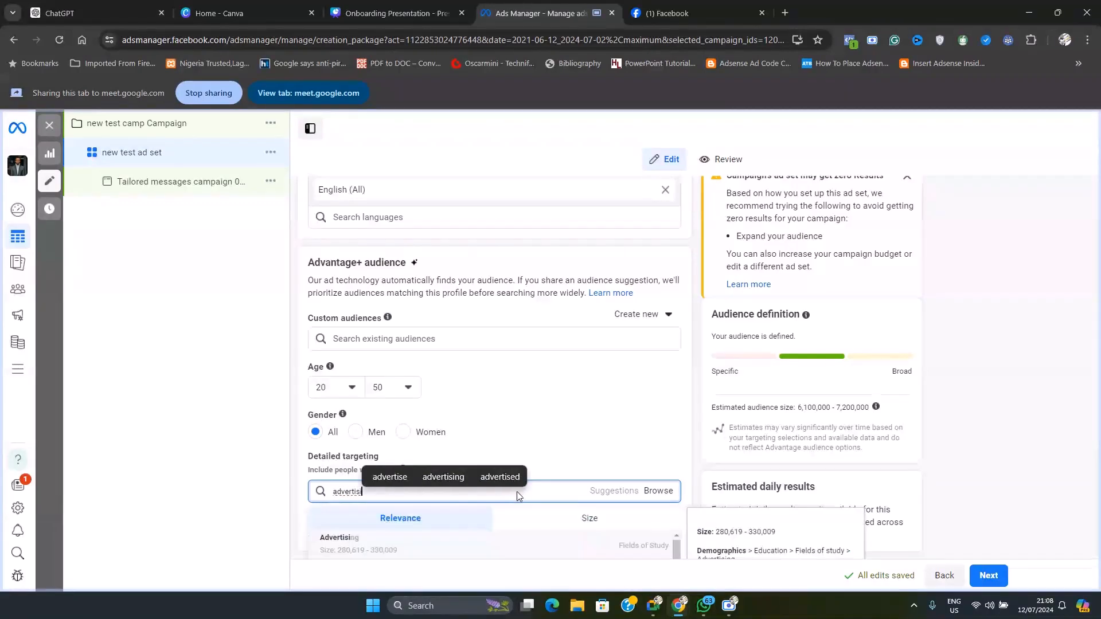
scroll(617, 444, down, 4)
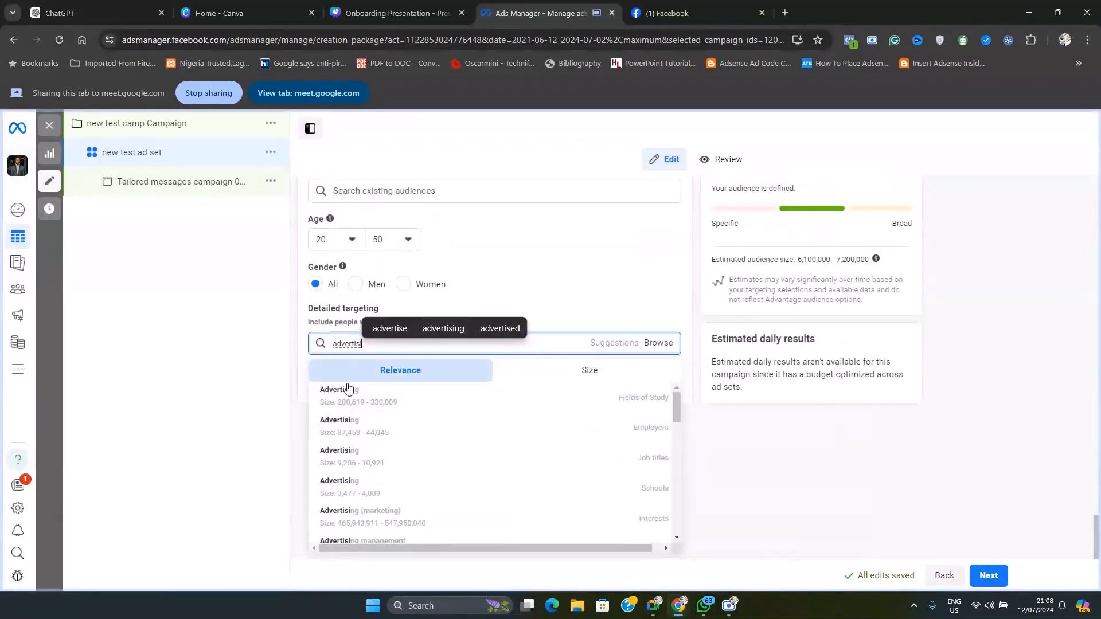
scroll(348, 388, down, 1)
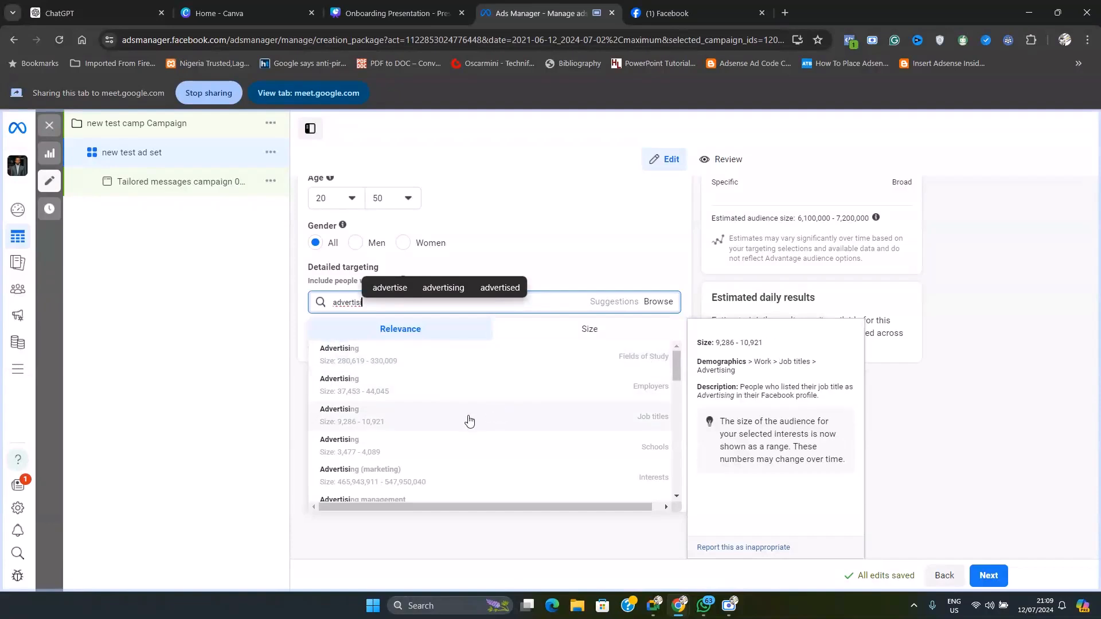
scroll(458, 421, down, 1)
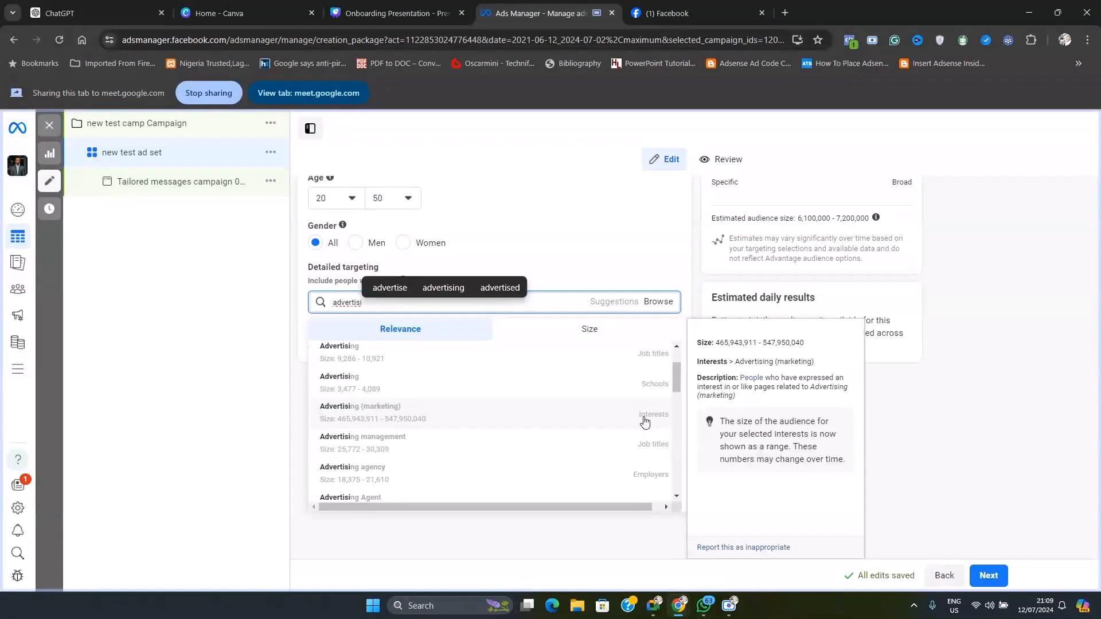
click(544, 418)
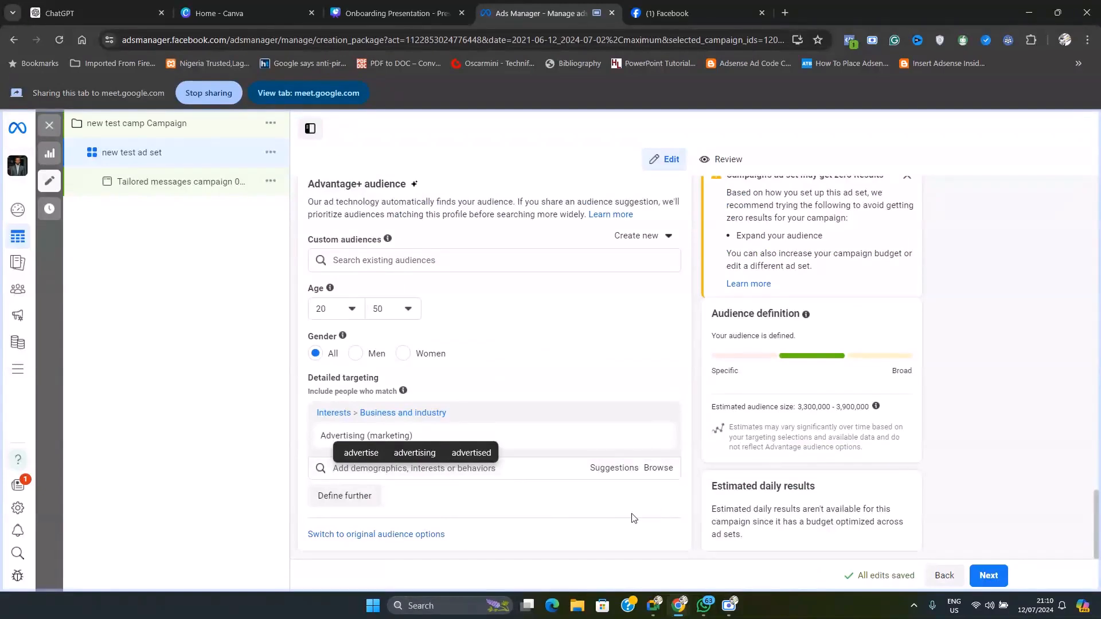
From the targeting suggestions, add the interests Marketing (business & finance), Digital marketing, Online advertising and Social media marketing
click(614, 468)
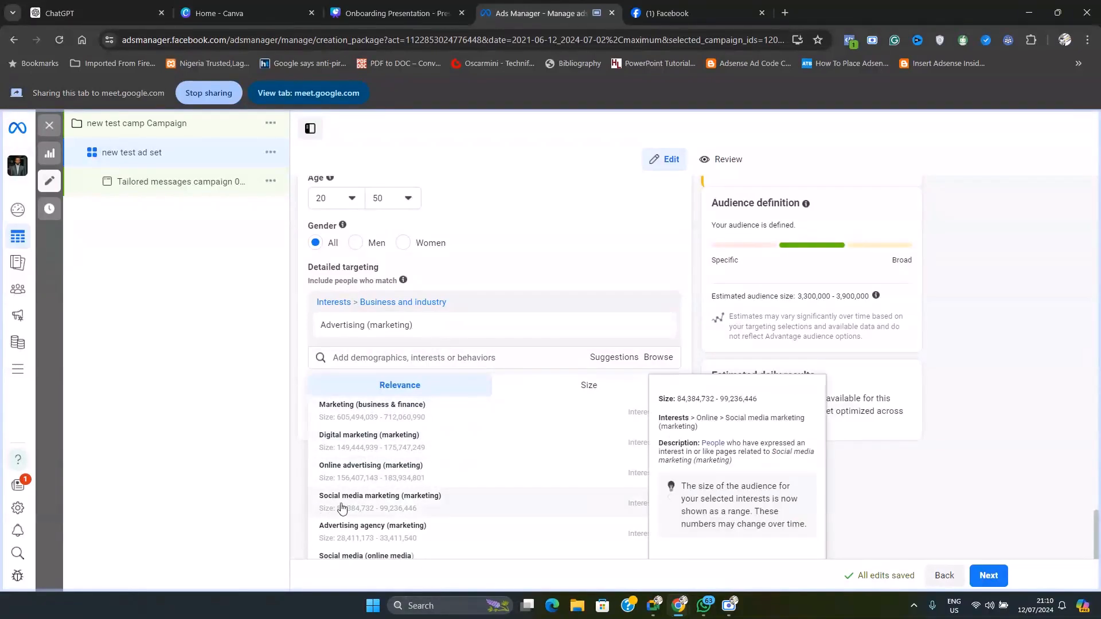
scroll(413, 530, down, 3)
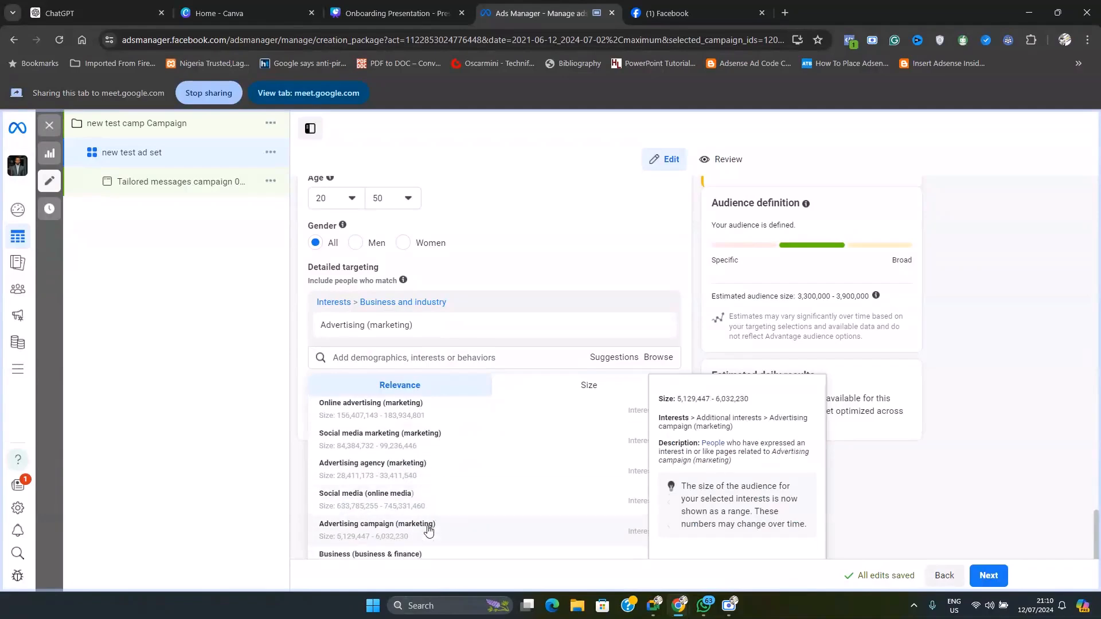
scroll(375, 499, down, 5)
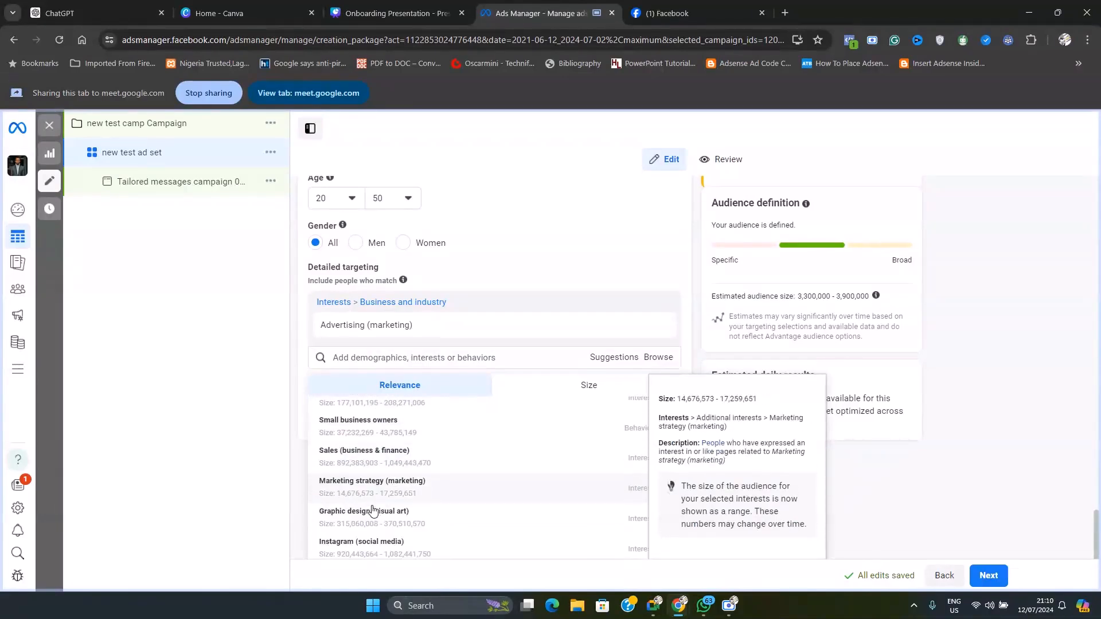
scroll(401, 503, up, 8)
scroll(400, 502, up, 5)
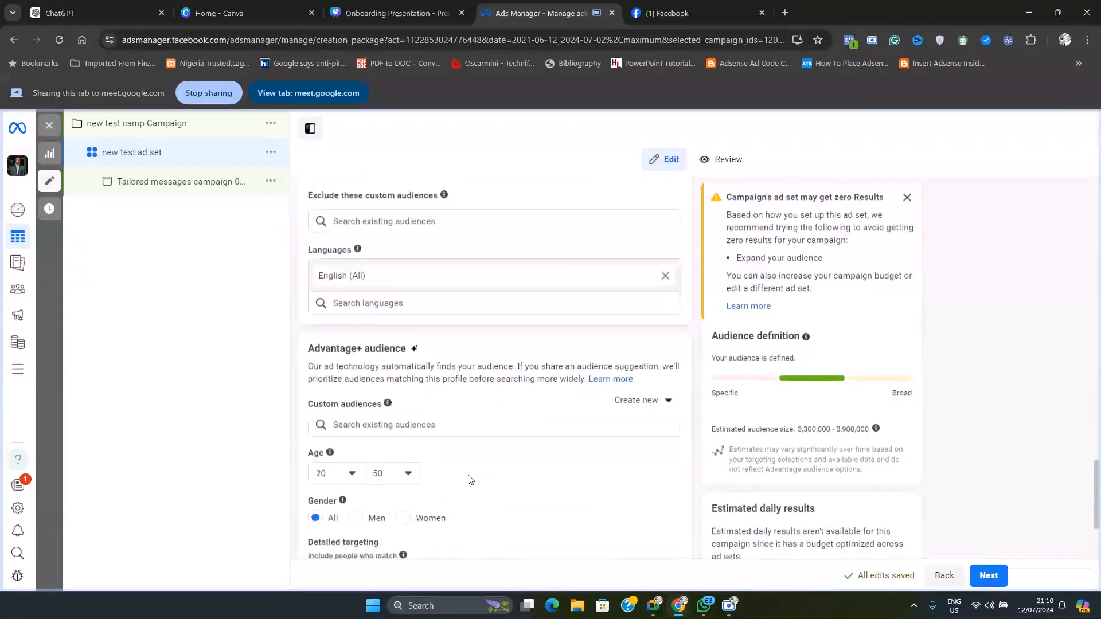
scroll(433, 502, down, 5)
scroll(433, 501, up, 5)
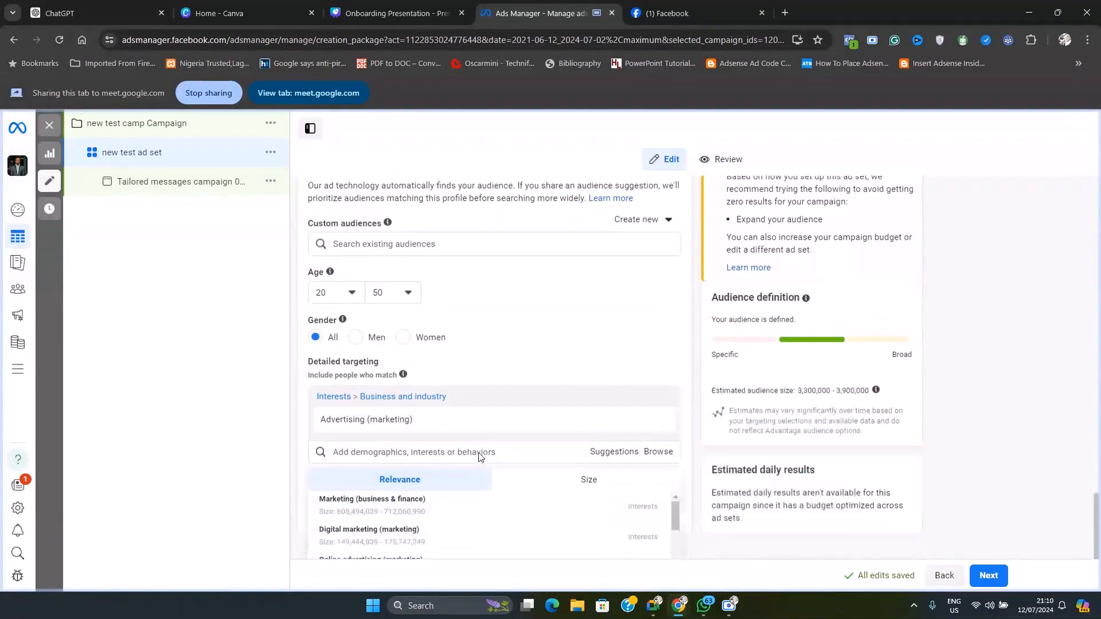
scroll(390, 402, down, 3)
click(389, 401)
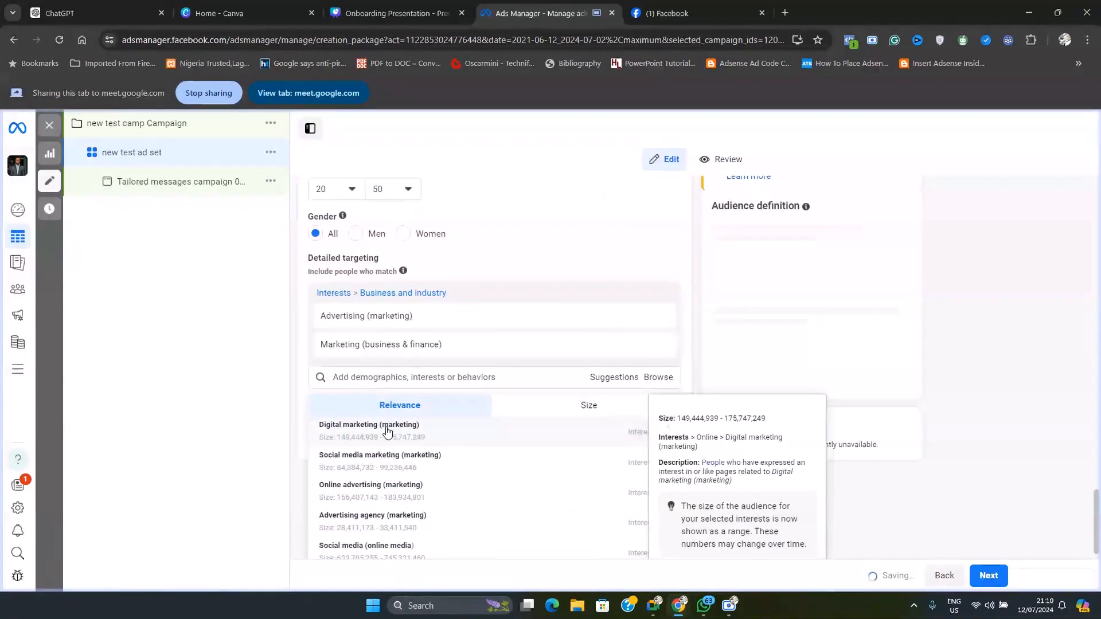
click(386, 434)
click(364, 481)
click(365, 512)
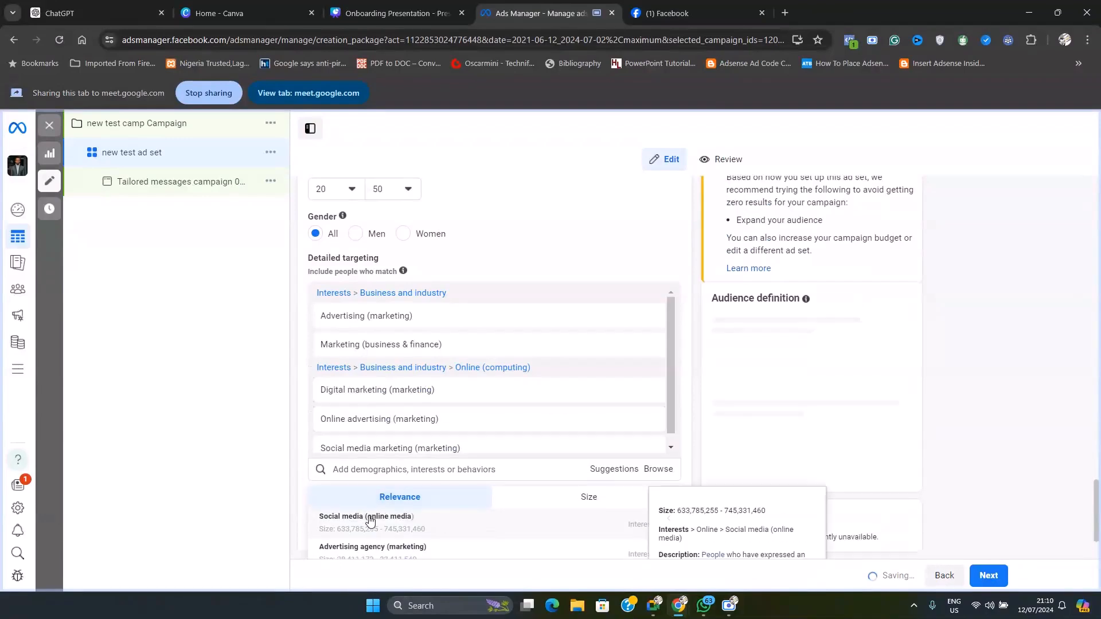
Add the suggested interests Social media (online media), Facebook (social media) and Instagram (social media)
click(374, 529)
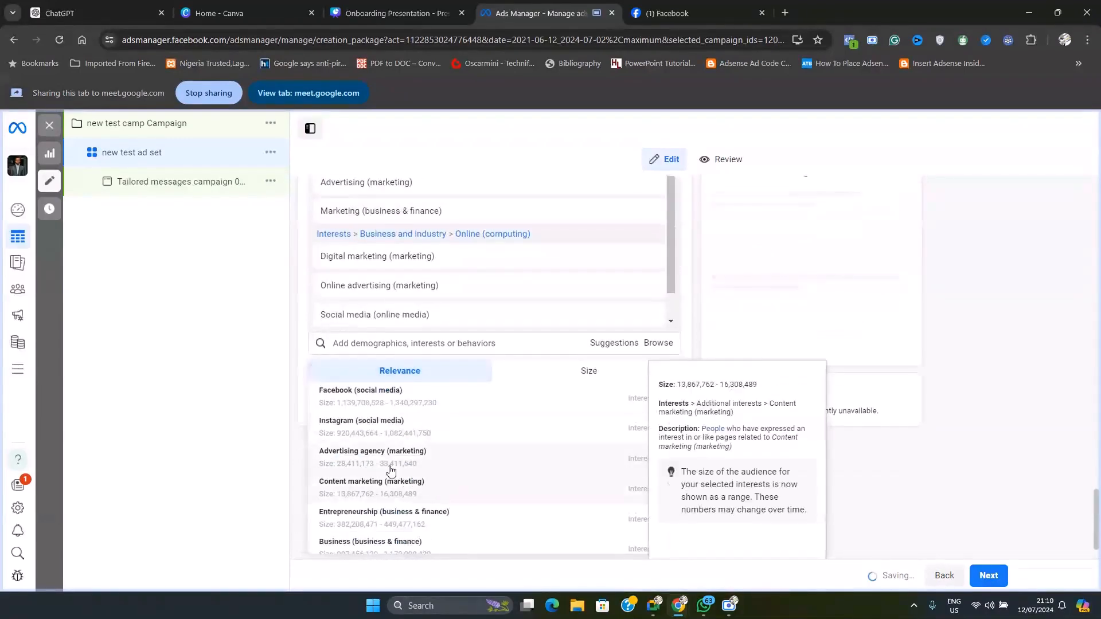
click(380, 470)
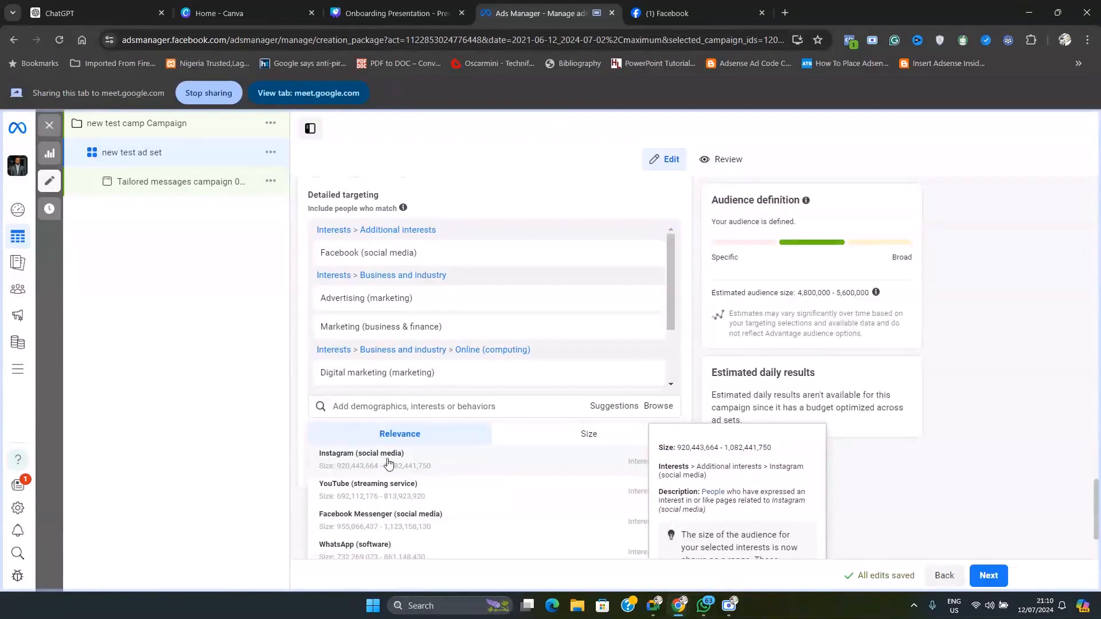
scroll(388, 462, down, 1)
scroll(390, 465, up, 1)
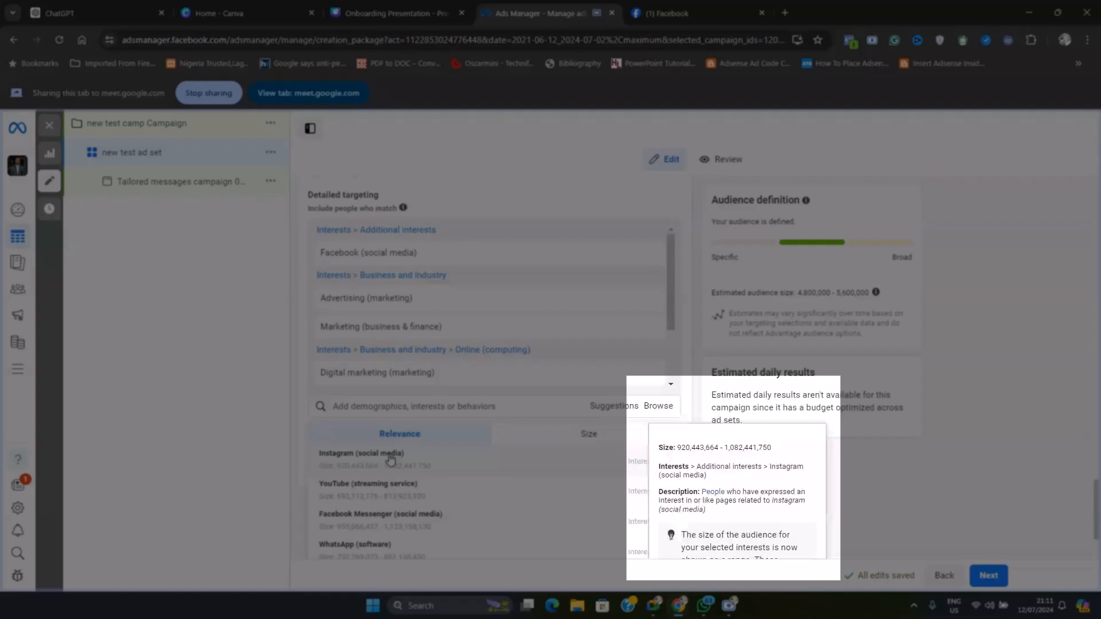
click(390, 458)
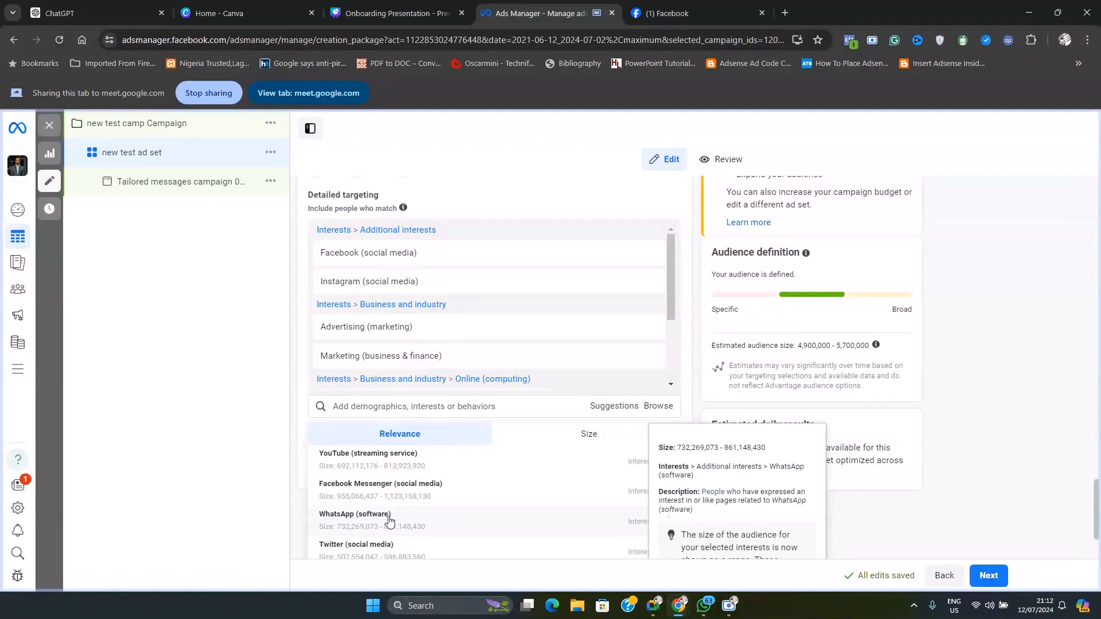
Add the suggested interests WhatsApp (software), Snapchat (social media), Twitter (social media) and YouTube (streaming service)
click(365, 519)
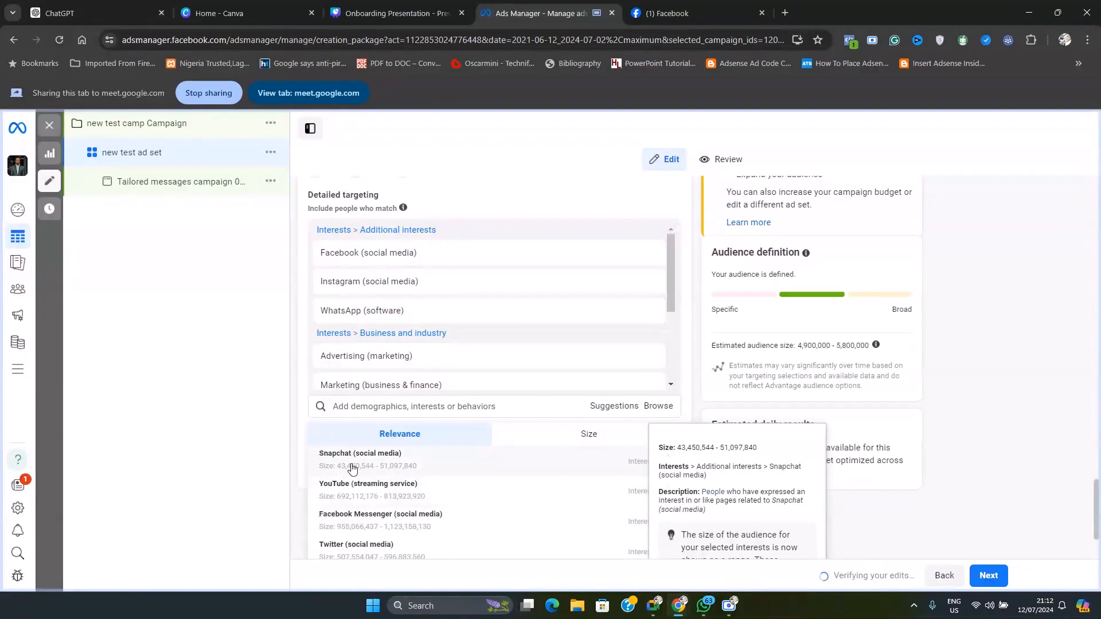
click(373, 464)
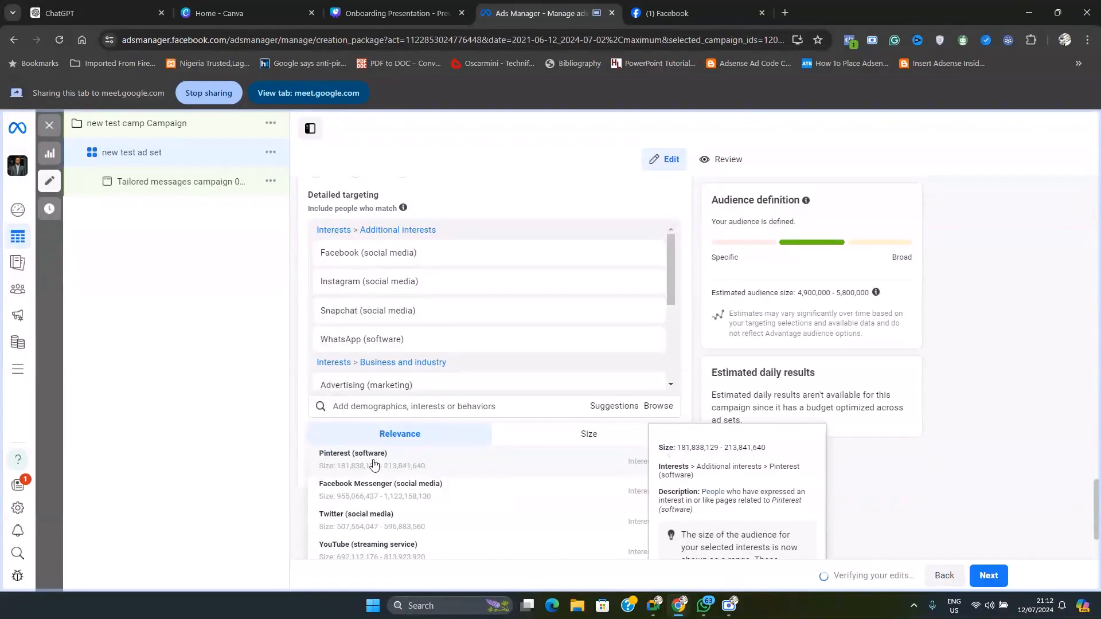
click(357, 523)
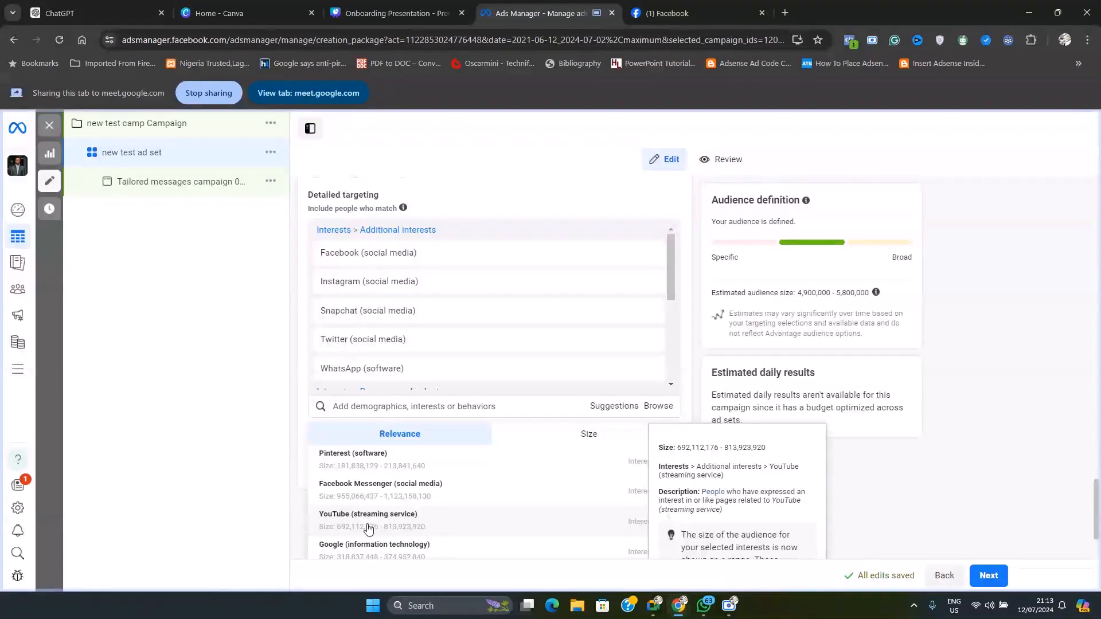
click(409, 518)
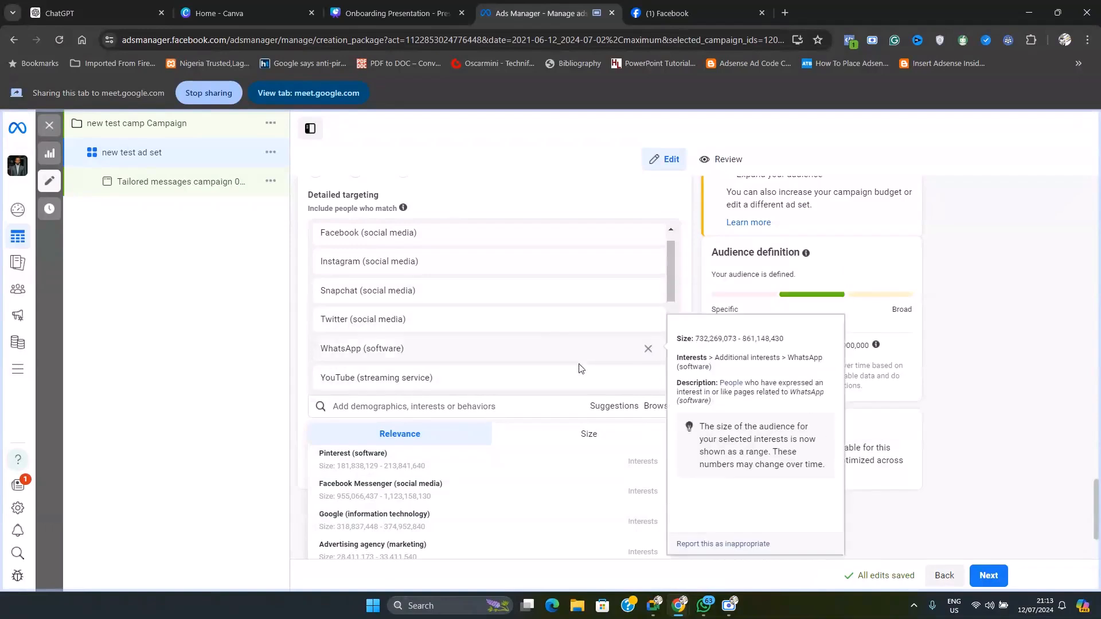
Close the suggestions list and examine the estimated audience size and the selected detailed targeting interests
click(862, 368)
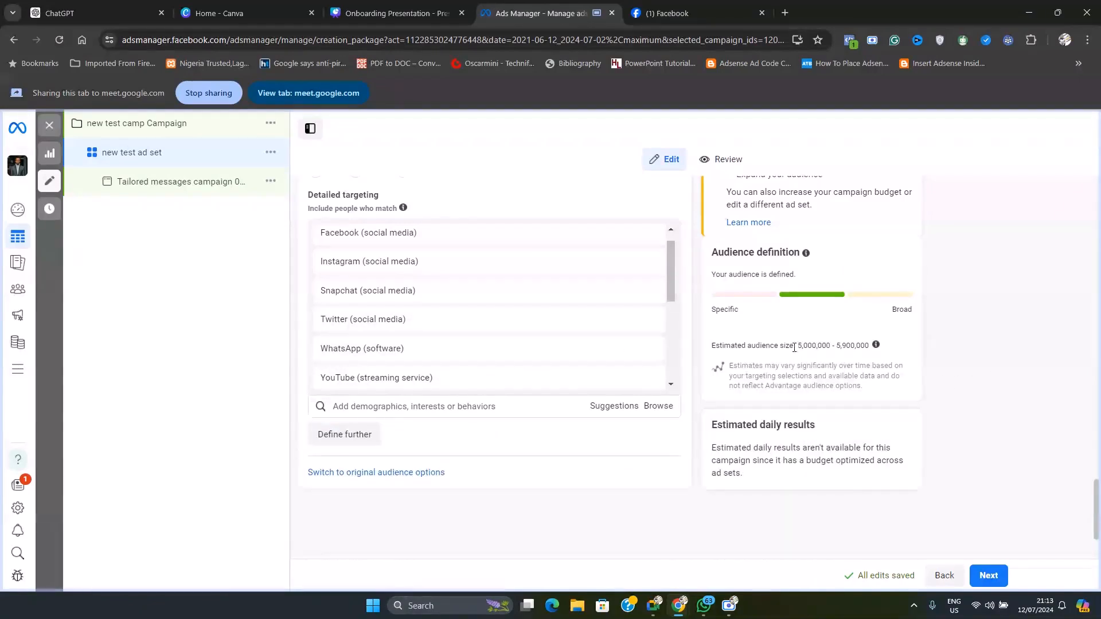
drag(797, 346, 876, 349)
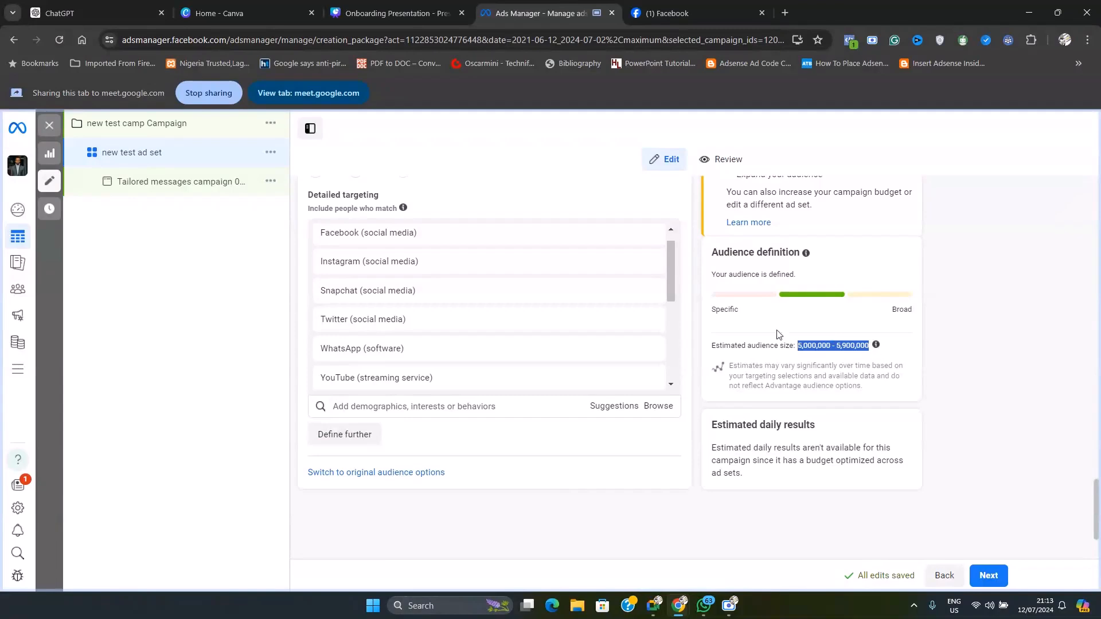
scroll(684, 259, up, 1)
scroll(619, 304, up, 3)
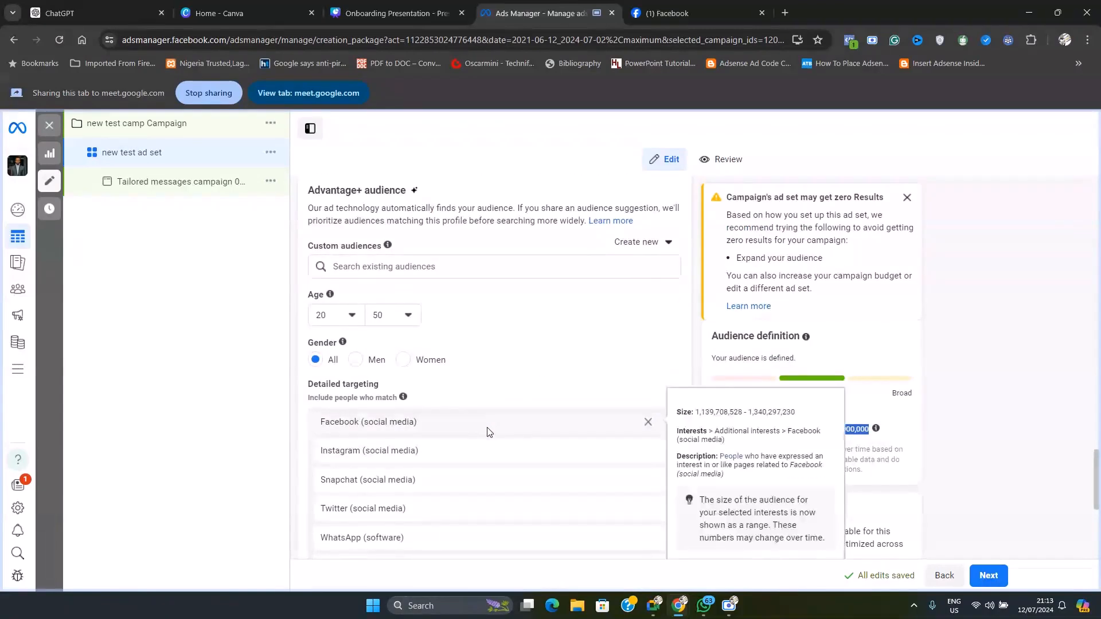
scroll(509, 467, down, 3)
scroll(647, 310, down, 1)
scroll(545, 300, down, 6)
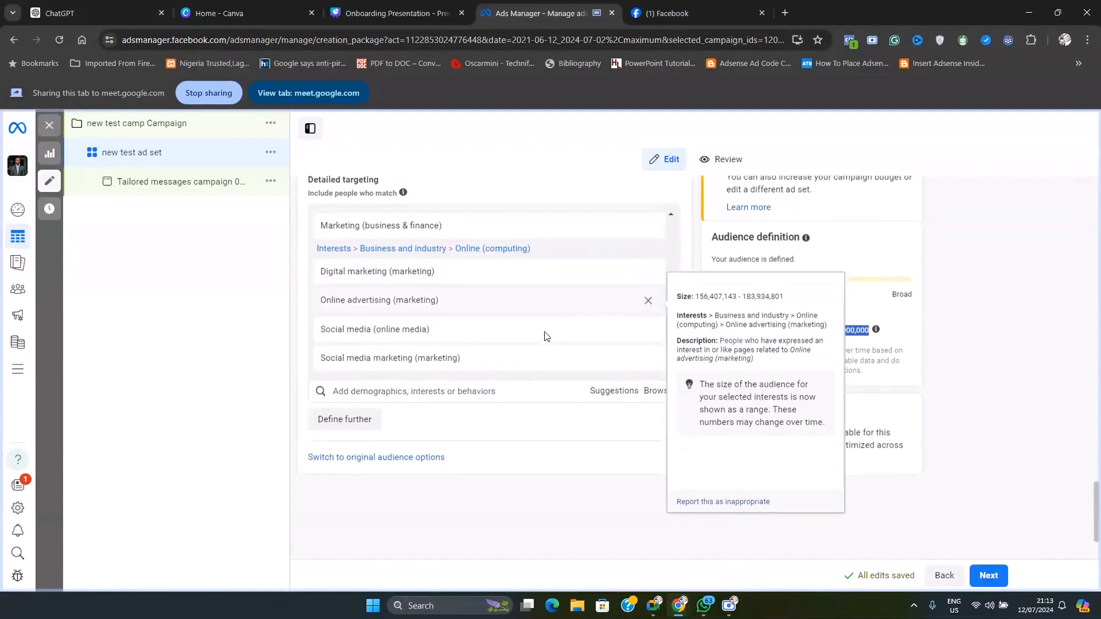
scroll(524, 378, up, 3)
scroll(524, 385, up, 5)
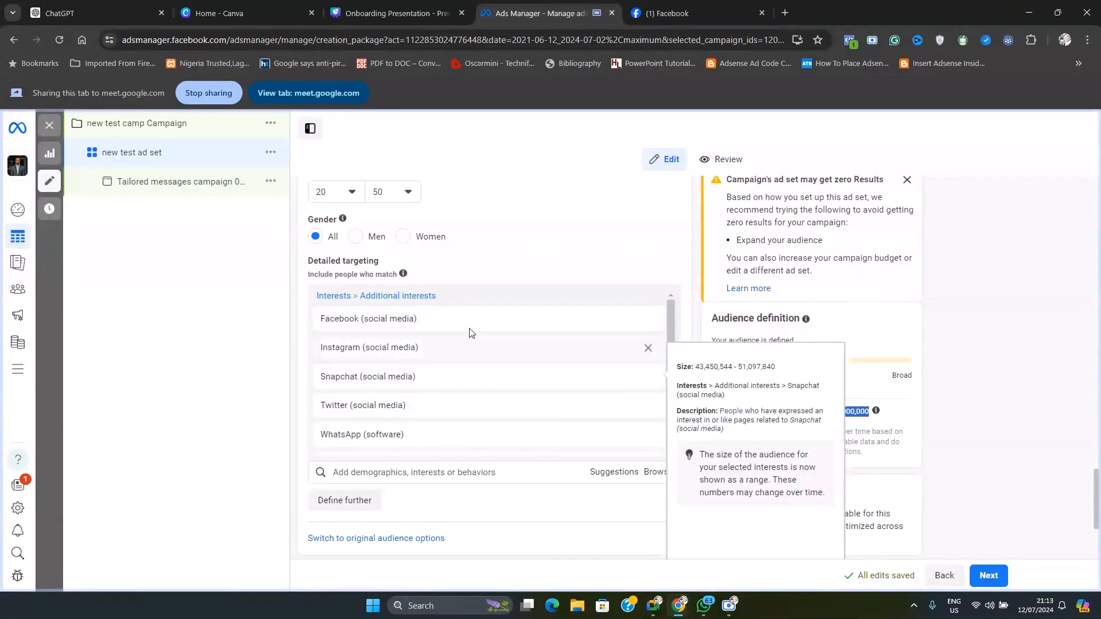
Review the ad set's audience settings from the detailed targeting interests back to the languages, minimum age and location map
click(451, 472)
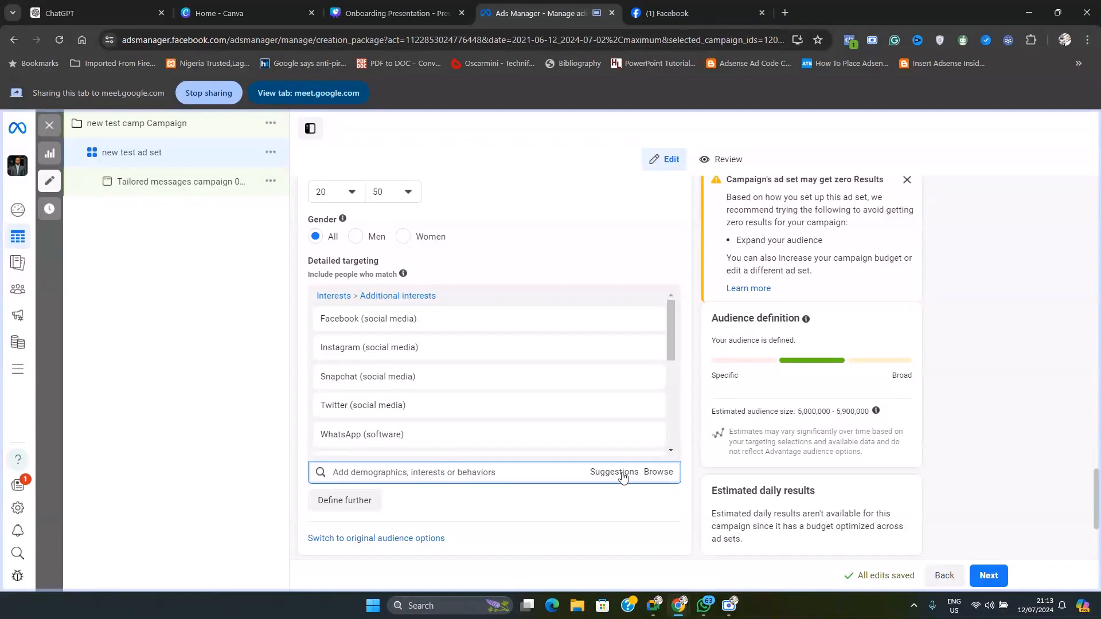
scroll(505, 510, up, 1)
scroll(508, 504, down, 3)
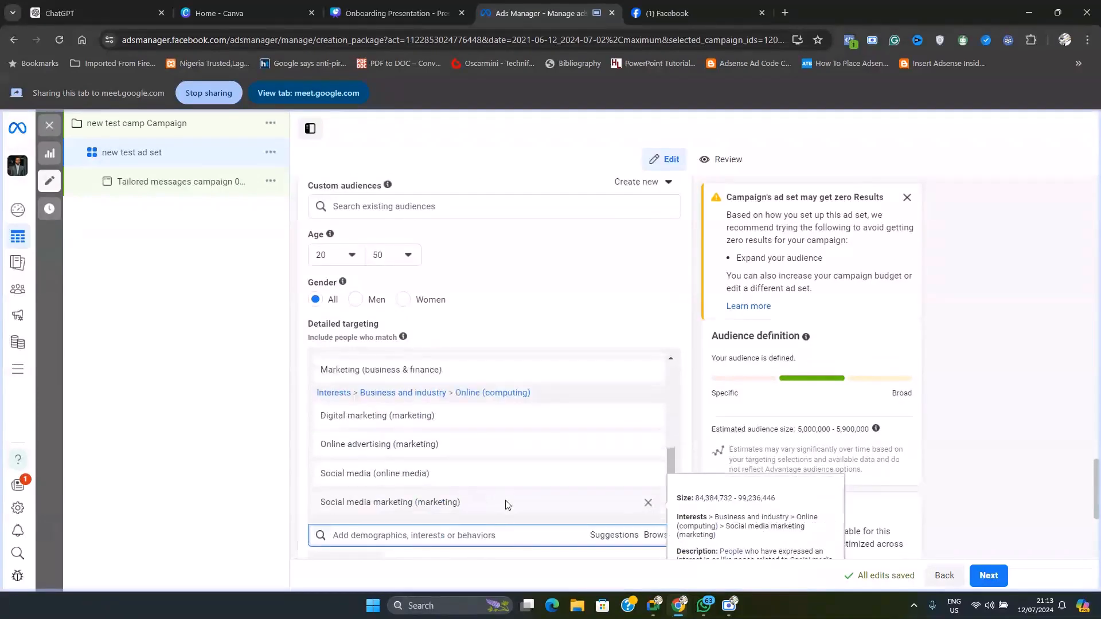
scroll(548, 514, down, 3)
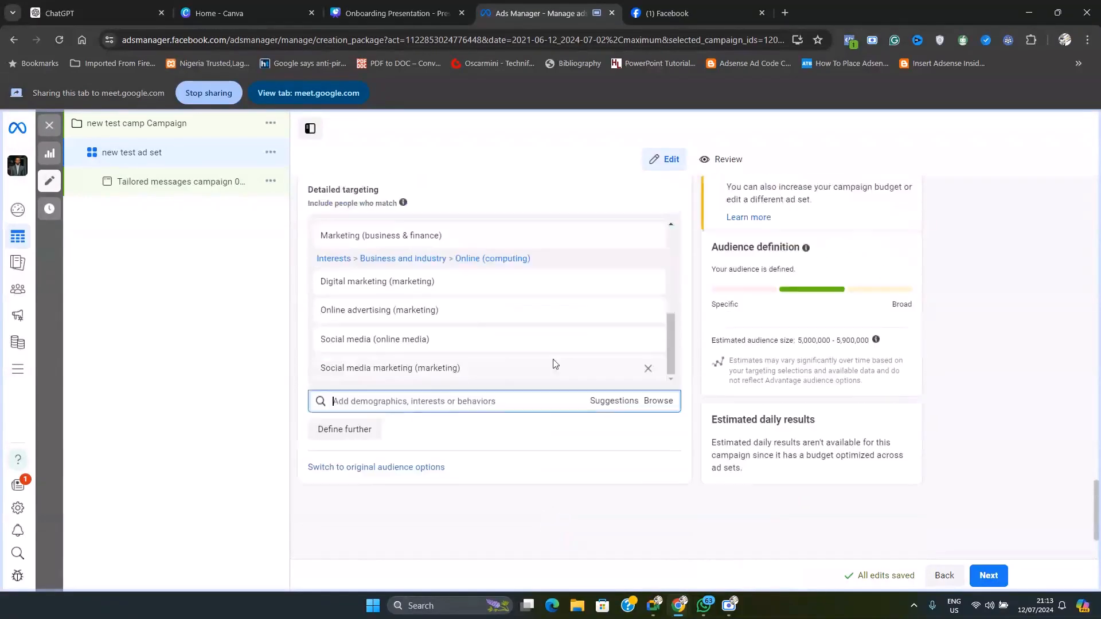
scroll(554, 364, up, 10)
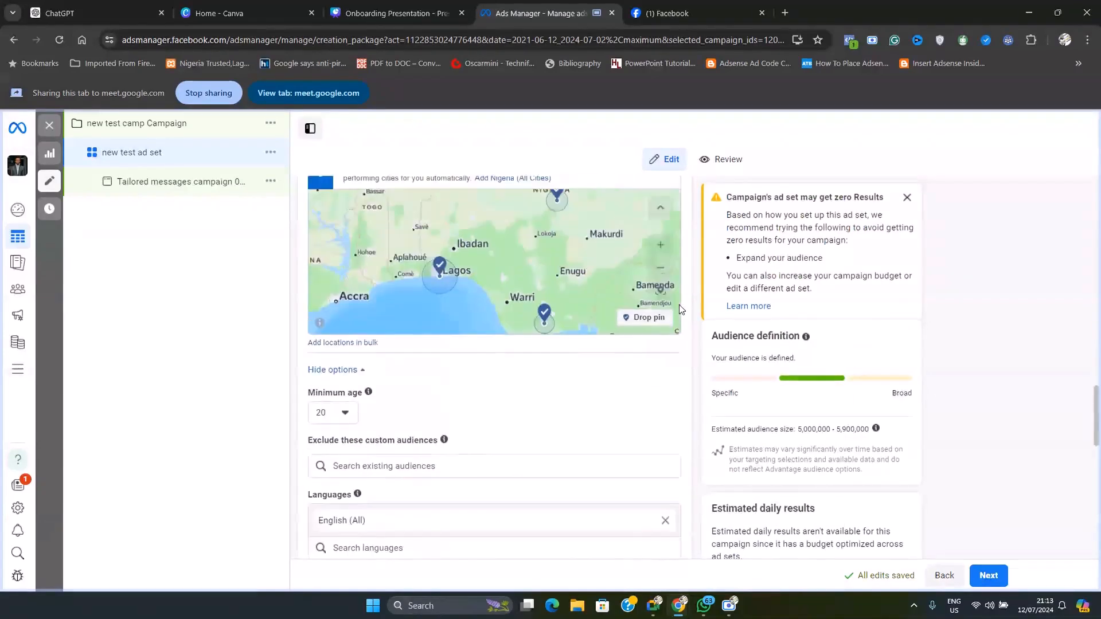
Finish reviewing the ad set's audience settings and continue to the ad level, at the start of the ad's settings
scroll(679, 309, up, 4)
scroll(698, 465, down, 10)
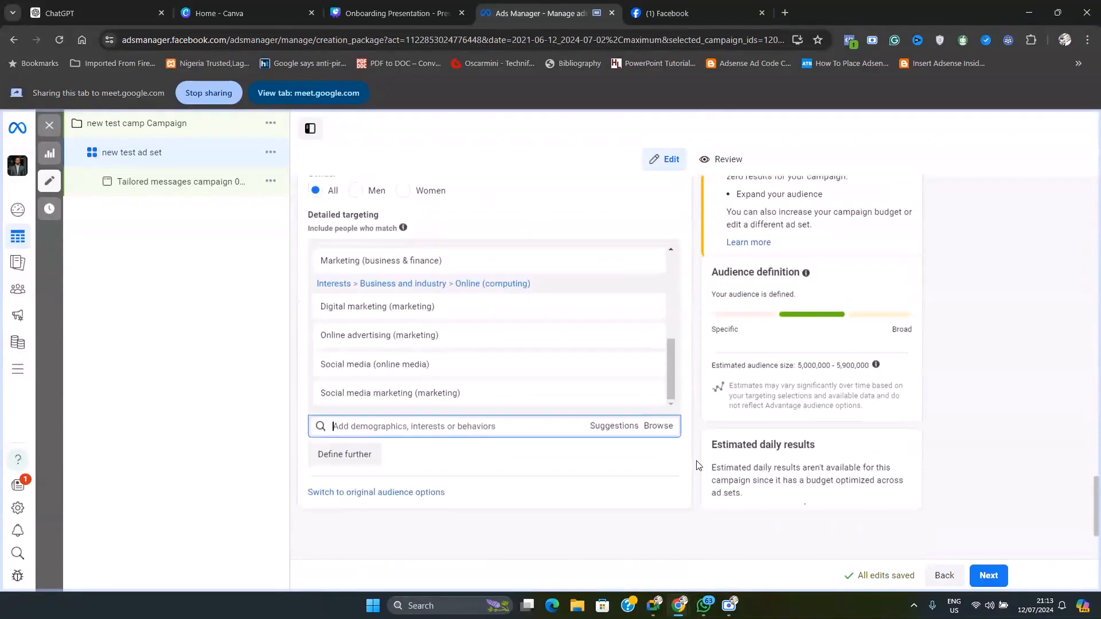
scroll(697, 476, down, 3)
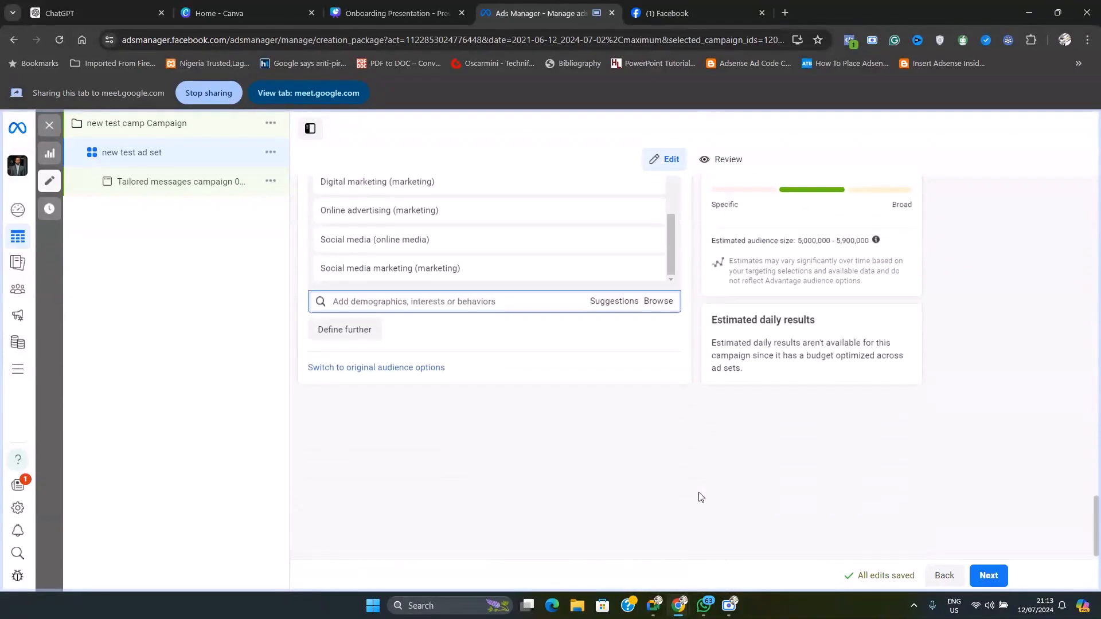
click(994, 585)
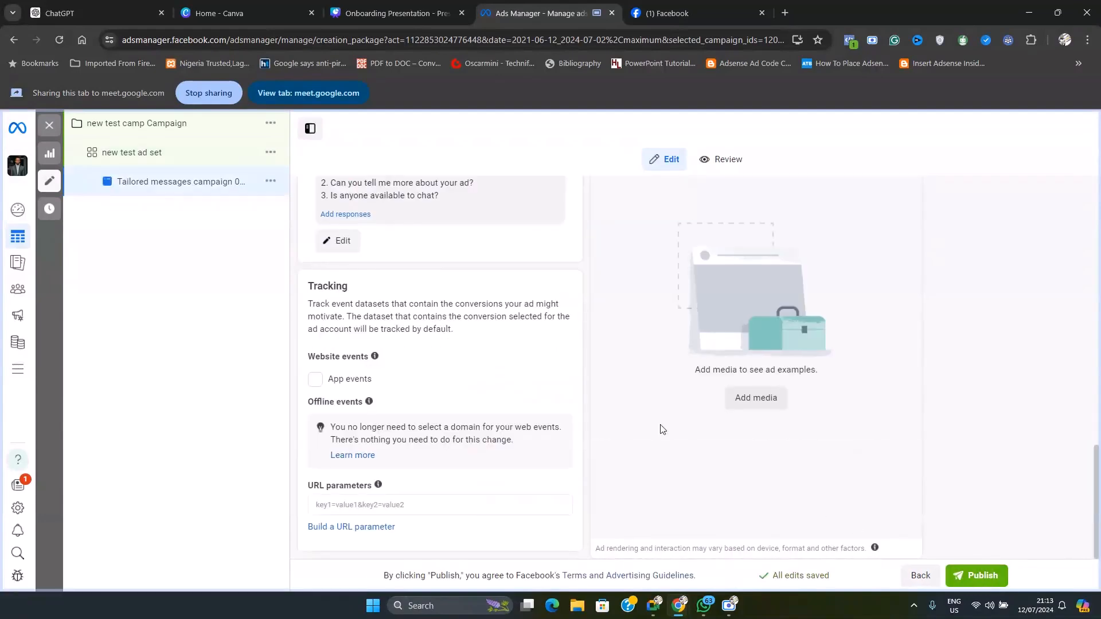
scroll(576, 410, up, 6)
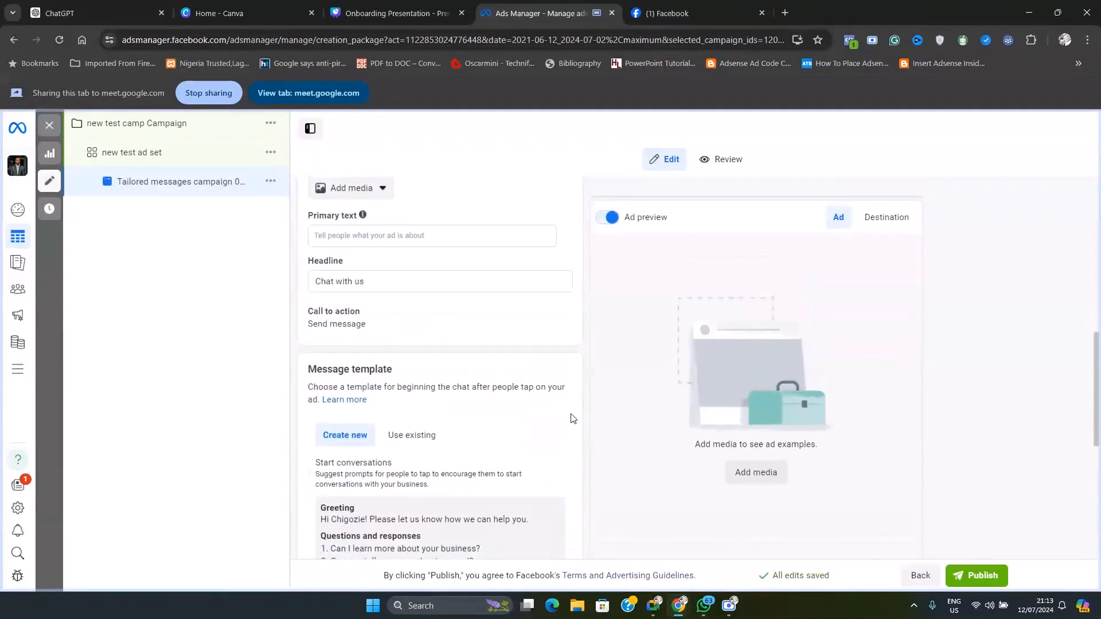
scroll(571, 419, up, 10)
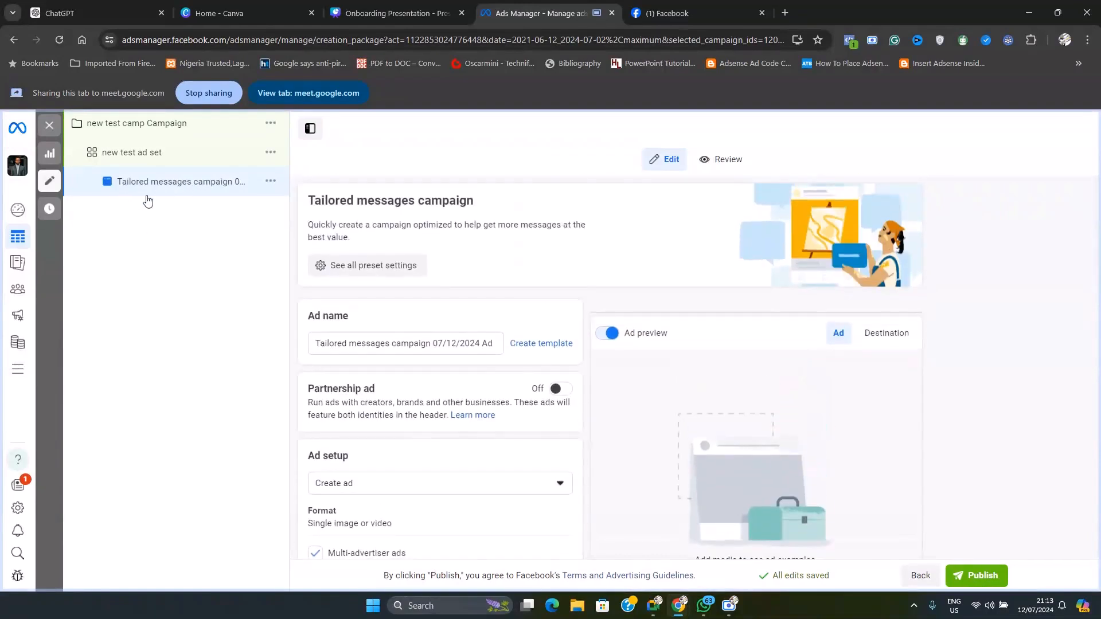
Rename the ad as "Ad section"
click(409, 345)
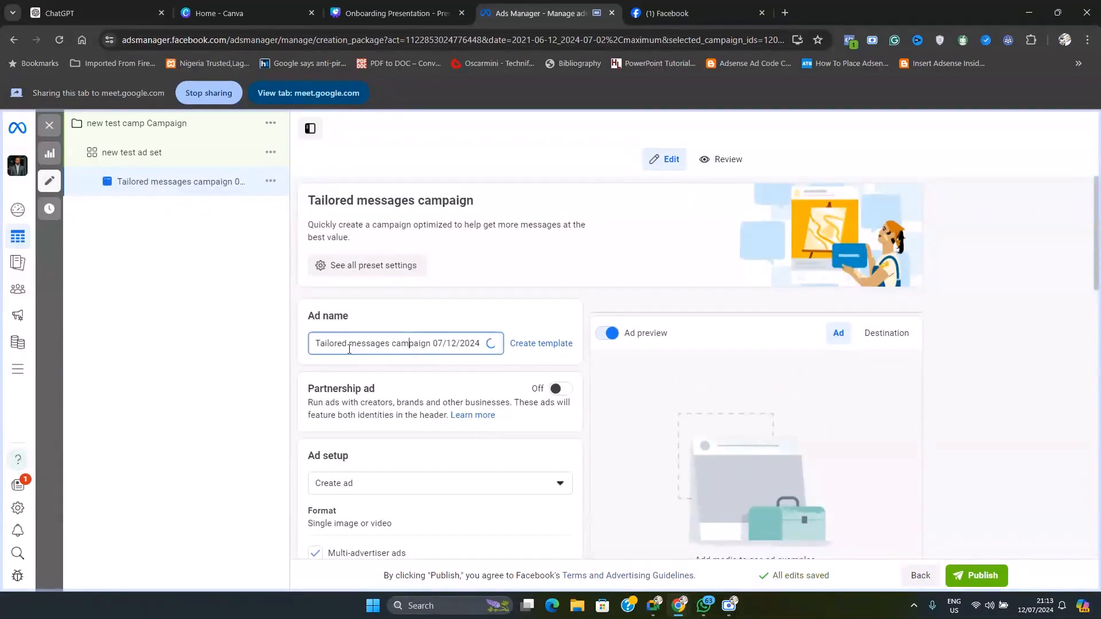
triple_click(408, 347)
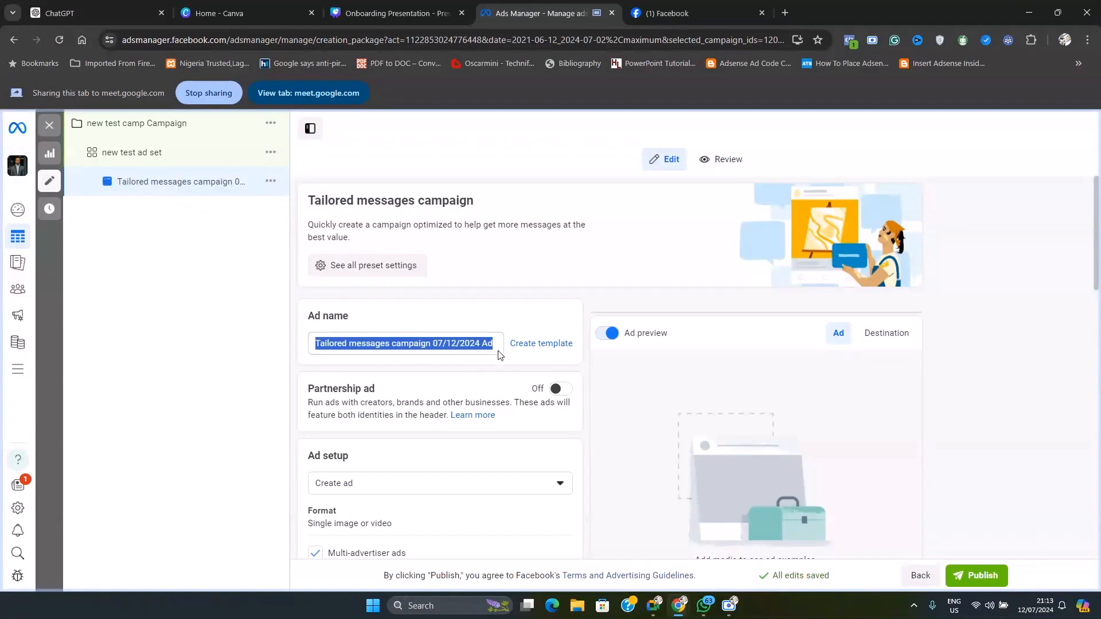
click(473, 341)
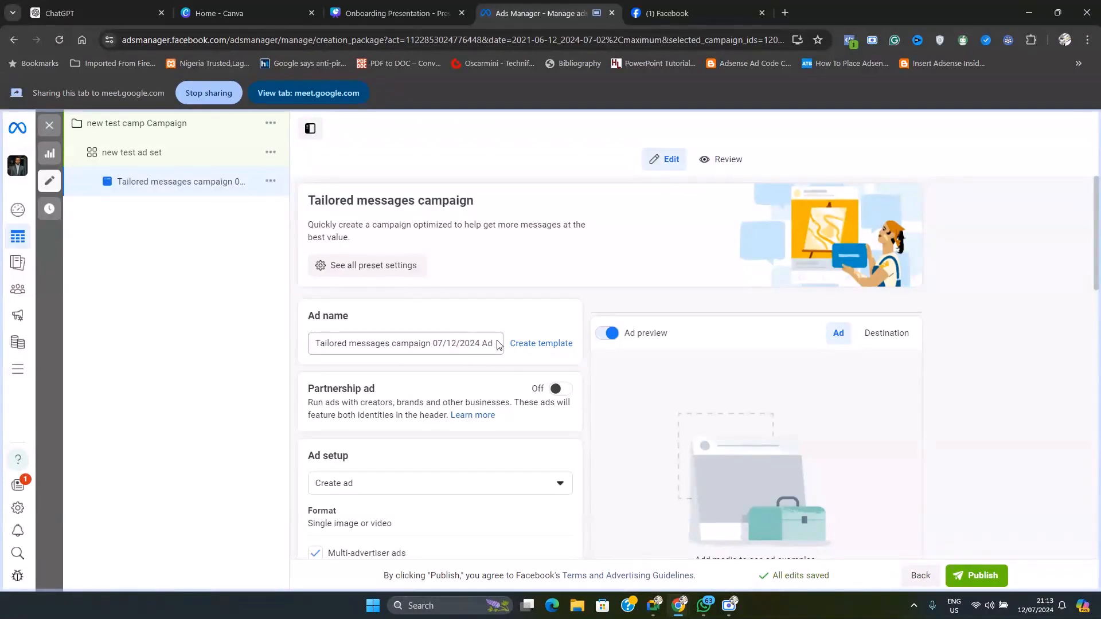
drag(494, 343, 232, 339)
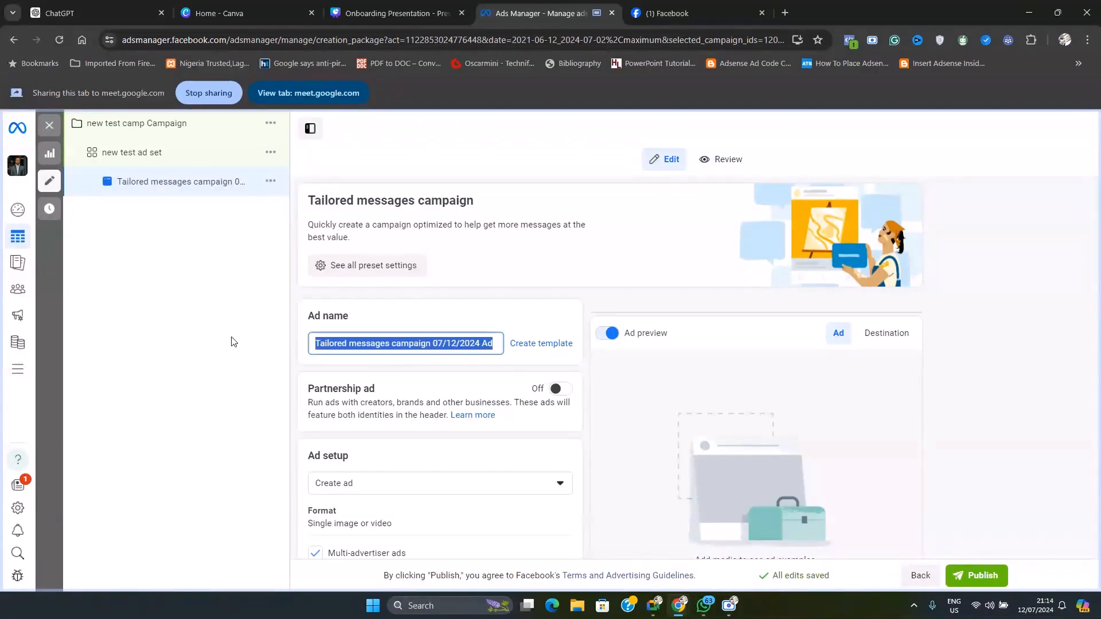
text(Ad s)
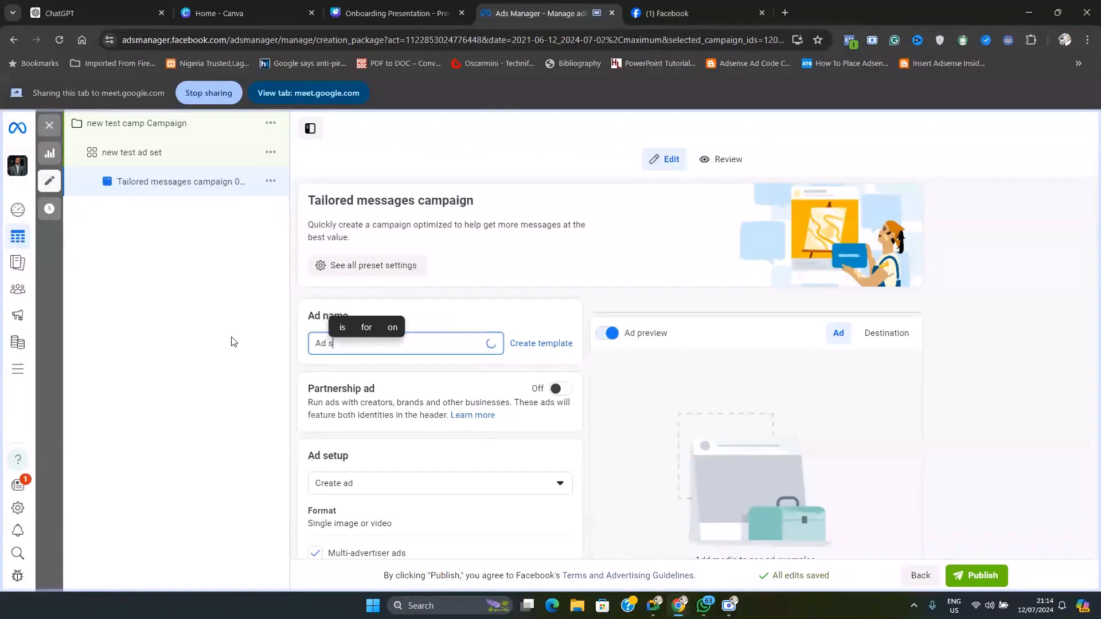
text(ection)
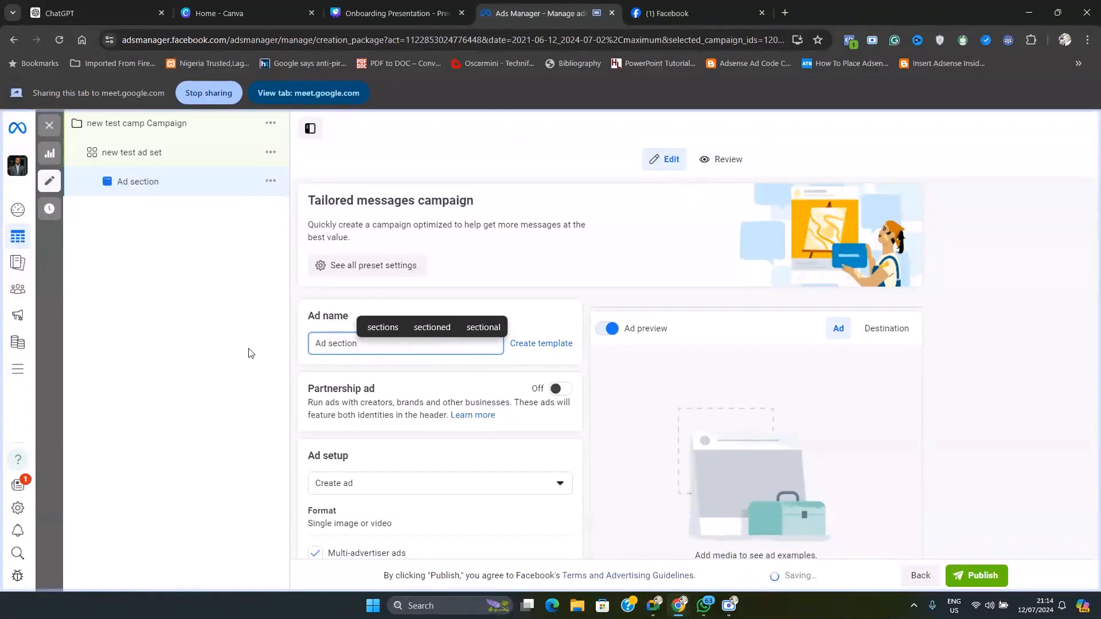
click(318, 365)
Open the Ad setup choices for the ad to see how it can be created
scroll(504, 347, down, 1)
scroll(504, 351, down, 3)
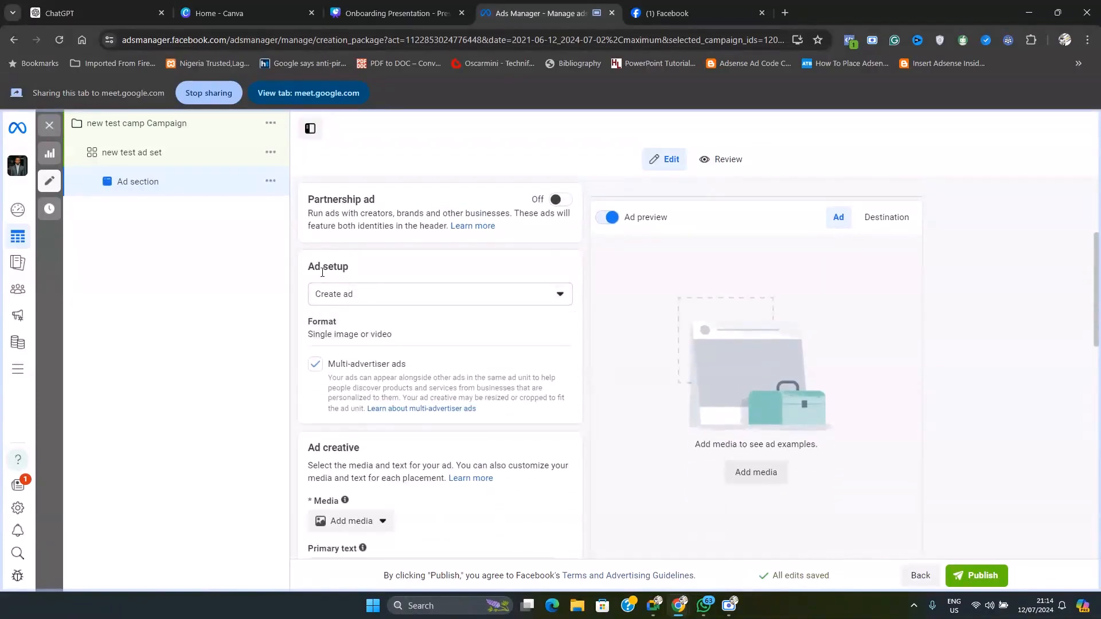
drag(310, 267, 348, 267)
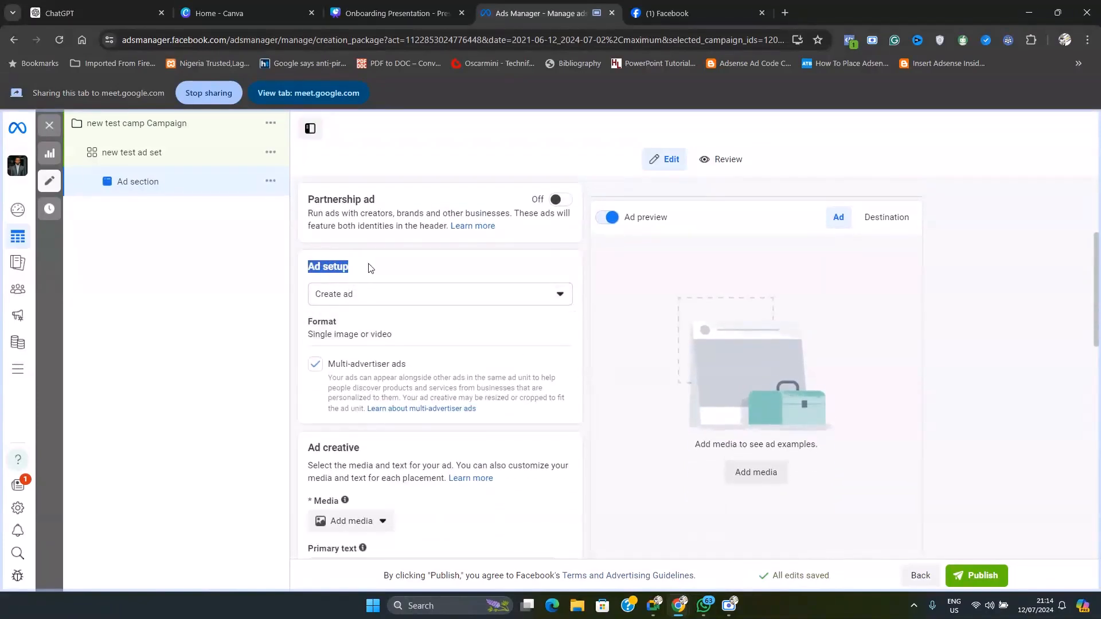
click(437, 296)
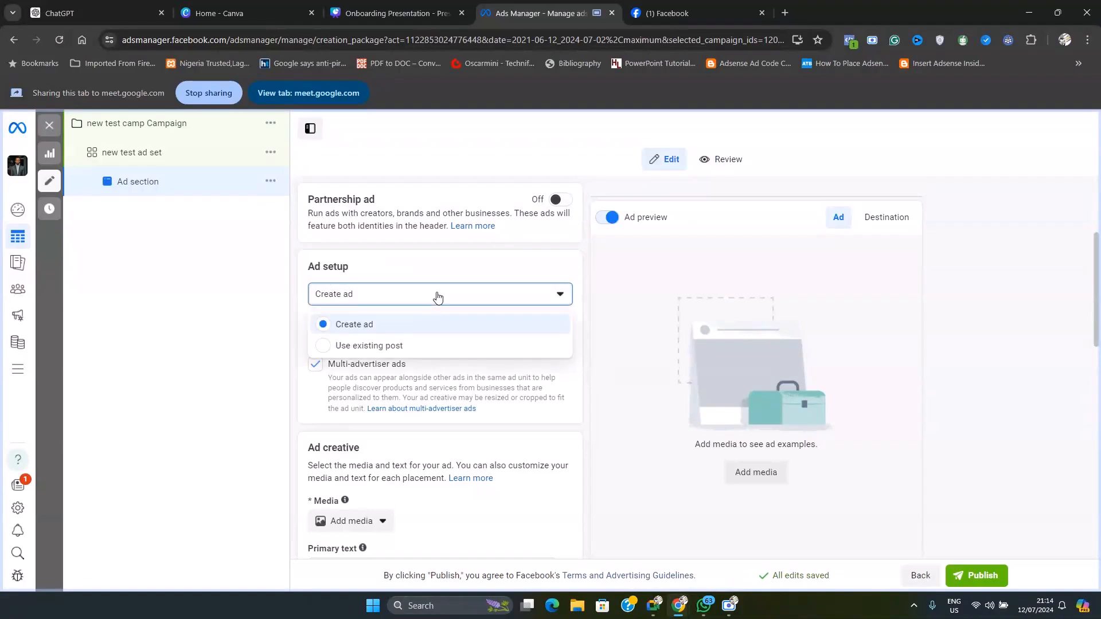
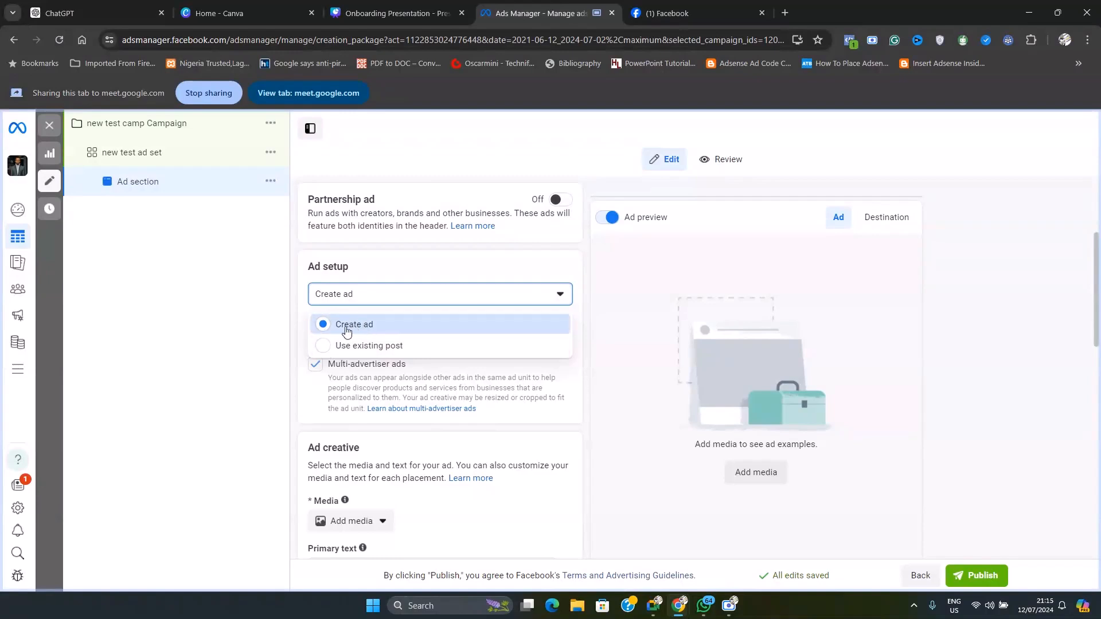
Keep Create ad as the ad setup and open the media type choices for the ad creative
click(377, 327)
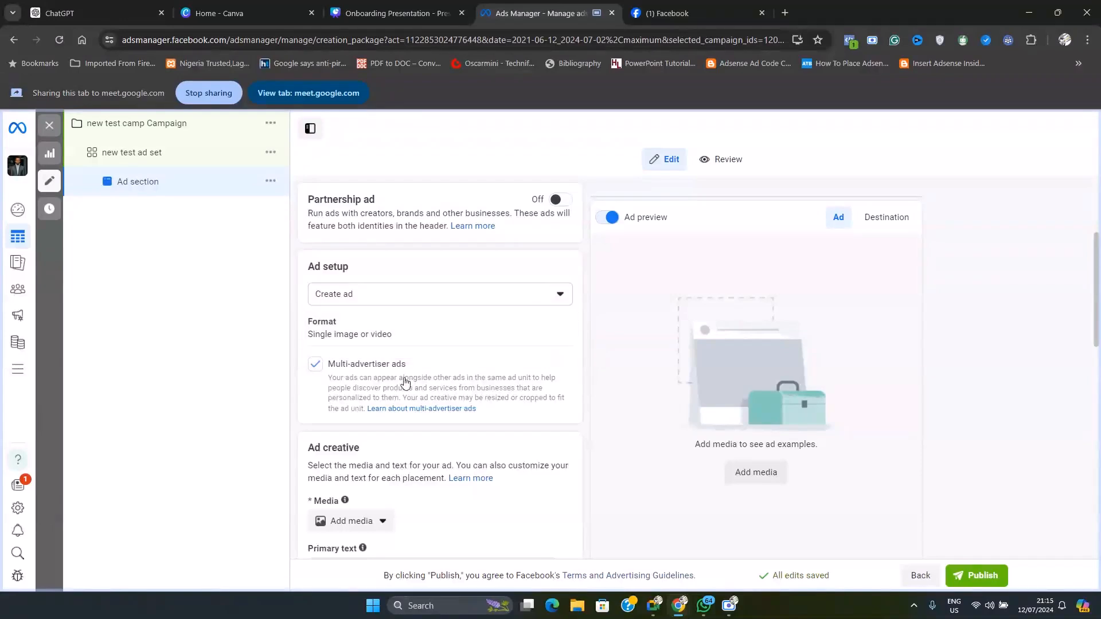
scroll(436, 404, down, 3)
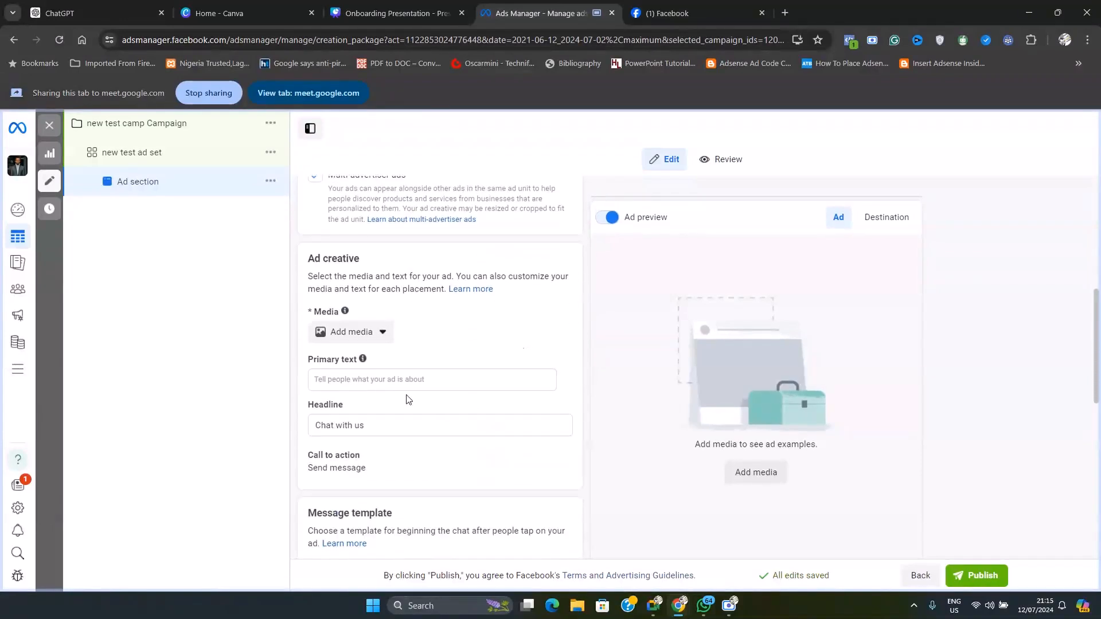
click(381, 337)
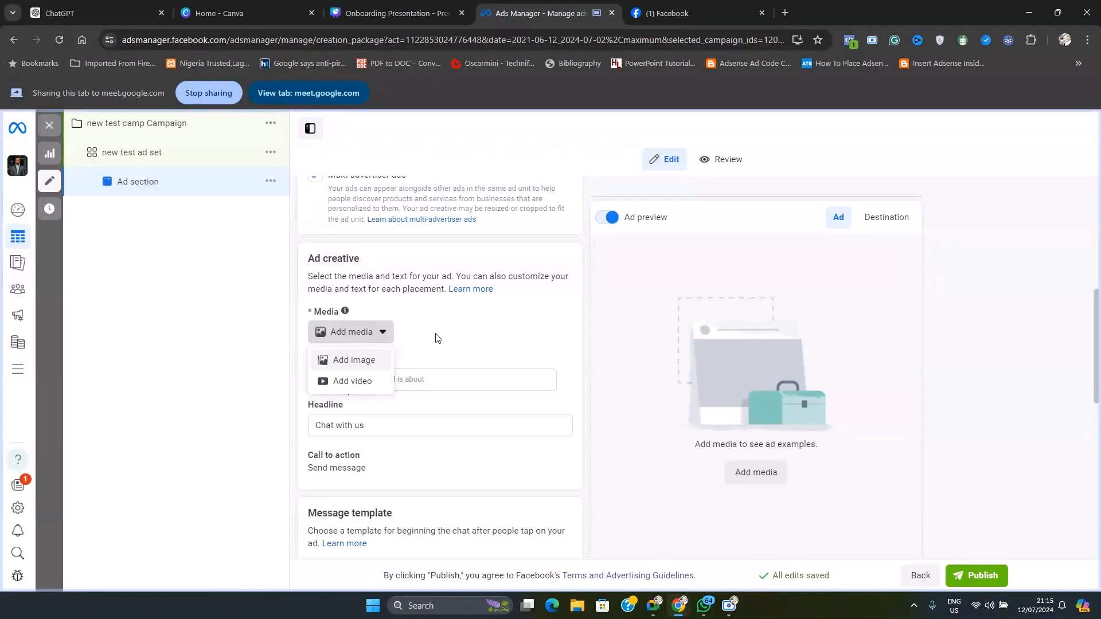
Switch the ad setup to Use existing post, look over the suggested posts and open the post selection for the ad's media
scroll(484, 315, up, 3)
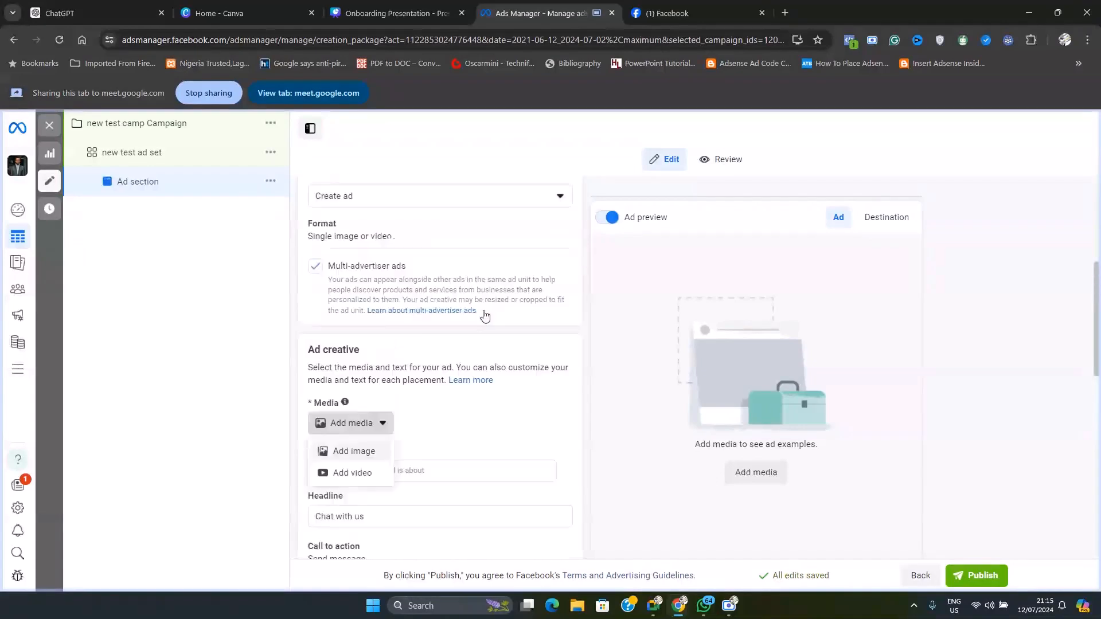
click(408, 236)
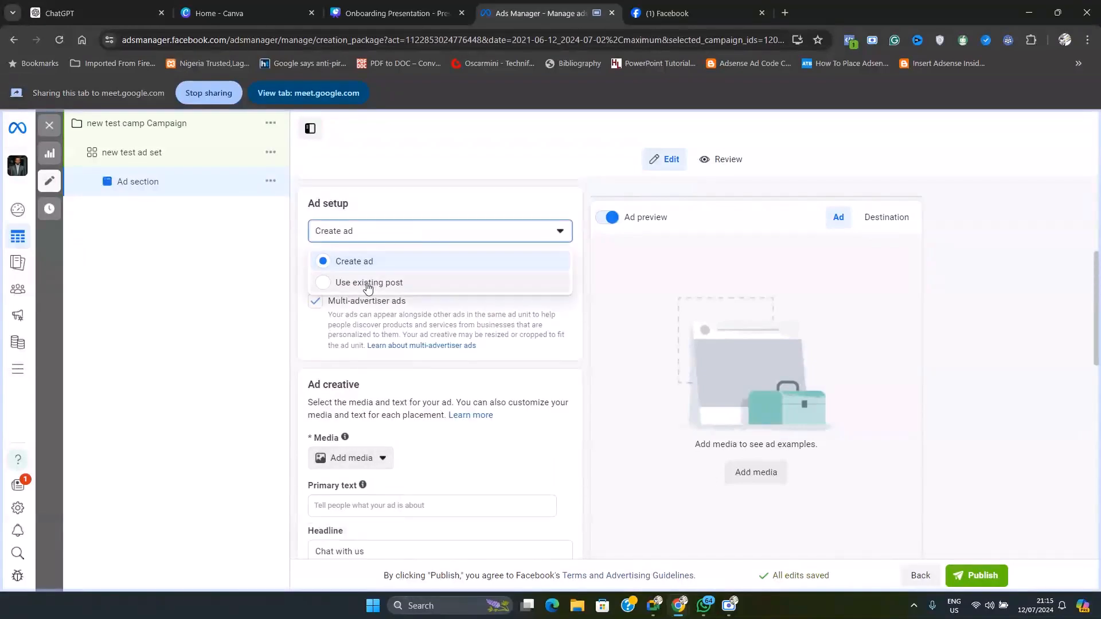
click(370, 283)
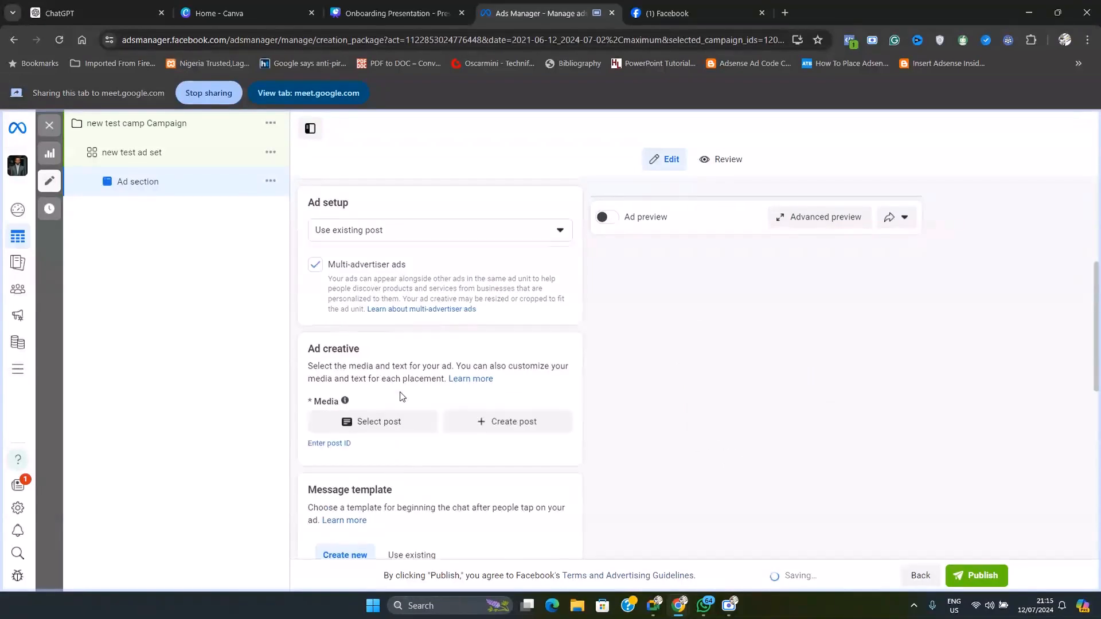
scroll(390, 366, down, 1)
click(388, 364)
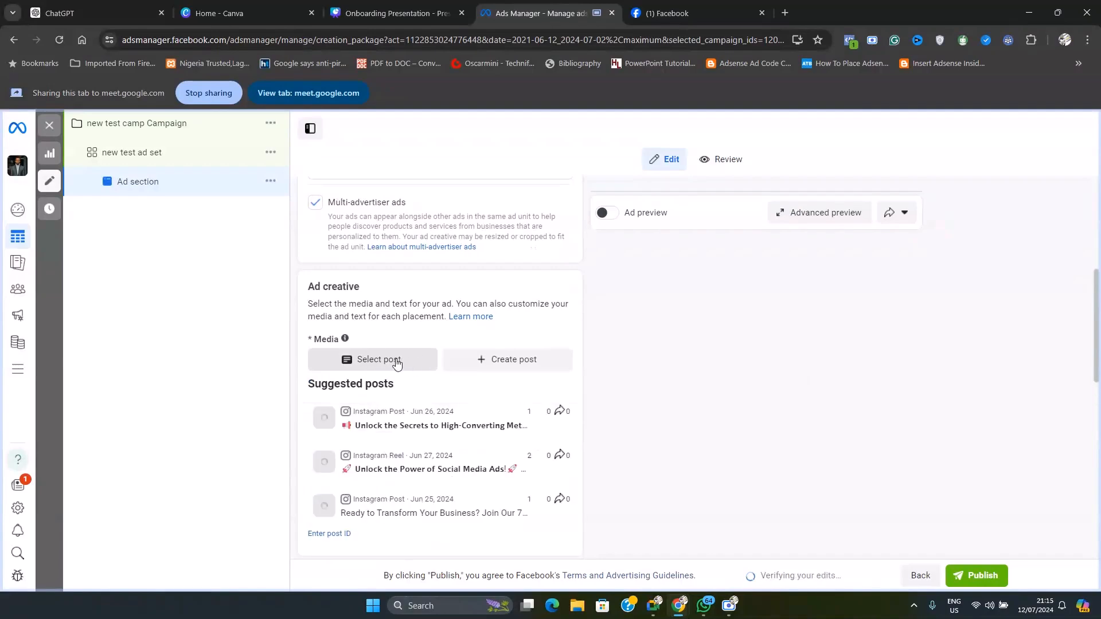
scroll(396, 362, down, 2)
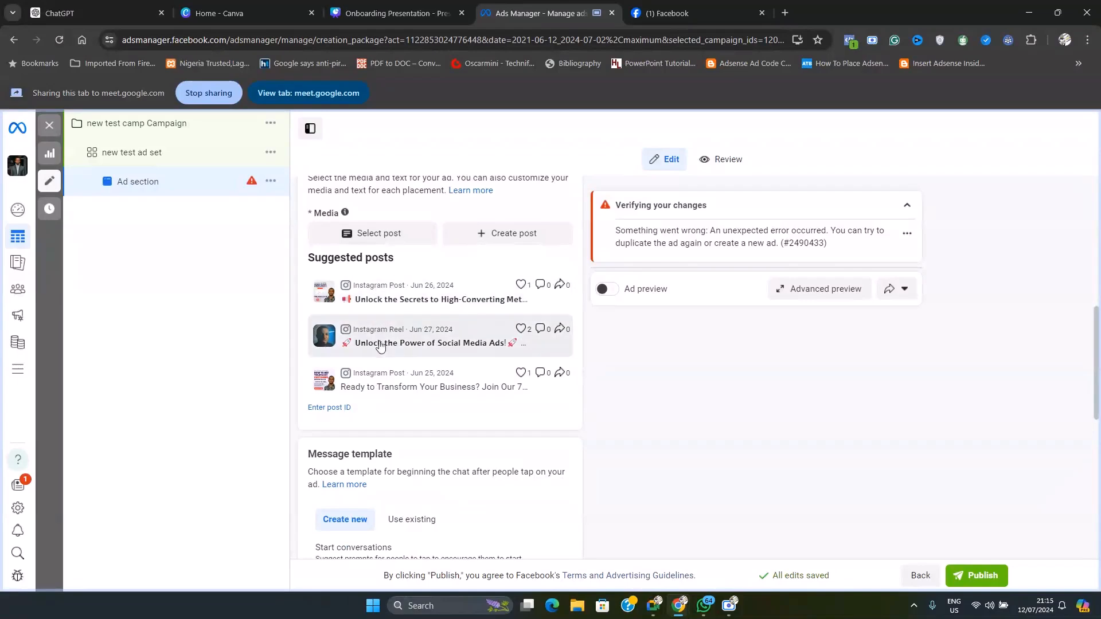
scroll(417, 316, up, 1)
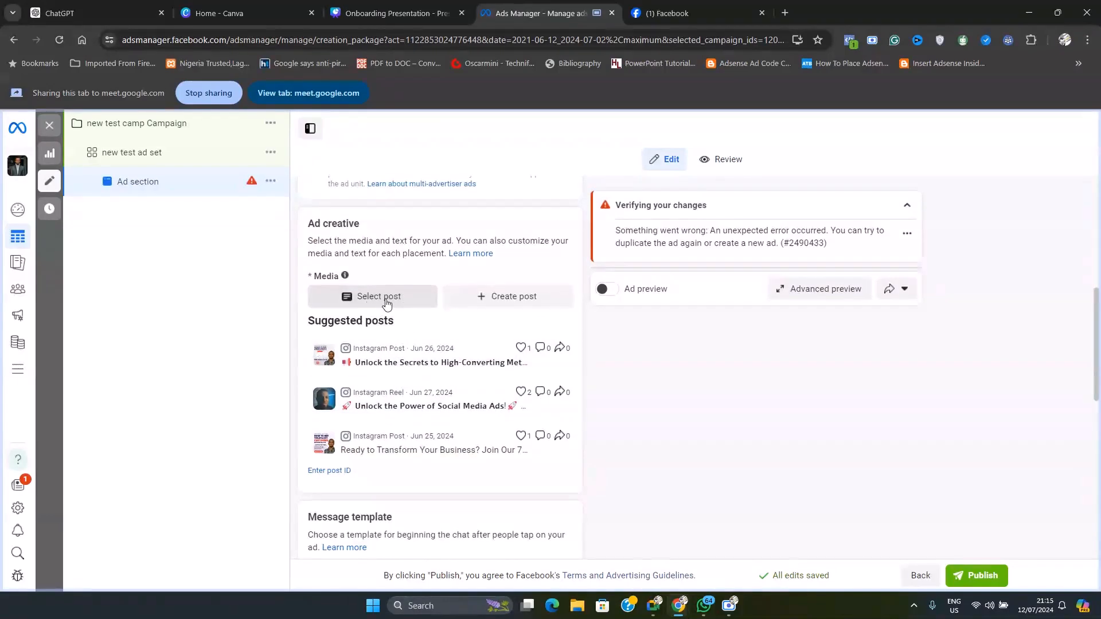
click(386, 304)
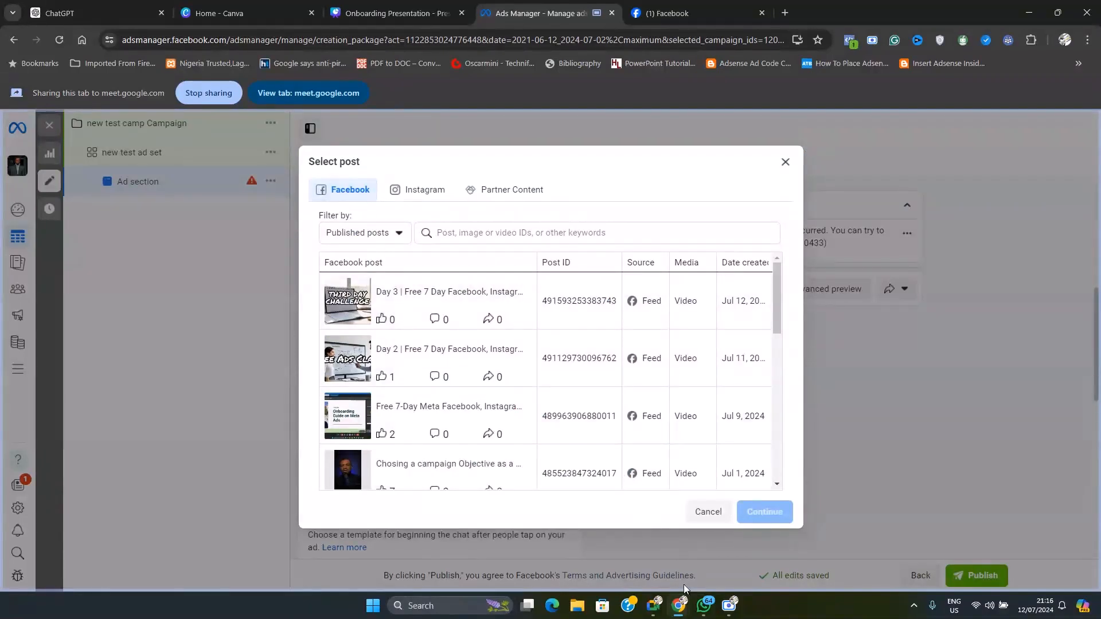
Switch to the Google Meet call to check on the participants and return to the post selection in Ads Manager
mouse_move(653, 603)
click(652, 570)
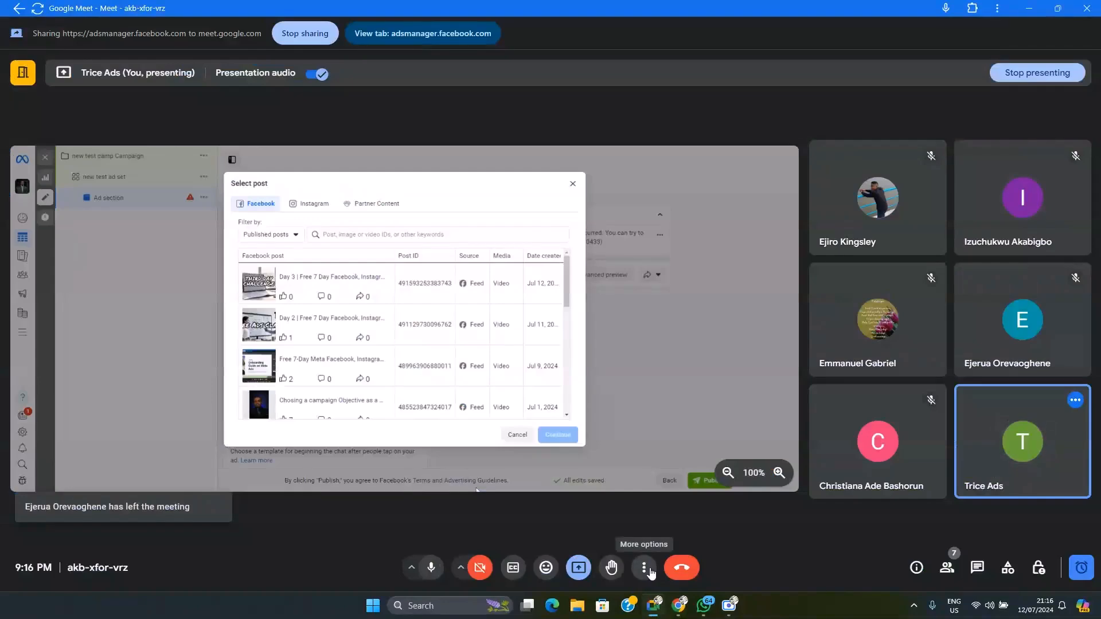
mouse_move(678, 607)
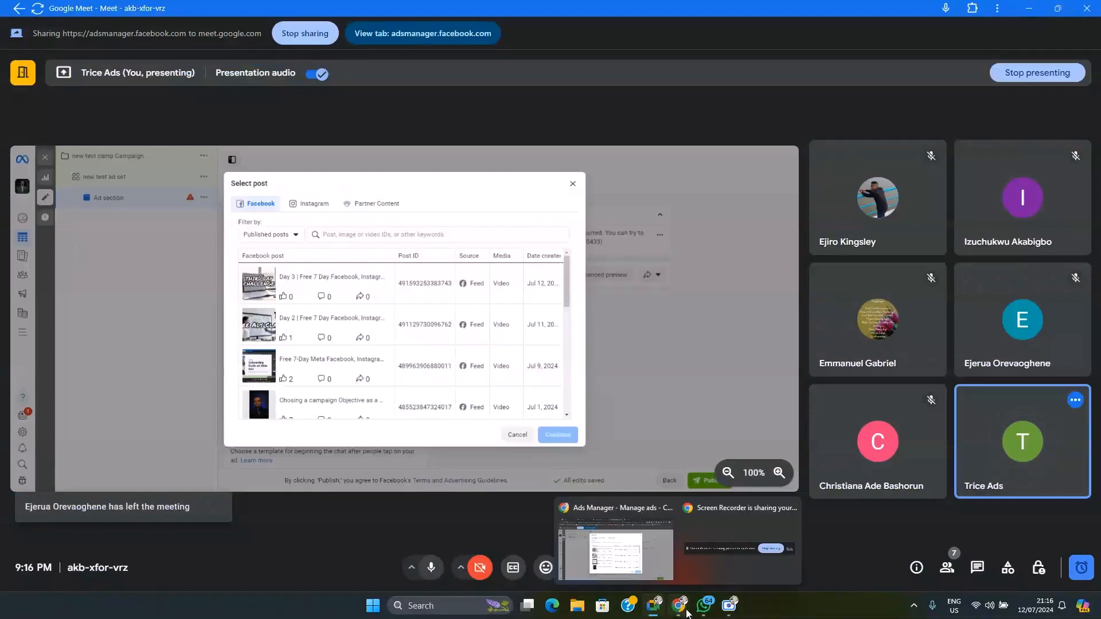
click(601, 539)
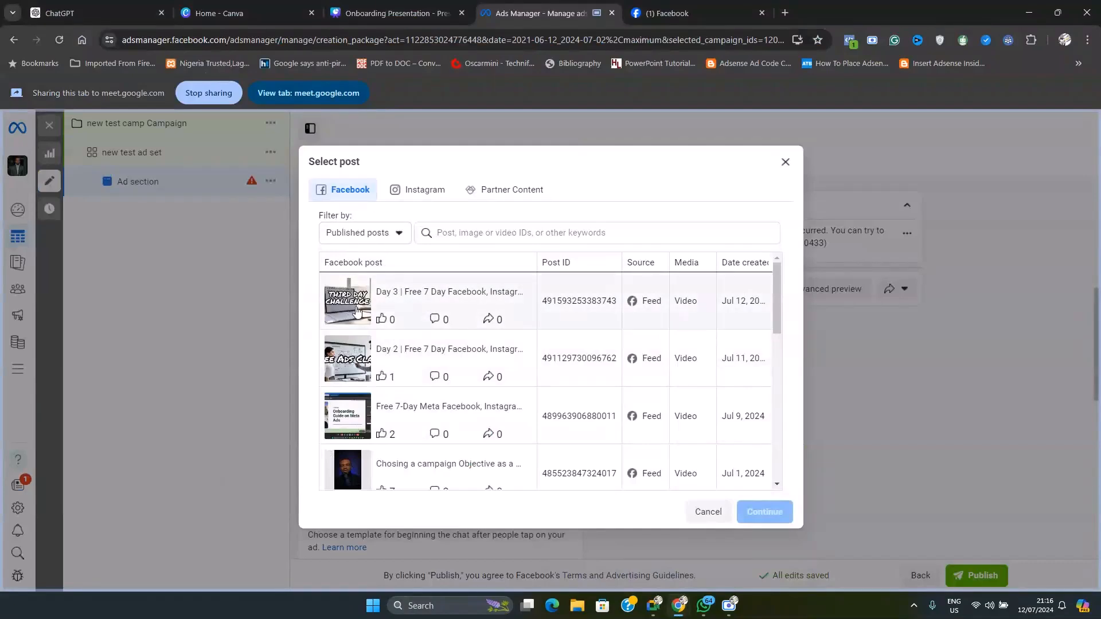
Browse the published Facebook posts and check Google Meet for participants' replies before returning to Ads Manager
scroll(387, 401, down, 3)
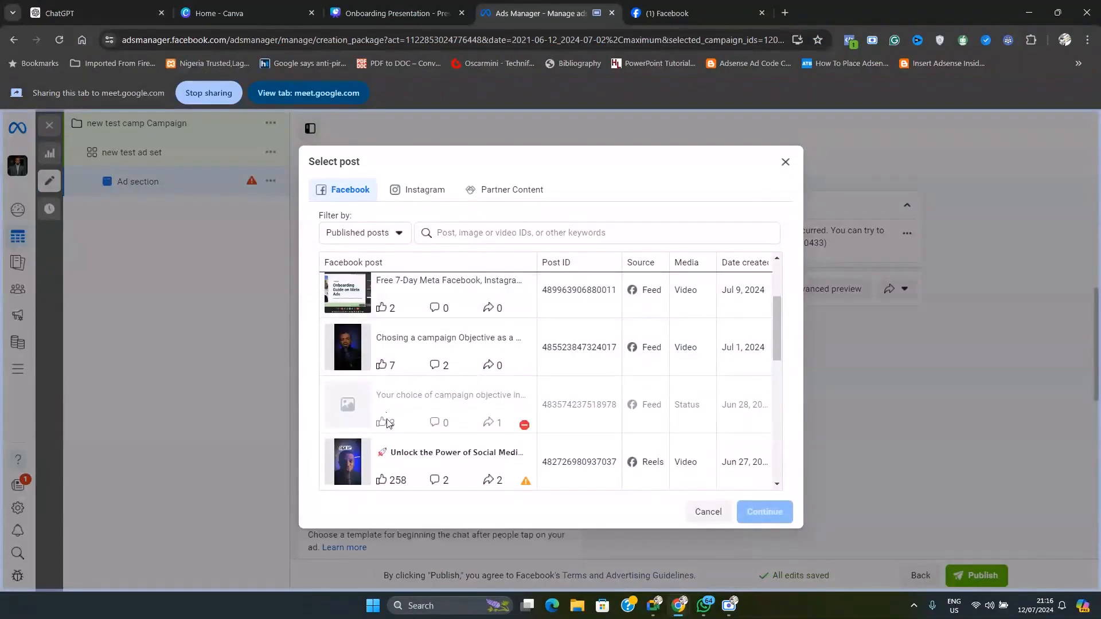
scroll(395, 422, up, 3)
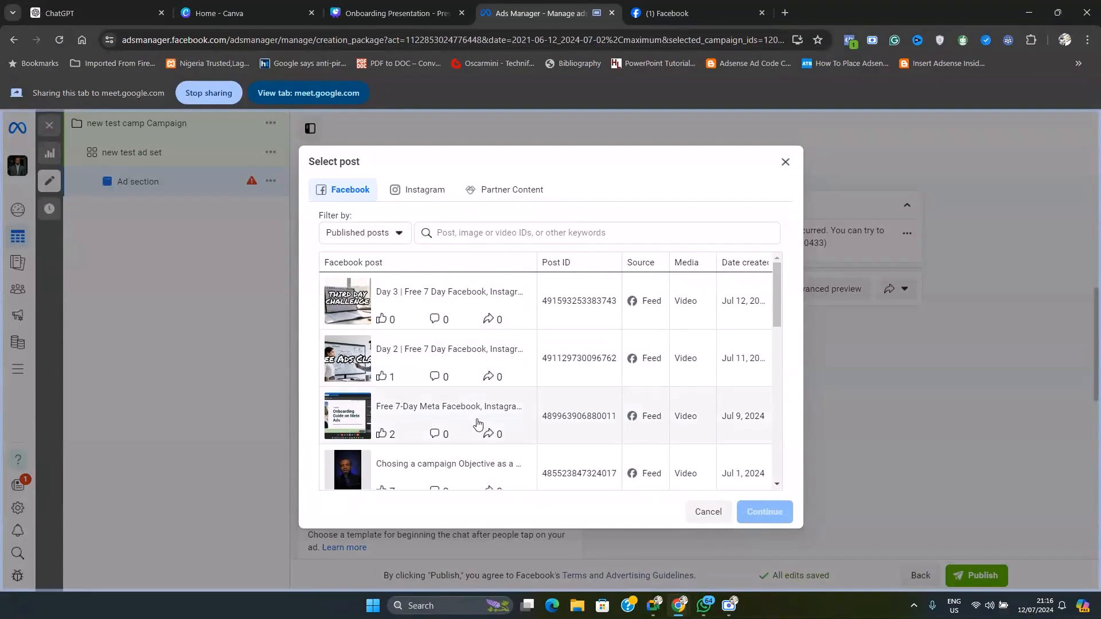
click(654, 539)
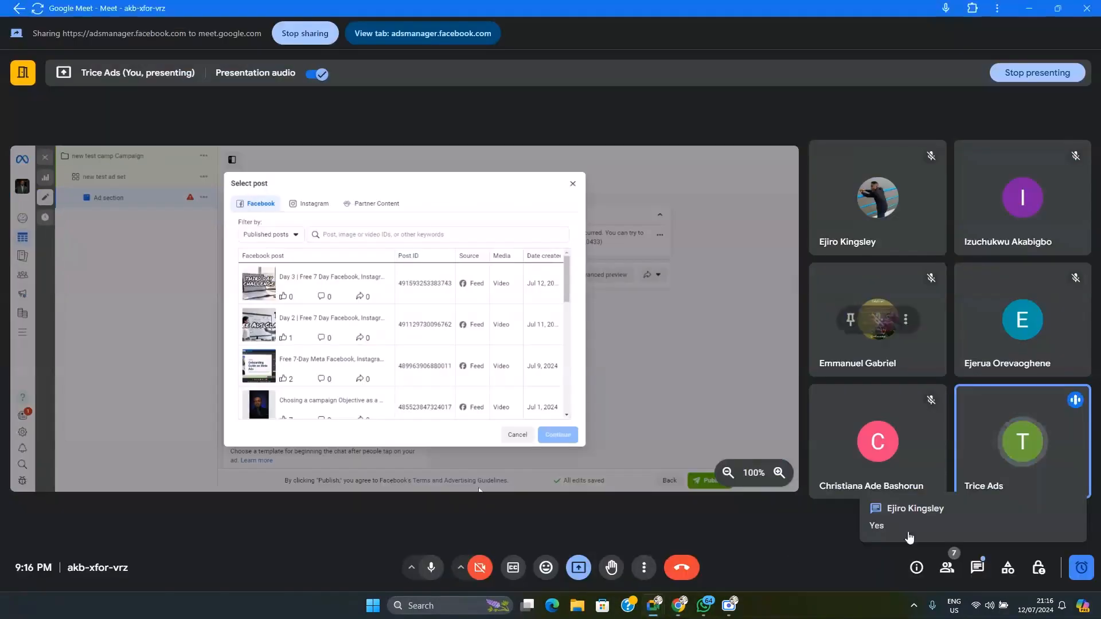
mouse_move(654, 602)
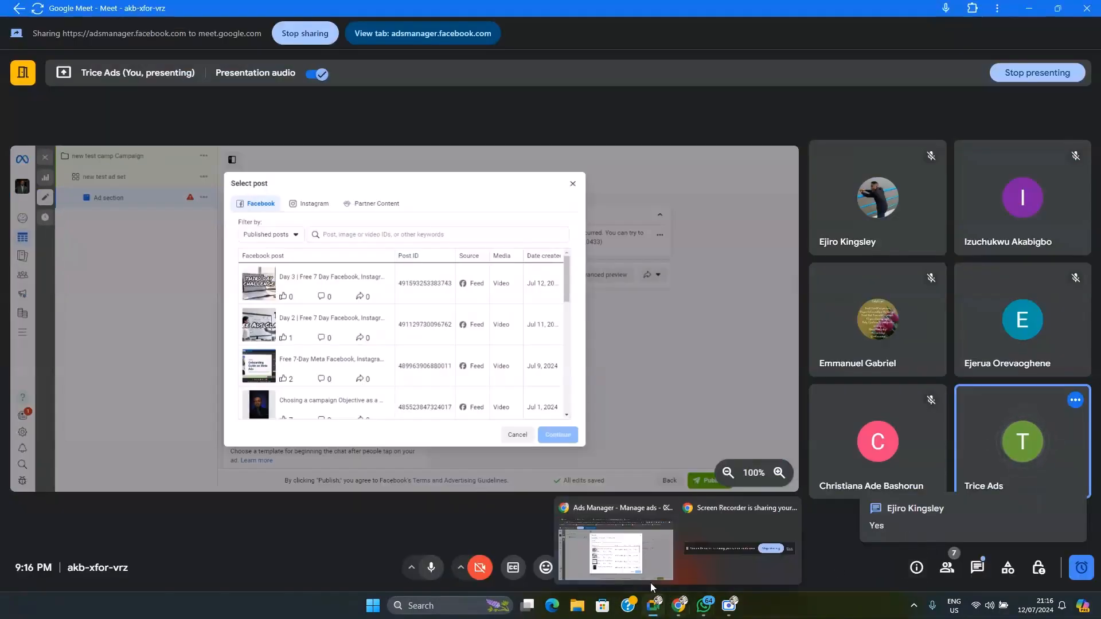
click(625, 553)
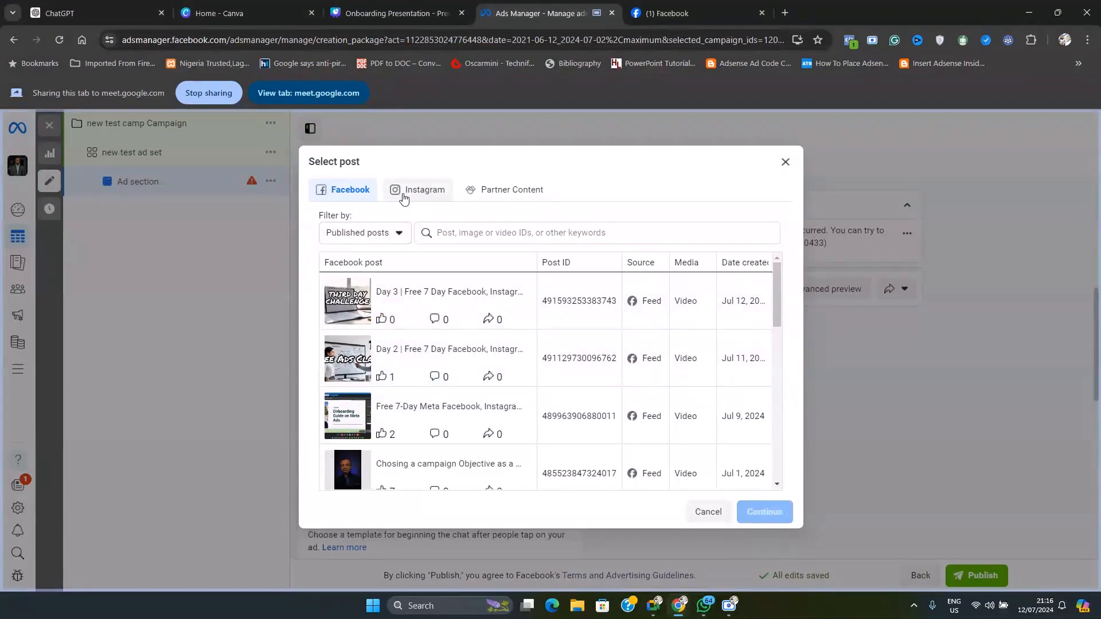
View the Instagram posts available for the ad, return to the Facebook posts and close the selection without choosing one
click(426, 194)
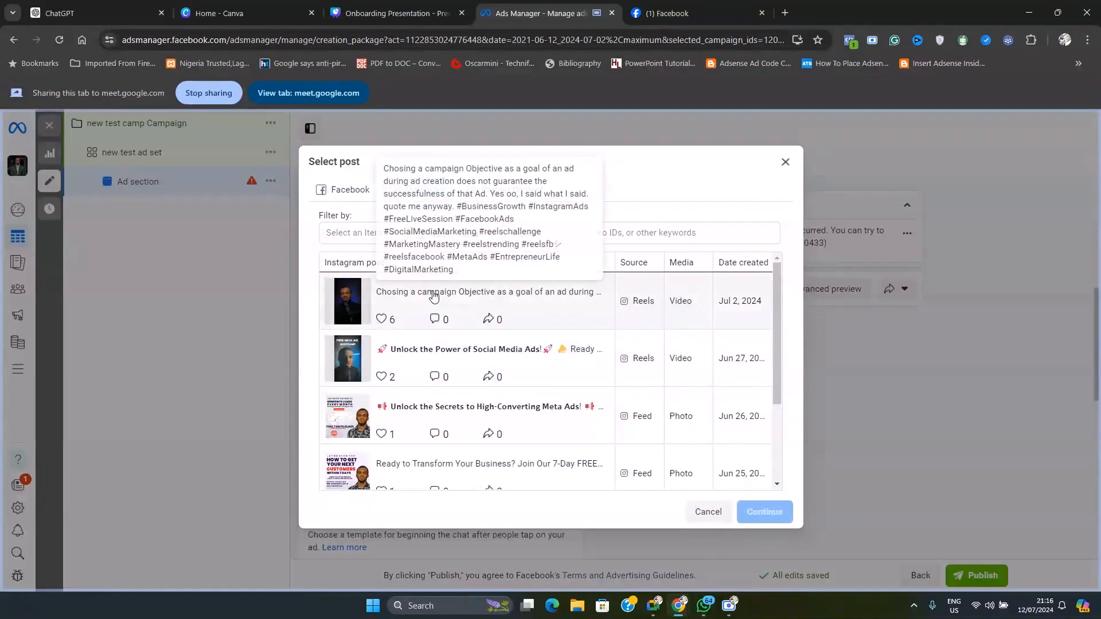
click(344, 189)
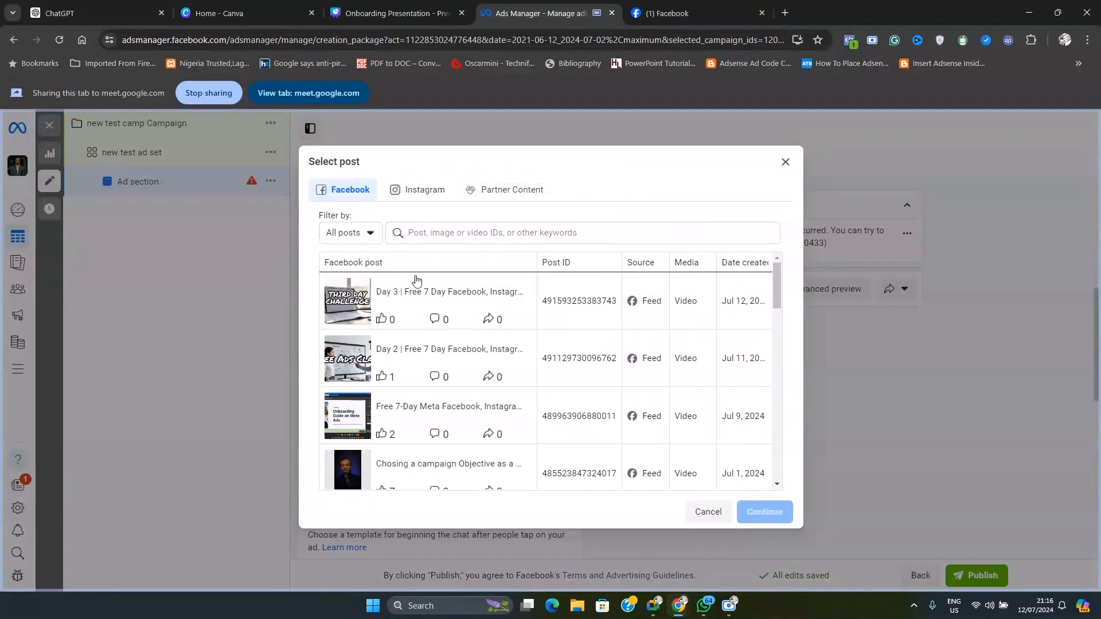
click(785, 163)
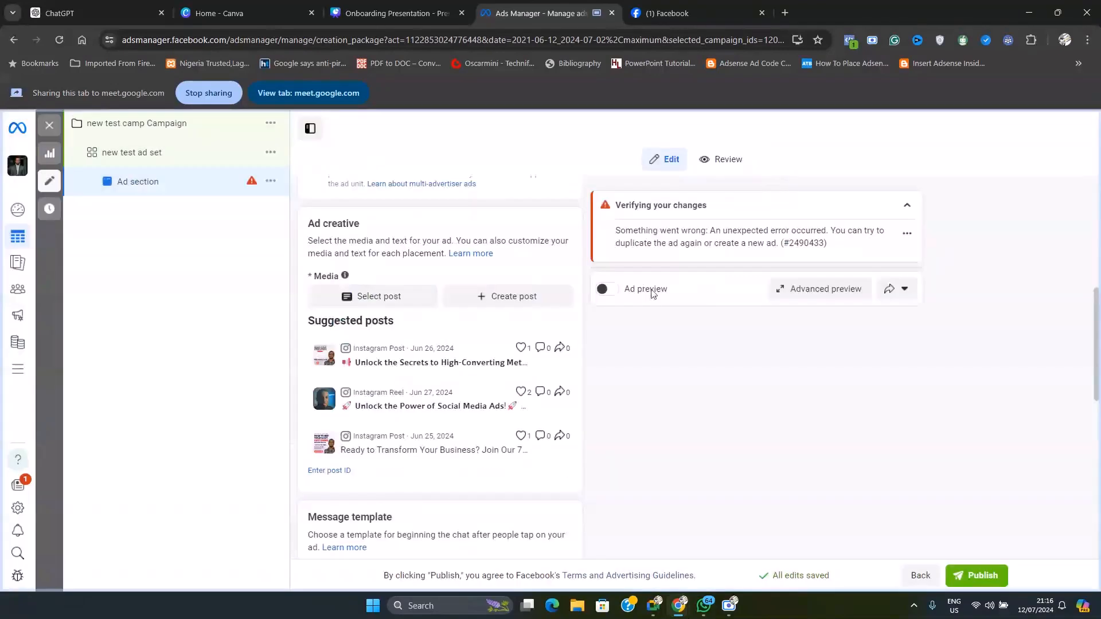
Set the ad setup back to Create ad
scroll(402, 278, up, 3)
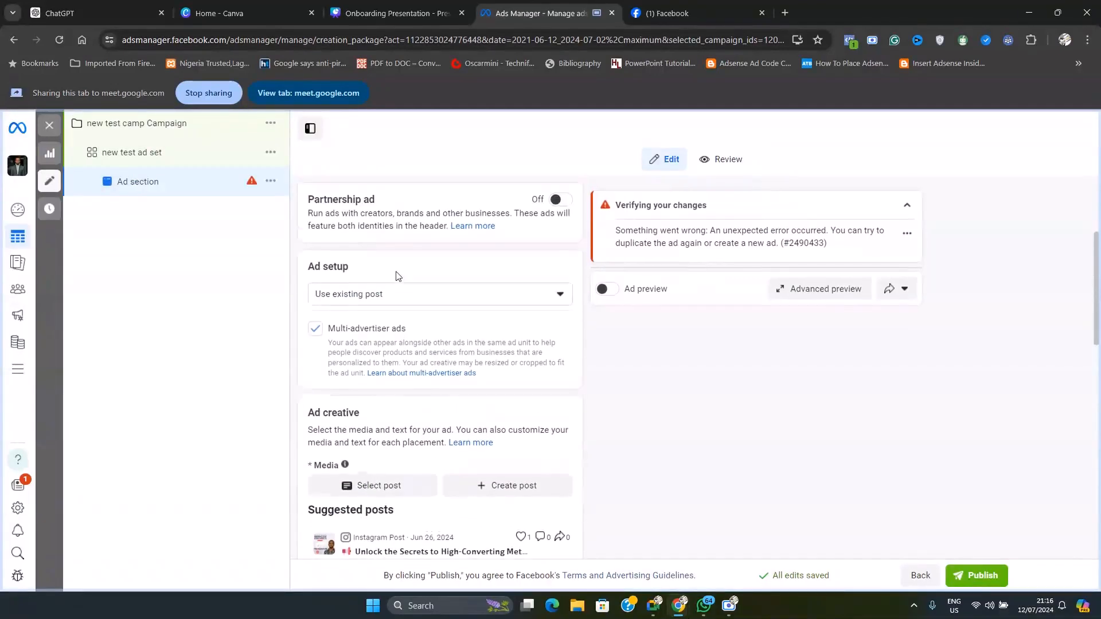
click(398, 295)
click(356, 325)
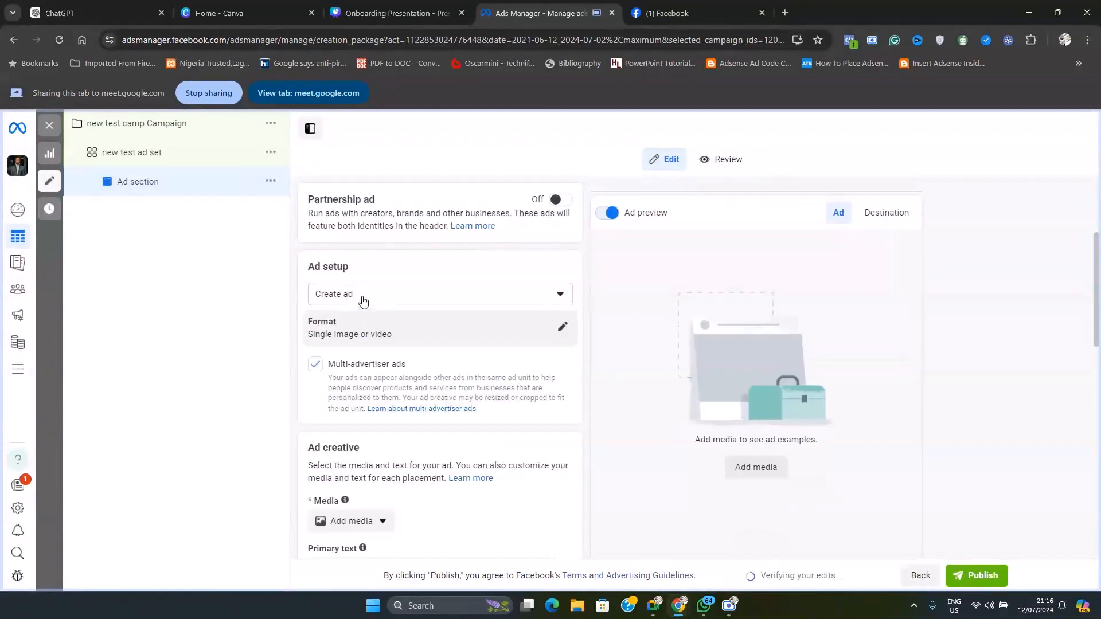
Start adding a video as the ad's media and look through the available Instagram and Trice Ads page videos
scroll(402, 401, down, 3)
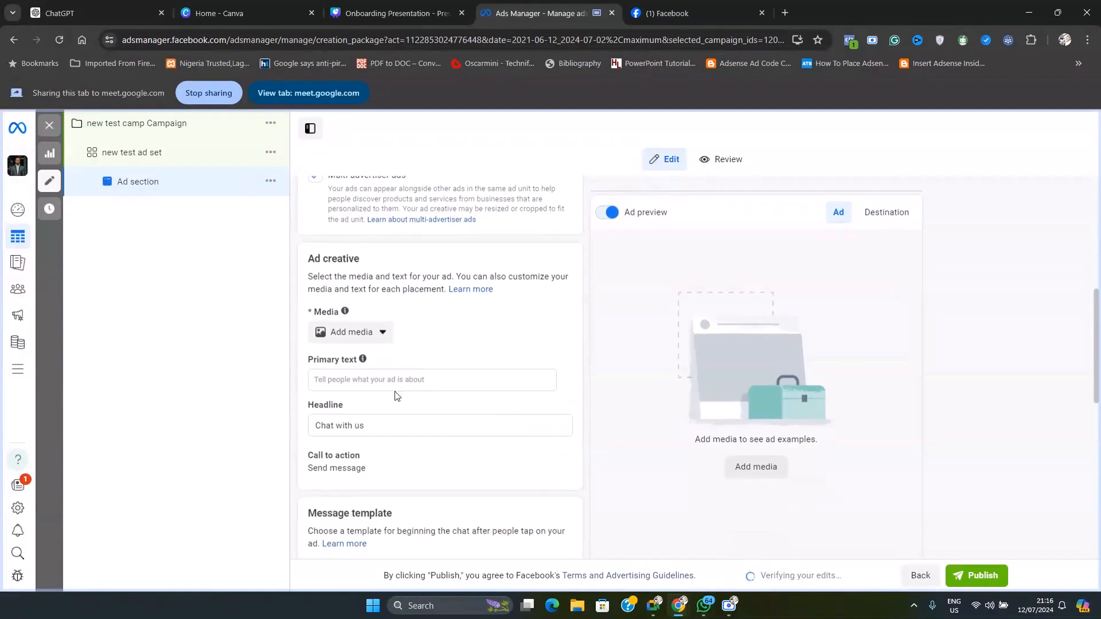
click(358, 337)
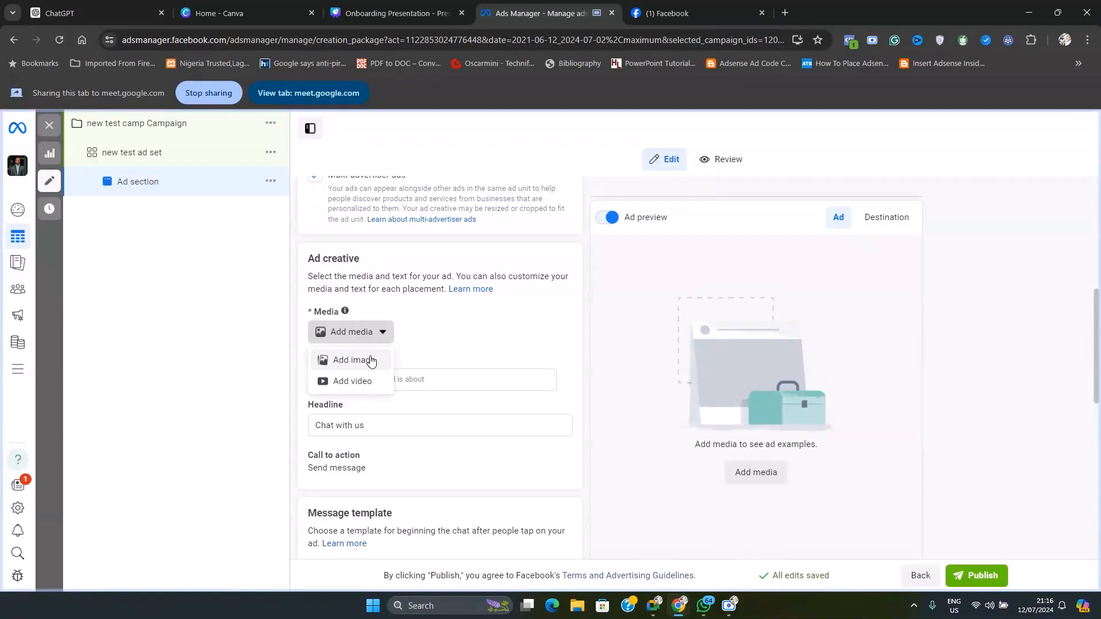
click(351, 385)
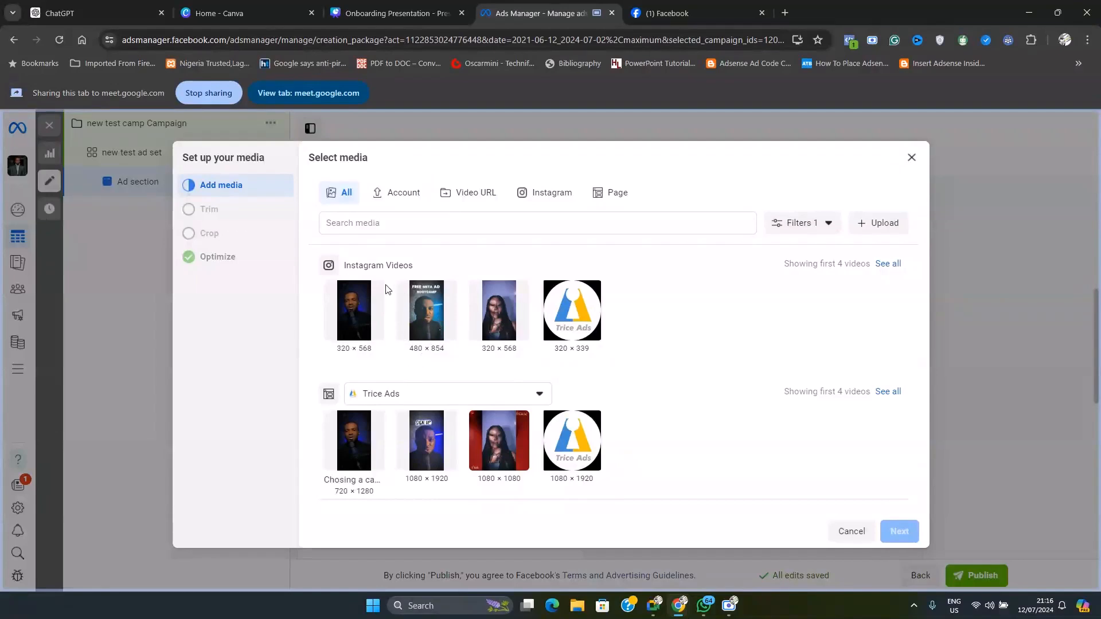
scroll(487, 379, down, 1)
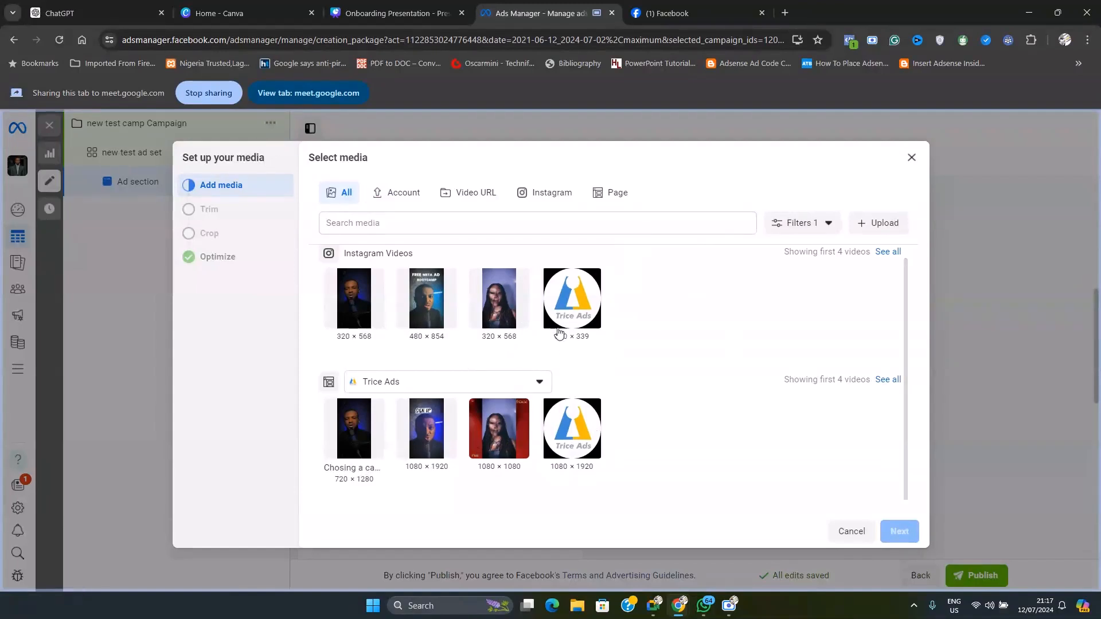
Start uploading a new video for the ad and select a video file in the SERVICES folder on the Desktop
click(873, 229)
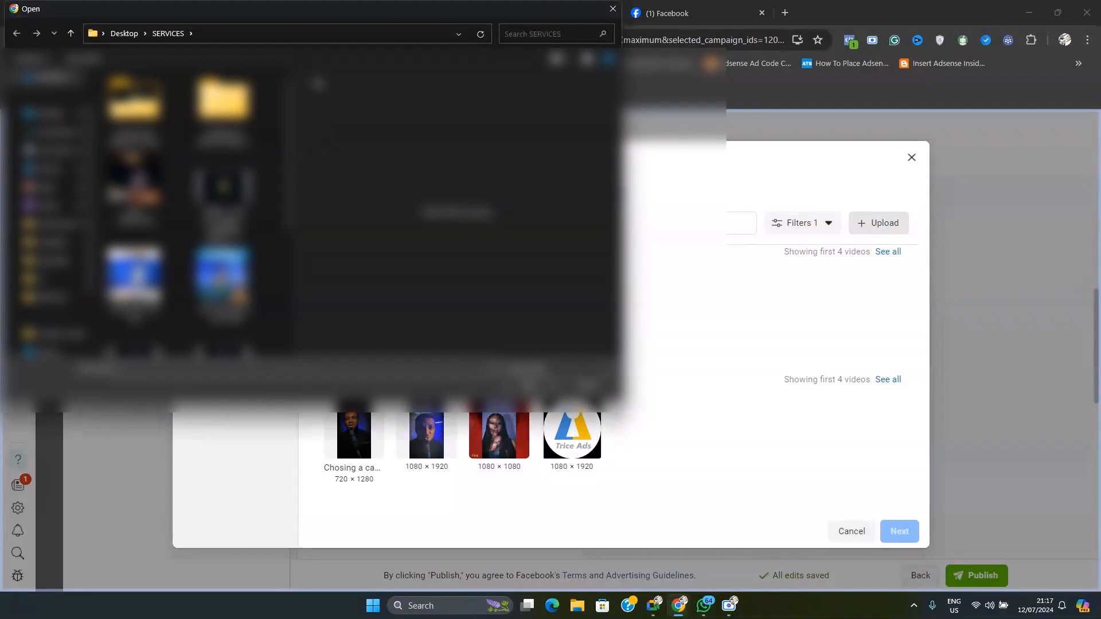
drag(319, 20, 431, 76)
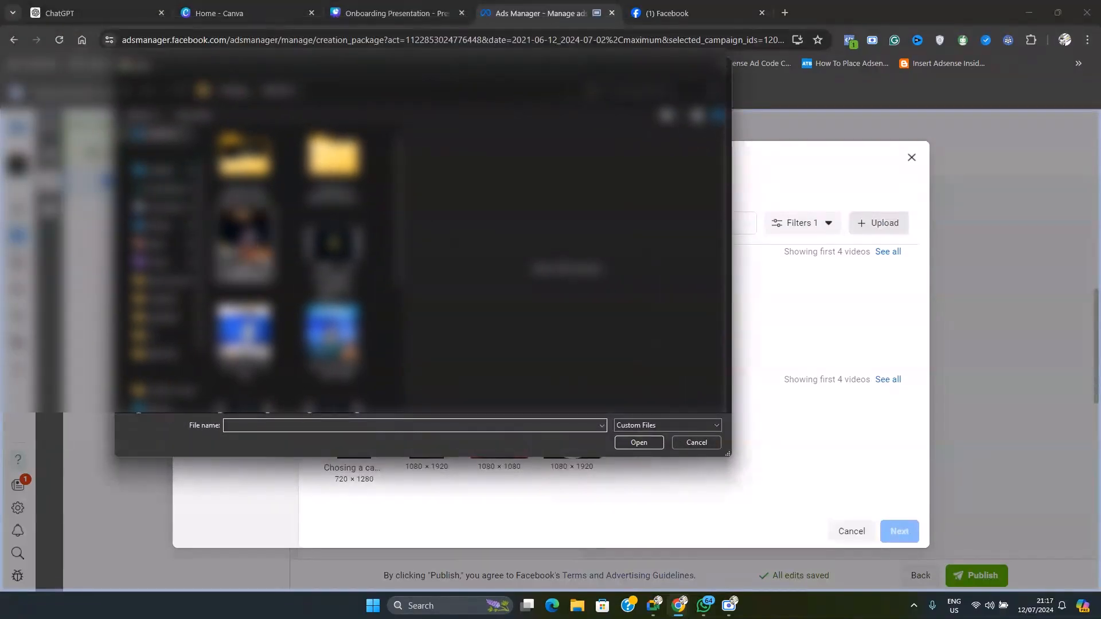
scroll(332, 258, down, 3)
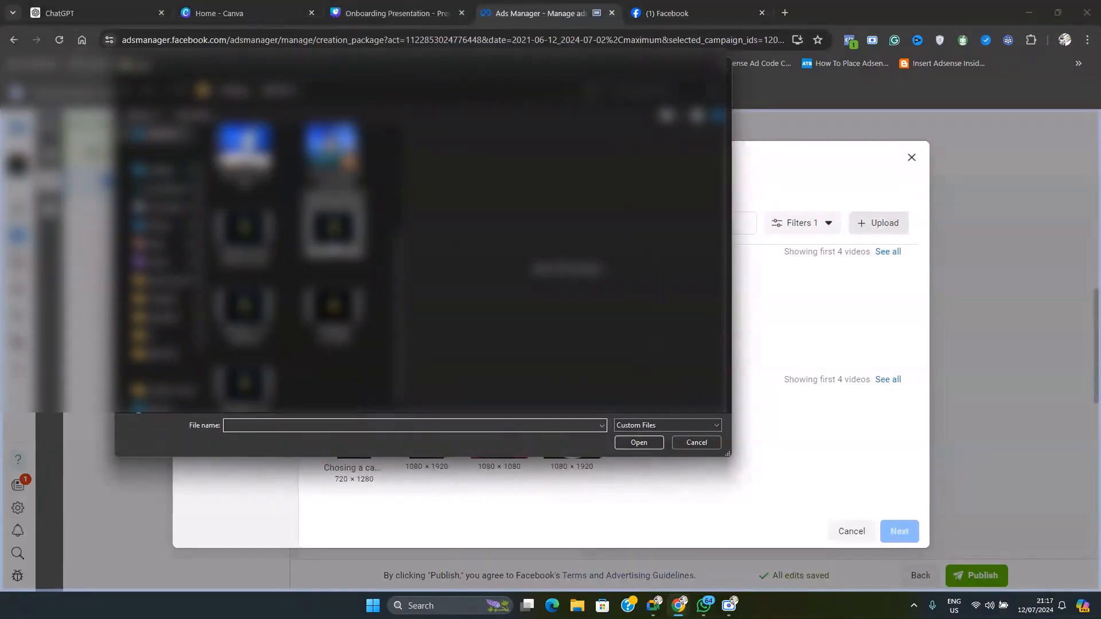
click(334, 227)
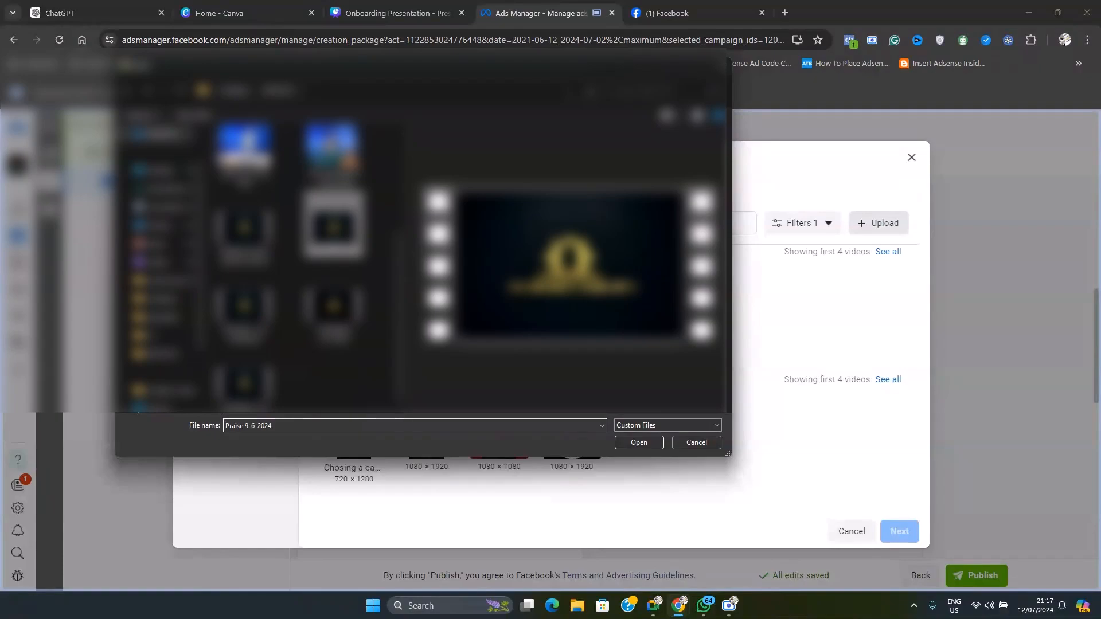
Check the Google Meet call, cancel the file upload and return to the start of the ad's video selection
click(654, 603)
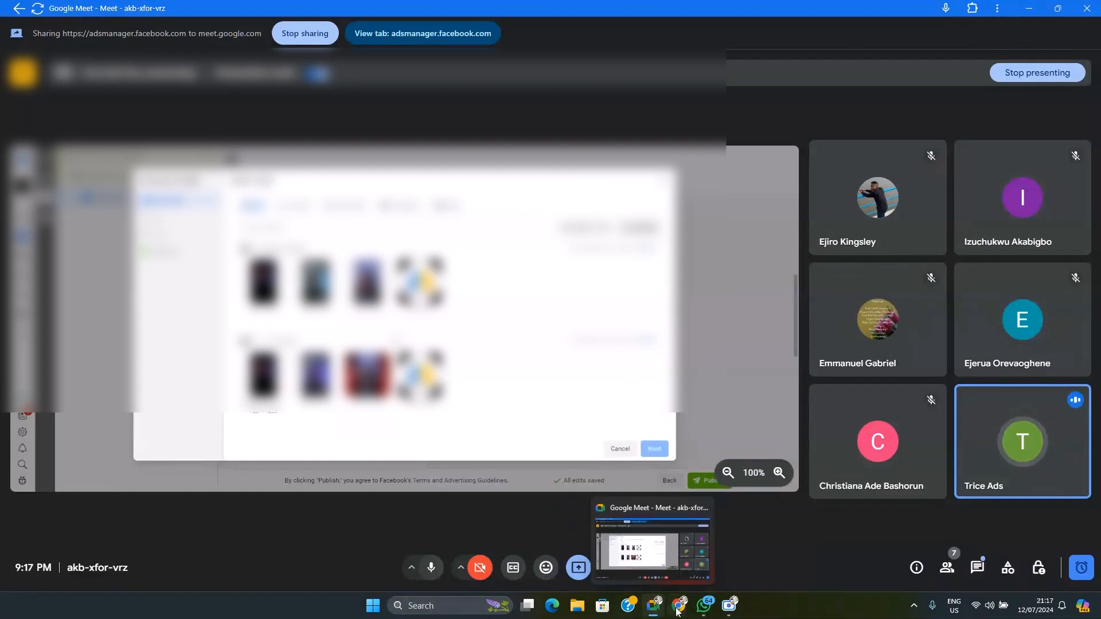
click(620, 542)
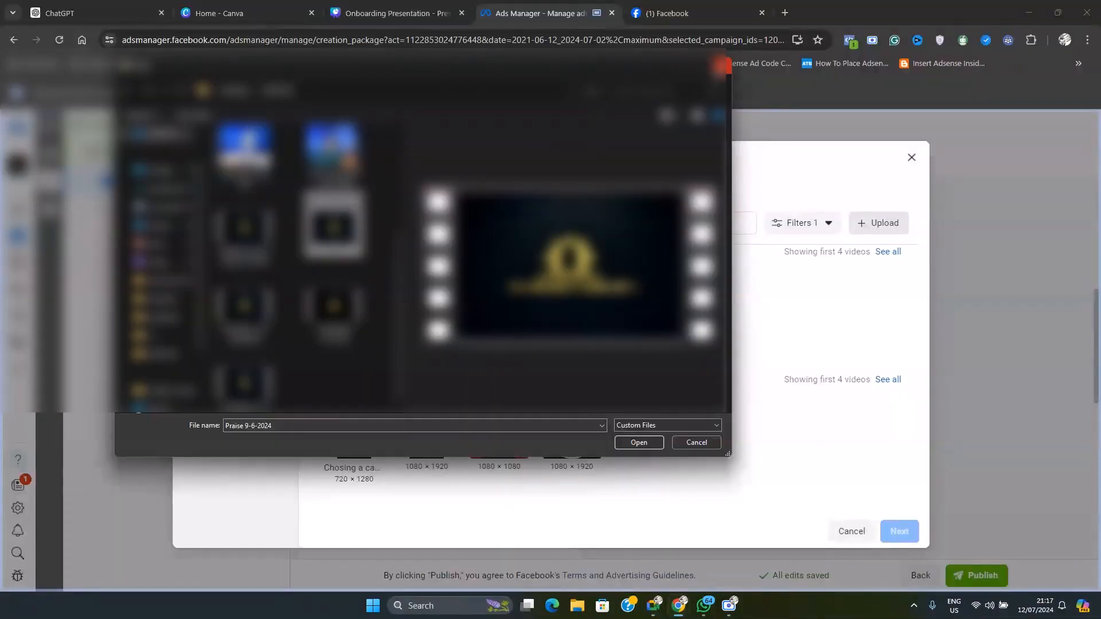
click(721, 65)
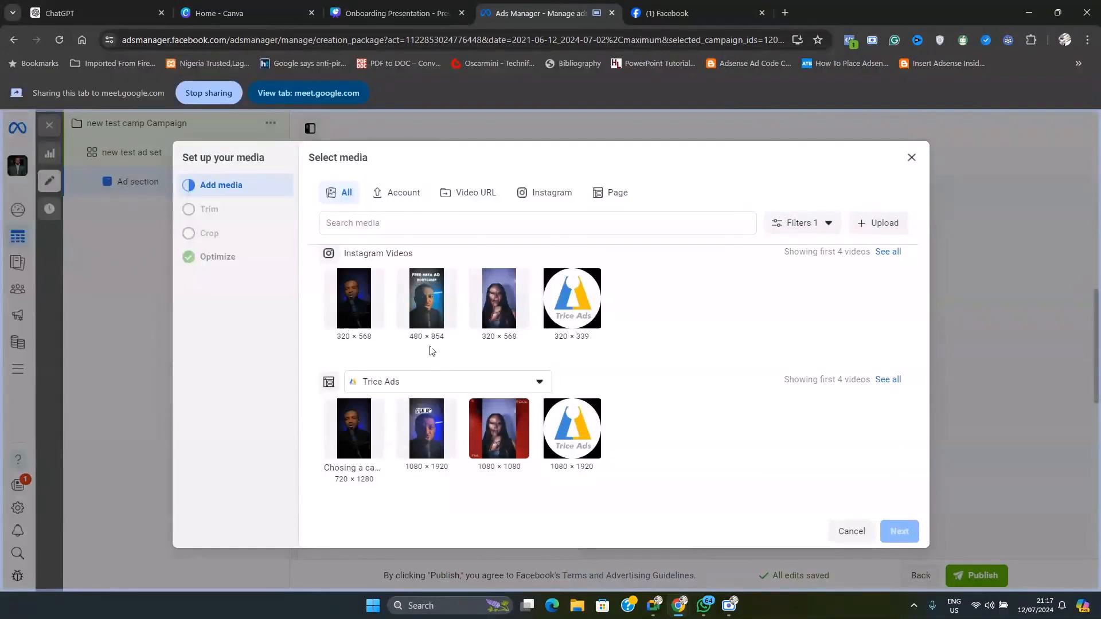
scroll(500, 378, up, 1)
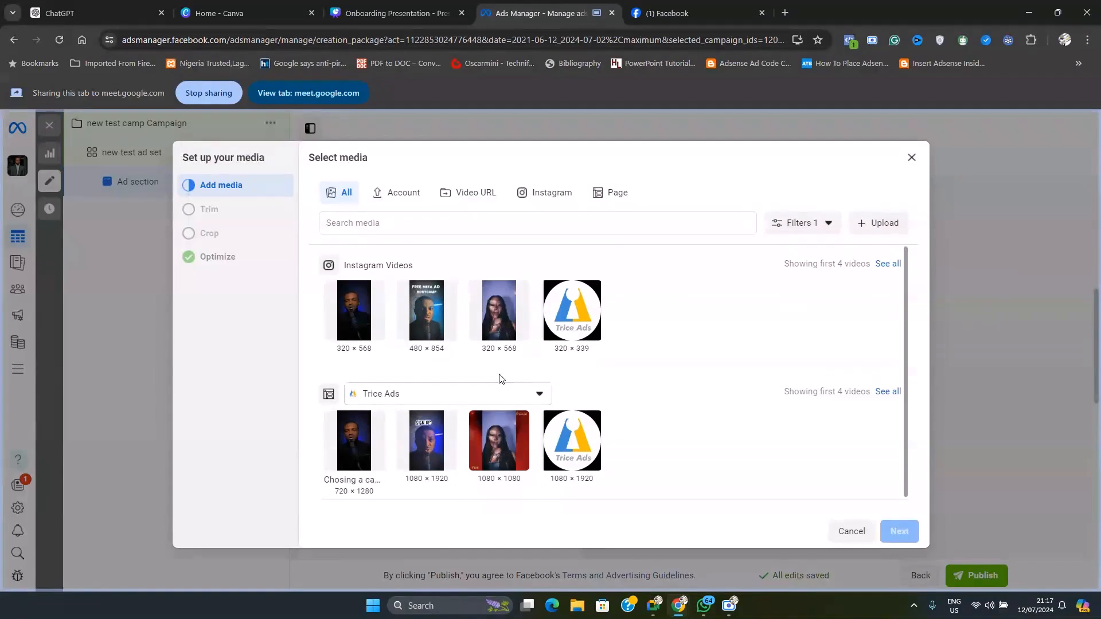
Choose the first Instagram video (320 × 568) as the ad's media and continue to its placement crops
scroll(384, 418, down, 1)
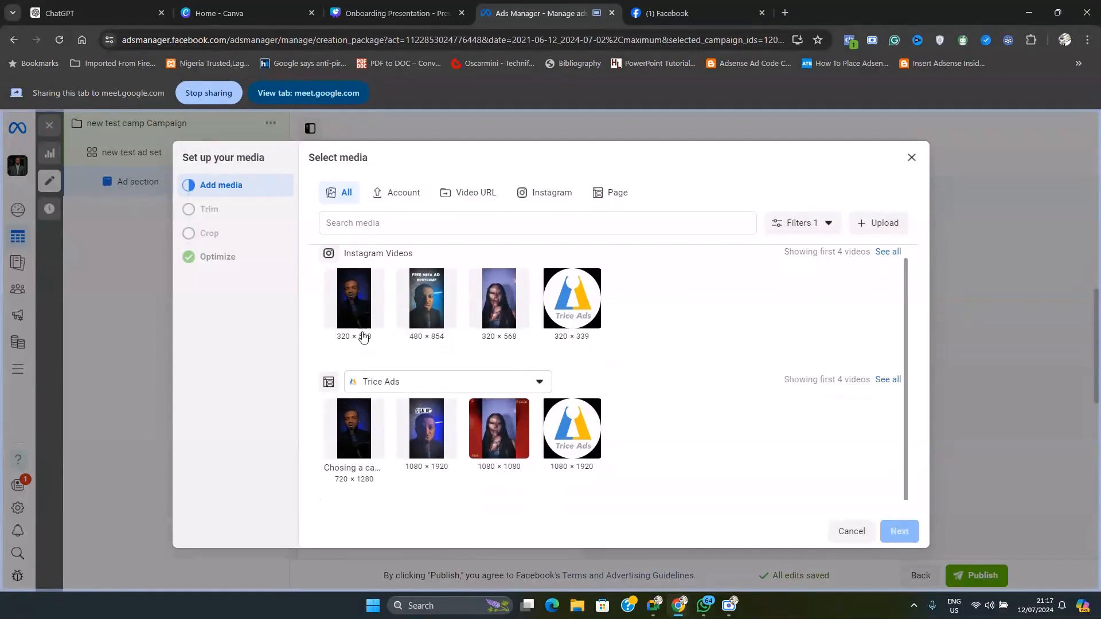
scroll(516, 347, up, 1)
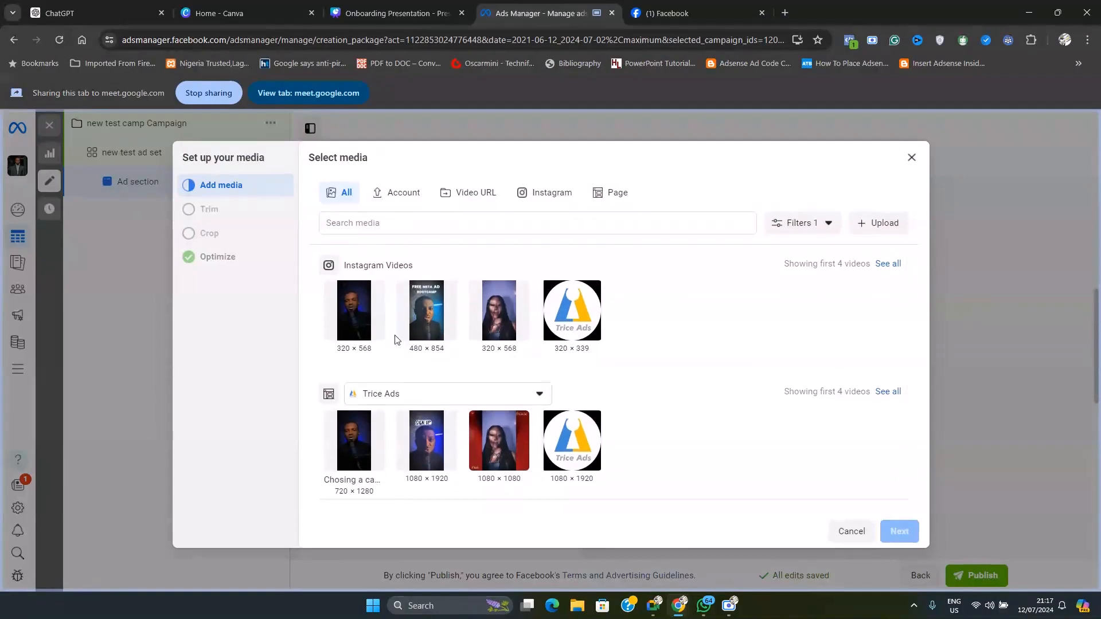
click(360, 327)
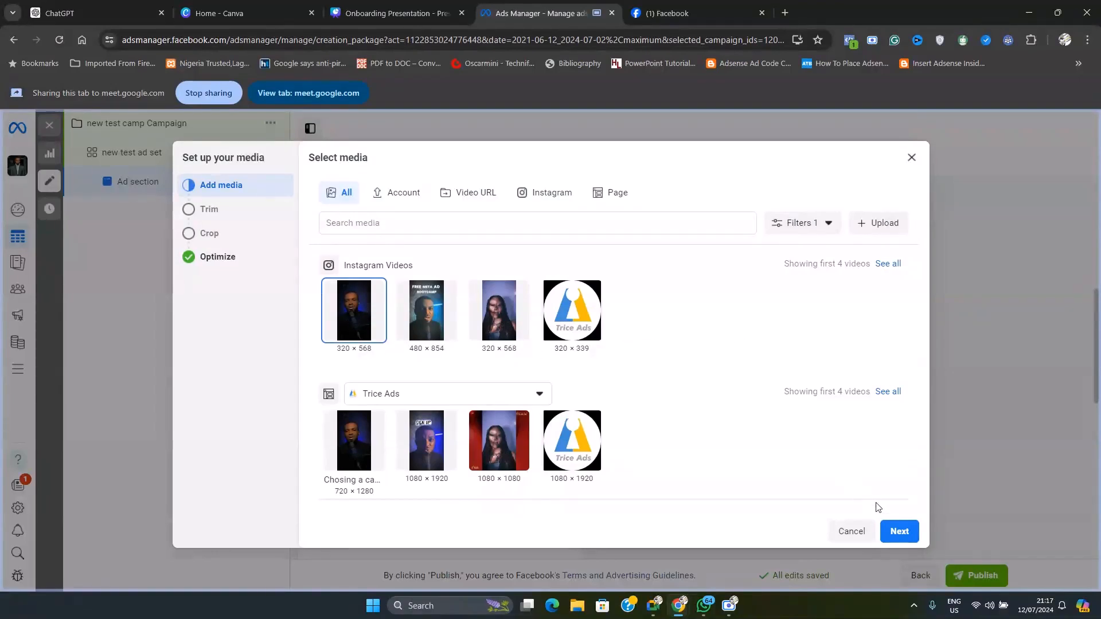
click(898, 531)
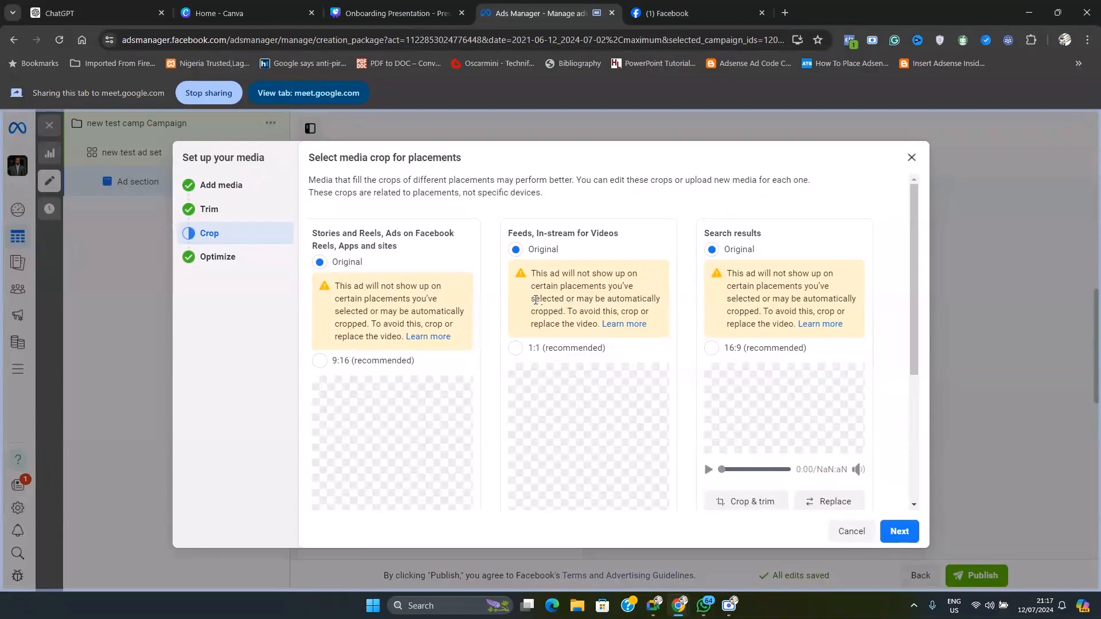
Review the video's crops for Stories and Reels, Feeds and Search results, keep them all at Original and complete the crop step
scroll(487, 352, down, 2)
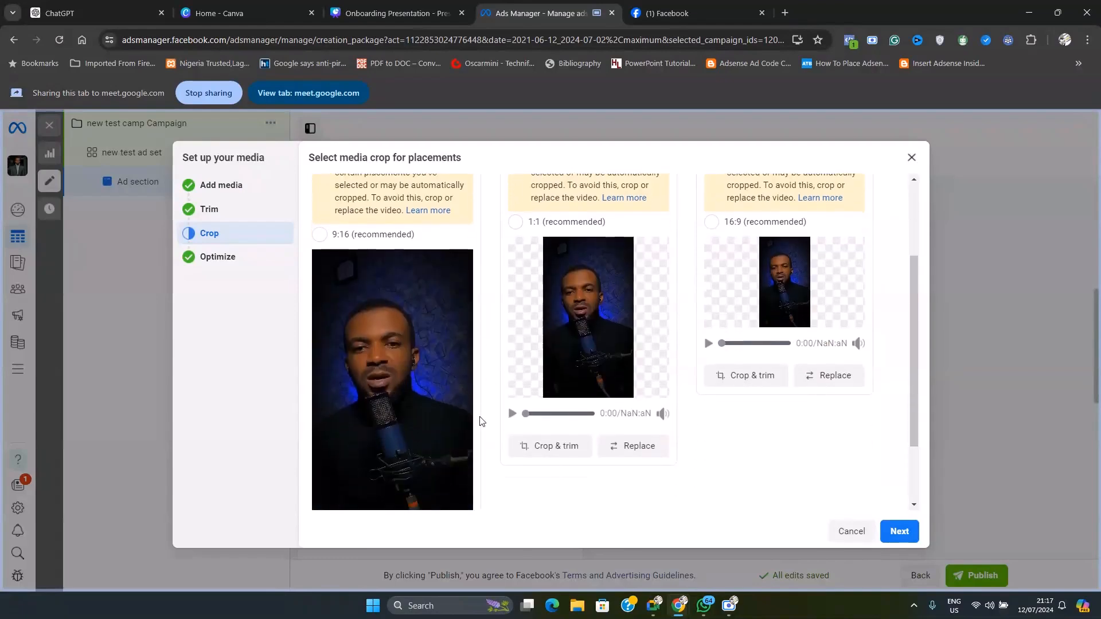
scroll(741, 401, up, 2)
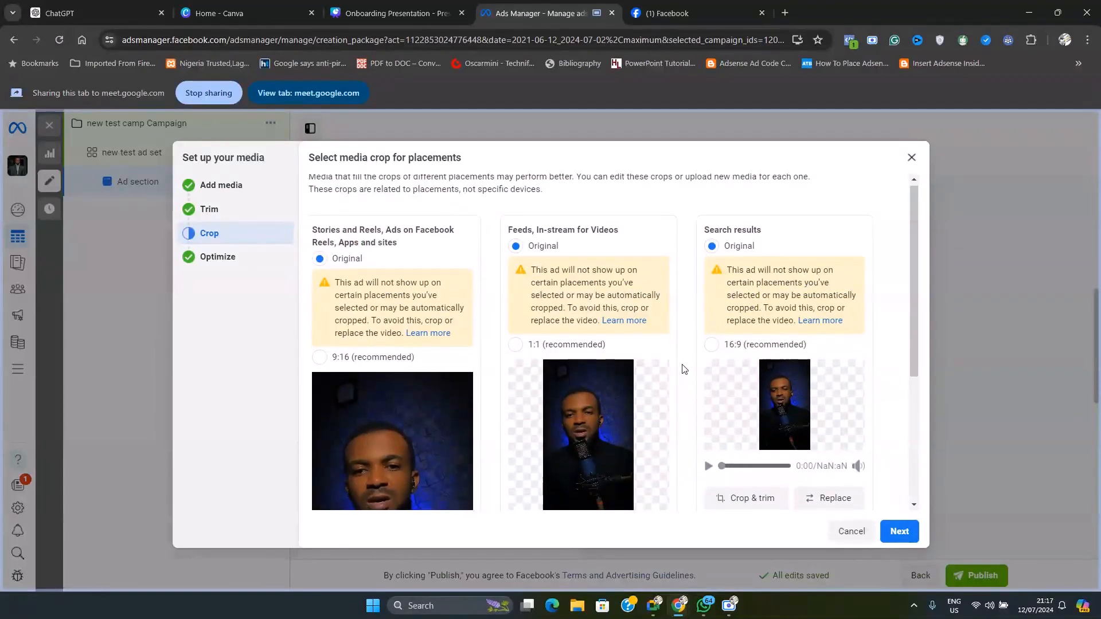
scroll(682, 370, down, 1)
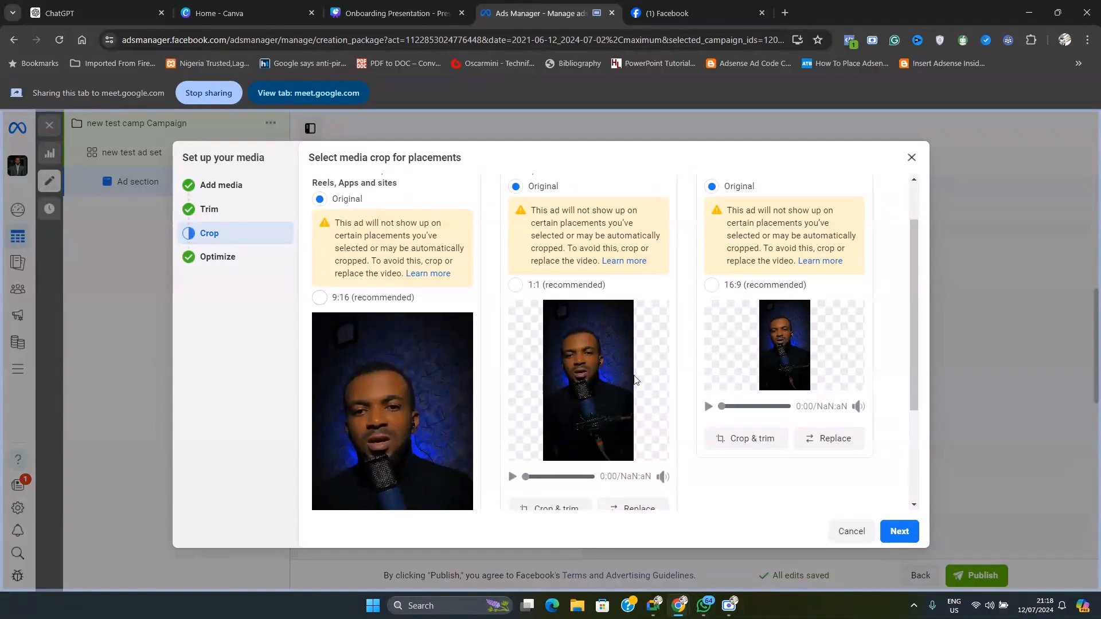
scroll(497, 437, down, 3)
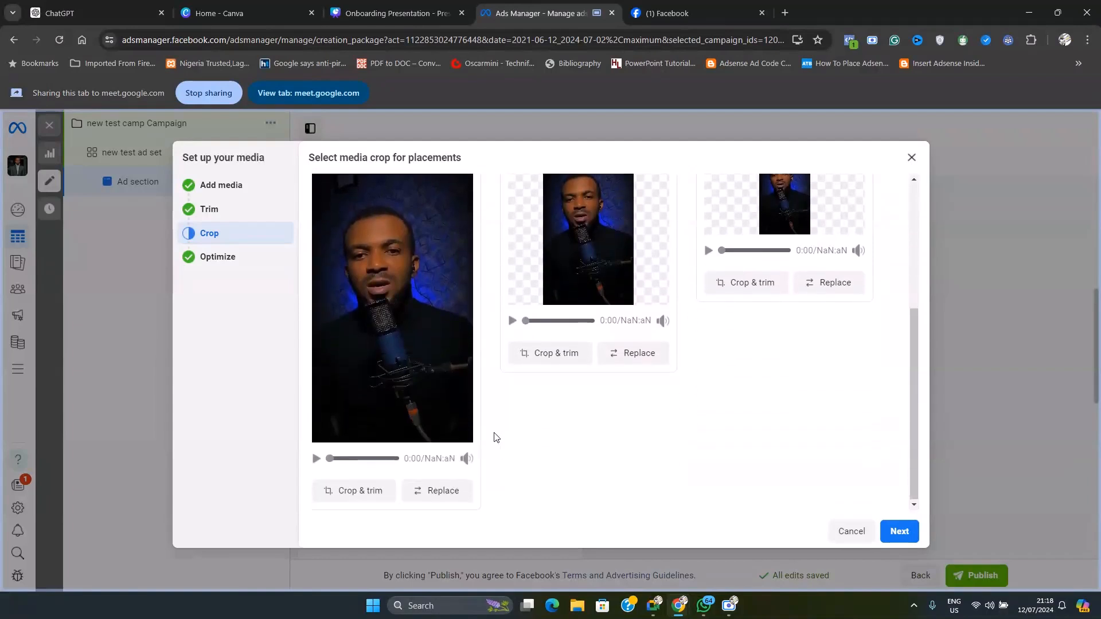
scroll(539, 447, up, 3)
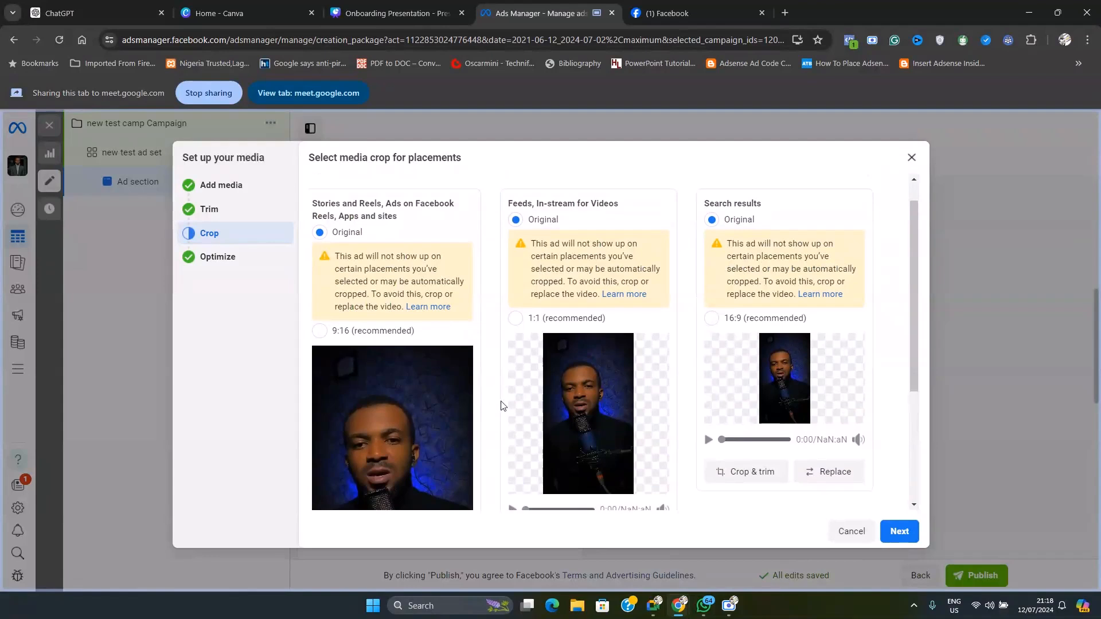
scroll(500, 407, down, 3)
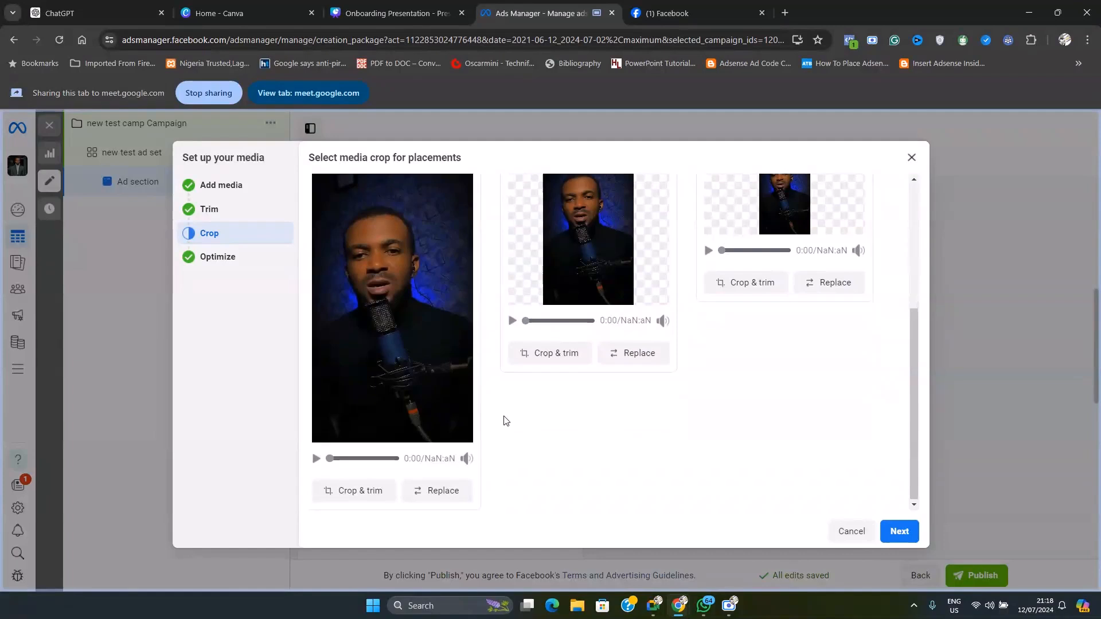
scroll(504, 421, up, 3)
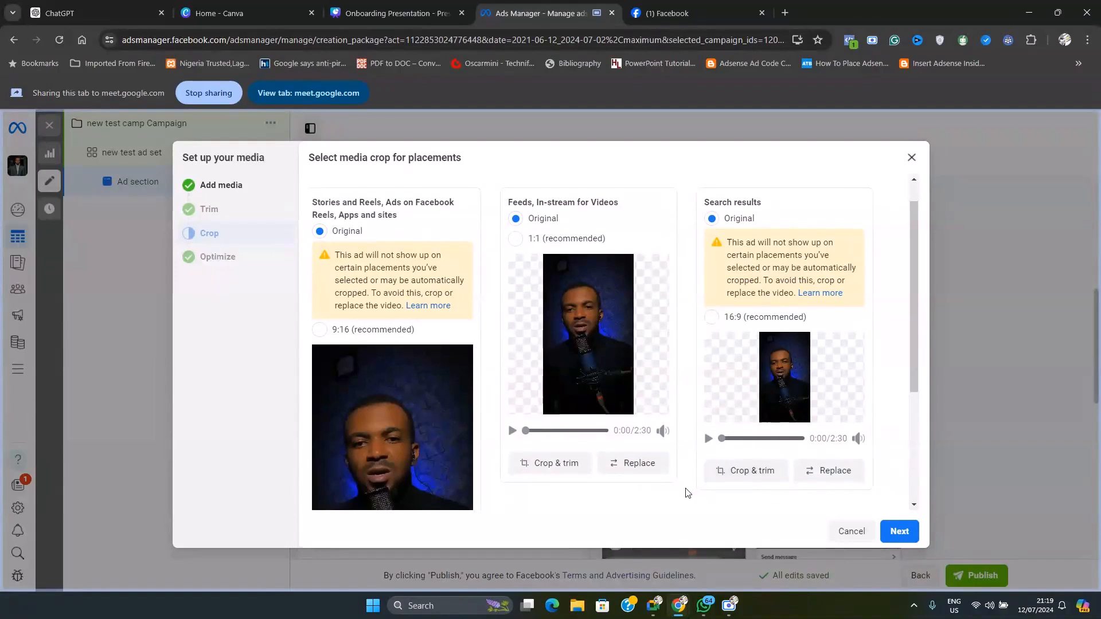
scroll(688, 491, down, 2)
scroll(696, 479, up, 3)
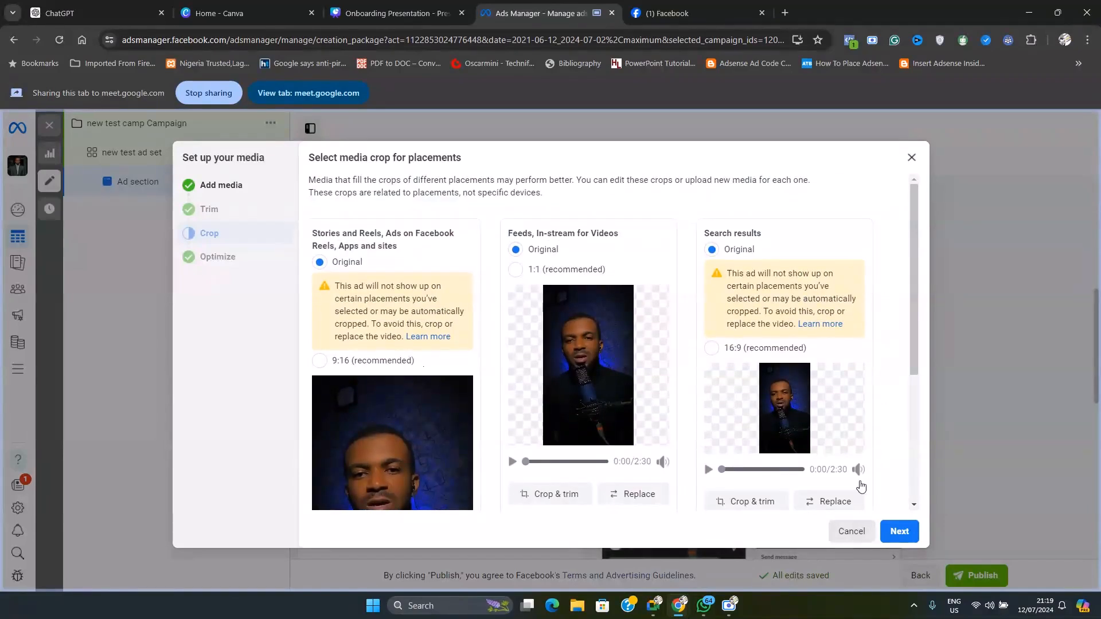
click(890, 531)
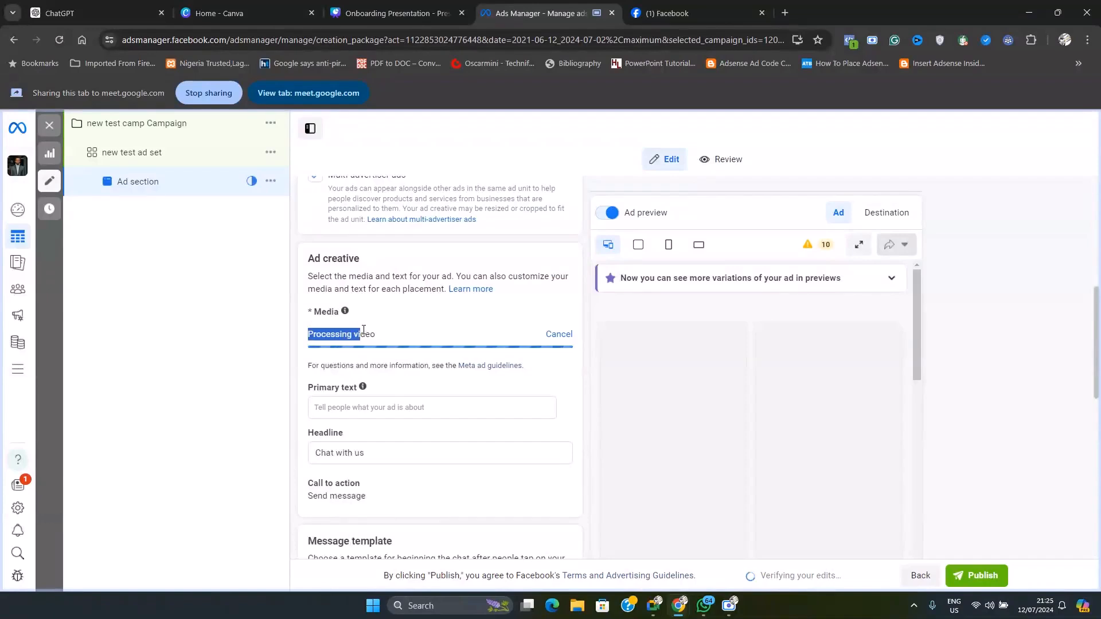
Examine the ad preview's placement variations, such as Facebook Reels, Facebook search results, Instagram Explore home and Messenger
scroll(697, 360, down, 5)
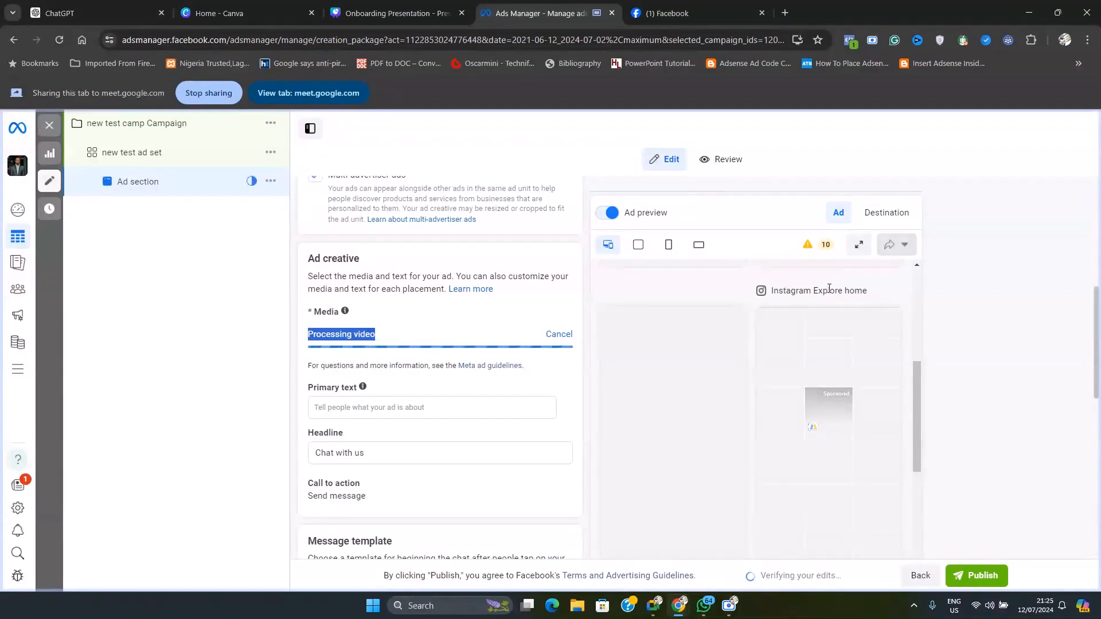
scroll(823, 412, down, 5)
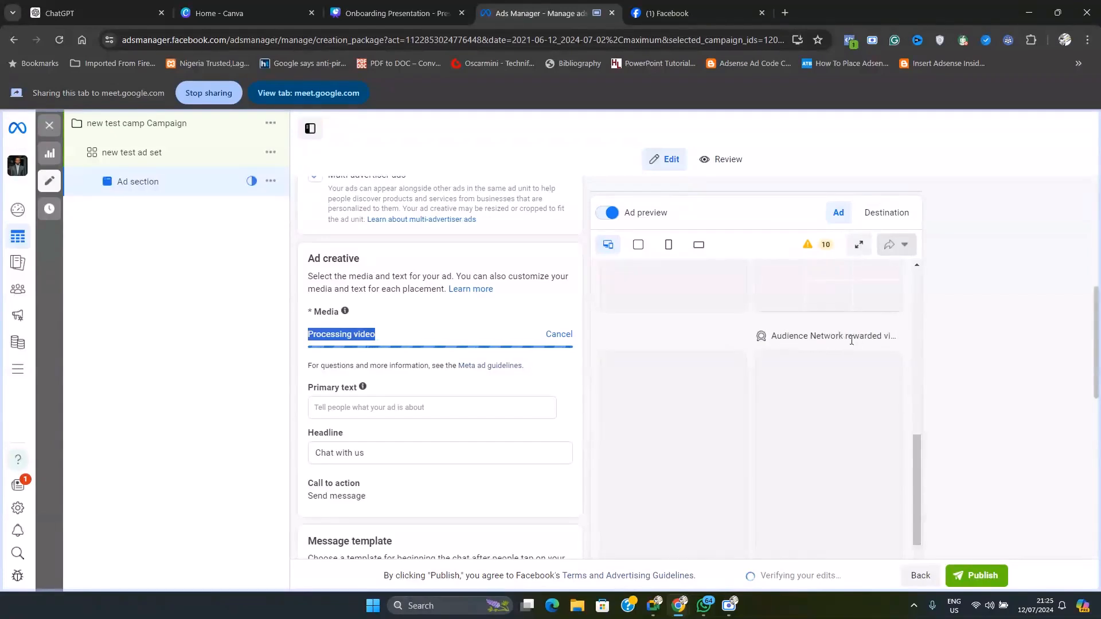
scroll(661, 398, up, 3)
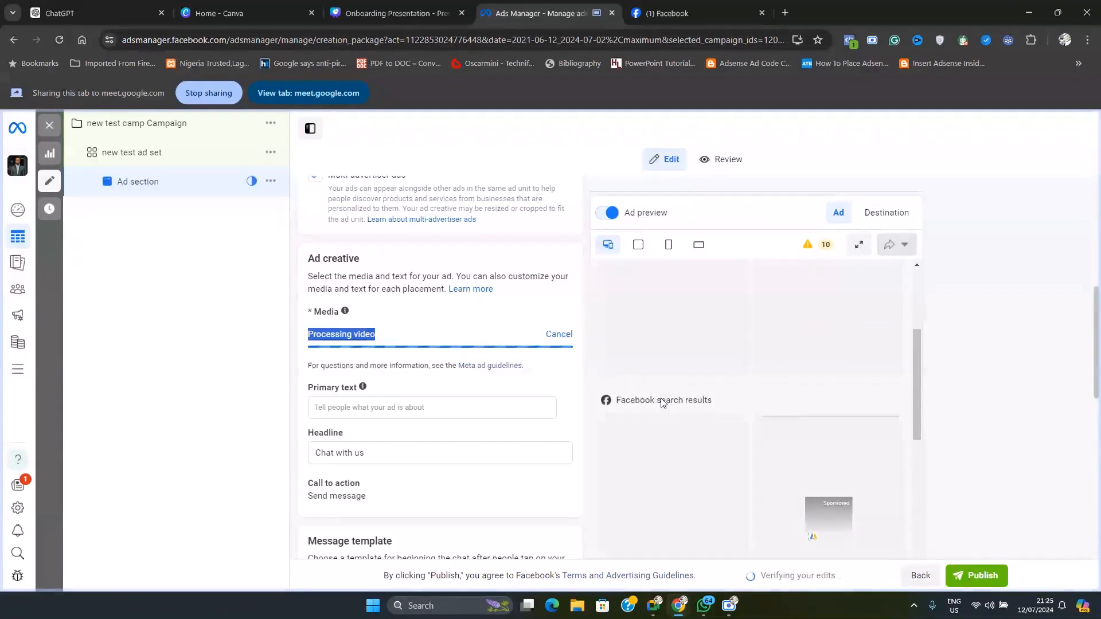
scroll(709, 416, up, 5)
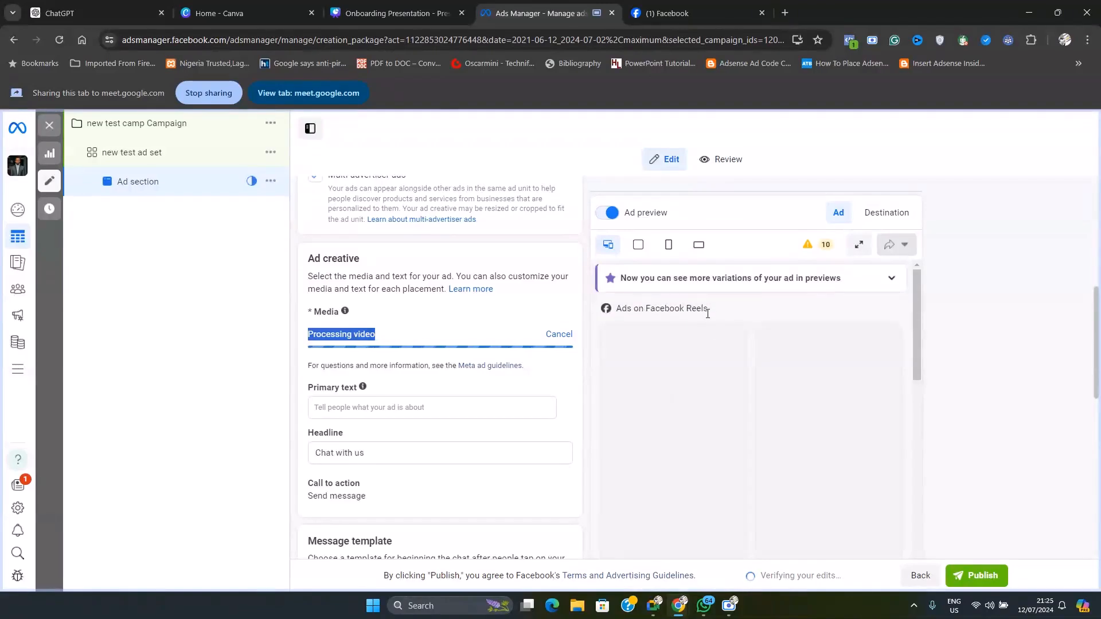
scroll(700, 367, down, 5)
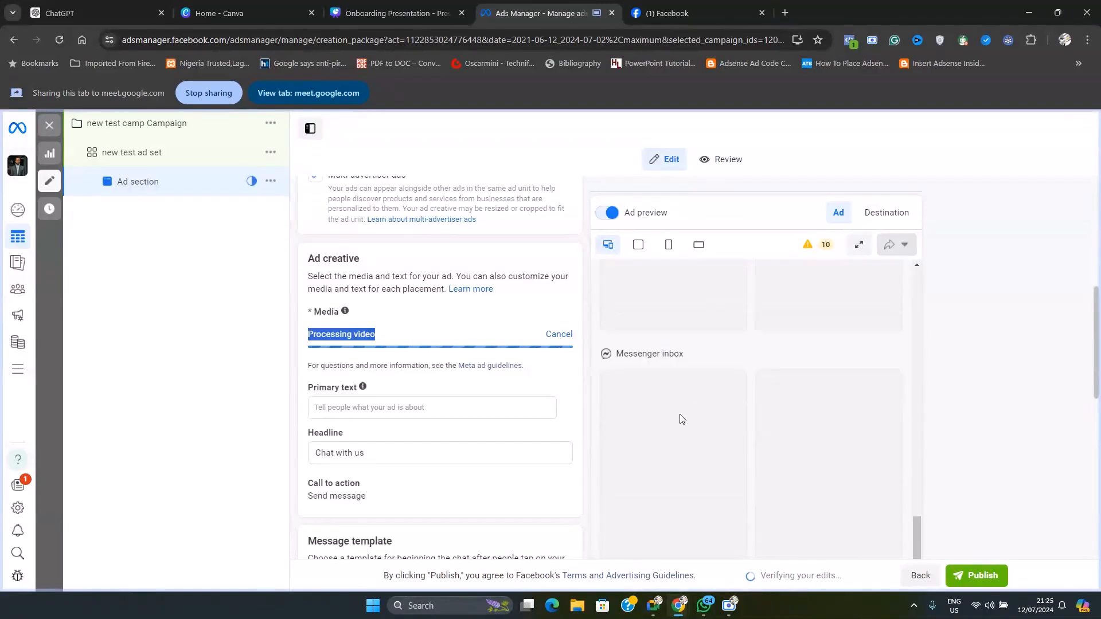
scroll(453, 422, down, 5)
scroll(453, 422, up, 10)
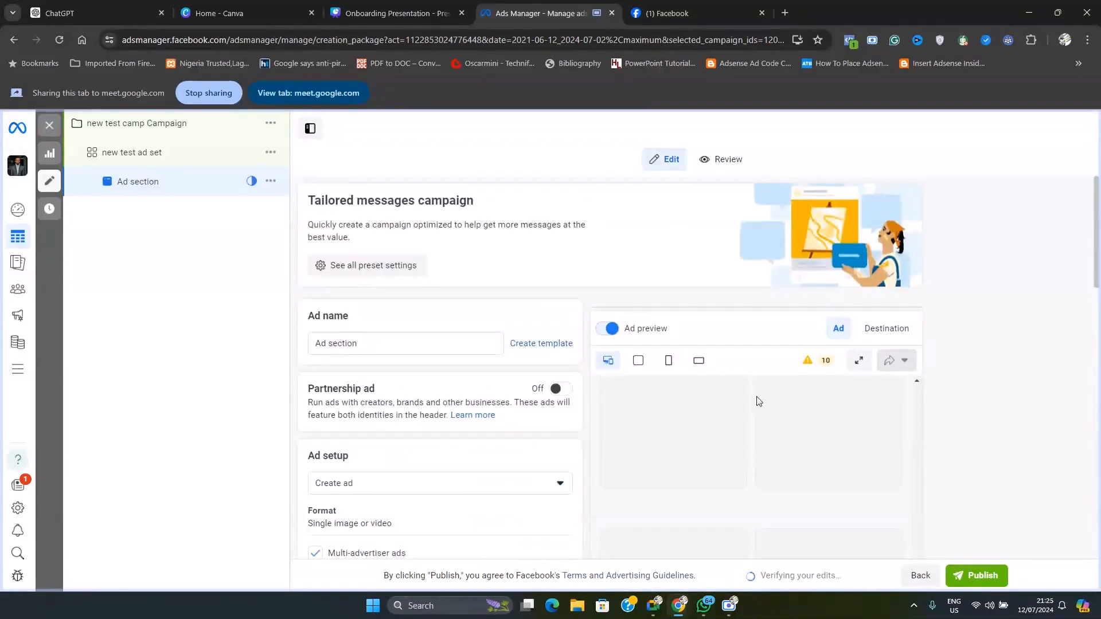
scroll(803, 466, down, 7)
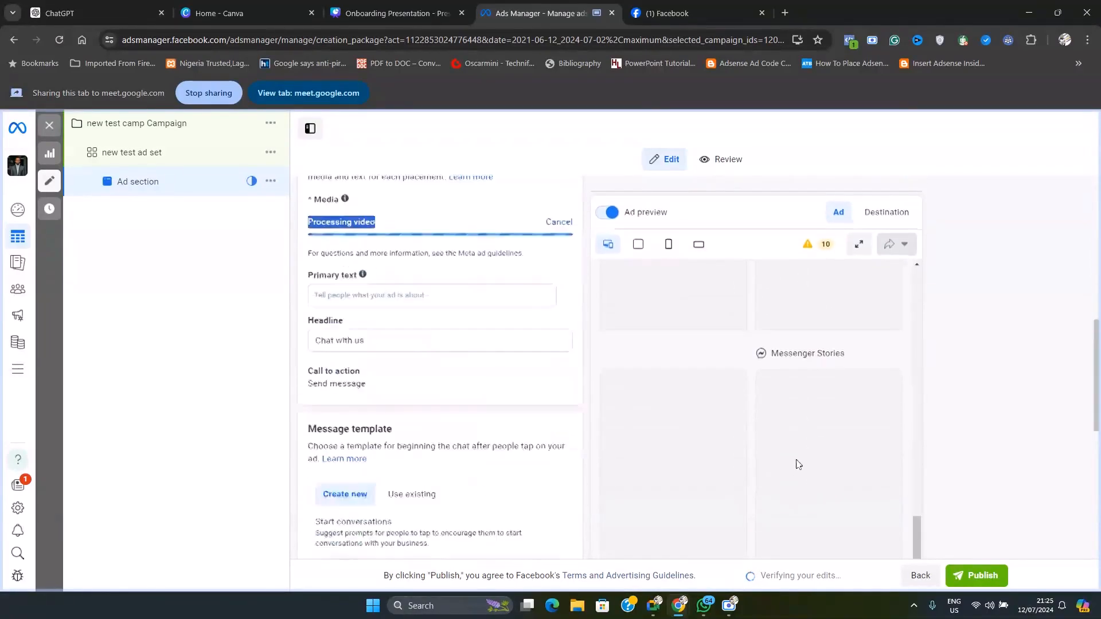
scroll(511, 487, up, 2)
scroll(512, 487, up, 7)
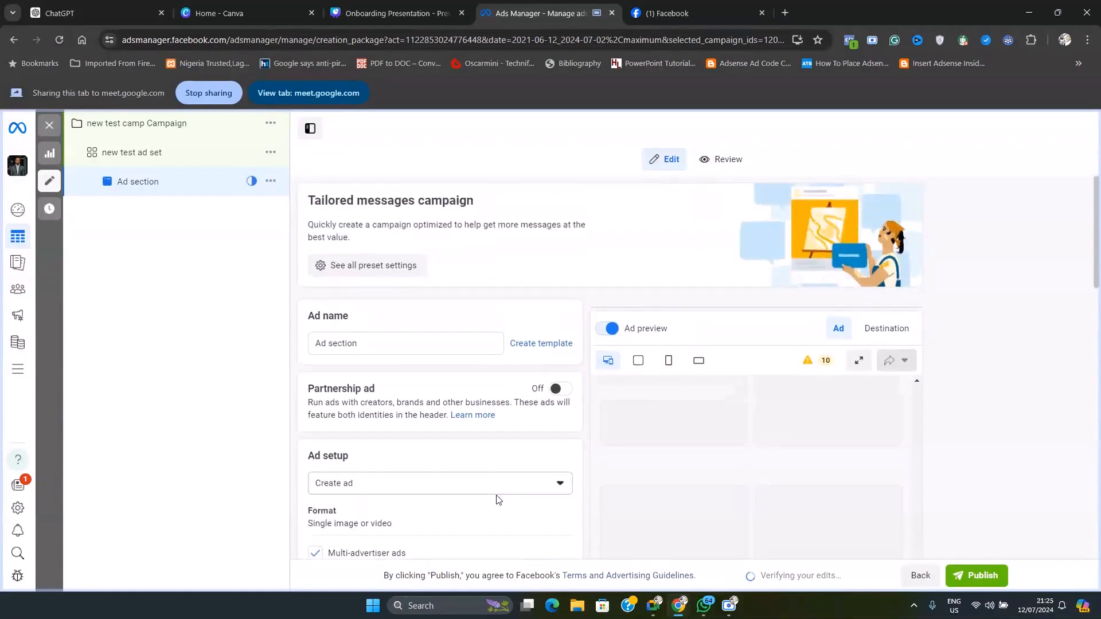
Highlight the Primary text label in the ad creative section and open its field for editing
scroll(499, 499, down, 10)
click(482, 284)
drag(311, 267, 358, 266)
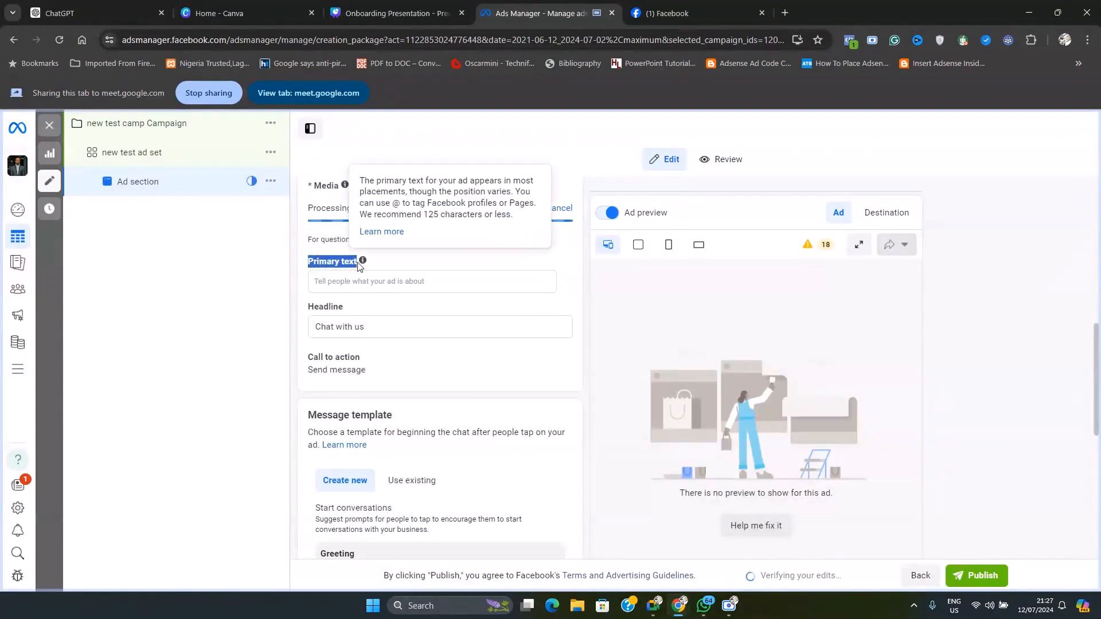
click(335, 282)
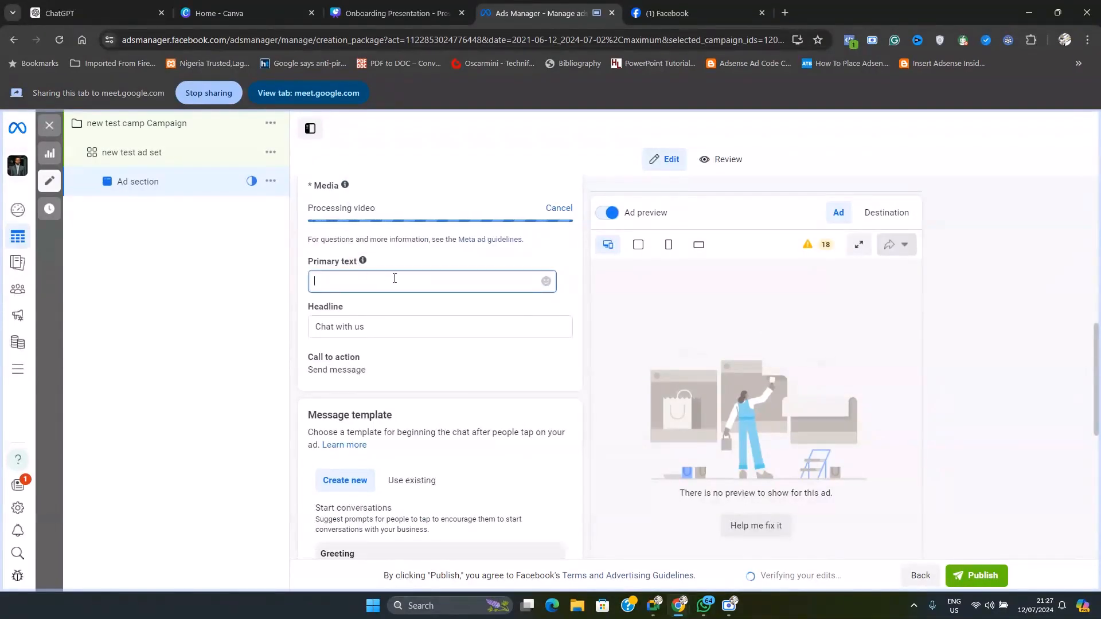
Switch to the Google Meet call and present the Onboarding Presentation tab instead of Ads Manager
click(652, 610)
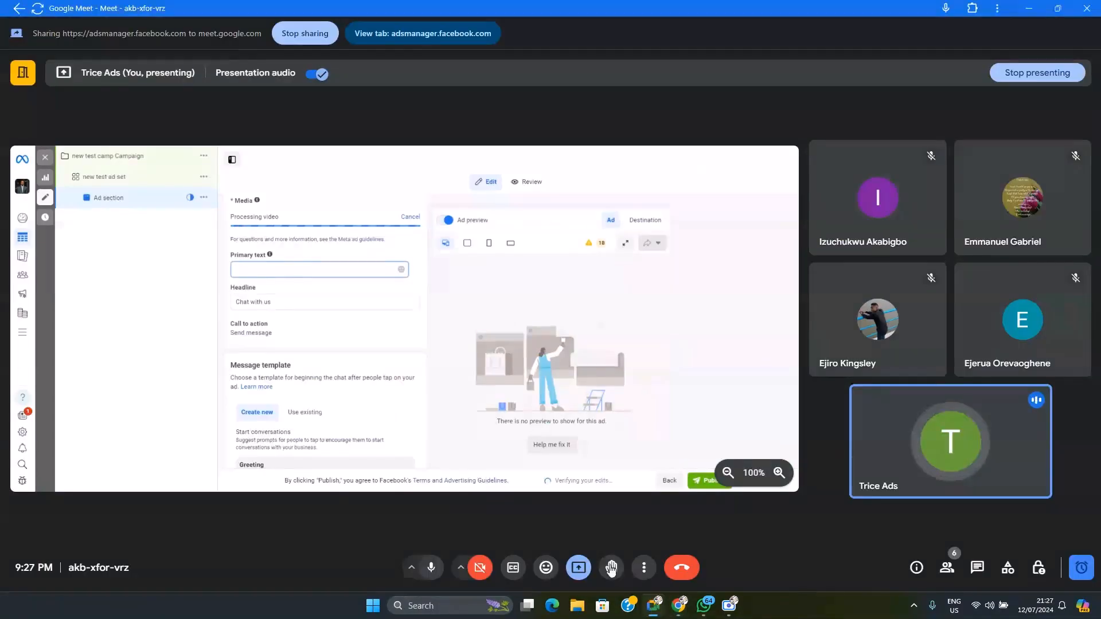
click(578, 568)
click(637, 502)
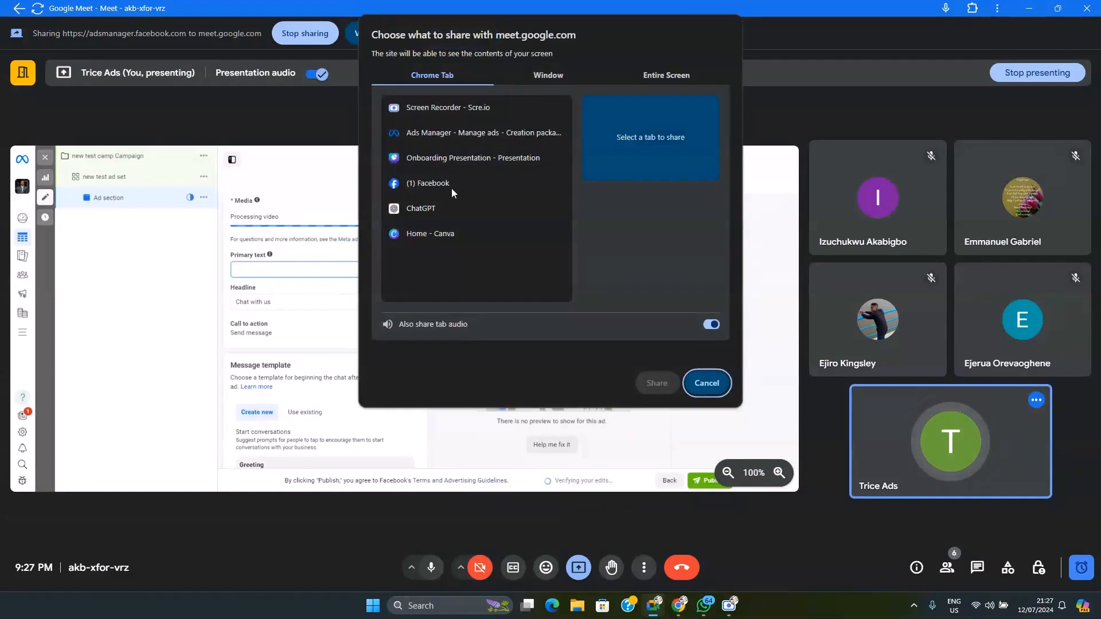
click(429, 157)
click(655, 388)
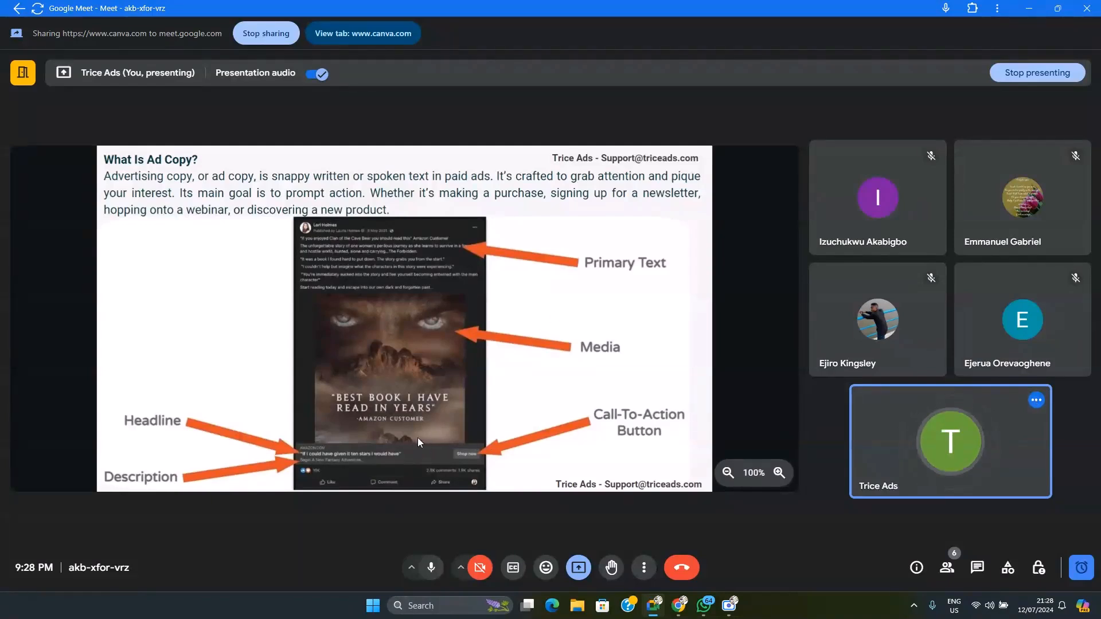
Present the Ads Manager tab in the Google Meet call instead of the slides and switch back to Ads Manager
click(579, 569)
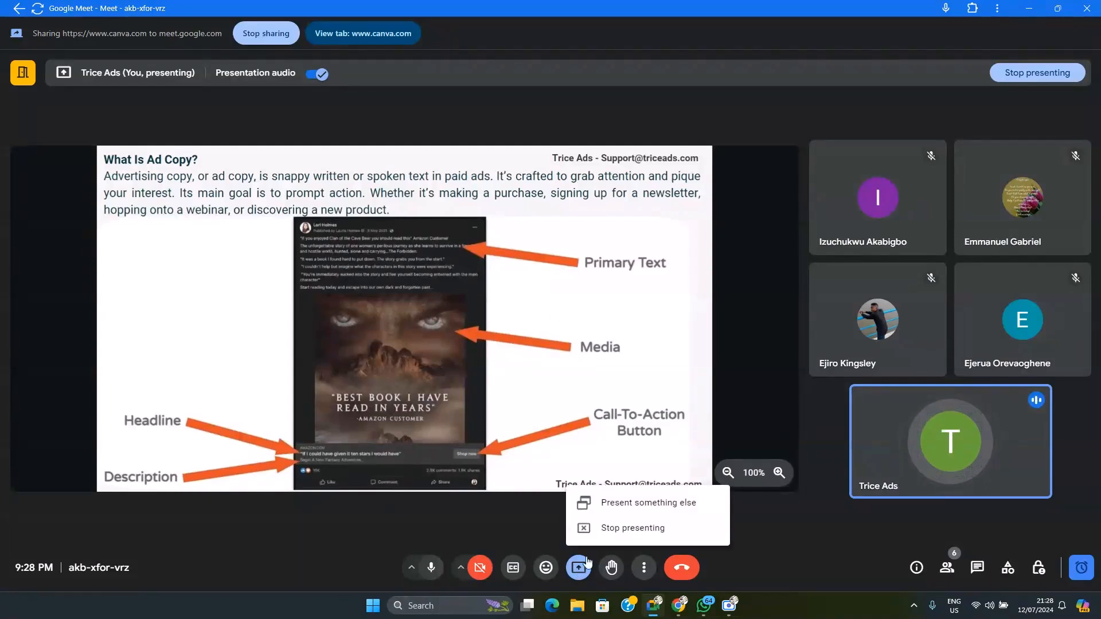
click(625, 504)
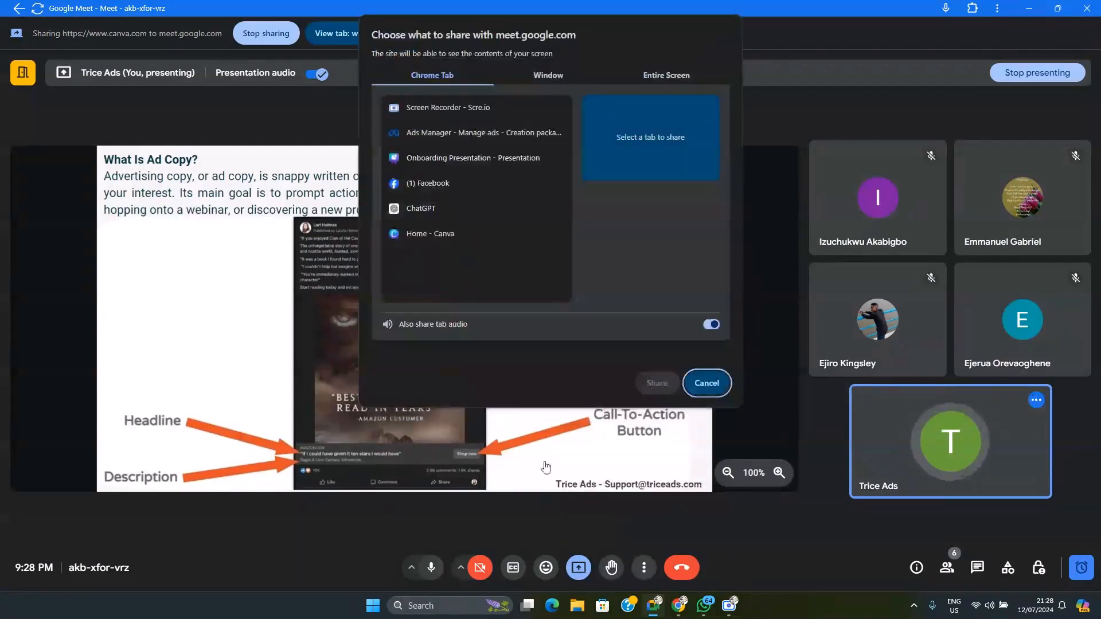
click(429, 133)
click(657, 383)
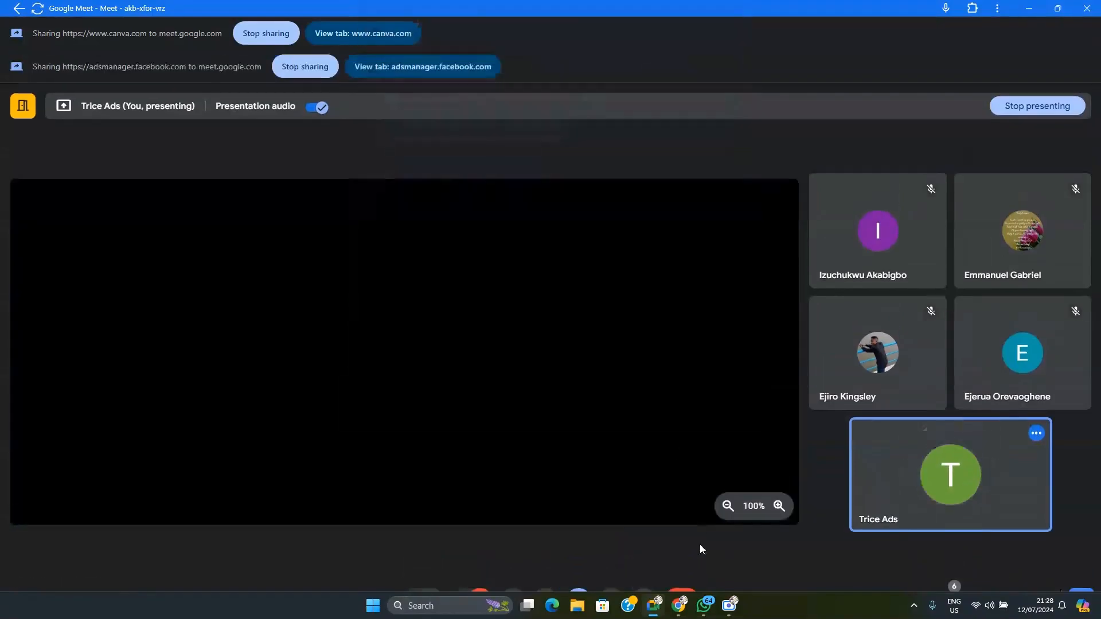
mouse_move(678, 605)
click(645, 579)
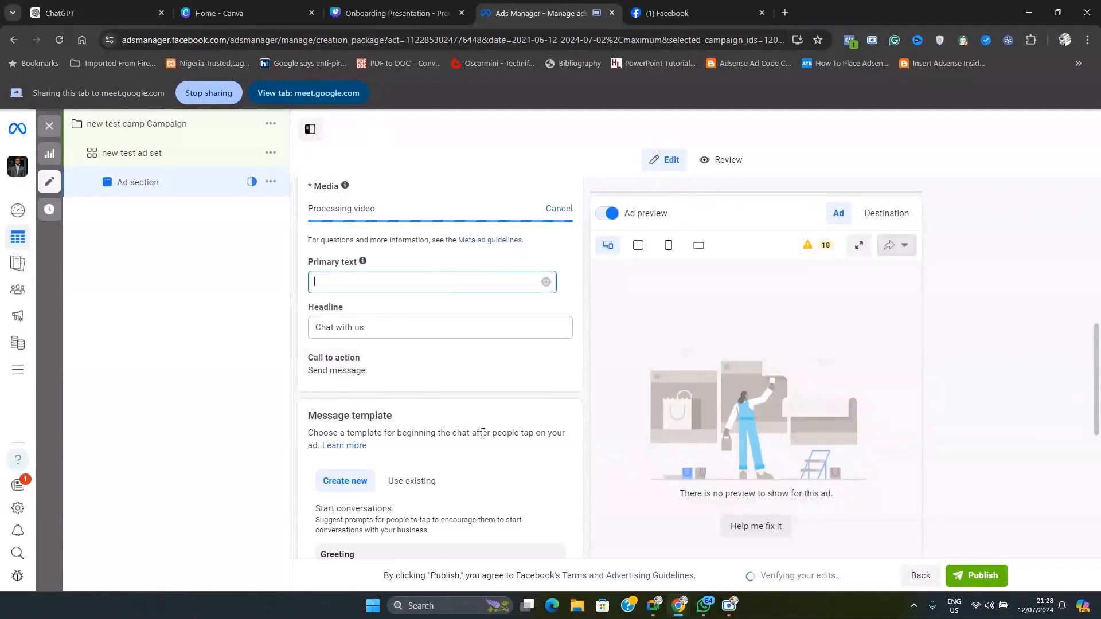
Check the Google Meet call and return to the ad's creative section in Ads Manager
mouse_move(705, 614)
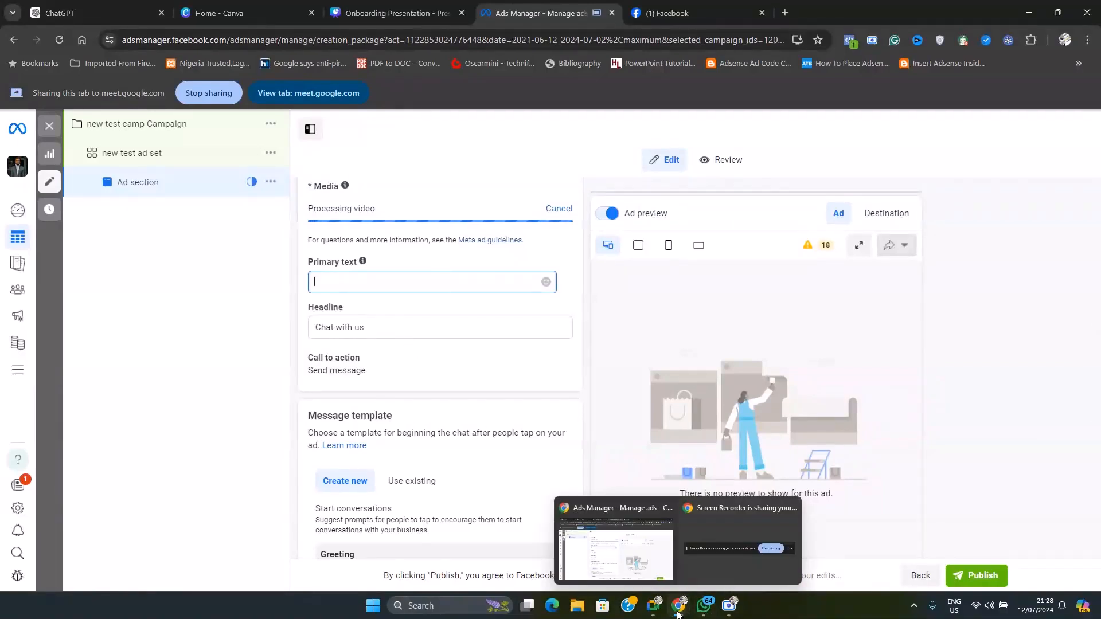
click(602, 515)
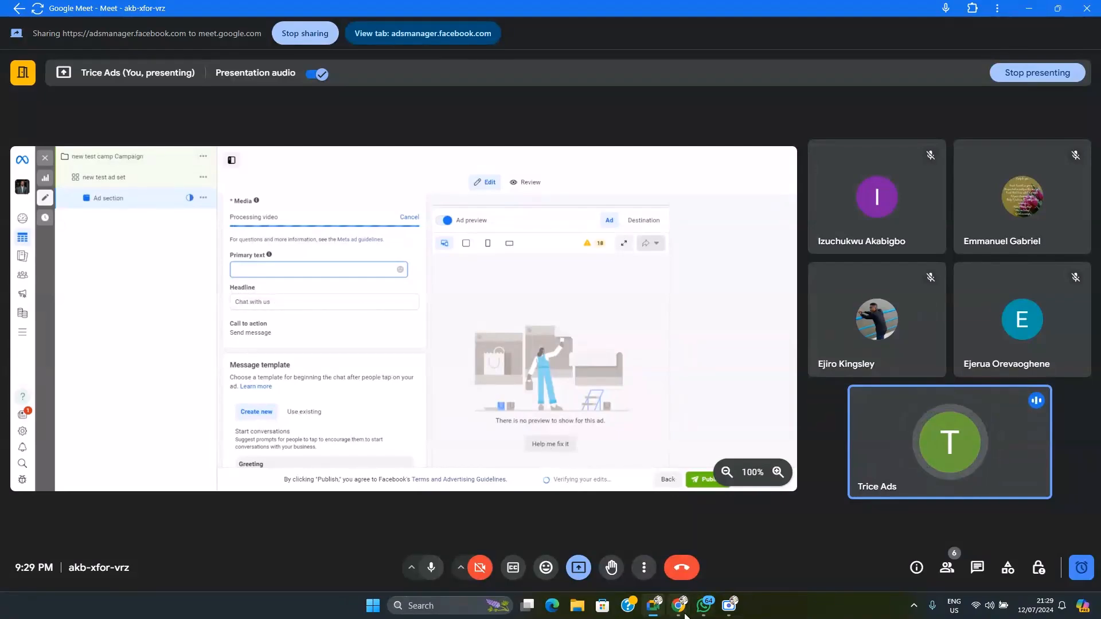
mouse_move(678, 606)
click(613, 551)
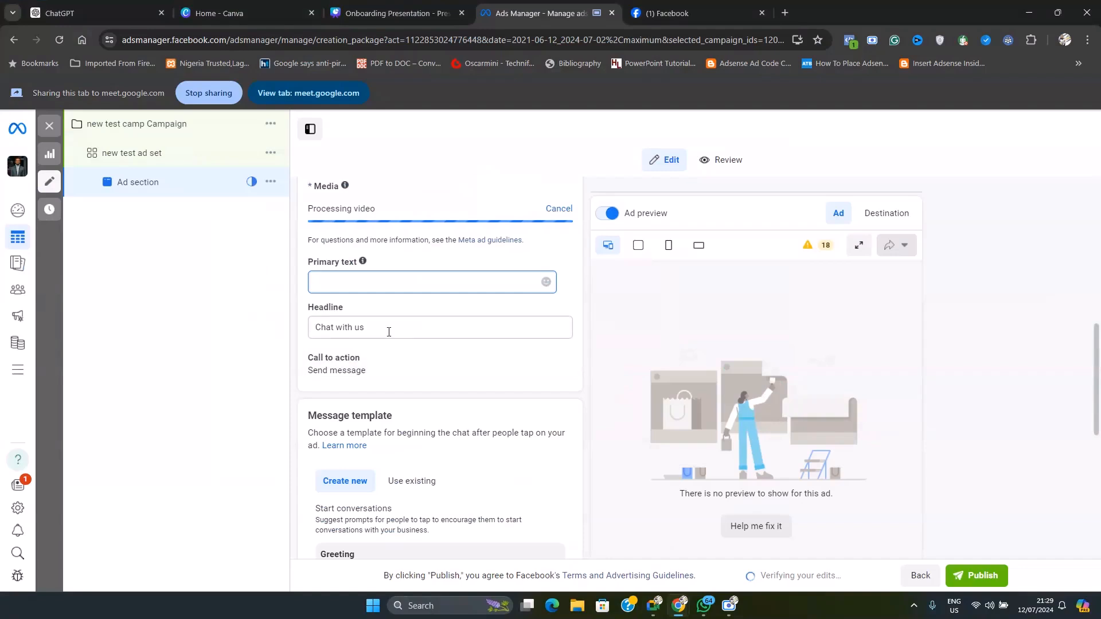
Replace the ad's default headline with "Facebook Ad Free Class"
drag(386, 327, 285, 342)
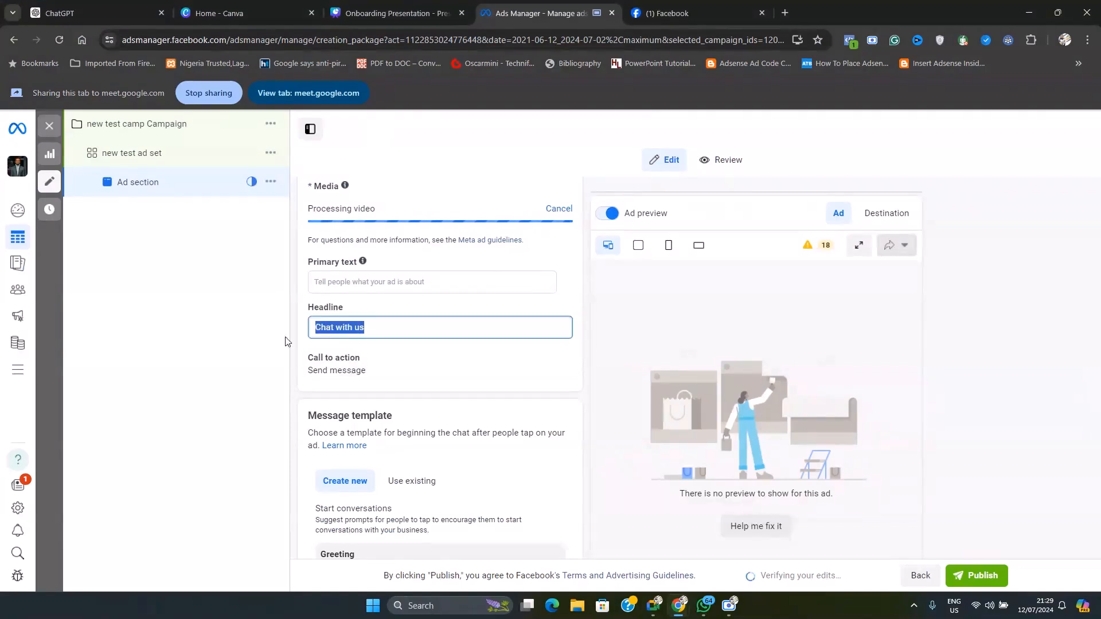
text(Fa)
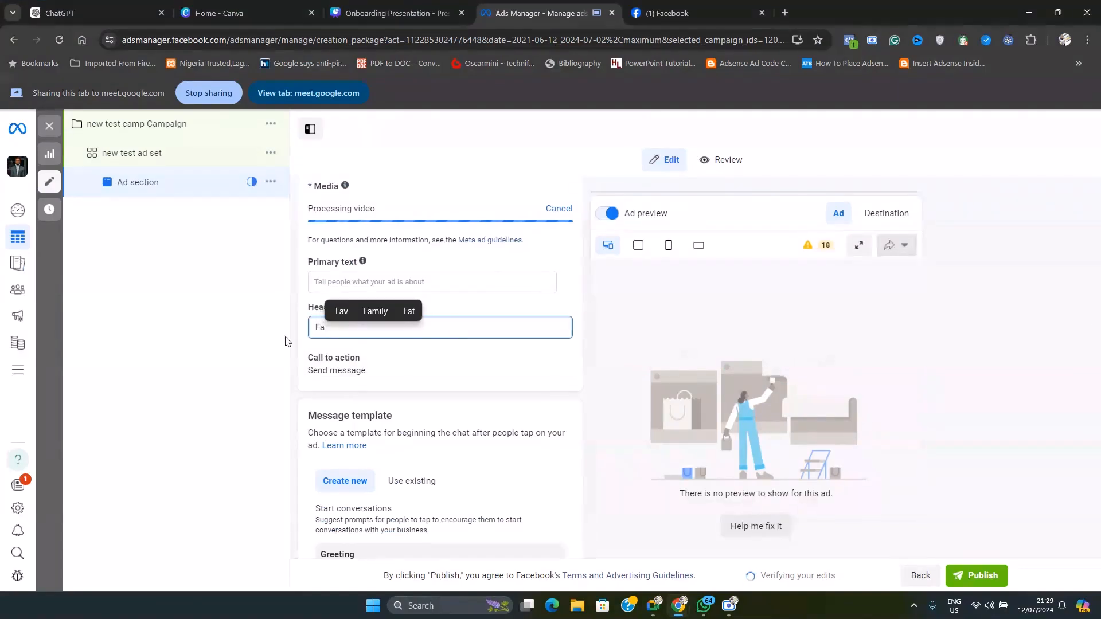
text(cebook)
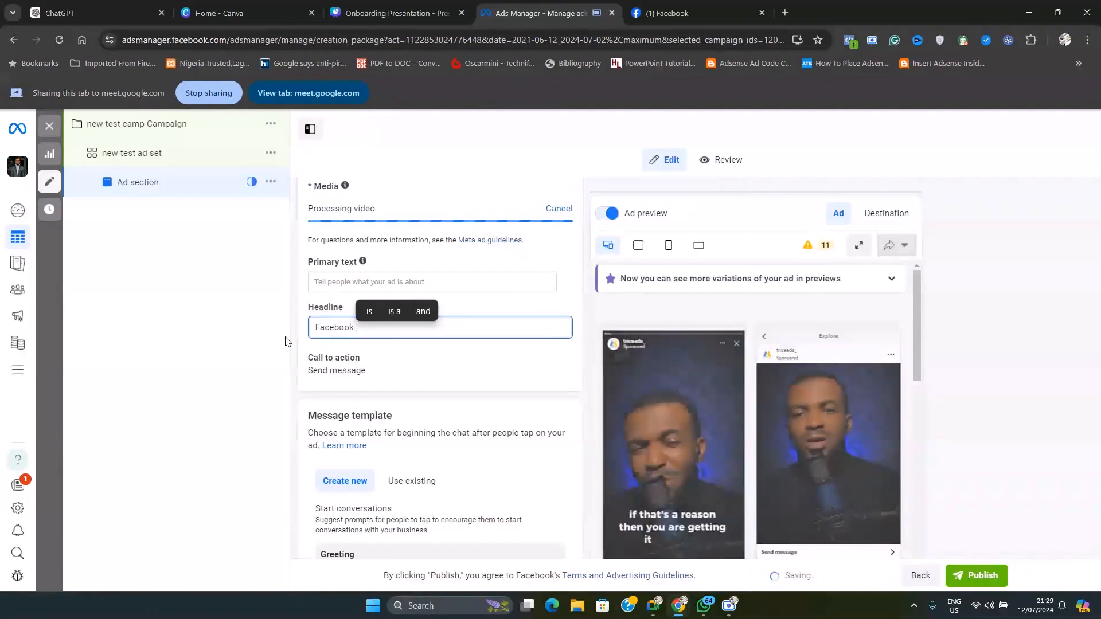
text( Ad)
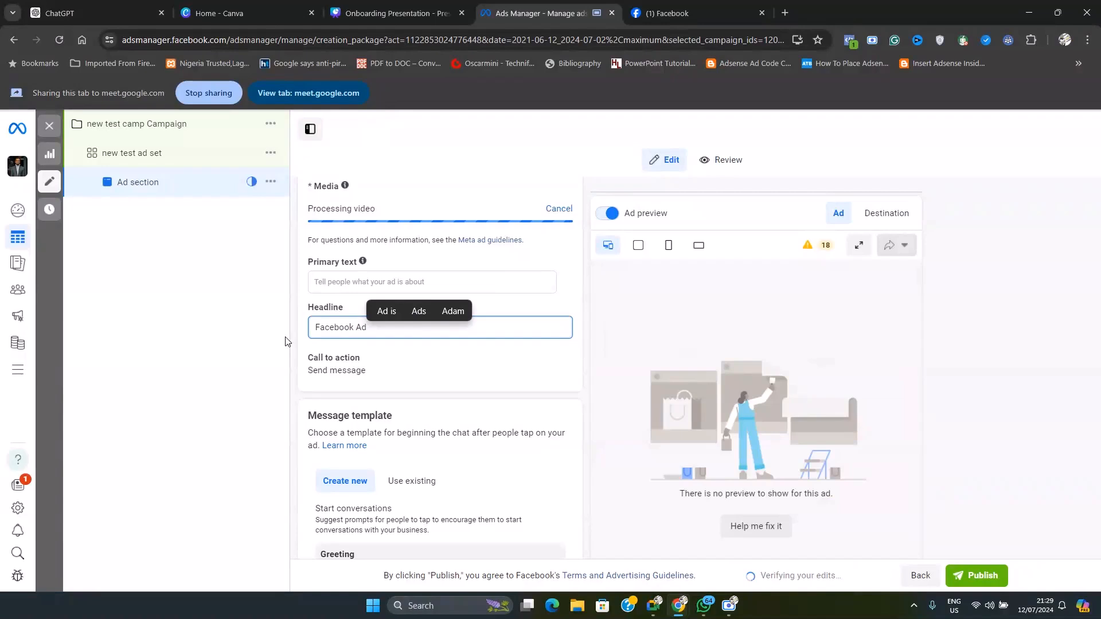
text( Free Clas)
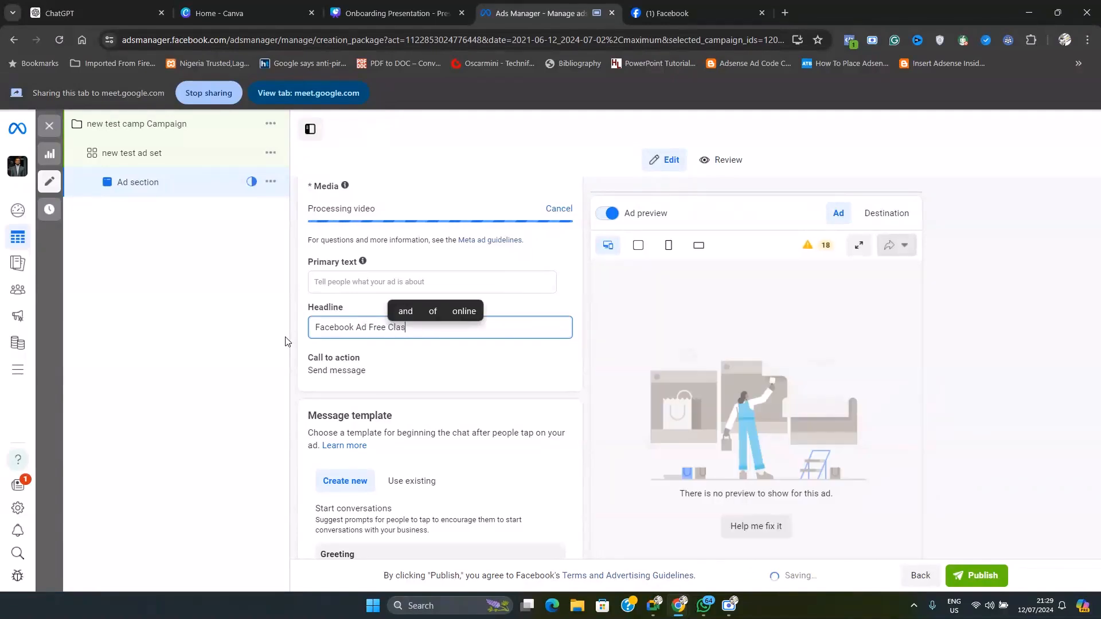
text(s)
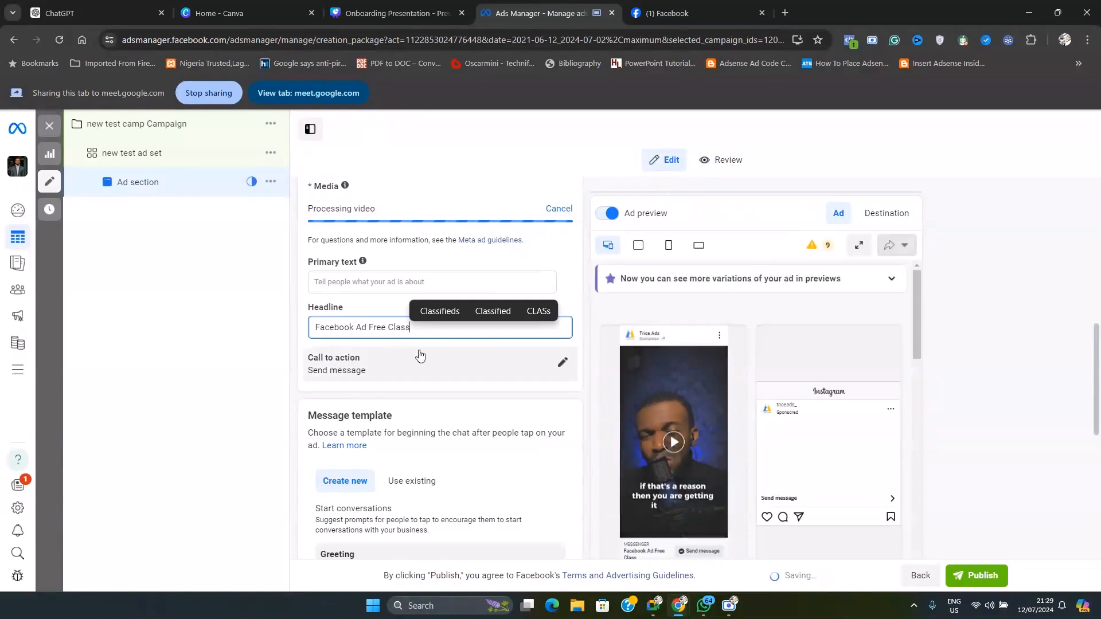
Expand the ad's Call to action settings and point out the Primary text and Headline fields above them
scroll(749, 446, down, 2)
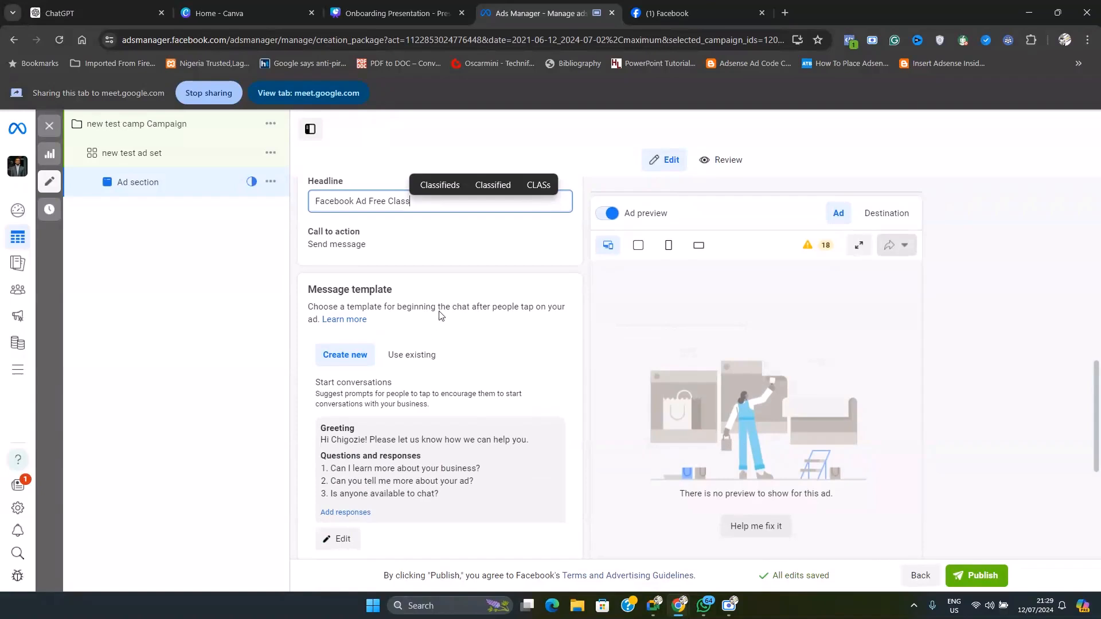
click(440, 252)
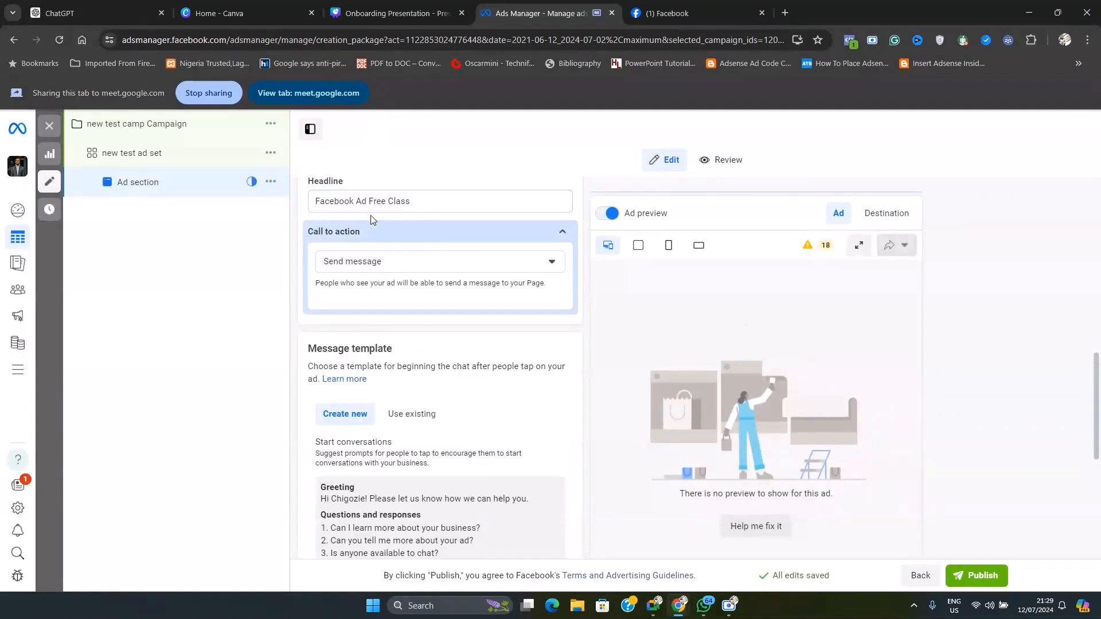
scroll(420, 217, up, 2)
click(325, 281)
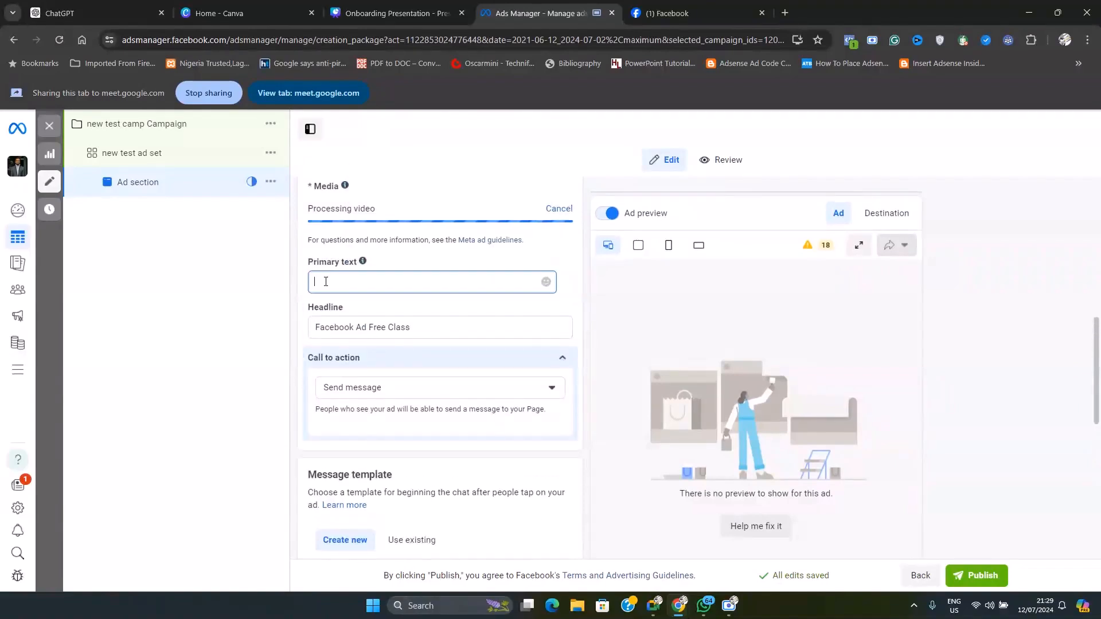
click(363, 326)
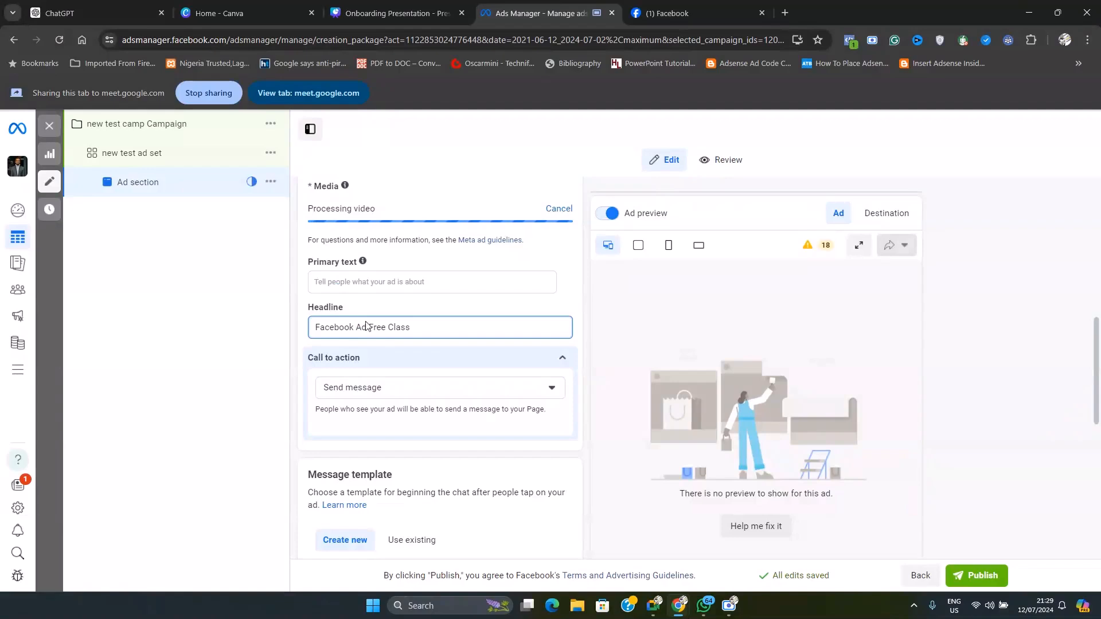
scroll(322, 339, down, 1)
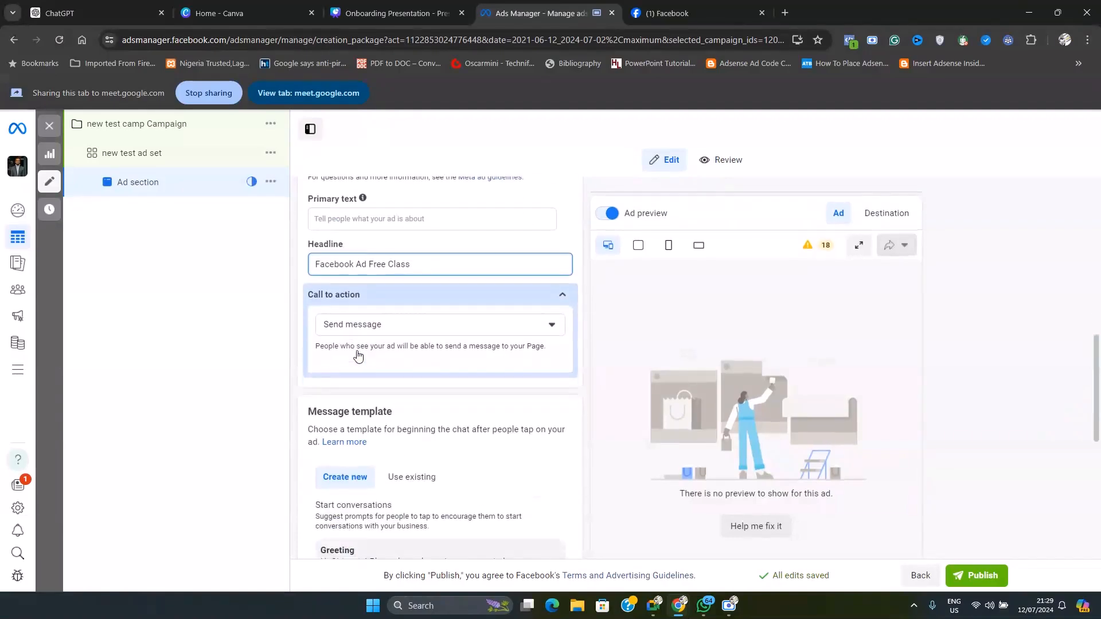
Browse the available call-to-action options for the ad and keep Send message selected
click(330, 329)
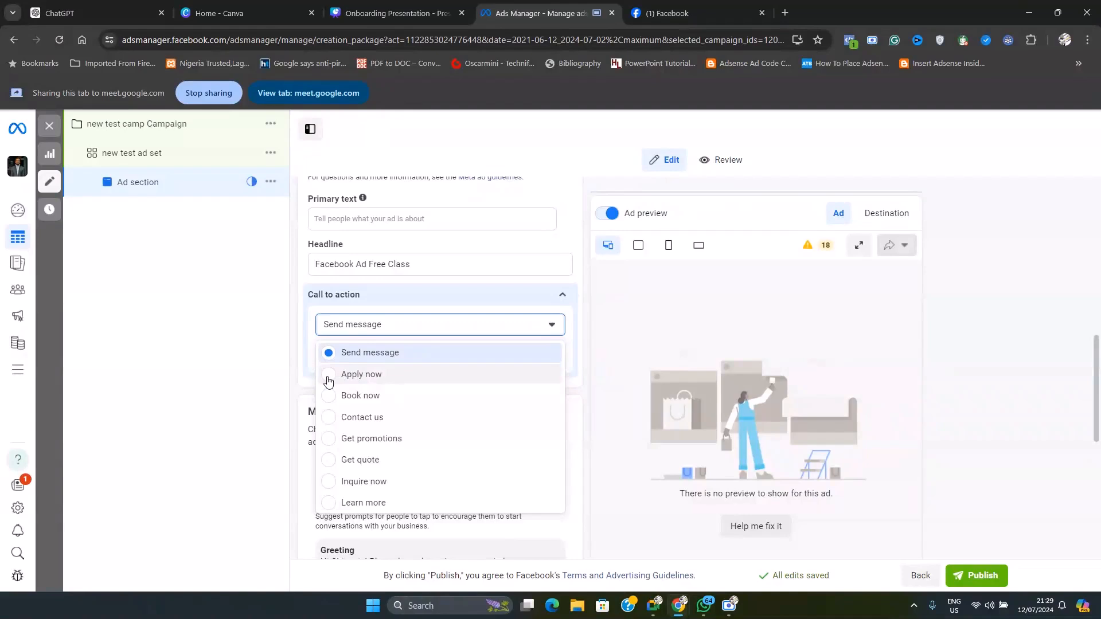
scroll(361, 430, down, 2)
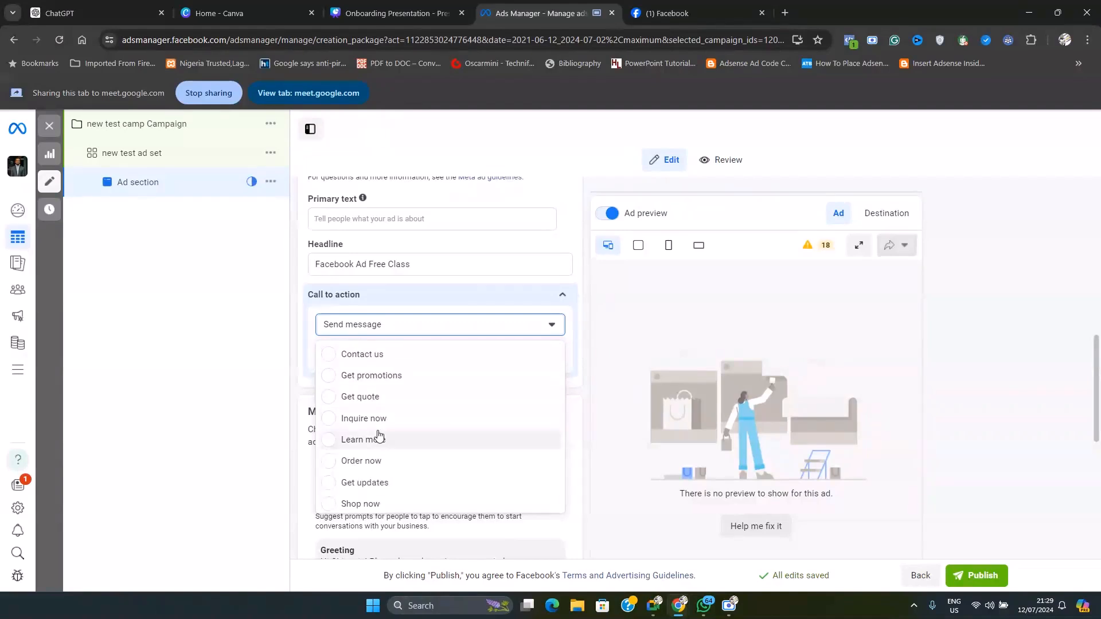
scroll(401, 435, down, 1)
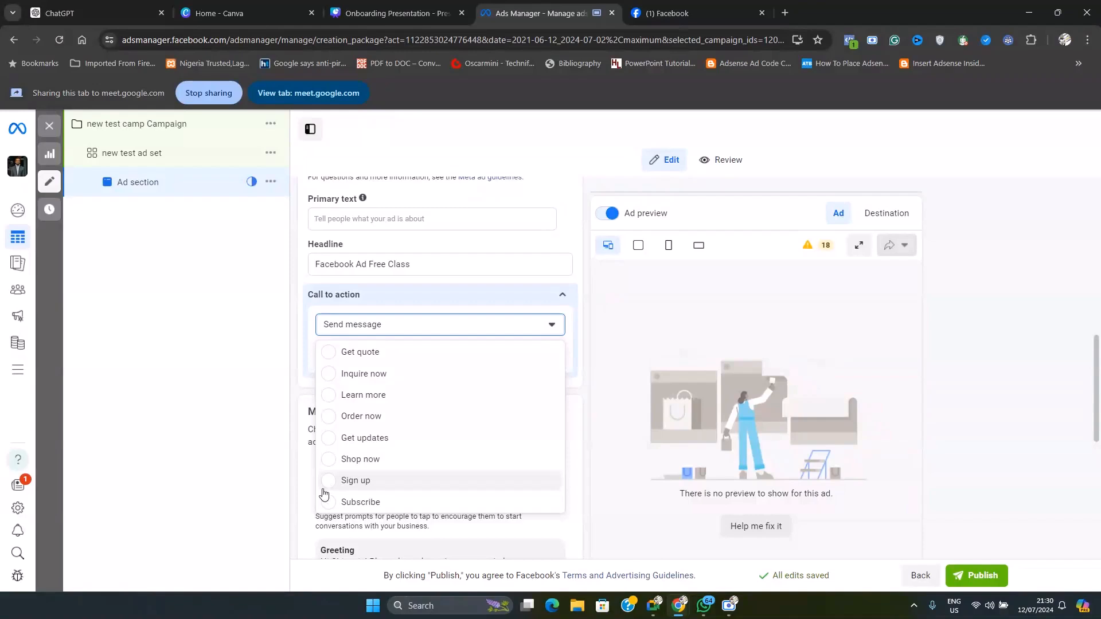
scroll(393, 463, up, 1)
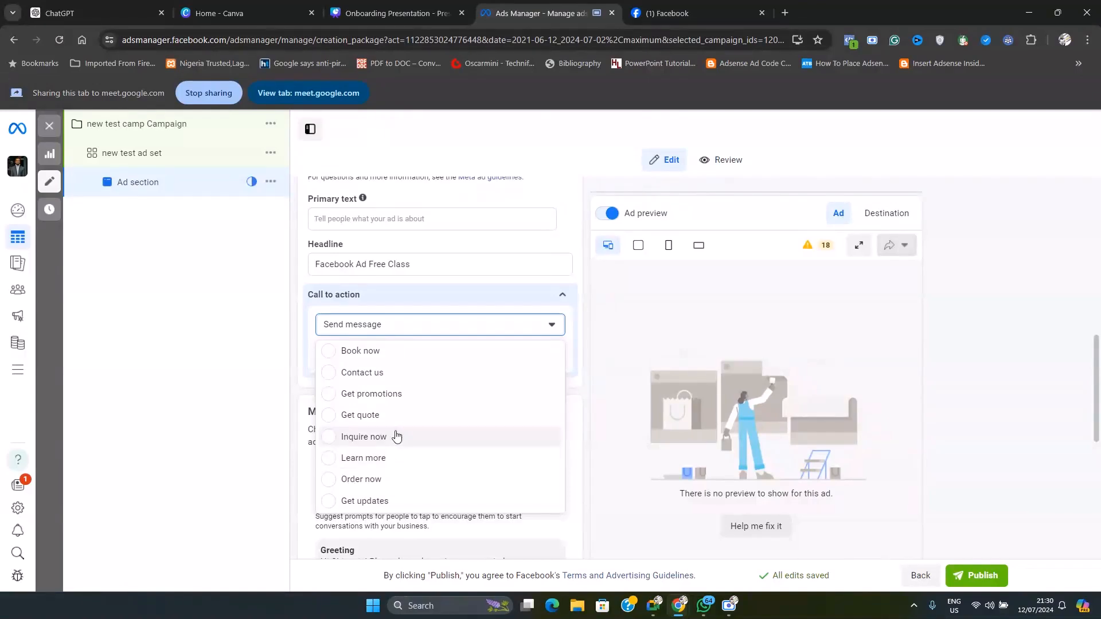
scroll(411, 444, down, 1)
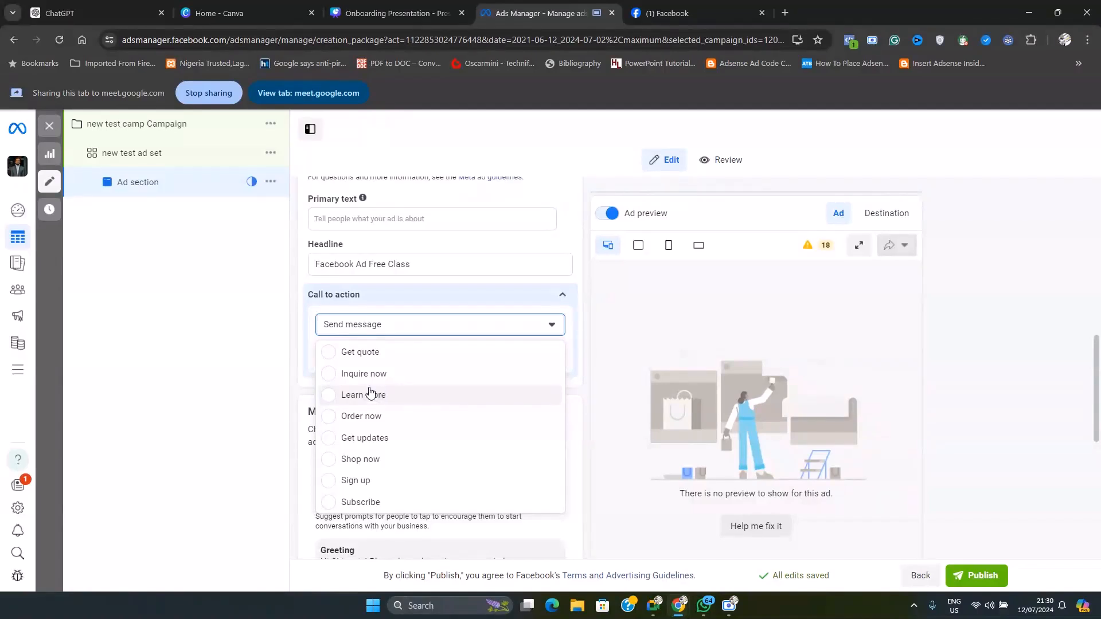
scroll(383, 404, up, 1)
scroll(385, 413, up, 4)
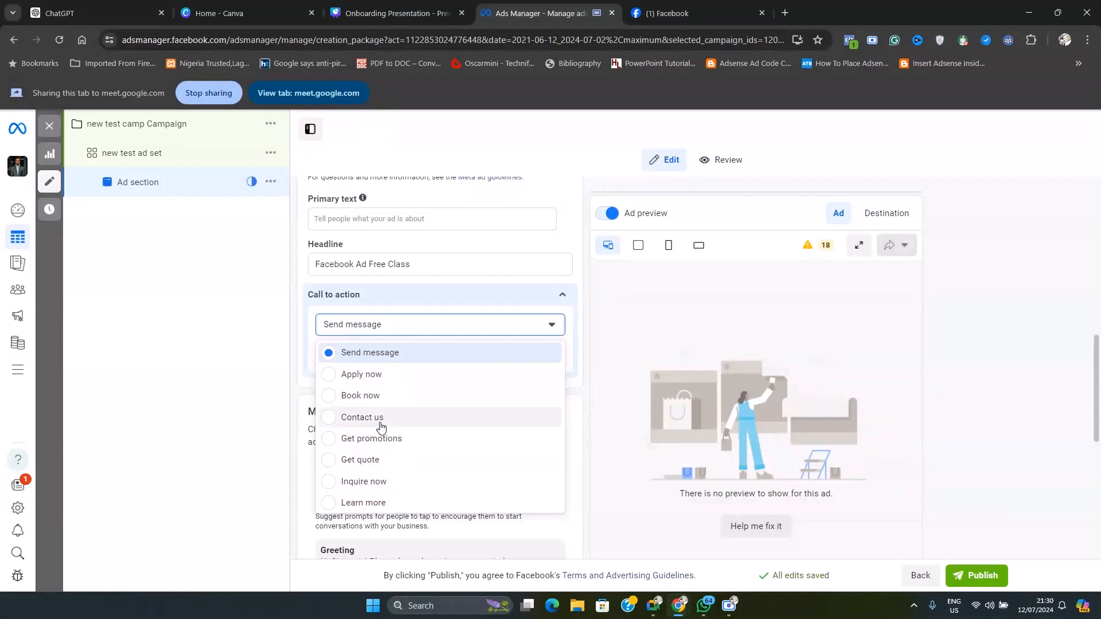
click(370, 351)
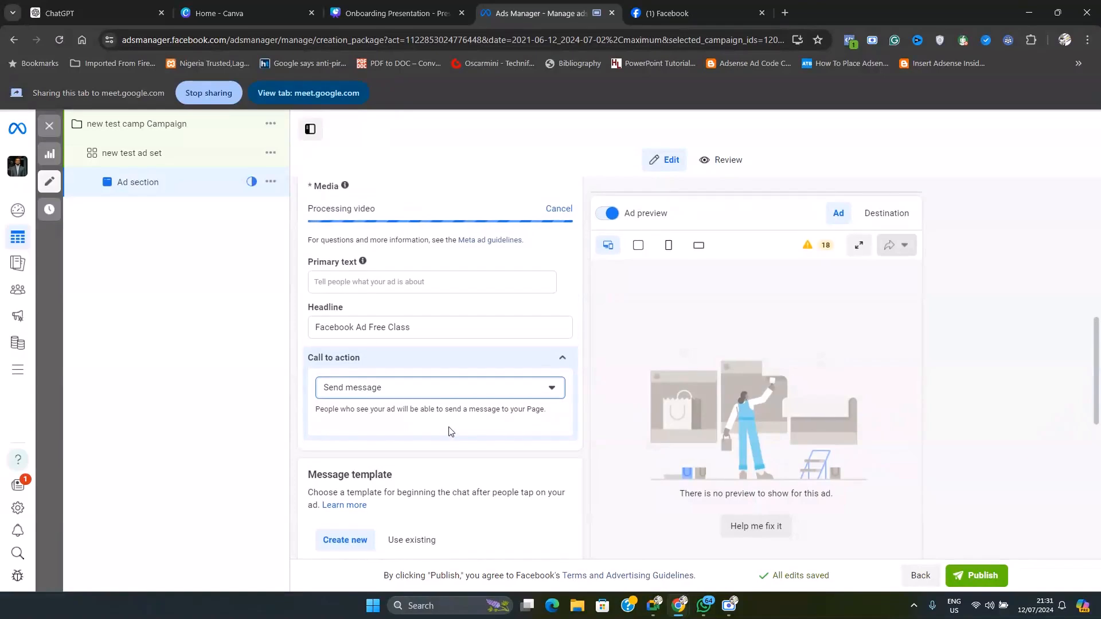
Check the Google Meet call and the Scre.io screen recorder, and return to the ad in Ads Manager
scroll(454, 440, down, 1)
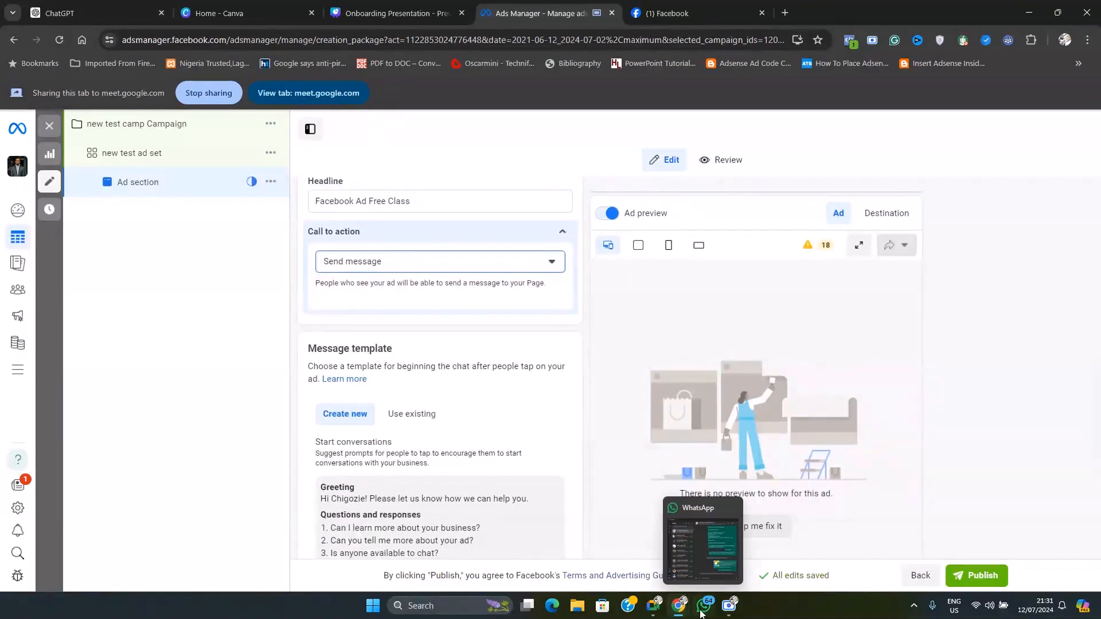
mouse_move(649, 615)
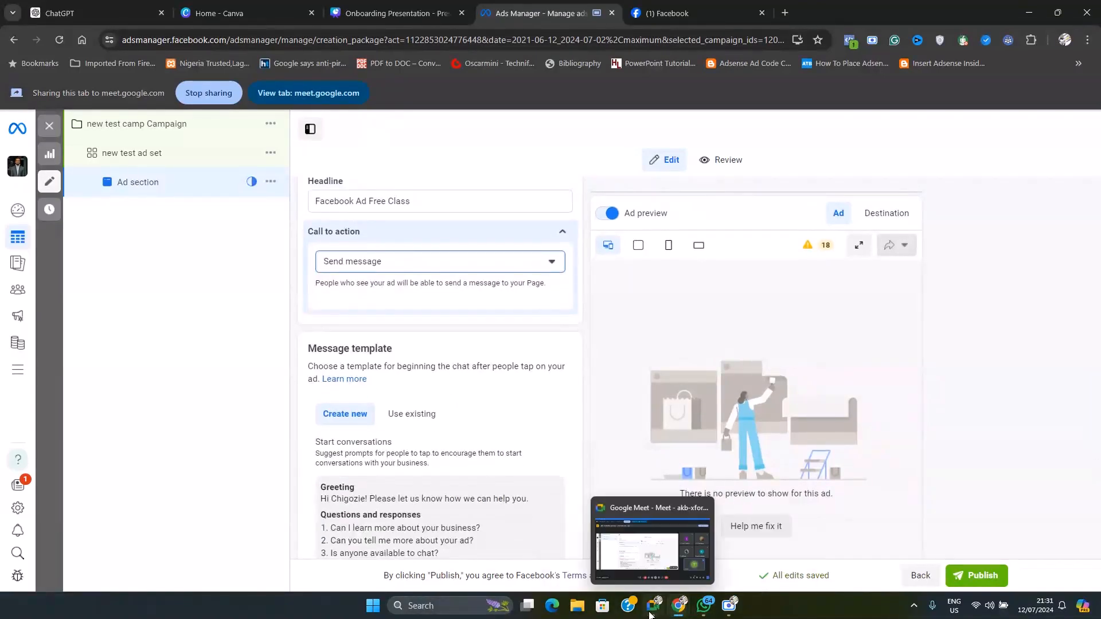
click(646, 551)
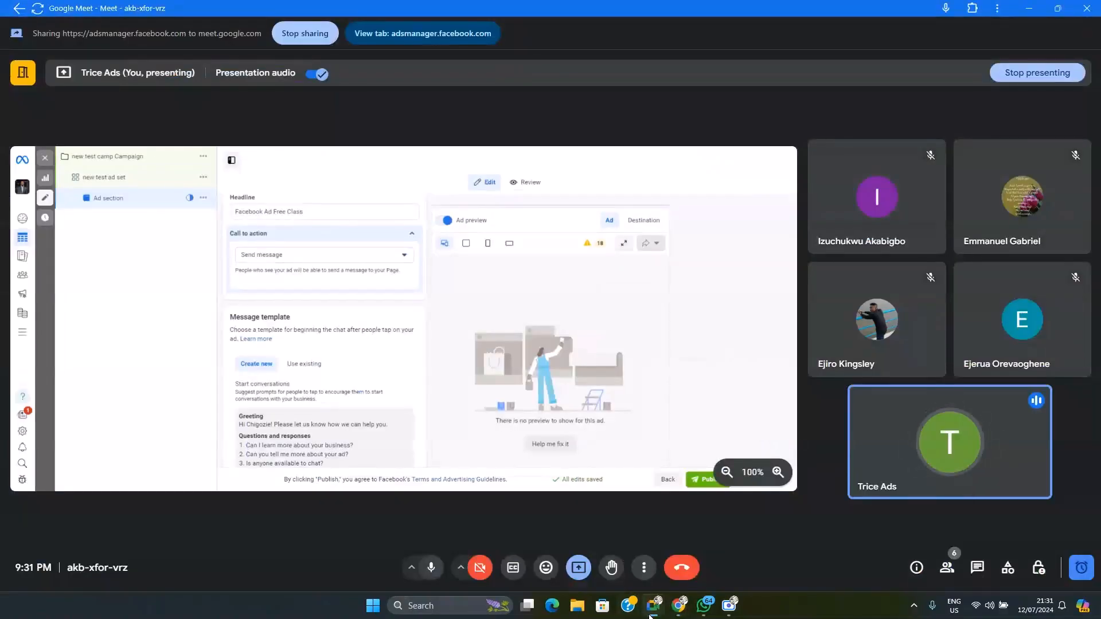
click(727, 612)
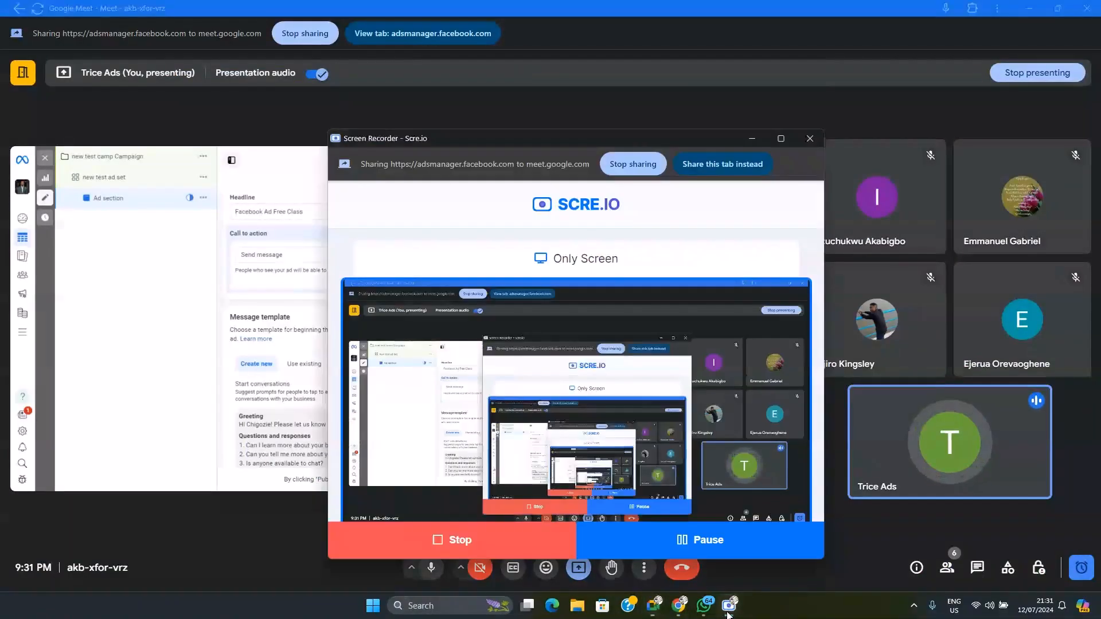
click(727, 613)
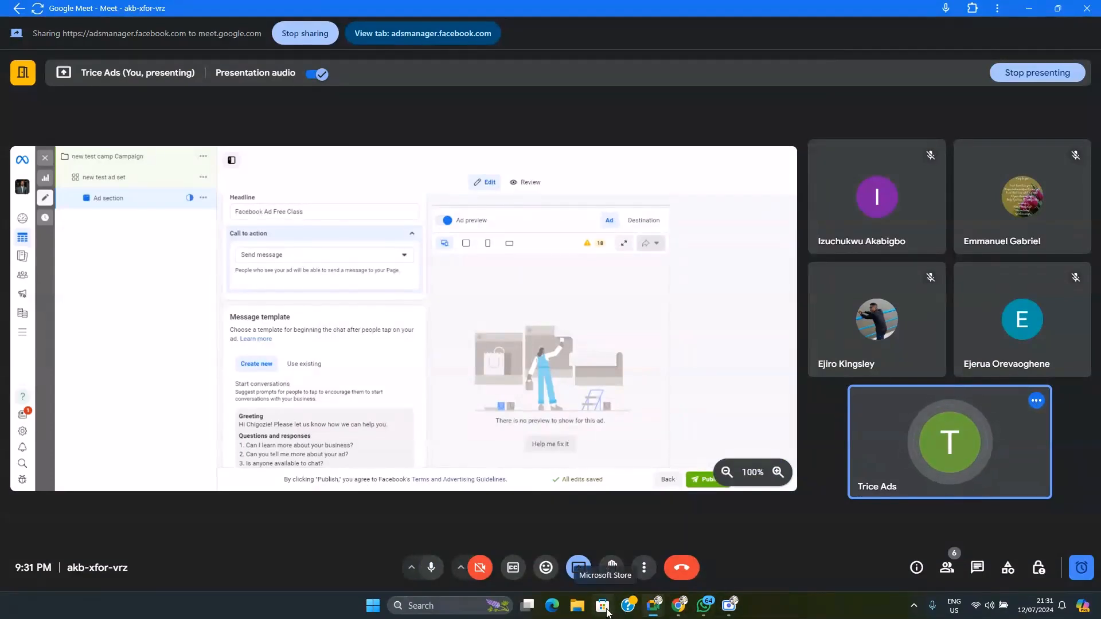
mouse_move(660, 610)
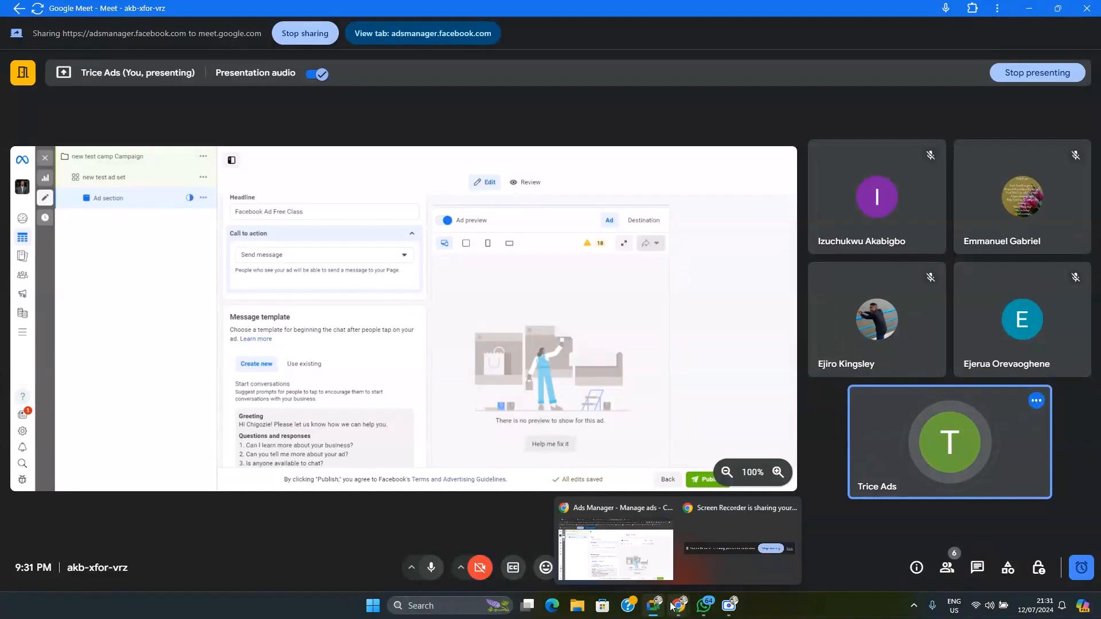
click(610, 565)
Set the ad's call to action to Learn more
click(387, 264)
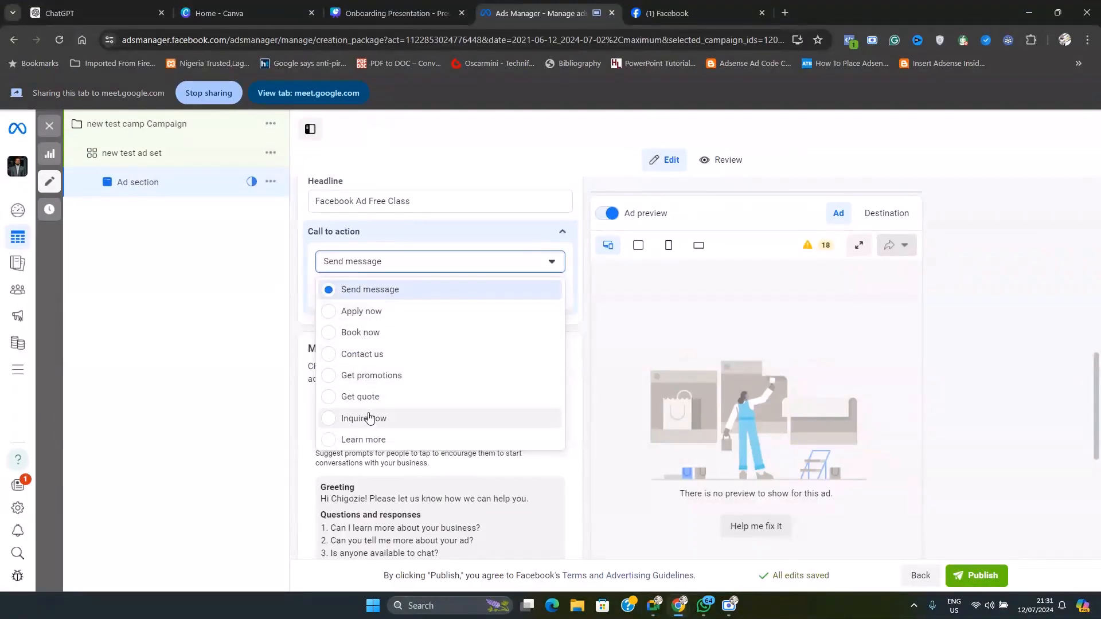
scroll(362, 396, down, 1)
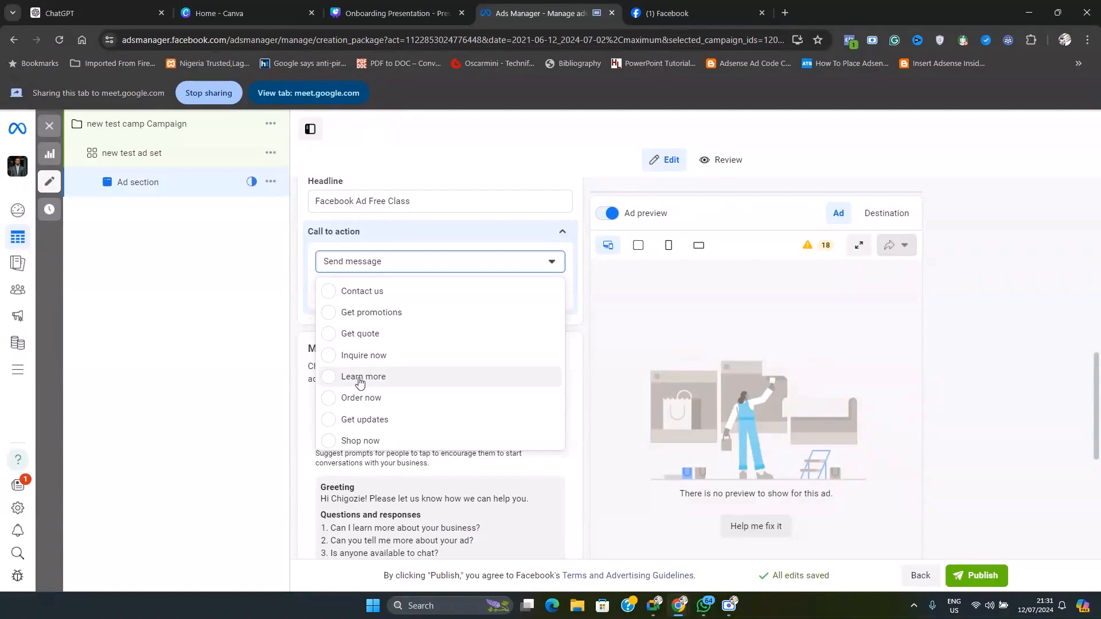
click(359, 381)
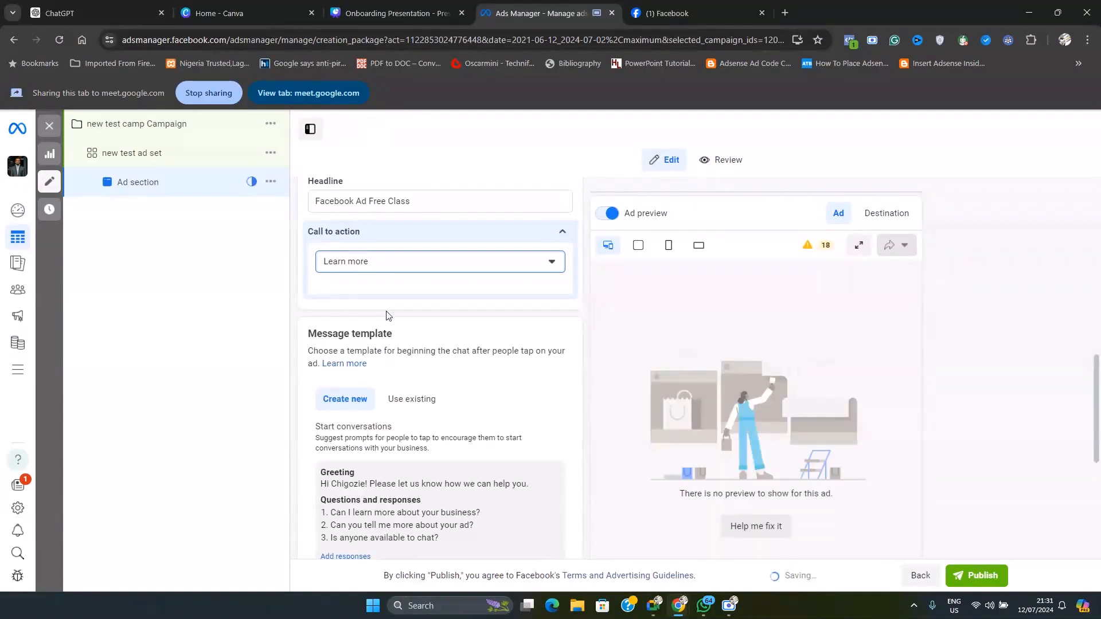
Review the ad's Message template and Tracking sections and look back over its call to action and ad setup
scroll(658, 394, down, 1)
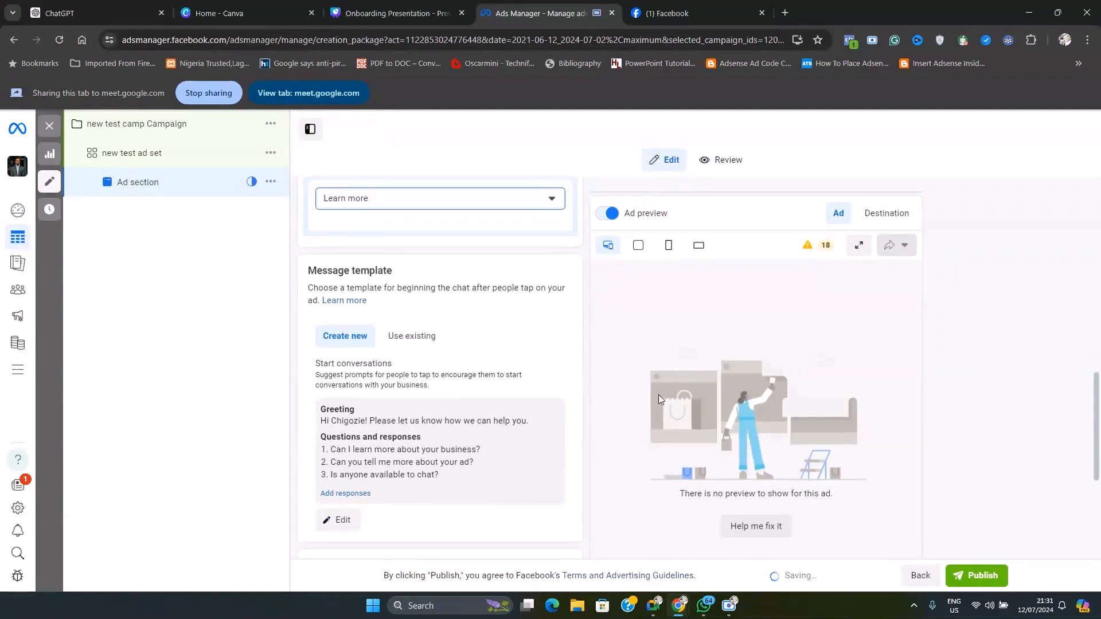
scroll(658, 394, down, 1)
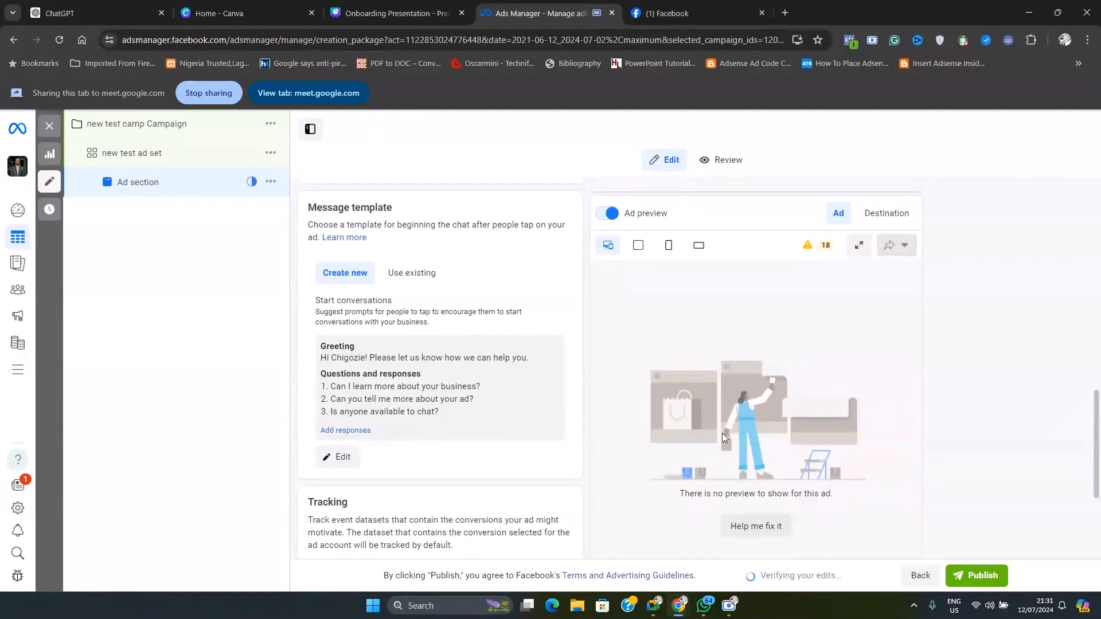
scroll(732, 490, down, 2)
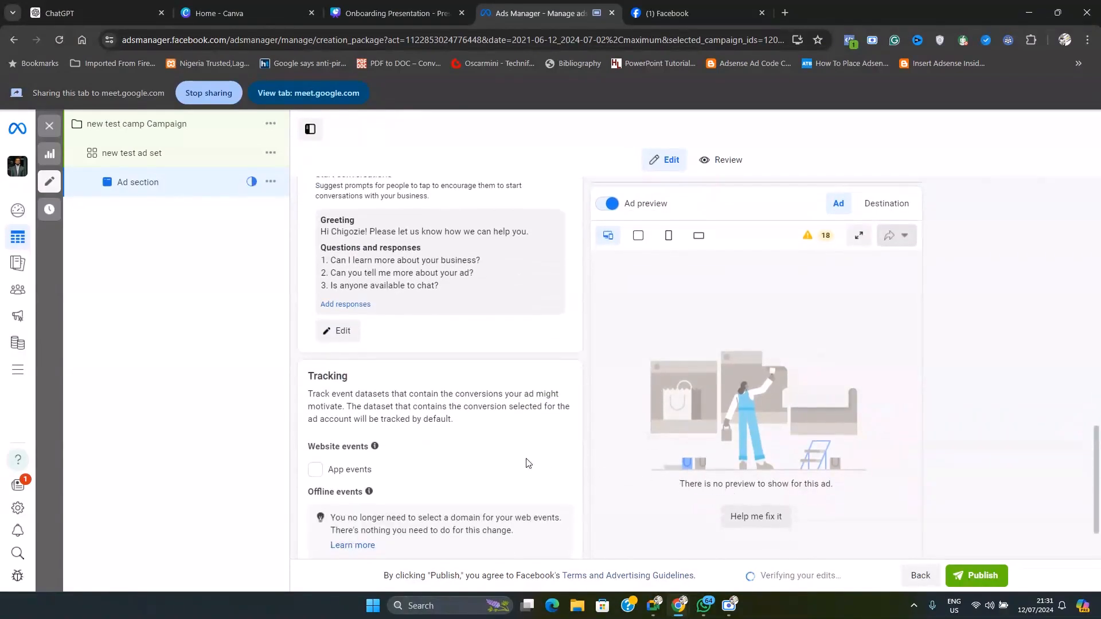
scroll(461, 444, up, 3)
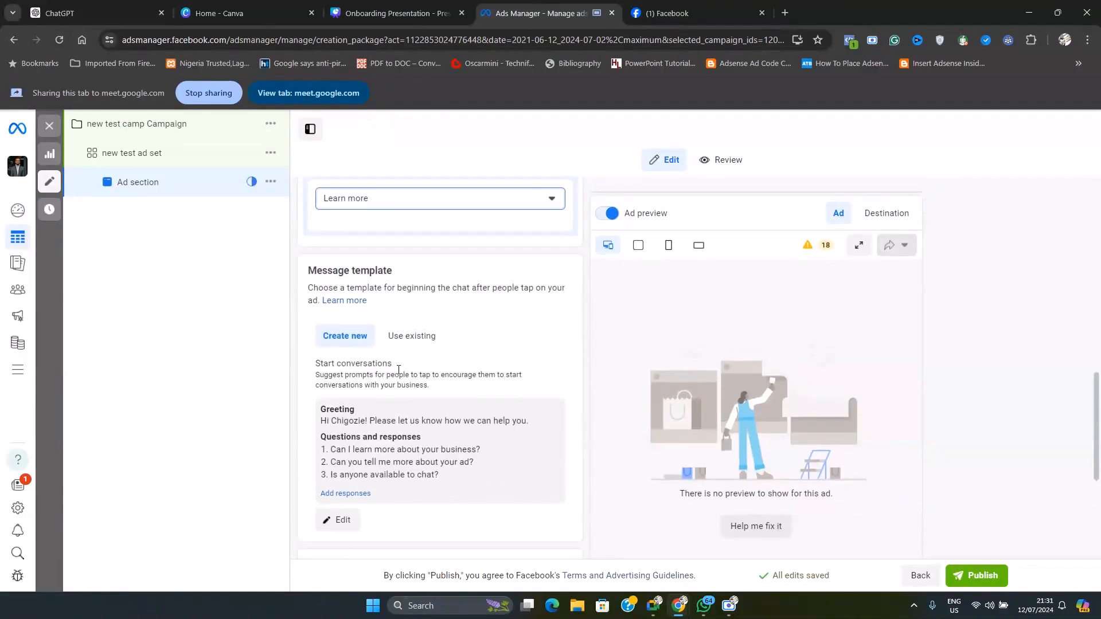
scroll(388, 293, up, 1)
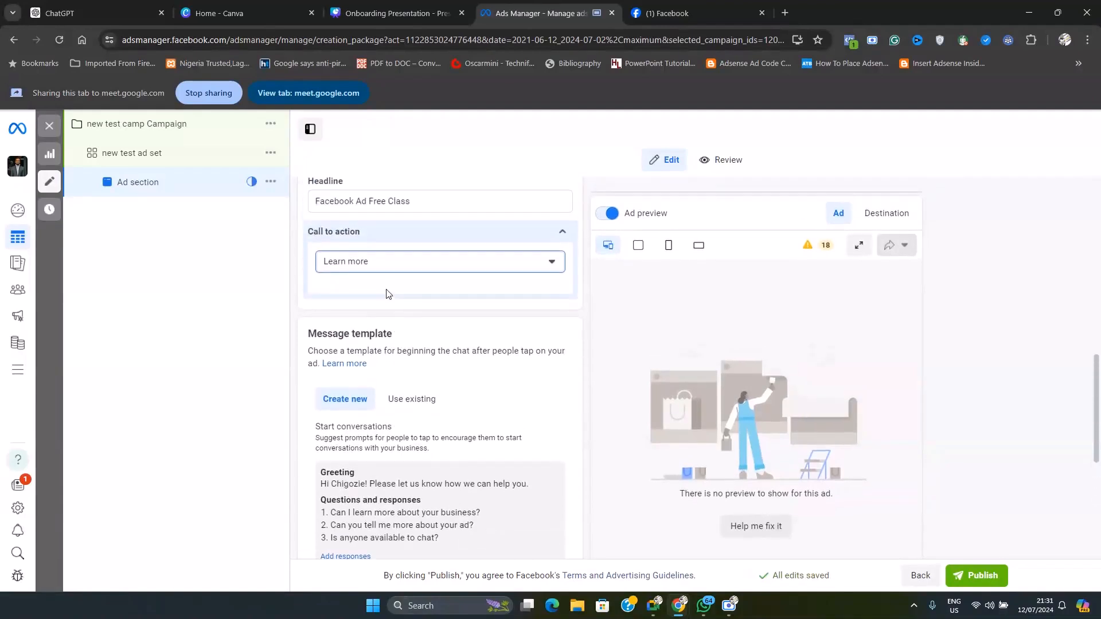
scroll(403, 385, down, 2)
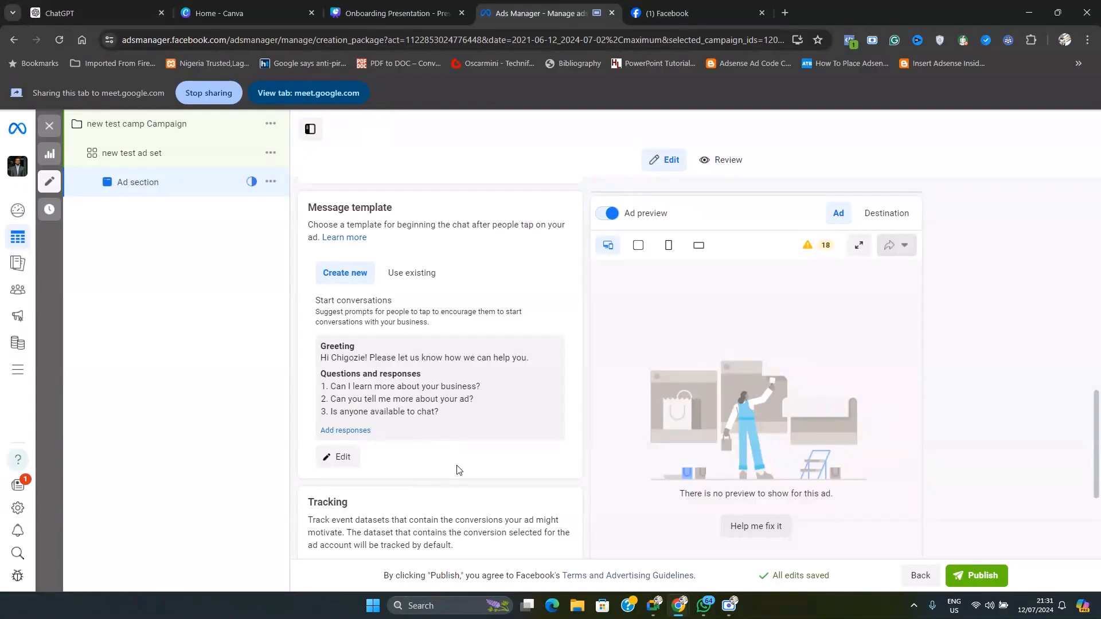
scroll(457, 469, down, 3)
scroll(459, 459, up, 10)
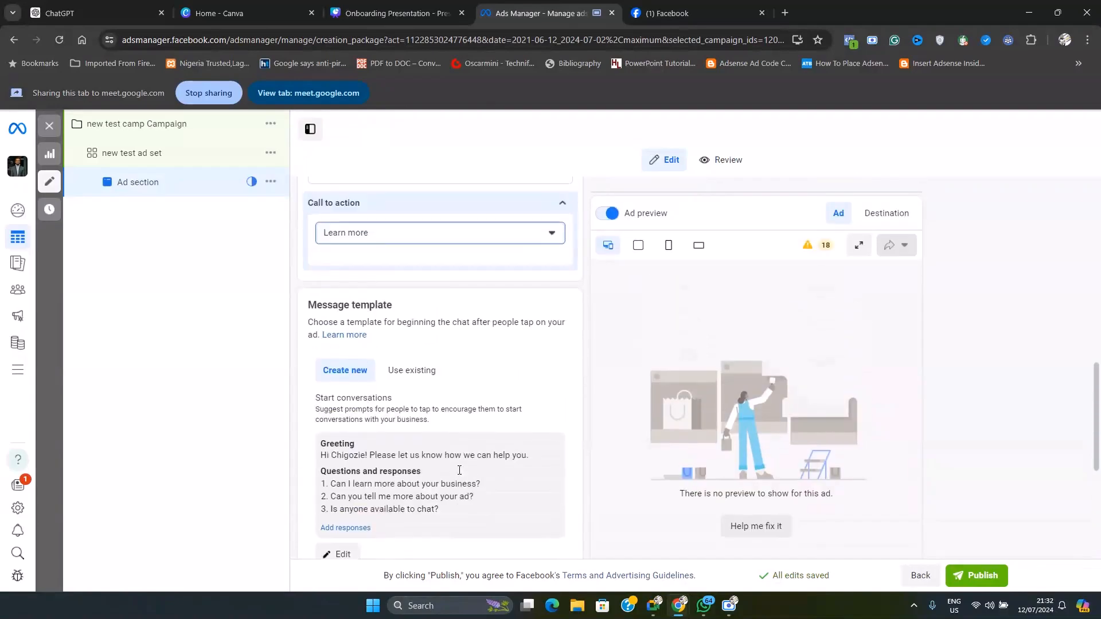
scroll(459, 453, up, 4)
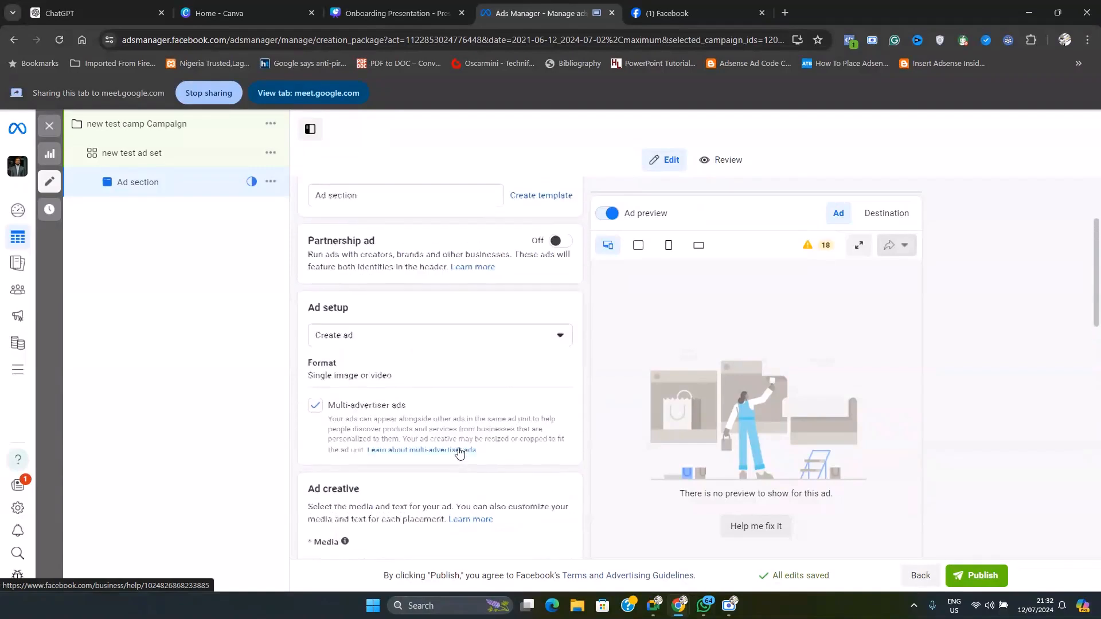
Review the ad's setup and creative, its available call-to-action options, and the message template's greeting and questions
scroll(459, 454, up, 1)
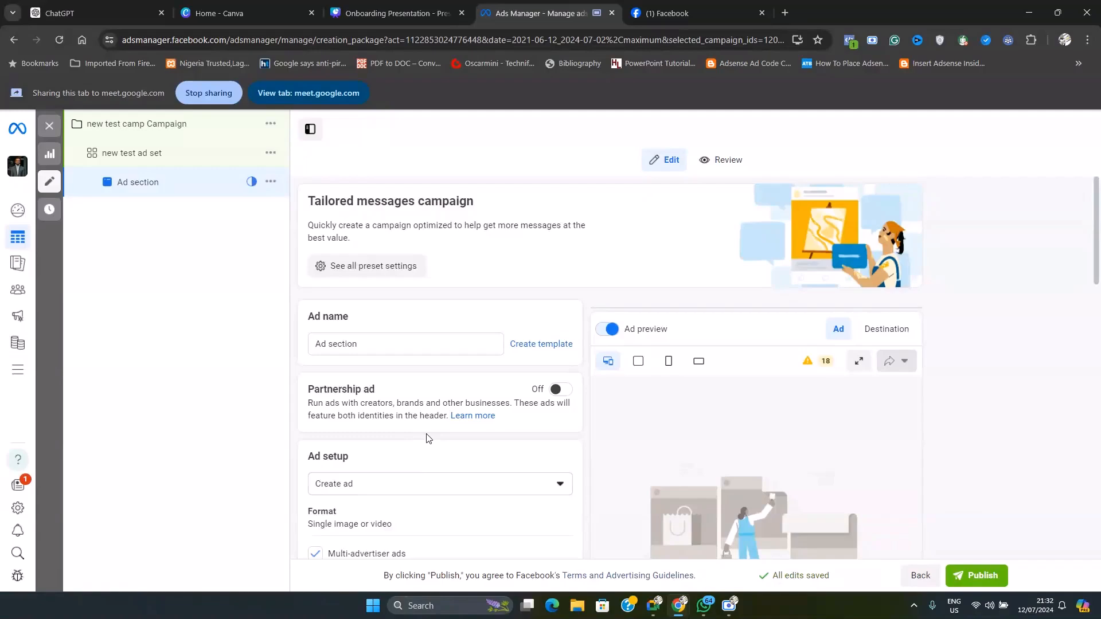
scroll(429, 447, down, 10)
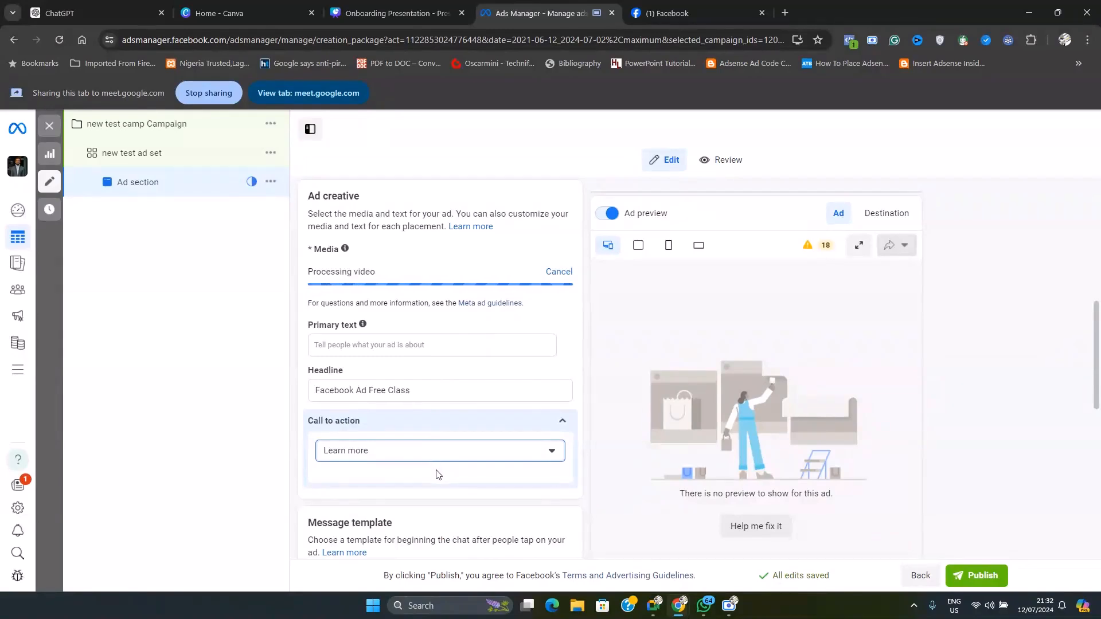
scroll(436, 475, down, 8)
scroll(351, 266, up, 5)
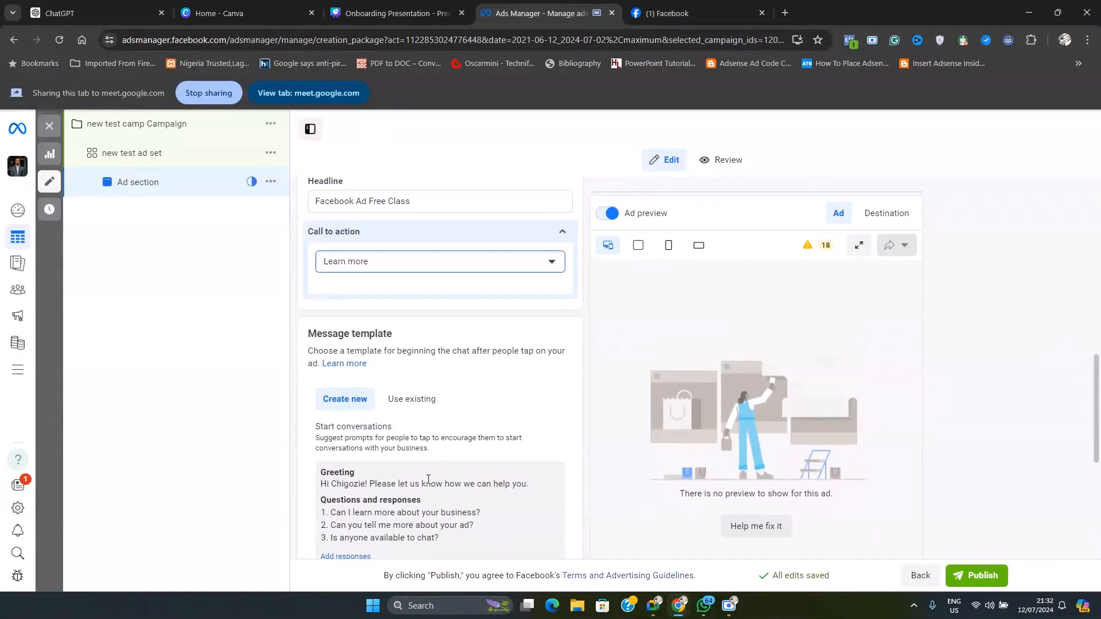
click(351, 264)
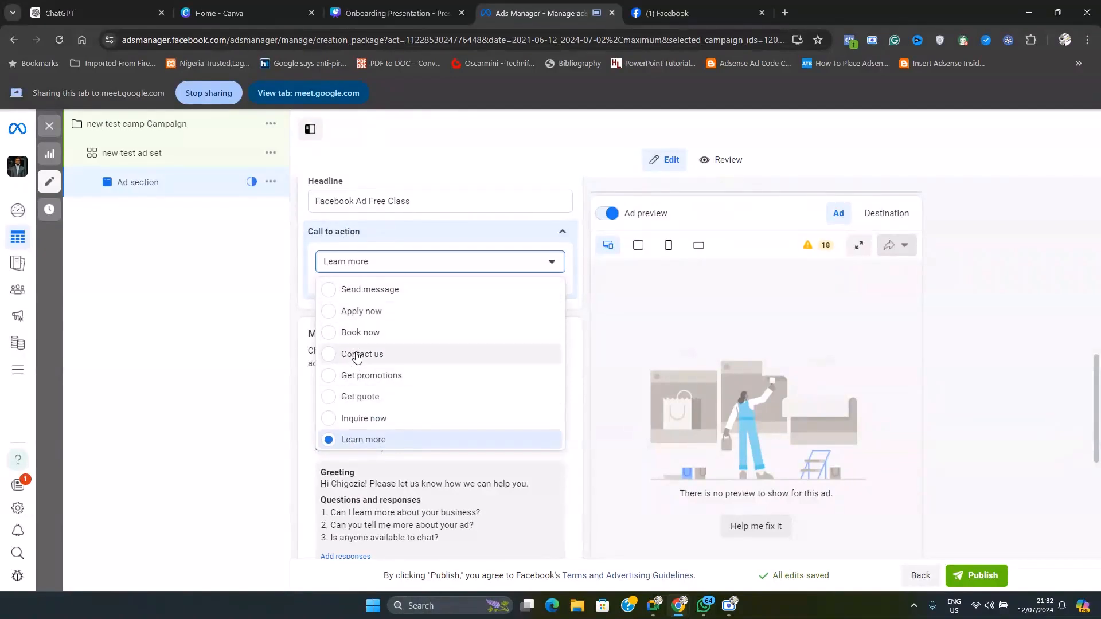
click(400, 268)
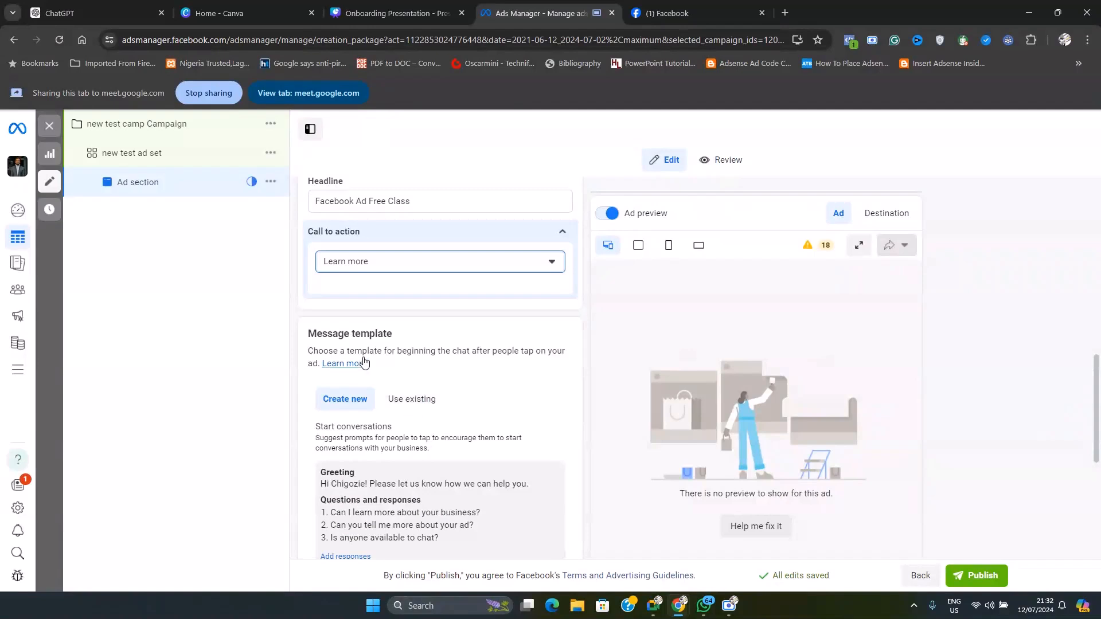
scroll(371, 347, down, 3)
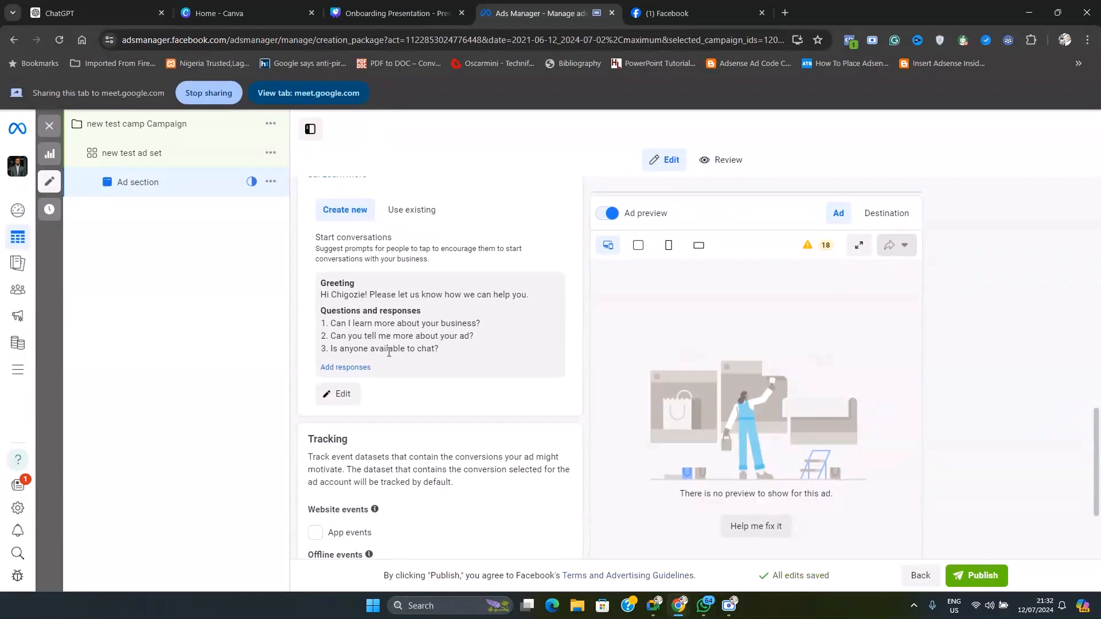
scroll(404, 356, down, 2)
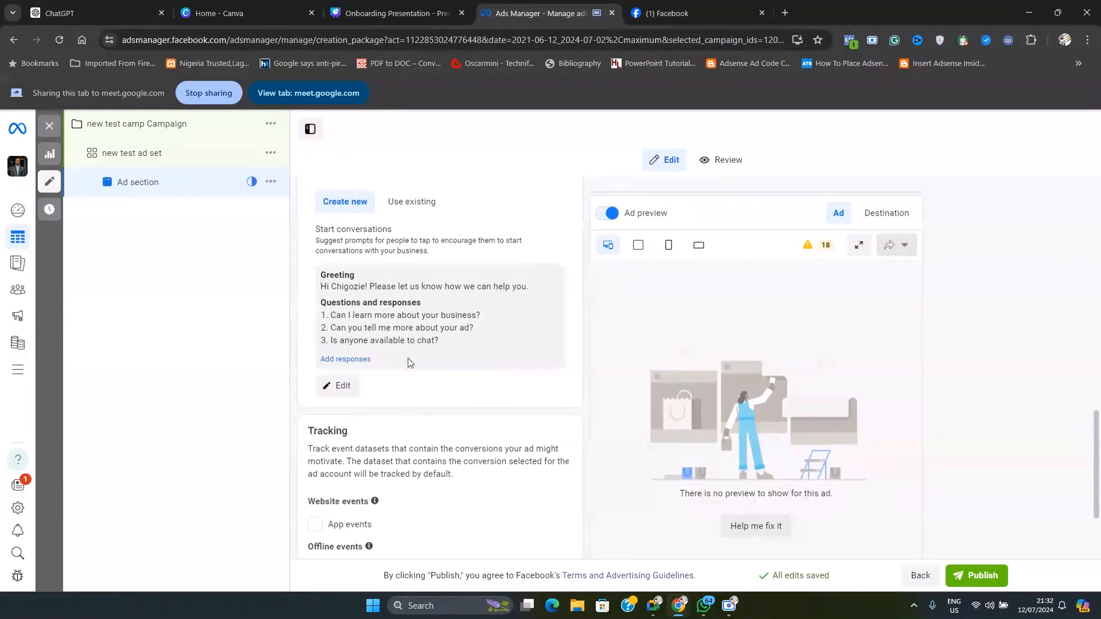
Set the ad's call to action to Apply now
scroll(408, 364, up, 6)
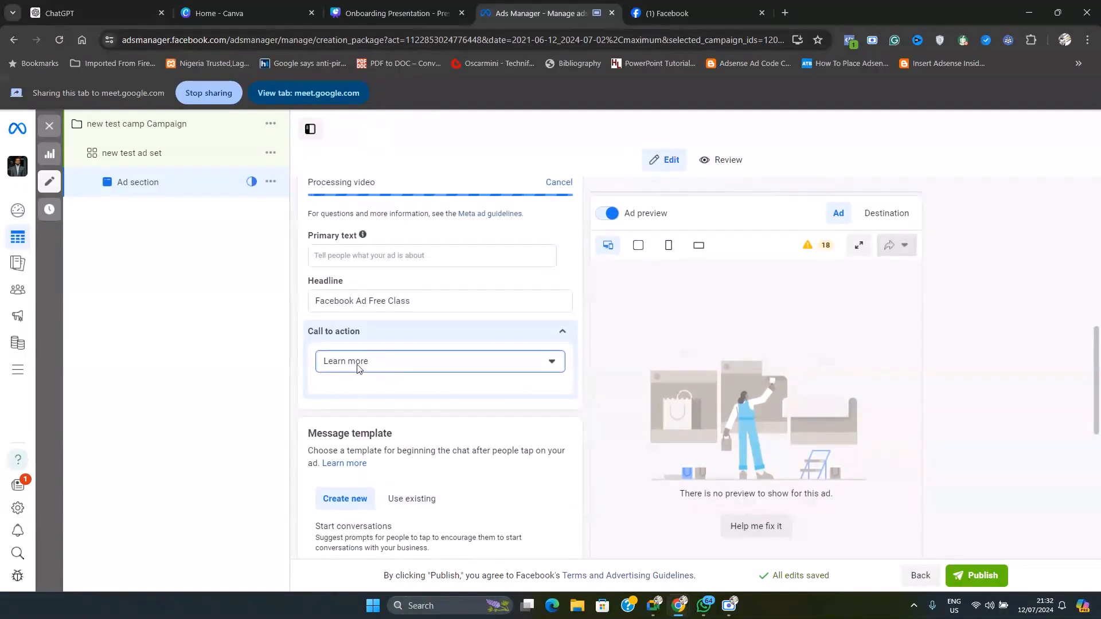
click(388, 368)
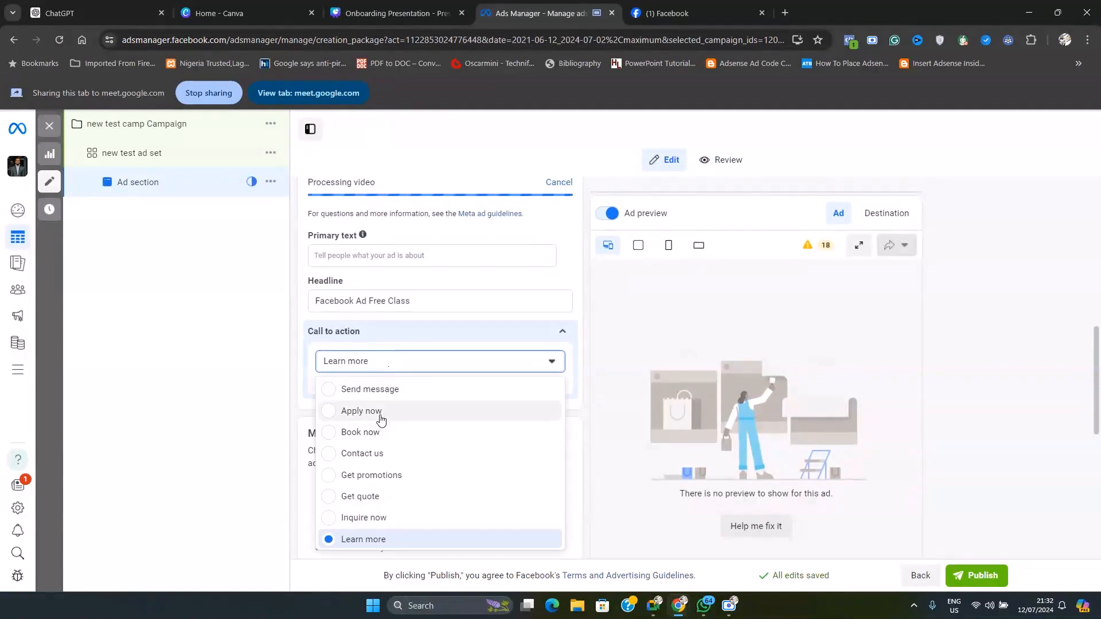
click(348, 416)
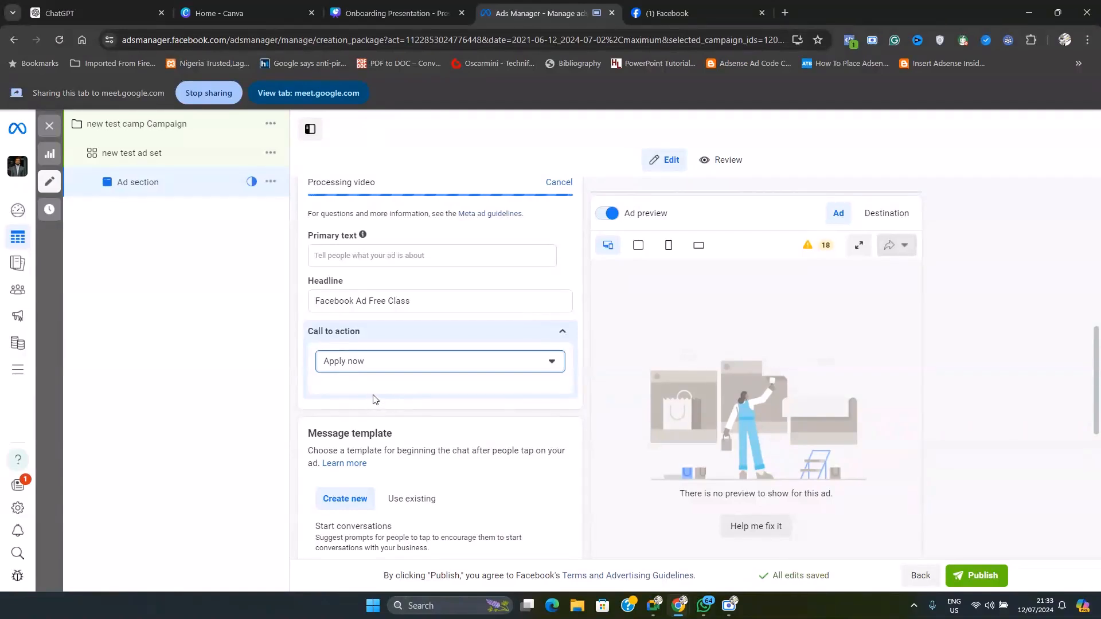
Check the ad's Tracking section and its Review summary, and return to editing the ad
scroll(401, 450, down, 6)
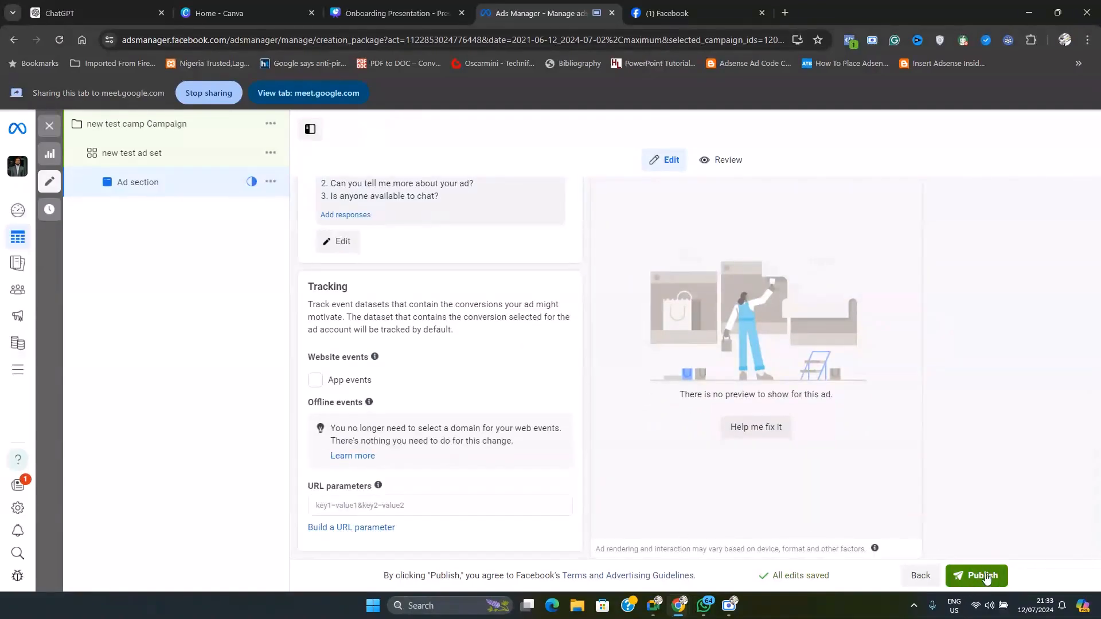
scroll(563, 422, up, 6)
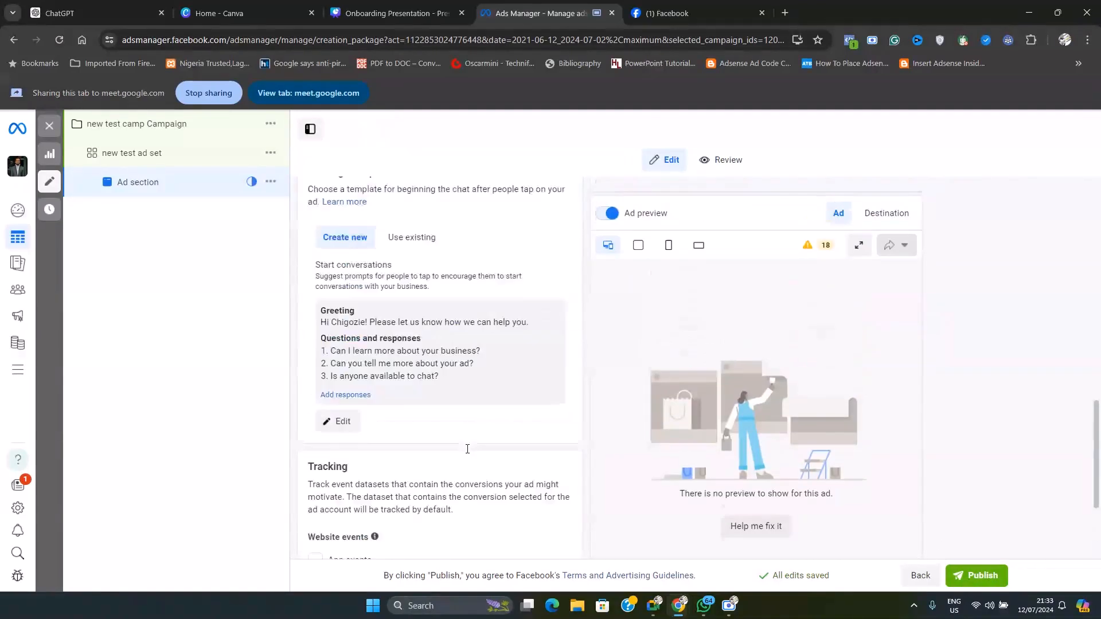
click(725, 161)
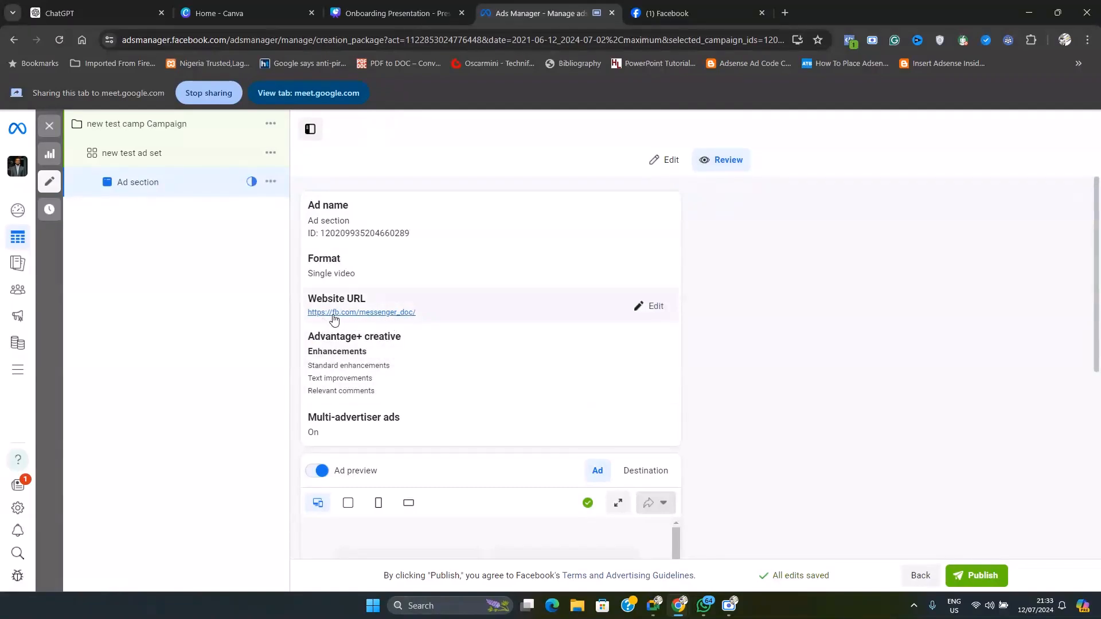
click(665, 159)
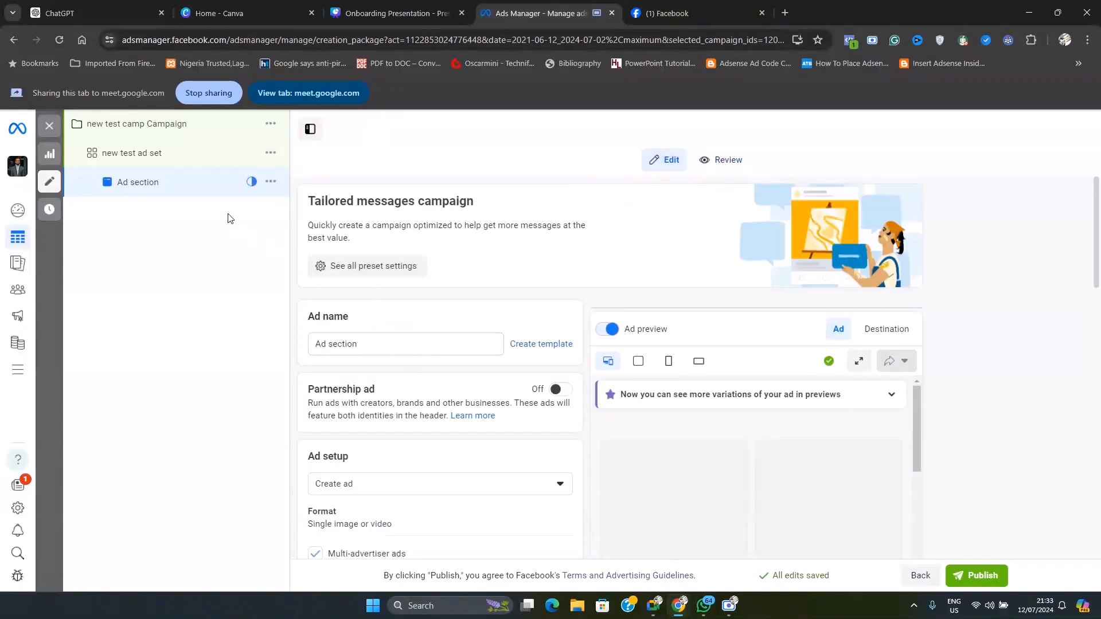
Examine the Conversion section of the new test ad set, including its Facebook Page and selected messaging apps
click(162, 160)
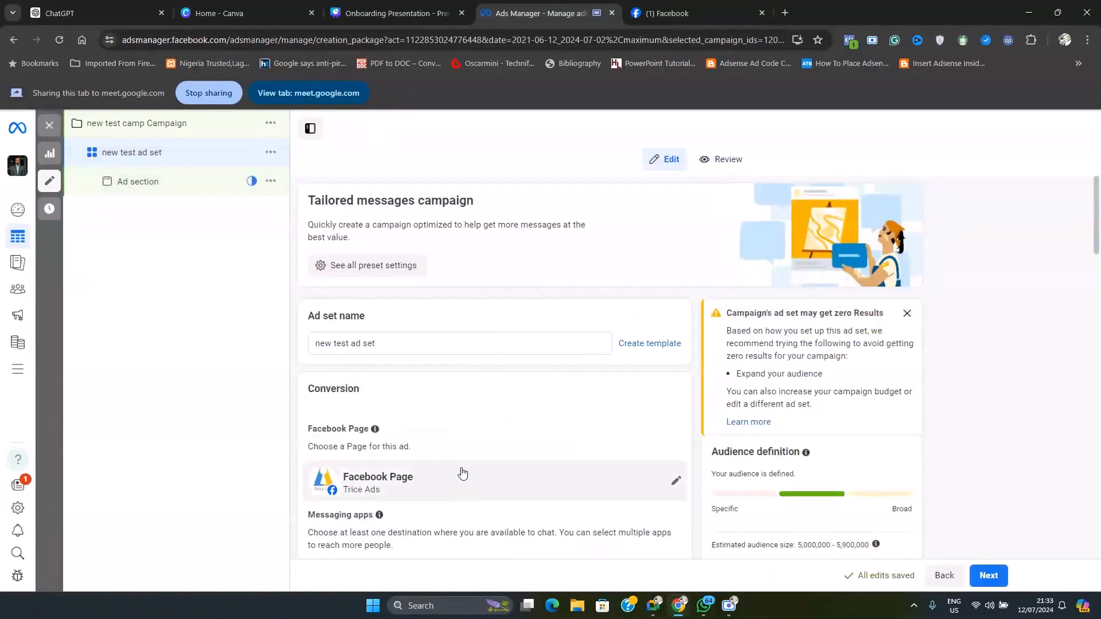
scroll(309, 290, down, 2)
drag(367, 265, 328, 268)
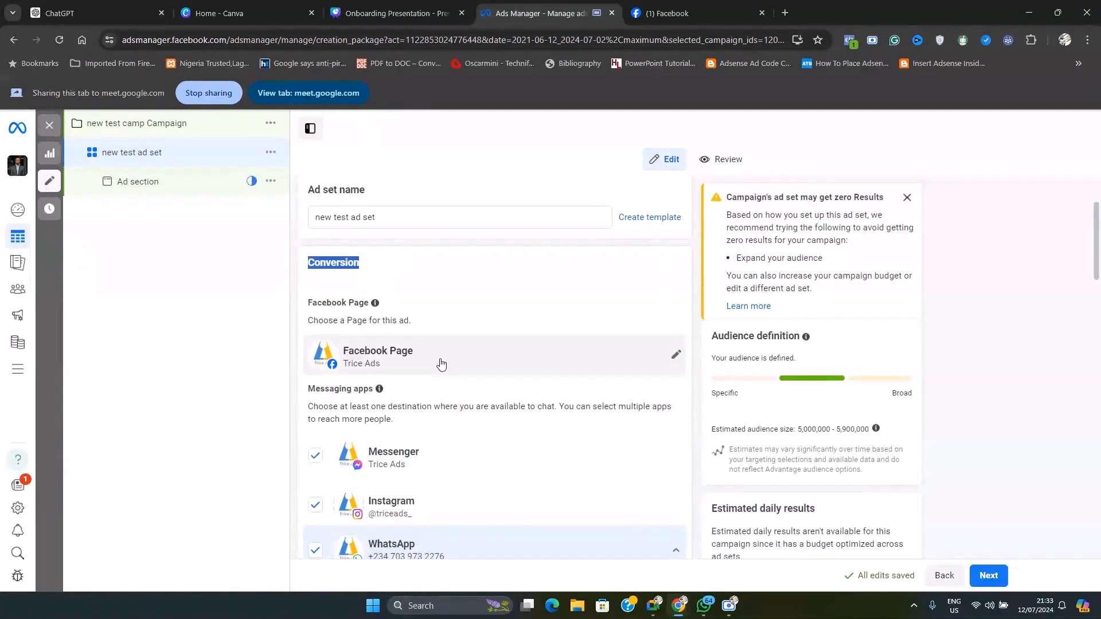
scroll(464, 359, down, 4)
scroll(447, 286, up, 3)
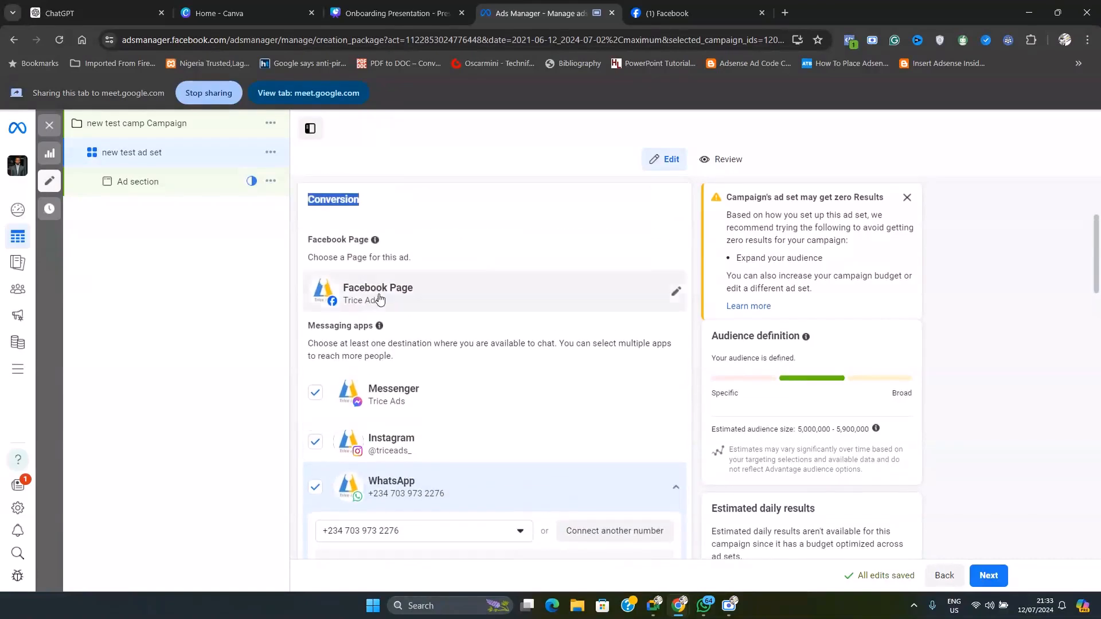
drag(309, 327, 366, 323)
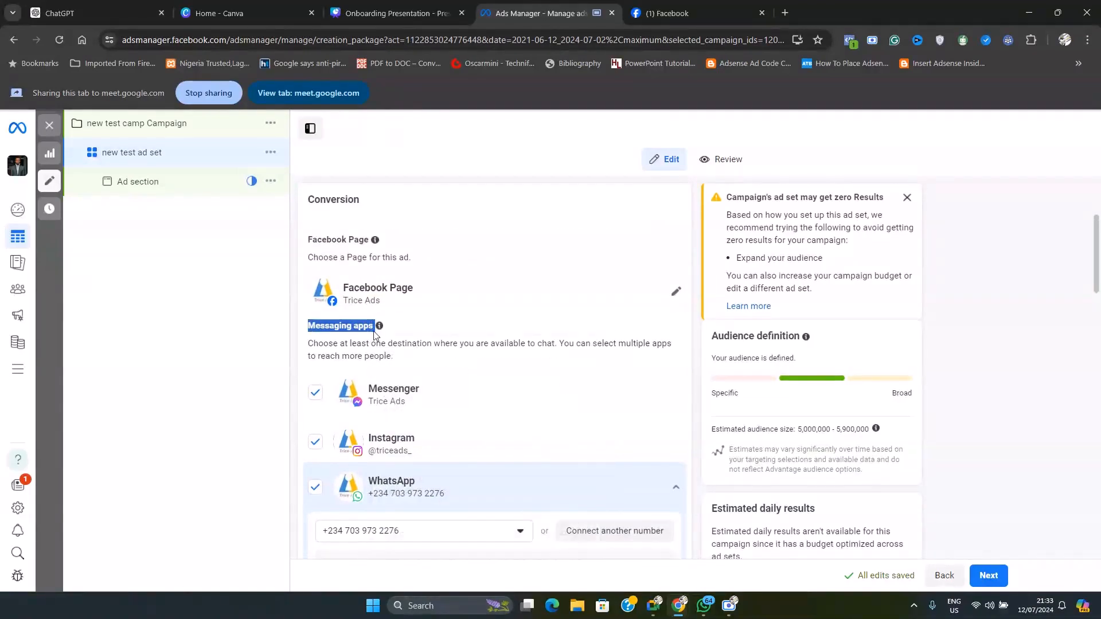
click(373, 344)
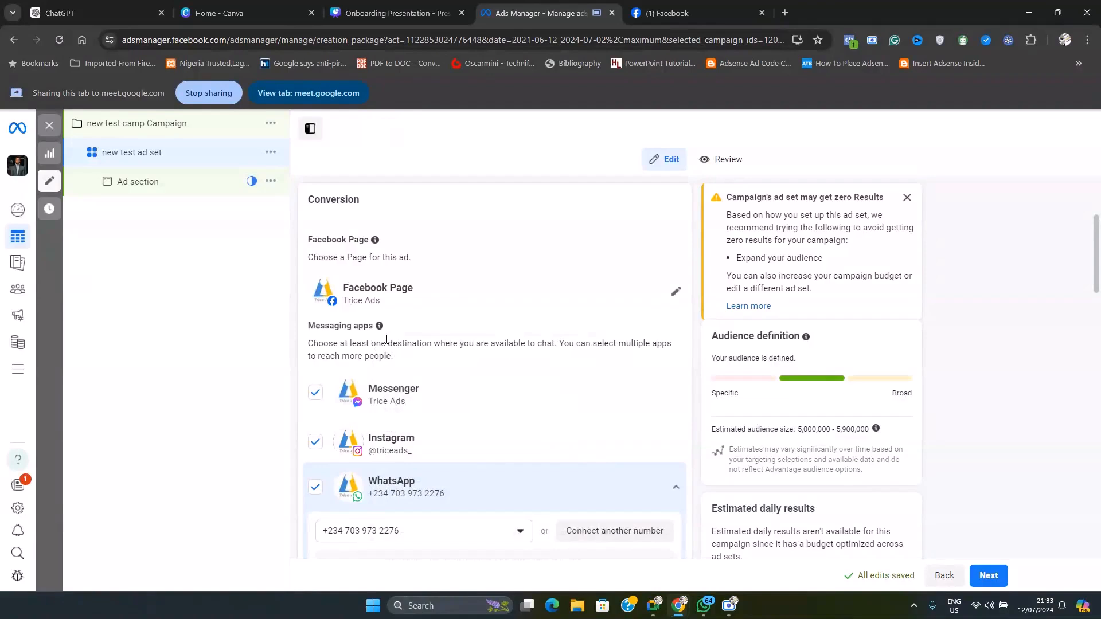
drag(369, 325, 325, 328)
click(320, 329)
scroll(442, 380, down, 2)
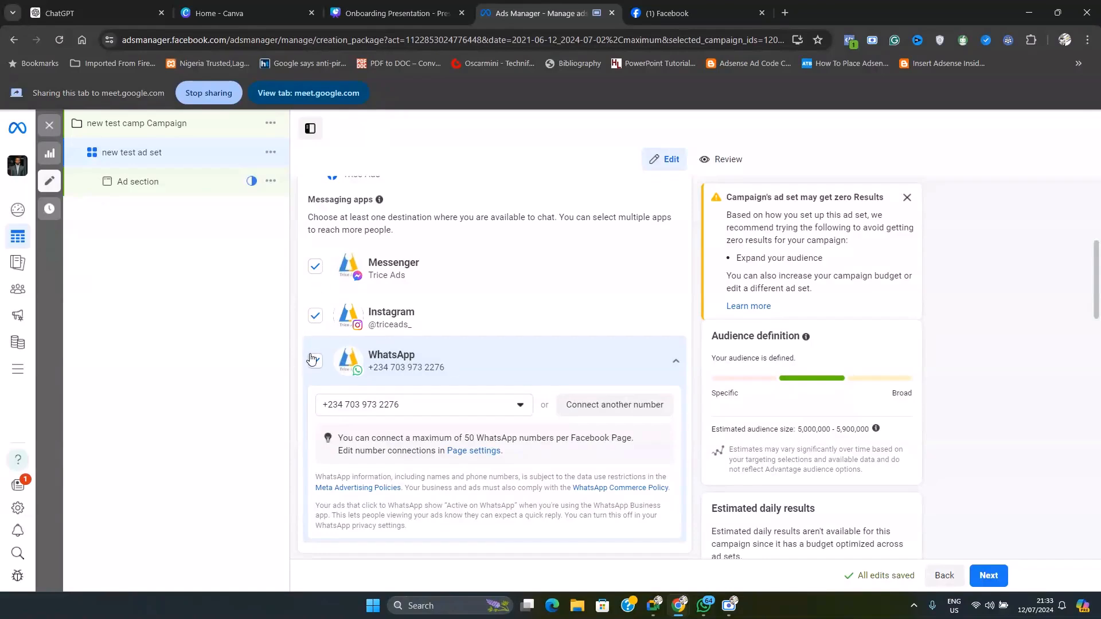
Return to the ad and set its call to action to Send message
click(178, 193)
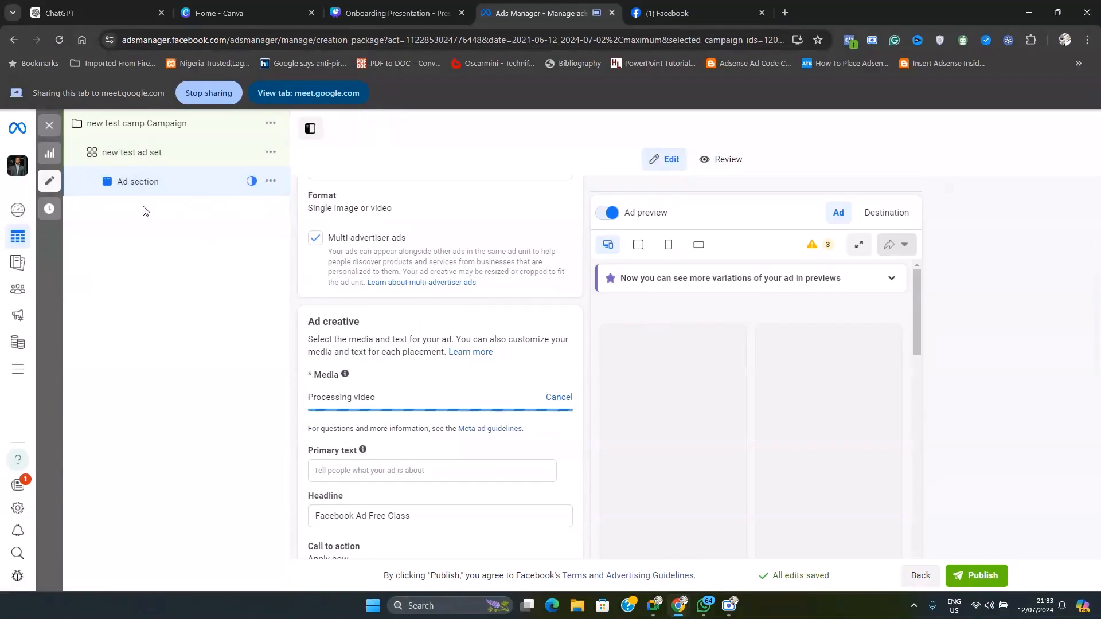
scroll(459, 355, down, 7)
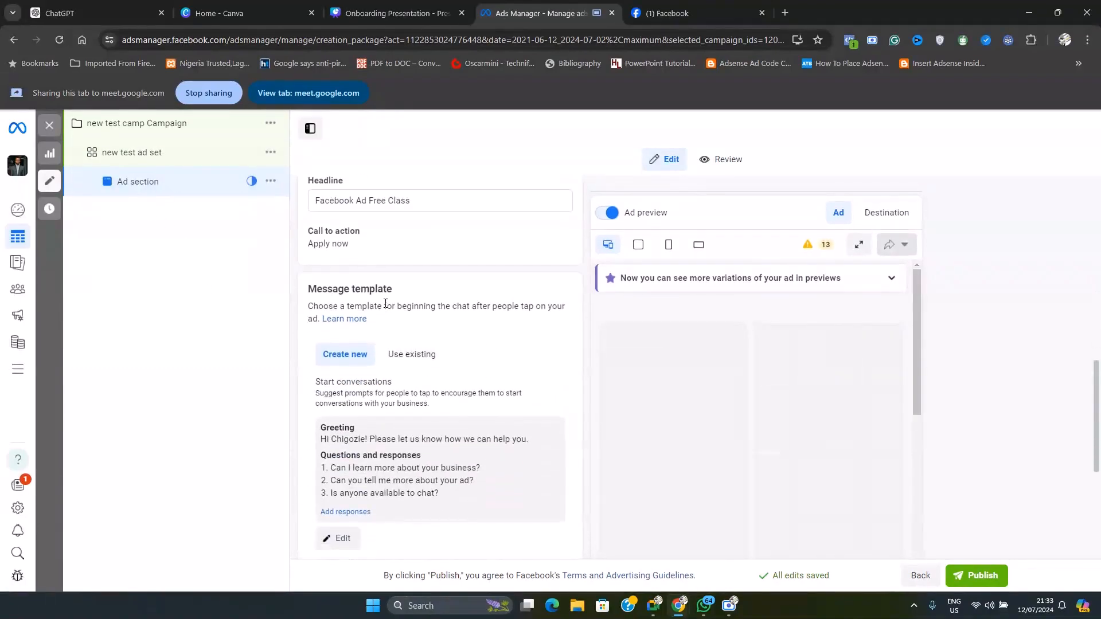
scroll(367, 356, up, 4)
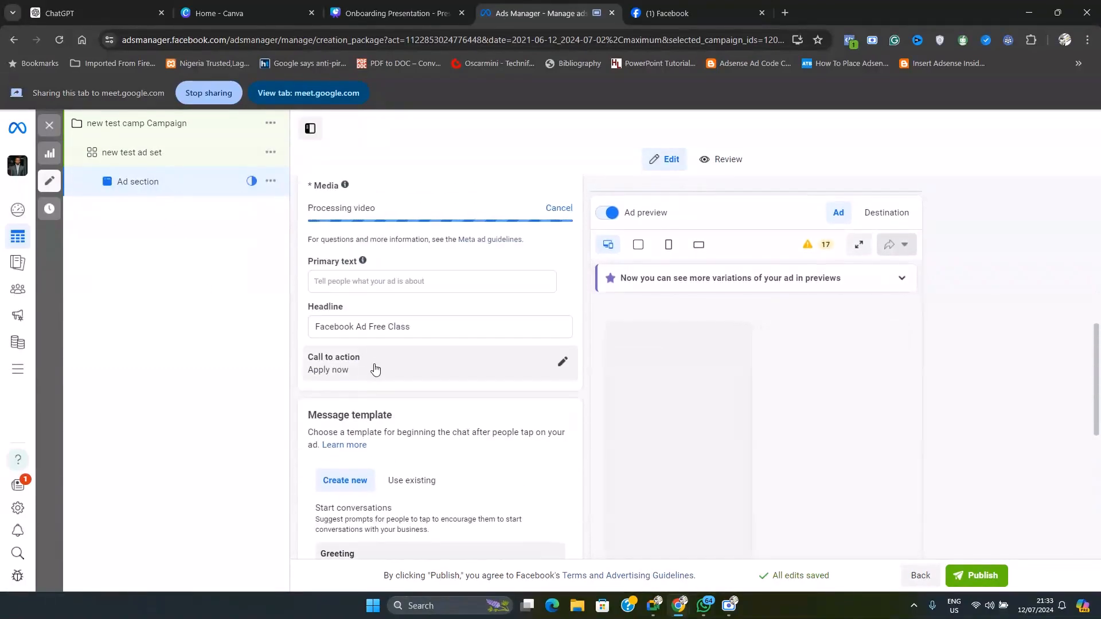
click(374, 366)
click(409, 394)
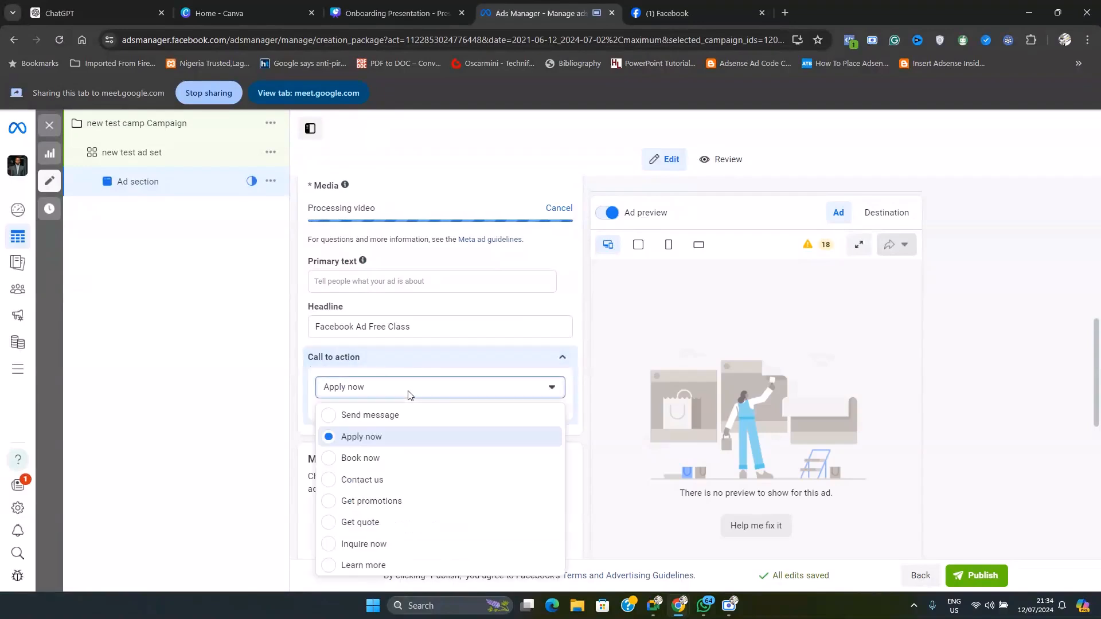
scroll(396, 476, down, 3)
scroll(384, 459, up, 3)
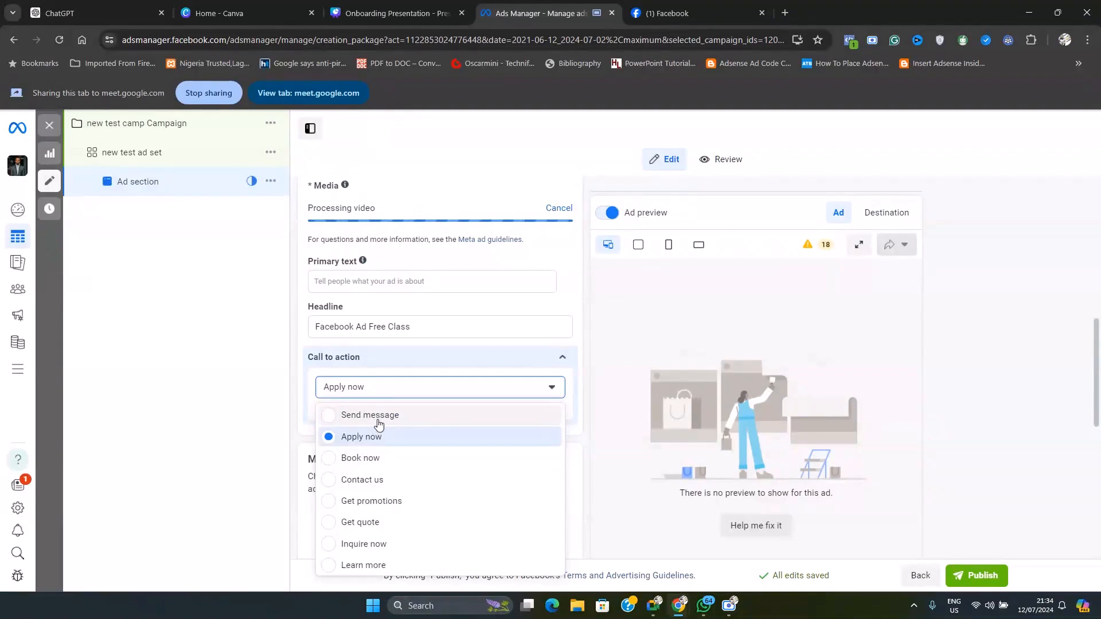
click(378, 417)
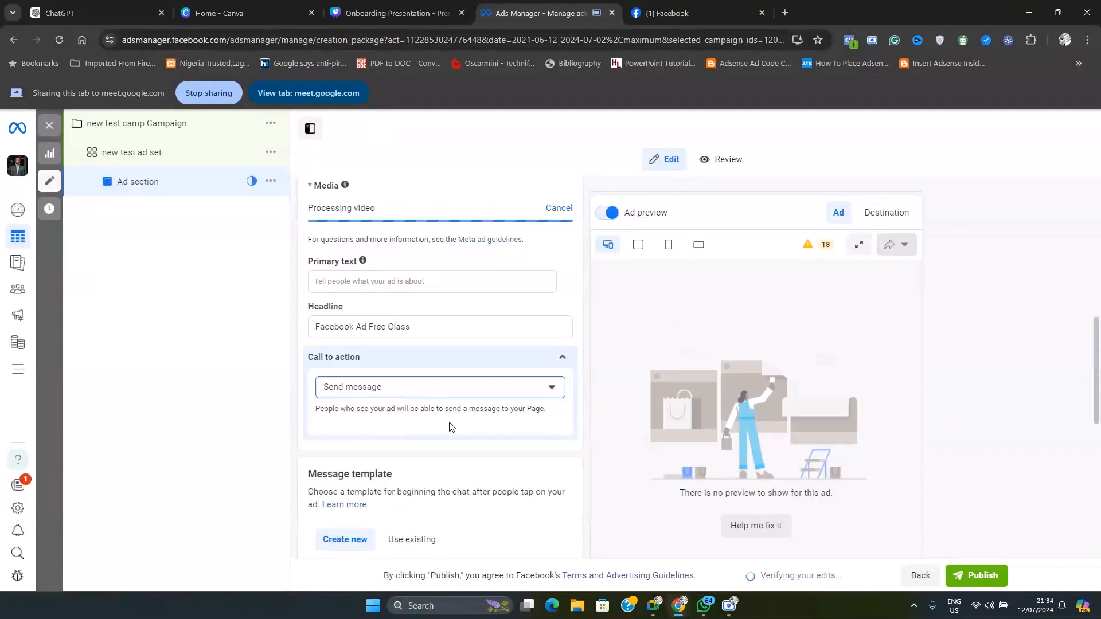
scroll(773, 465, down, 3)
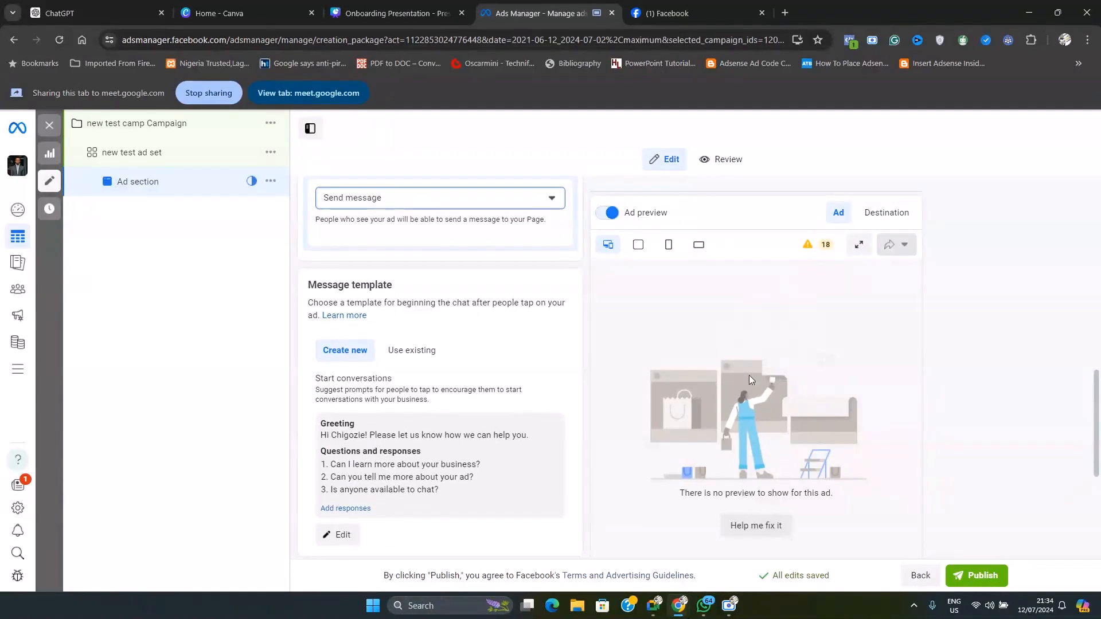
Look through the ad preview to see how the video ad appears on Facebook and Instagram
click(699, 246)
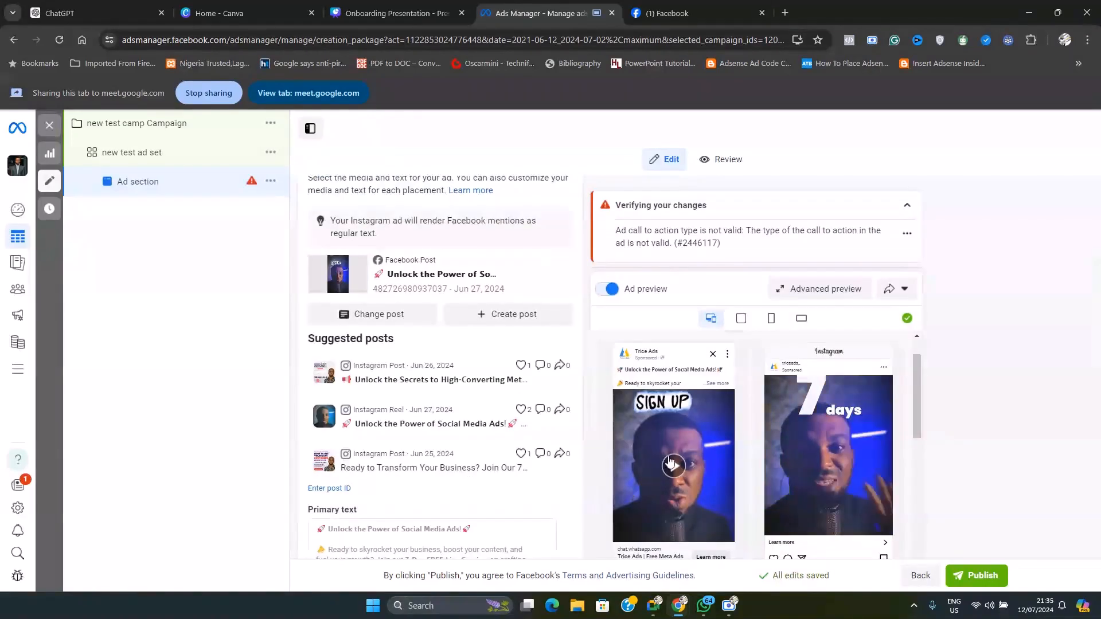
scroll(671, 462, down, 2)
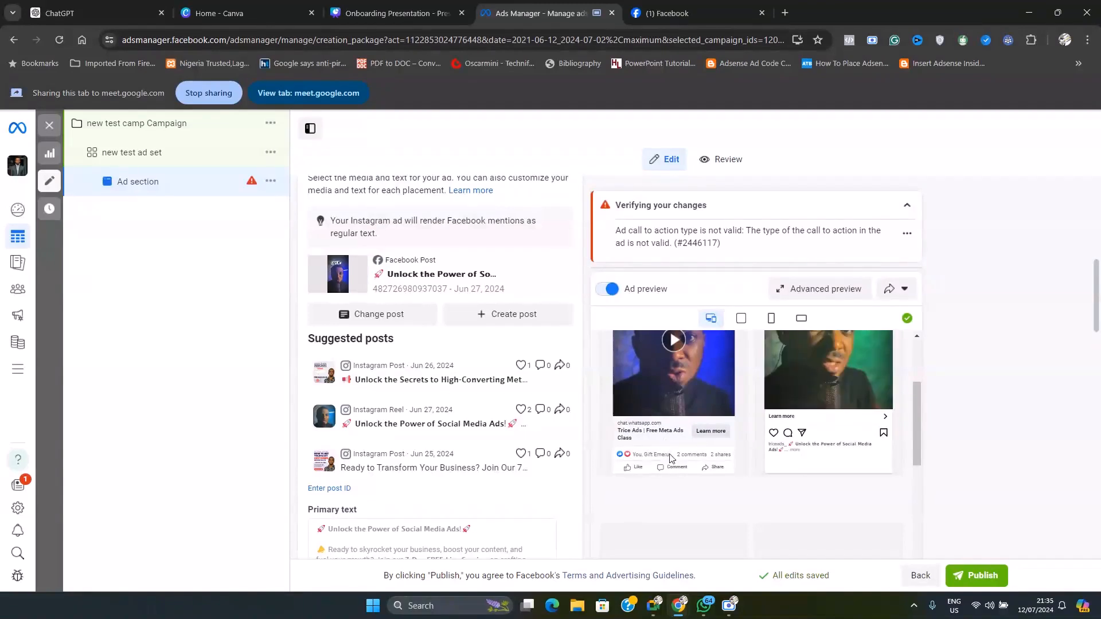
scroll(672, 454, up, 1)
scroll(674, 473, up, 1)
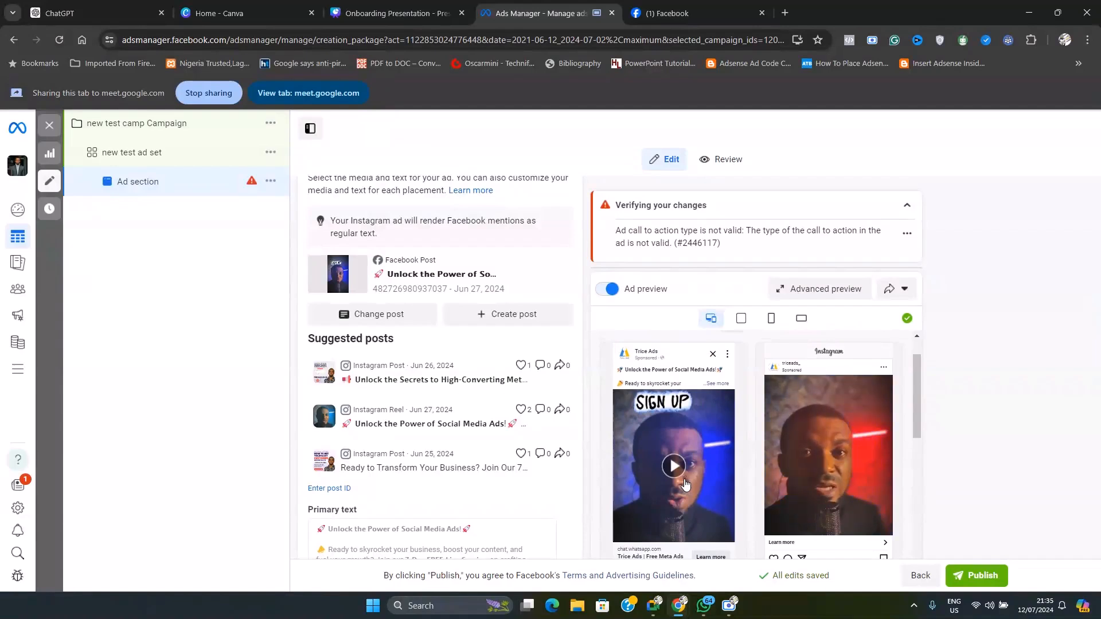
scroll(676, 488, up, 1)
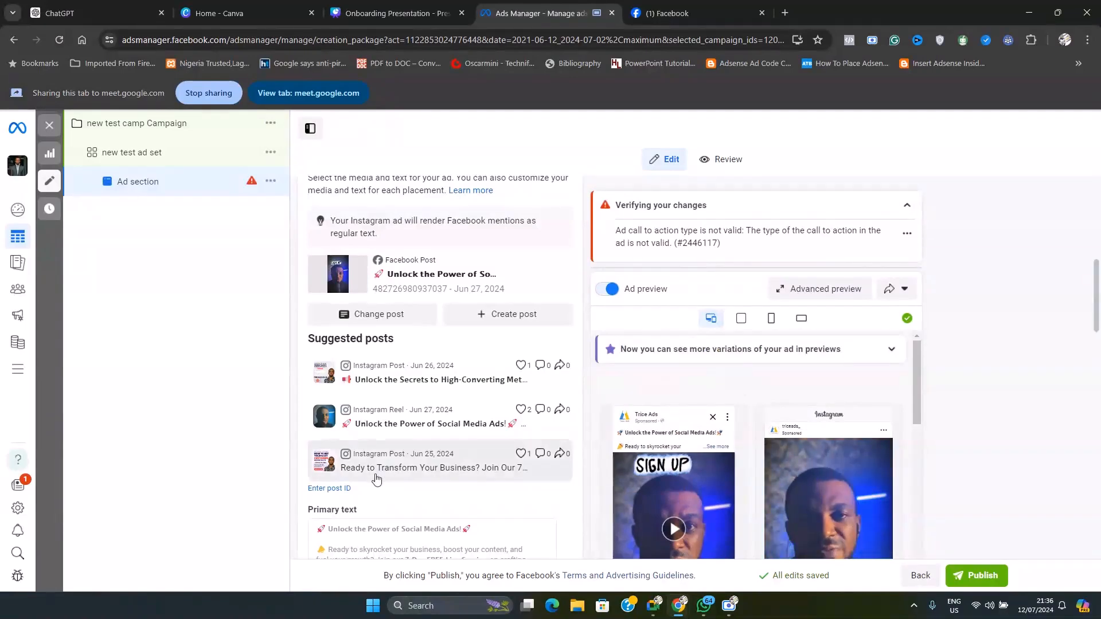
Read through the existing post's primary text and call to action, and look back at the ad setup
scroll(303, 365, down, 4)
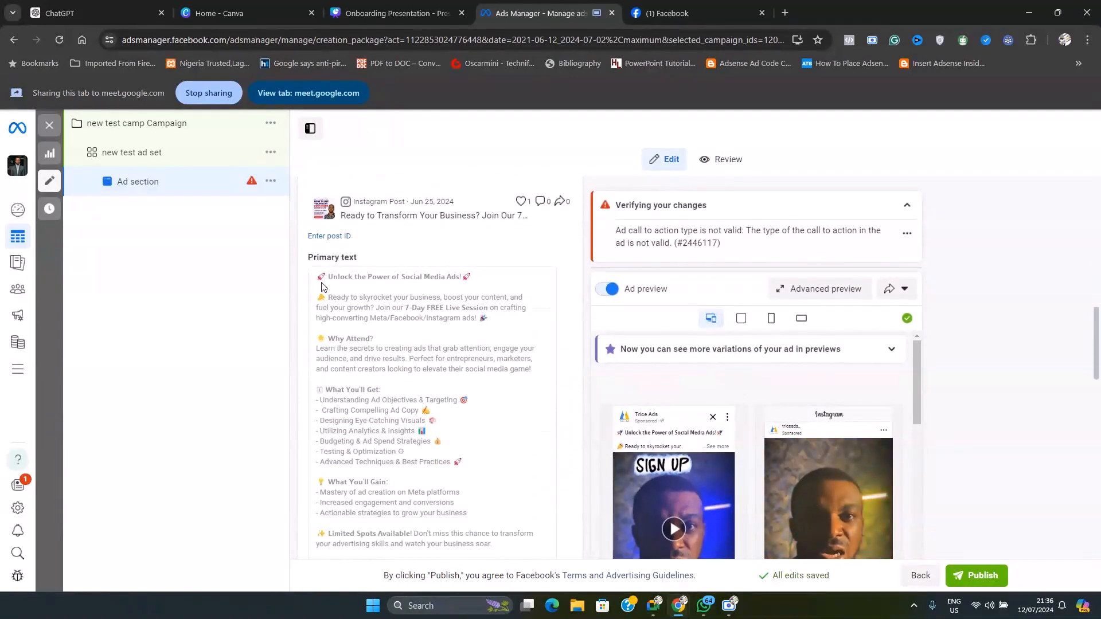
scroll(332, 317, down, 2)
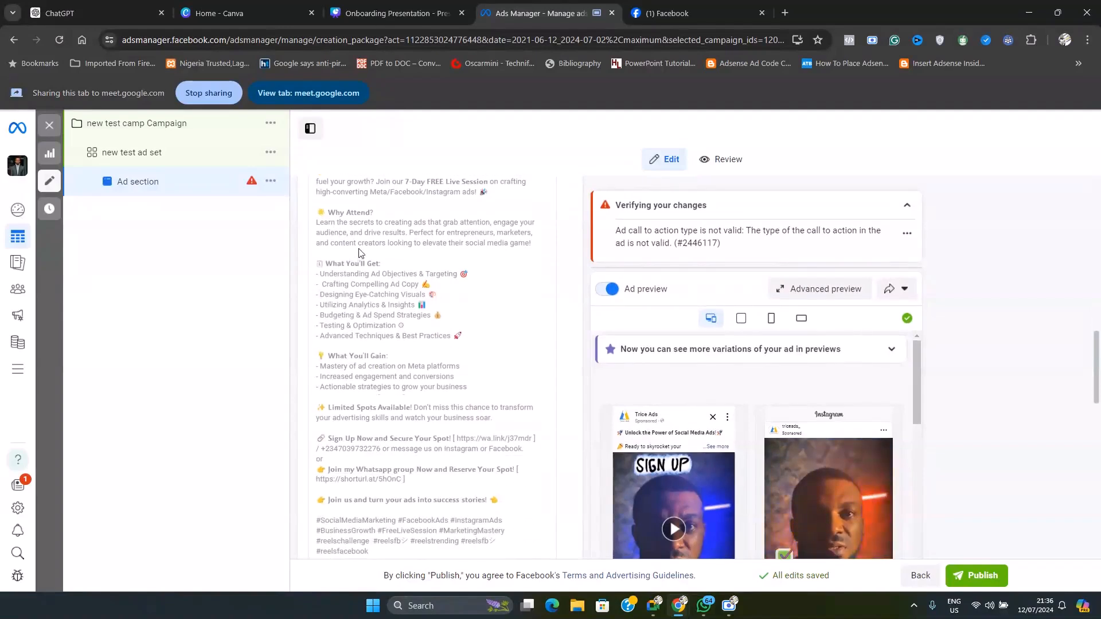
scroll(380, 336, down, 3)
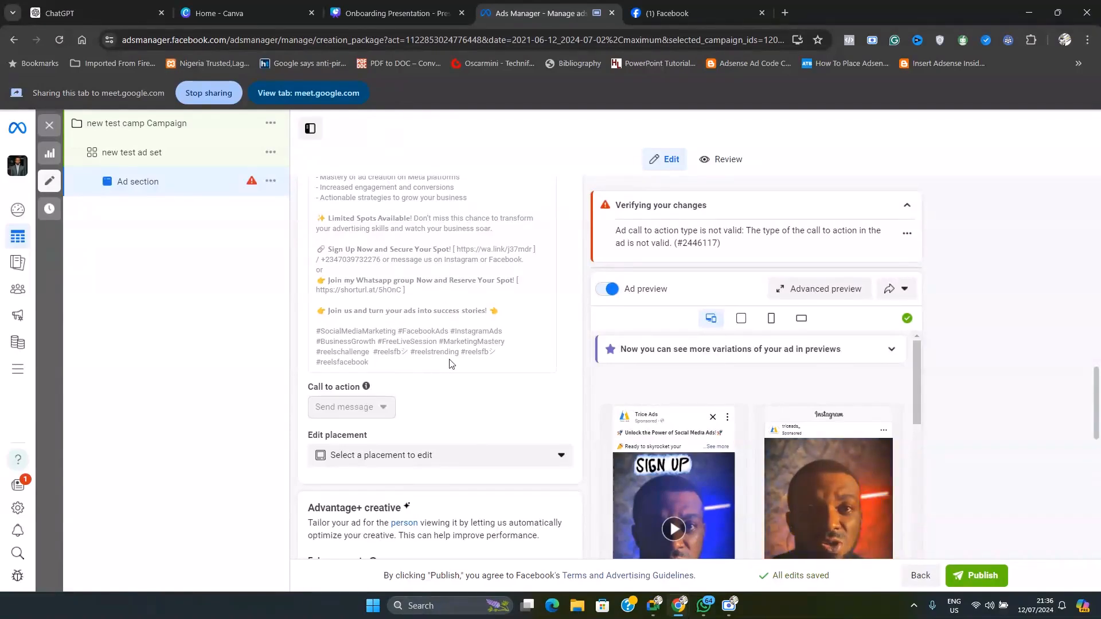
scroll(442, 369, up, 15)
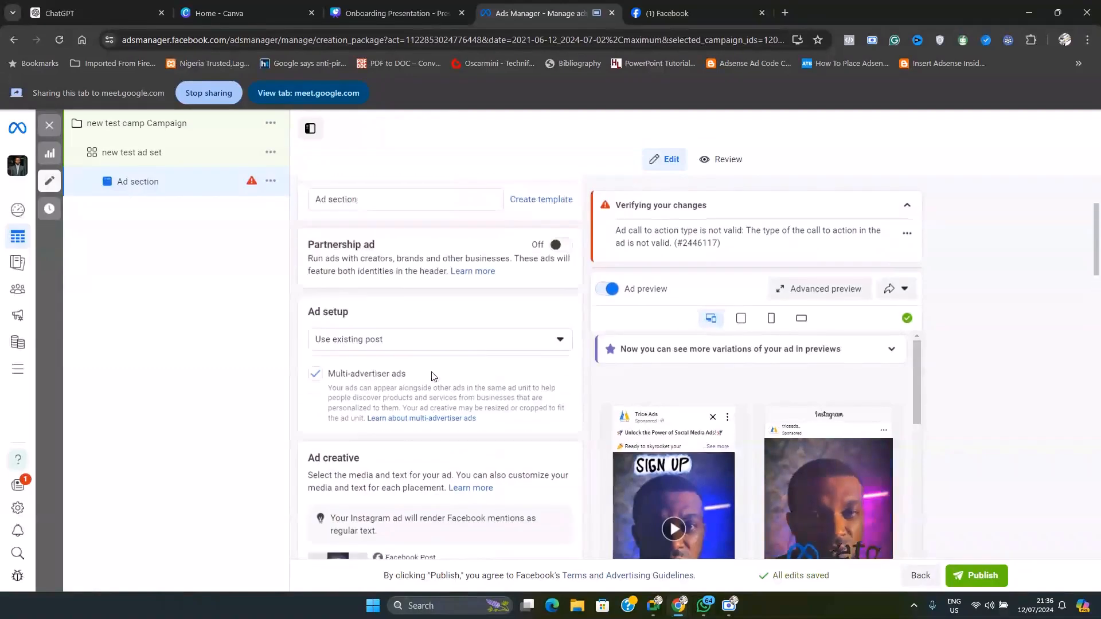
Switch the ad setup from using an existing post to Create ad
scroll(434, 377, up, 1)
click(401, 356)
click(394, 360)
click(387, 364)
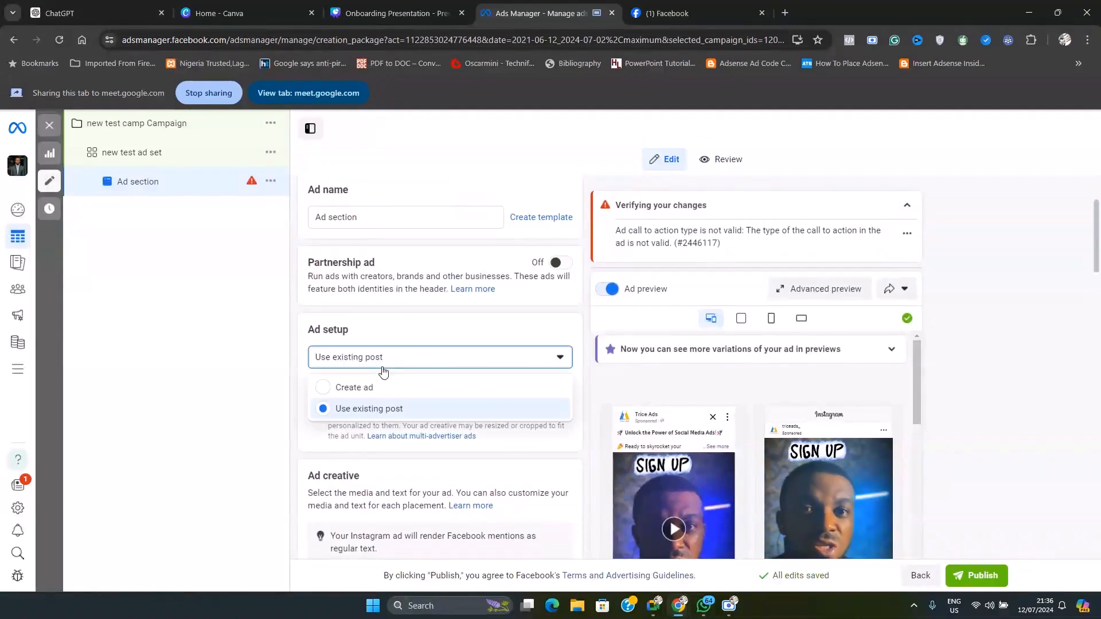
click(351, 389)
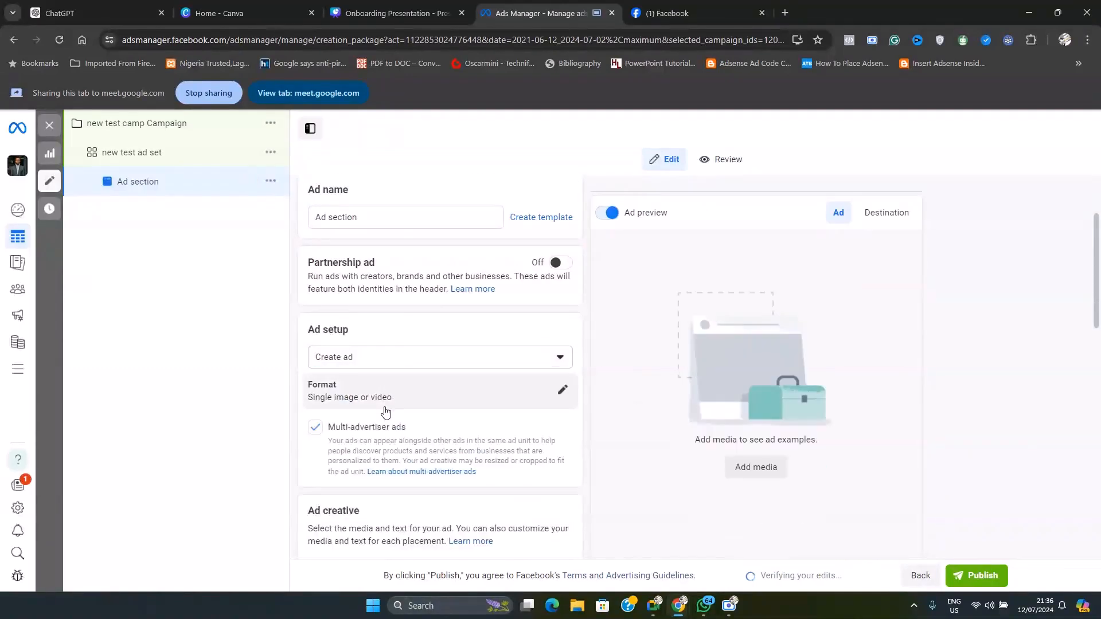
Add the first Instagram video as the ad's media, keeping its full length, original crops and all optimizations
scroll(382, 407, down, 3)
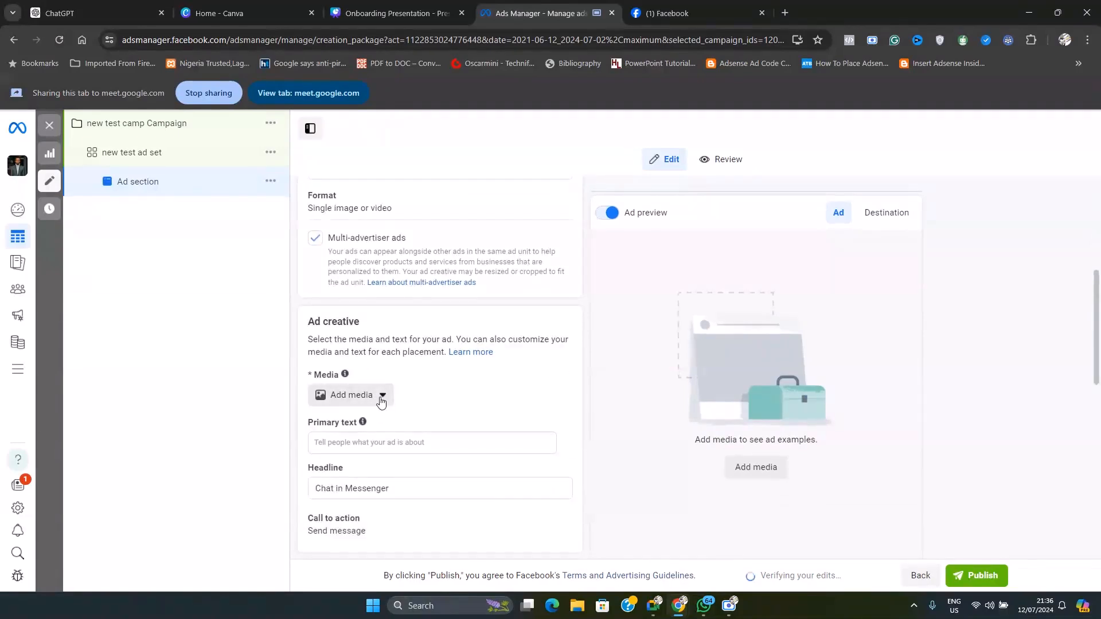
click(380, 395)
click(357, 445)
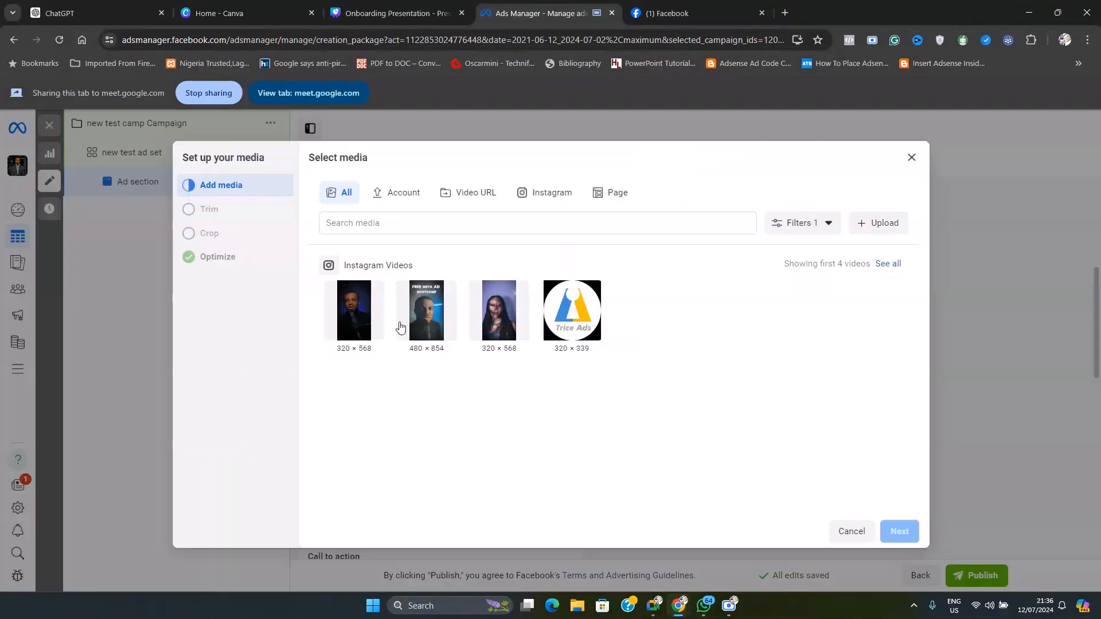
click(349, 328)
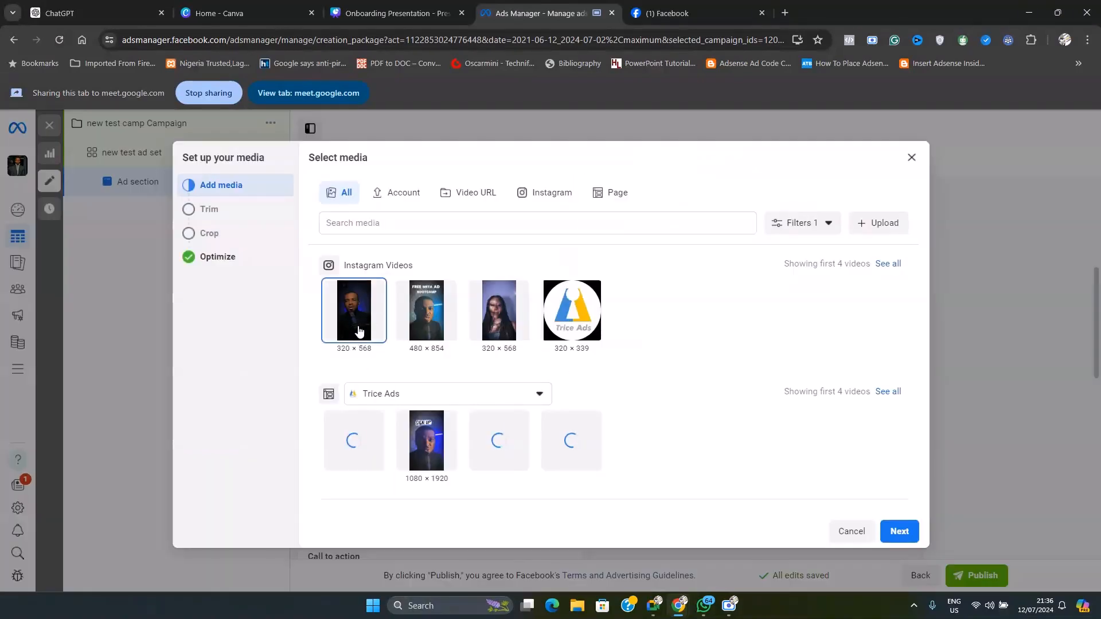
click(900, 532)
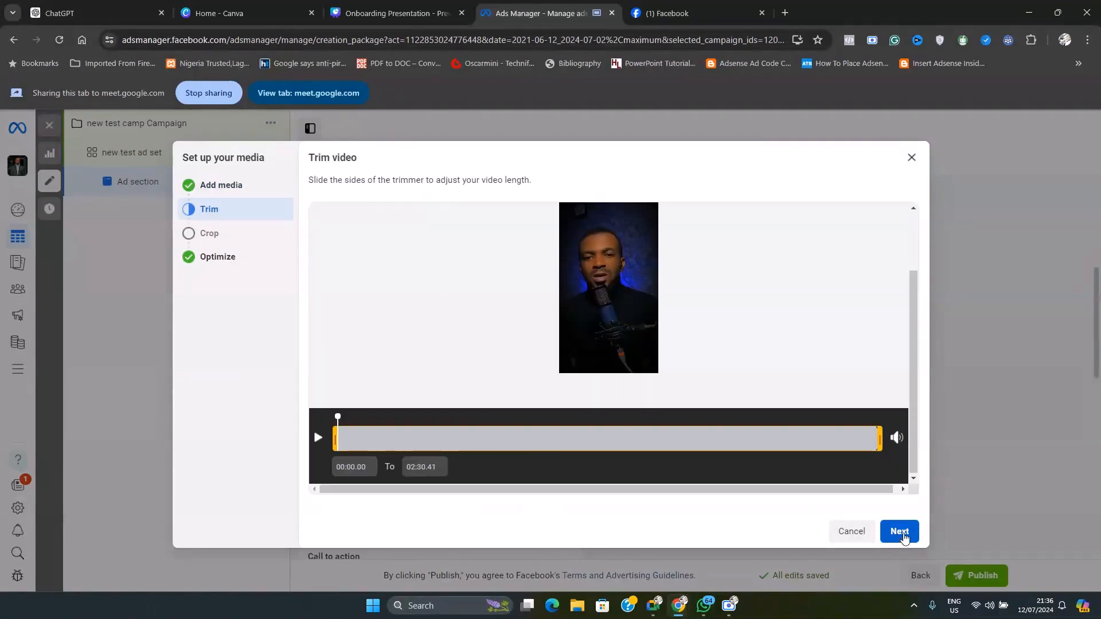
click(900, 532)
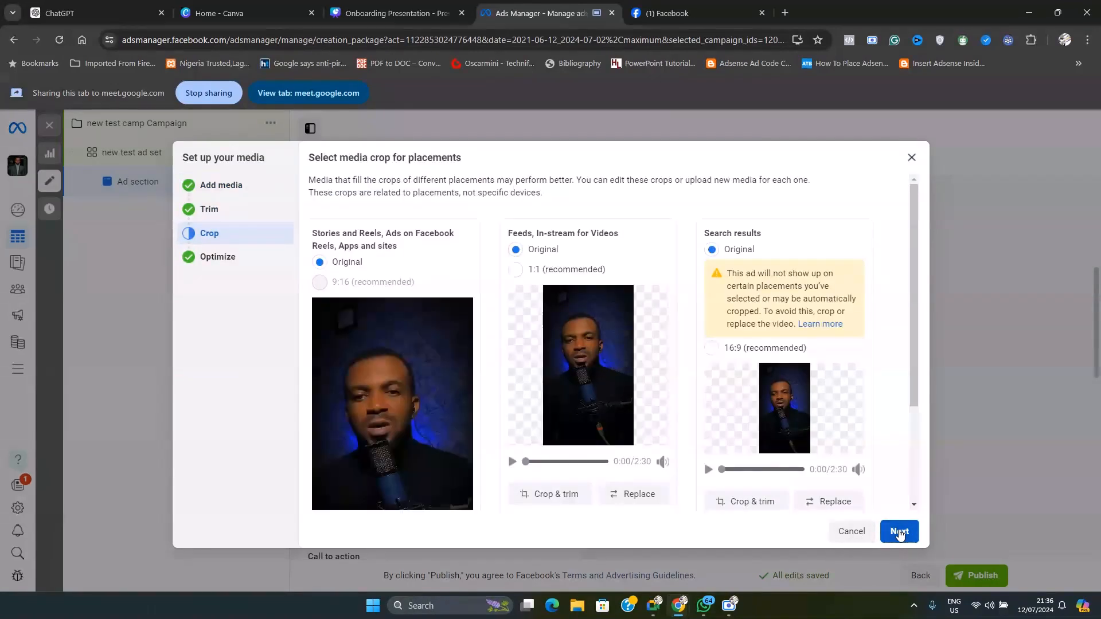
click(899, 532)
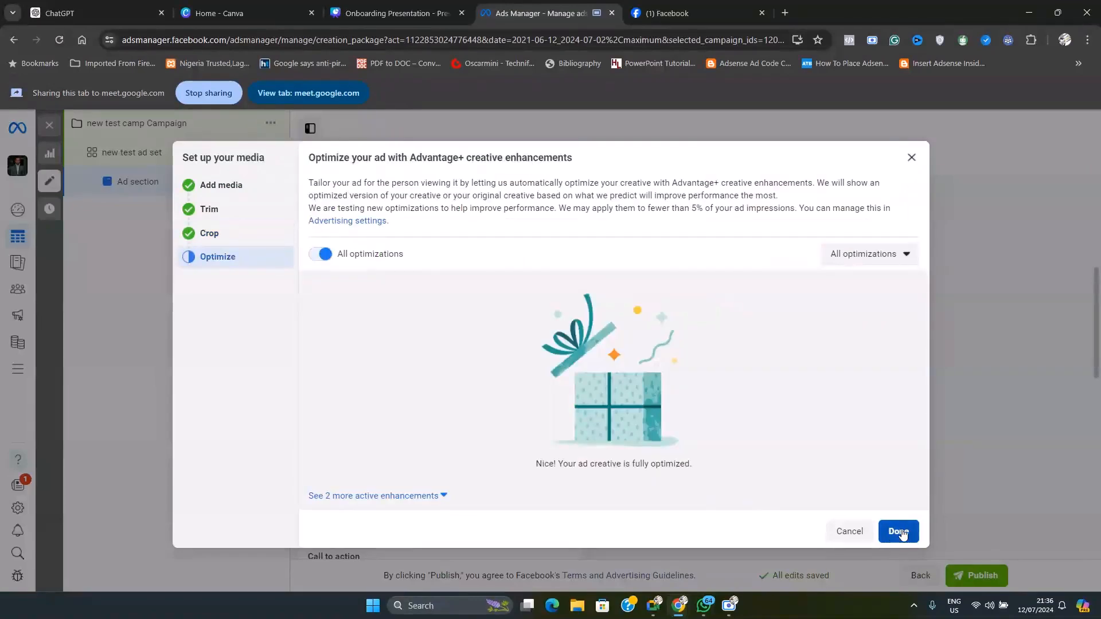
click(898, 532)
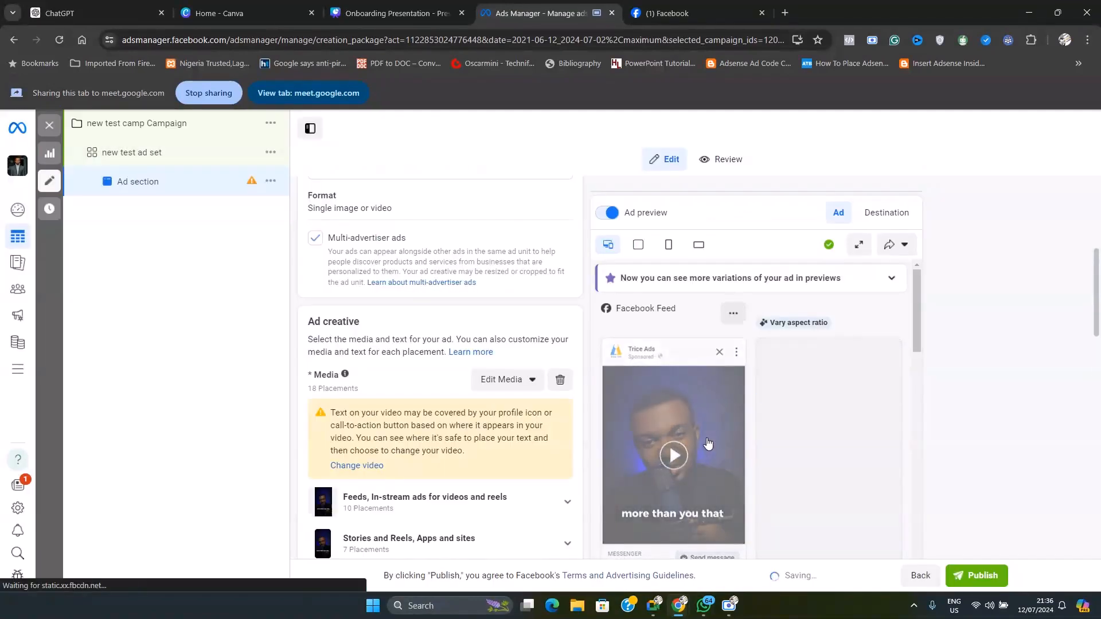
Look over the ad's primary text, headline and call-to-action options, keep Send message selected, and check the button in the ad preview
scroll(437, 395, down, 2)
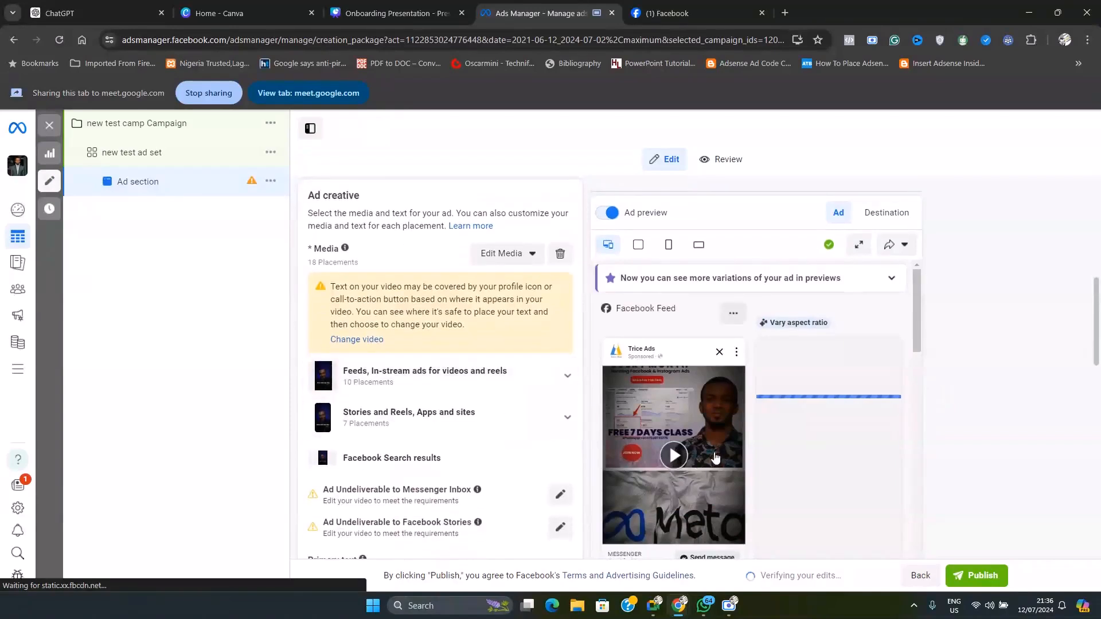
scroll(437, 396, down, 4)
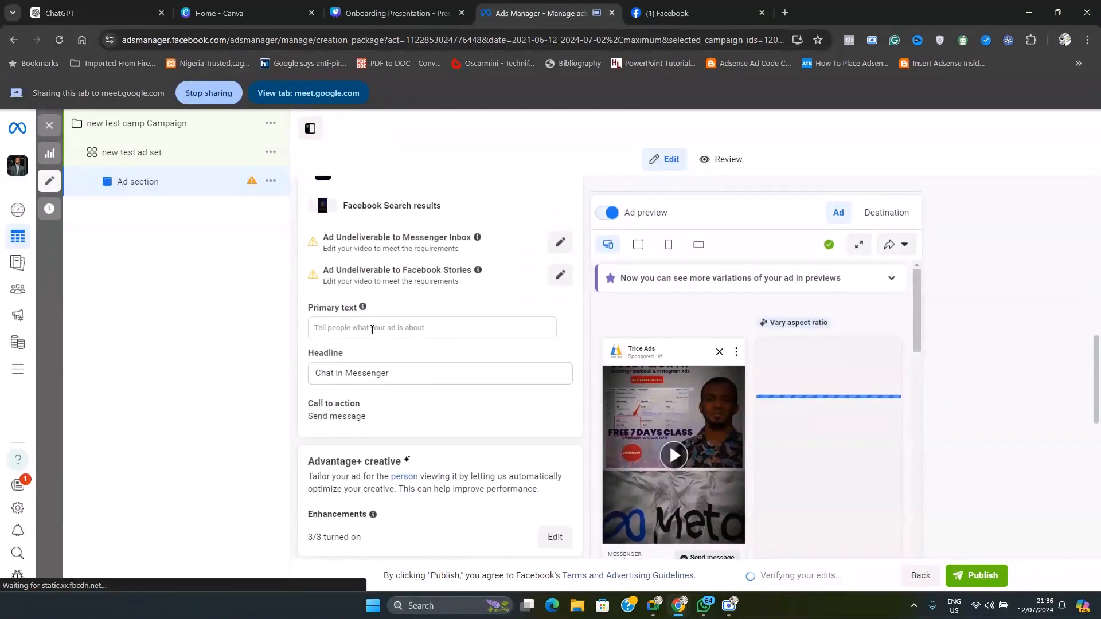
click(372, 329)
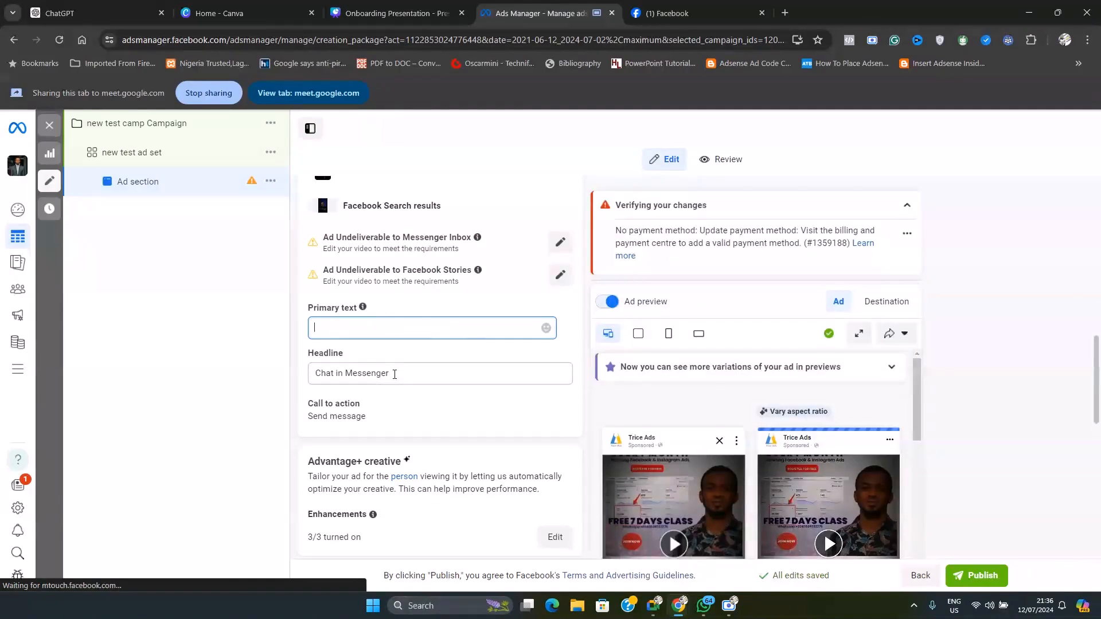
drag(394, 374, 293, 378)
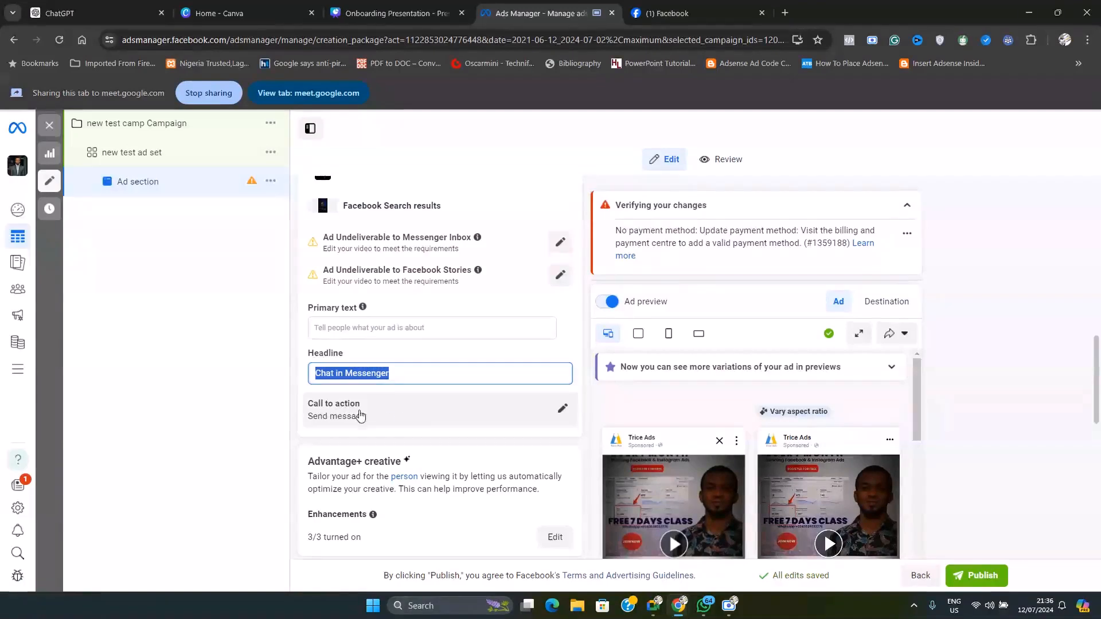
click(446, 416)
click(427, 442)
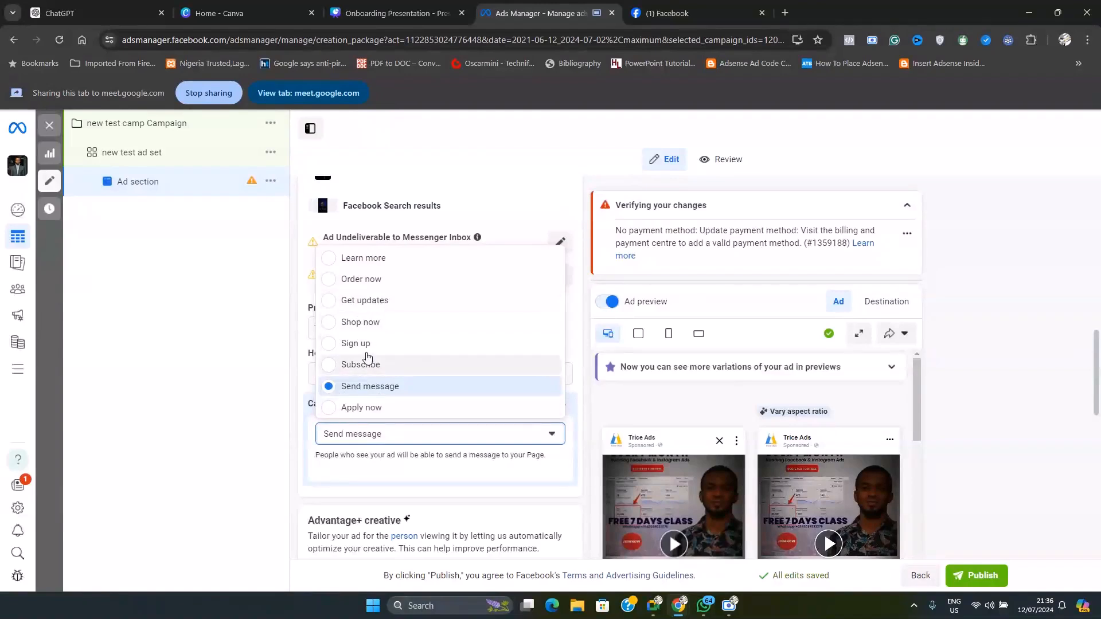
click(375, 394)
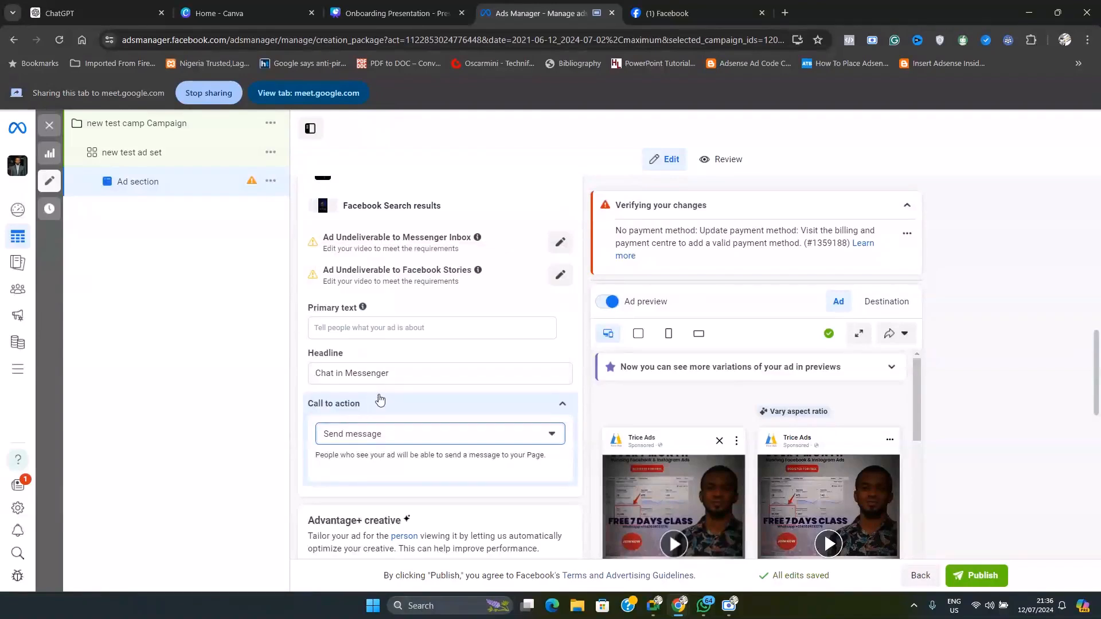
scroll(659, 421, down, 3)
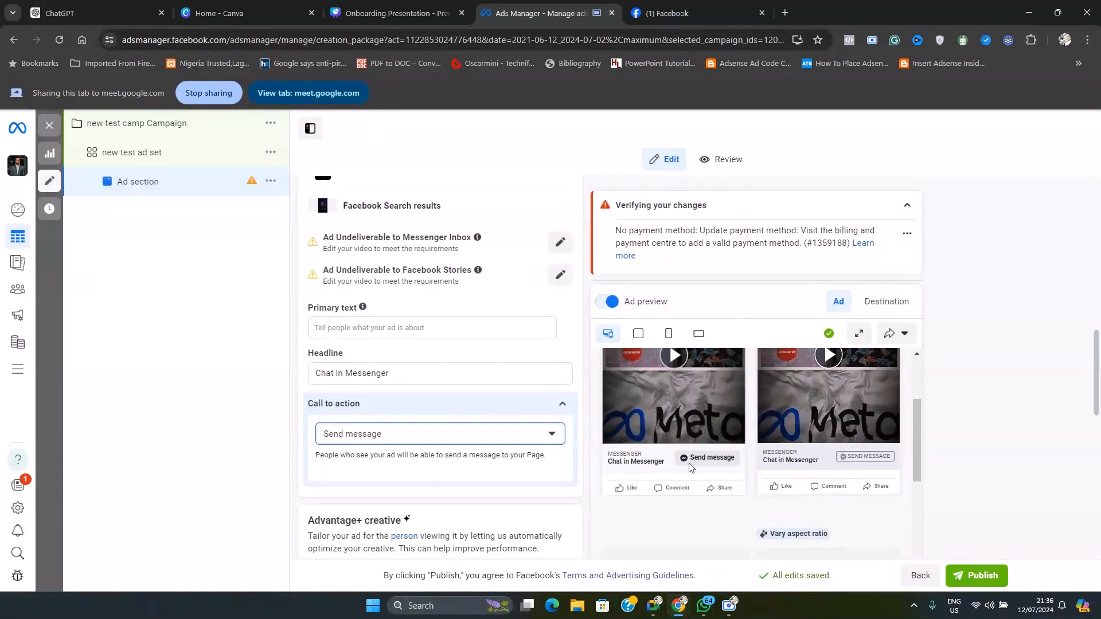
scroll(688, 458, up, 1)
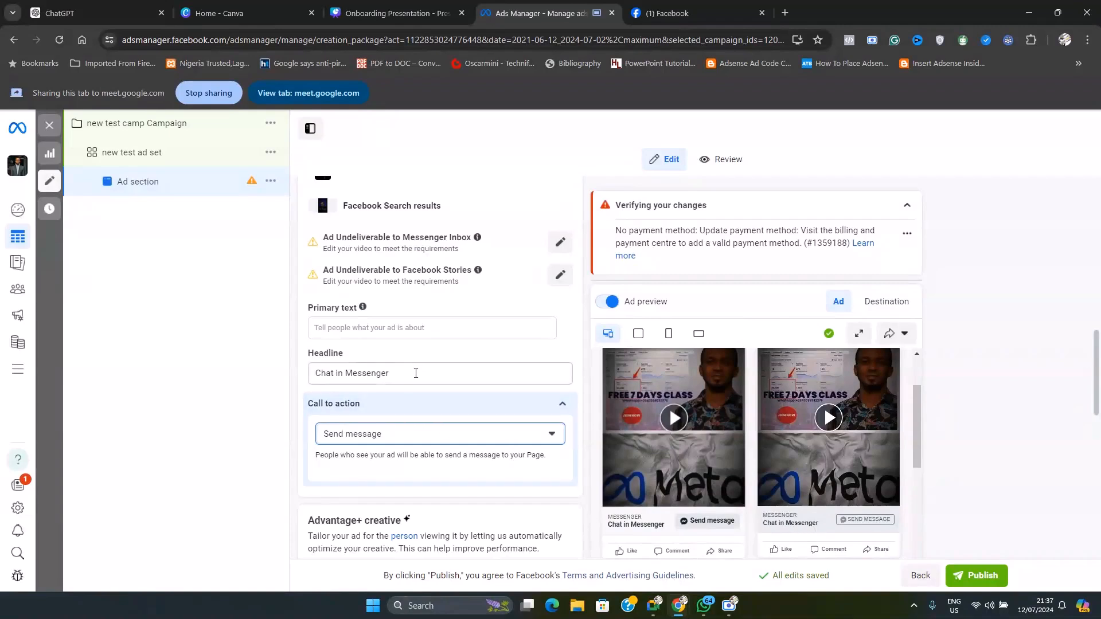
Replace the headline with "Facebook Ad Free class" and check it in the ad preview
drag(415, 373, 308, 376)
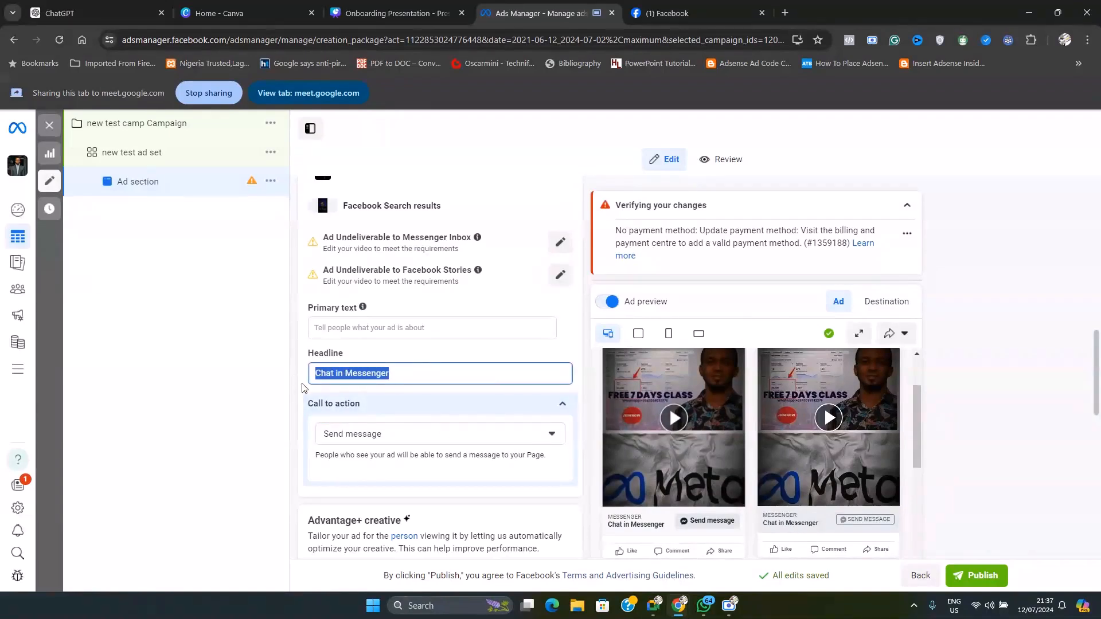
text(Facebook)
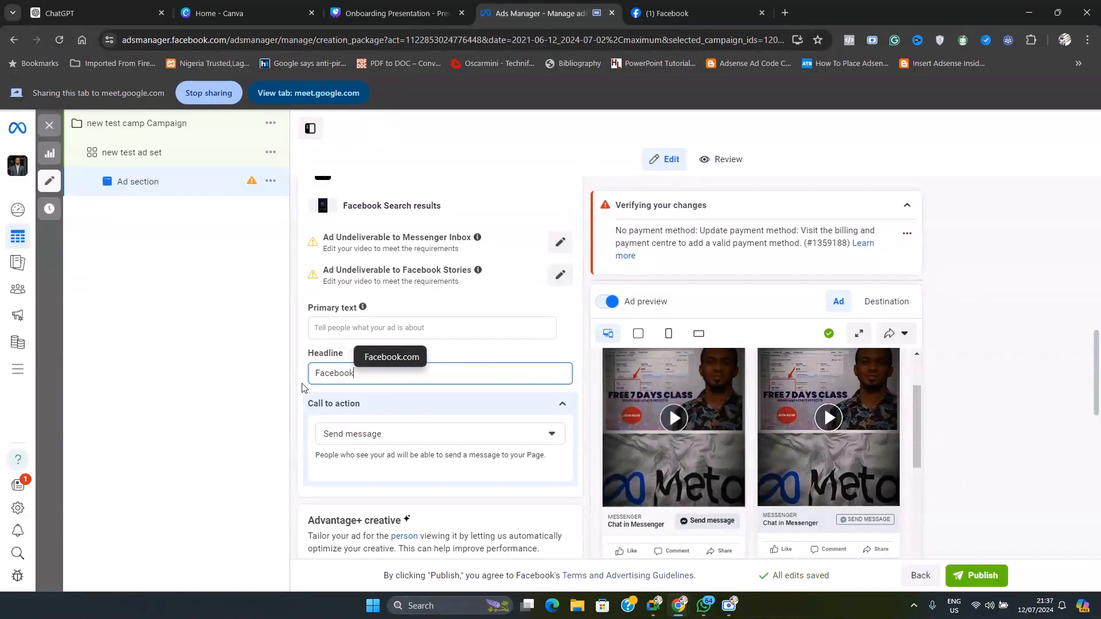
text( Ad )
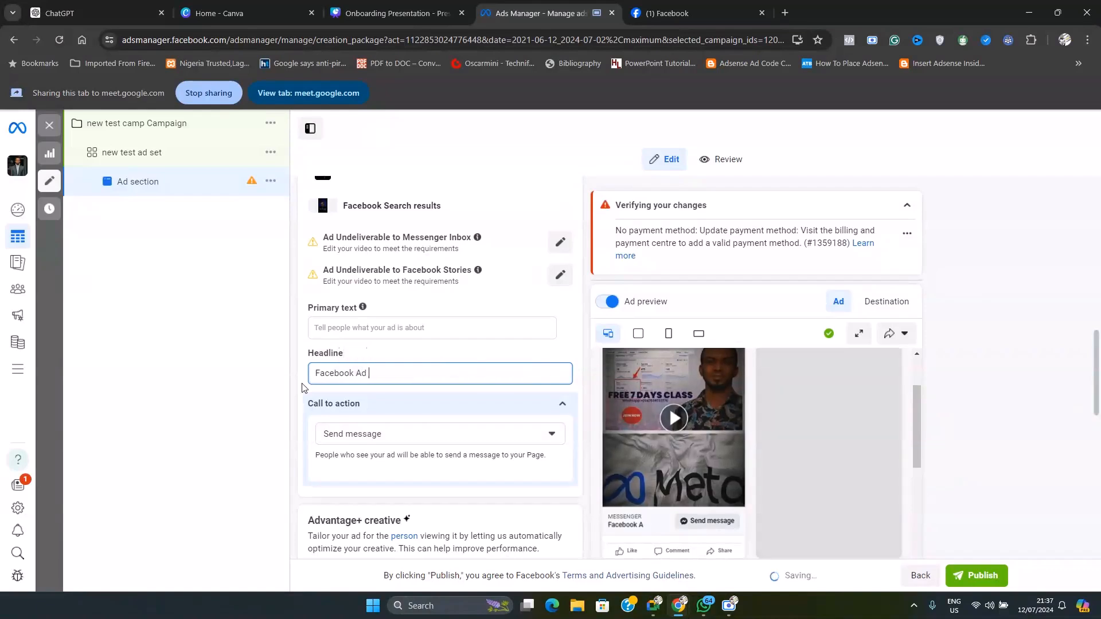
text(Free class)
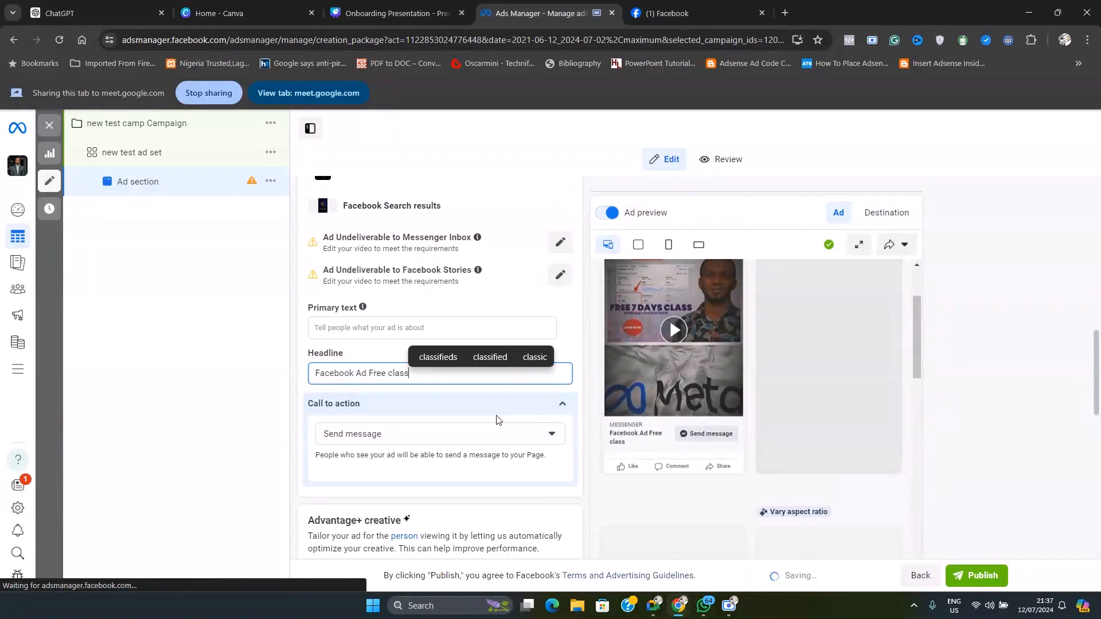
click(574, 394)
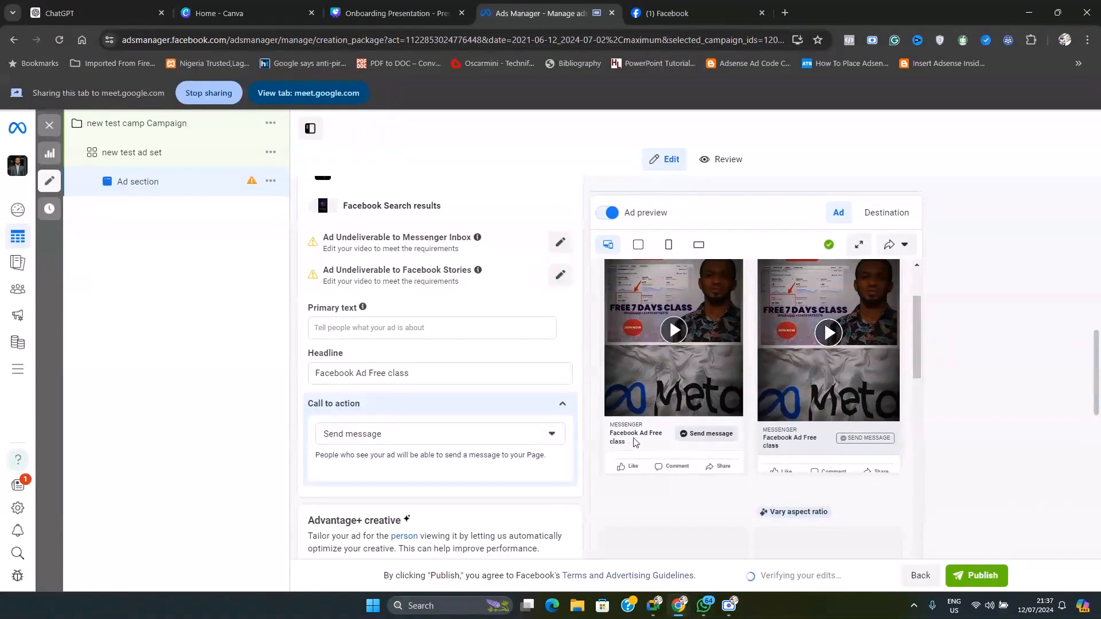
scroll(655, 498, down, 2)
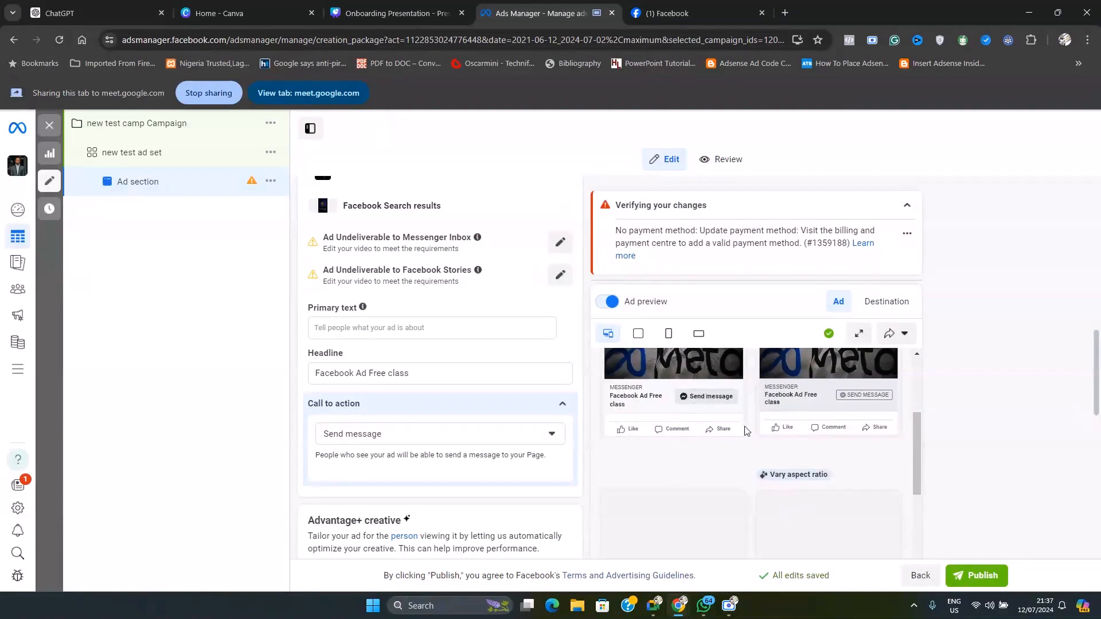
scroll(704, 449, up, 2)
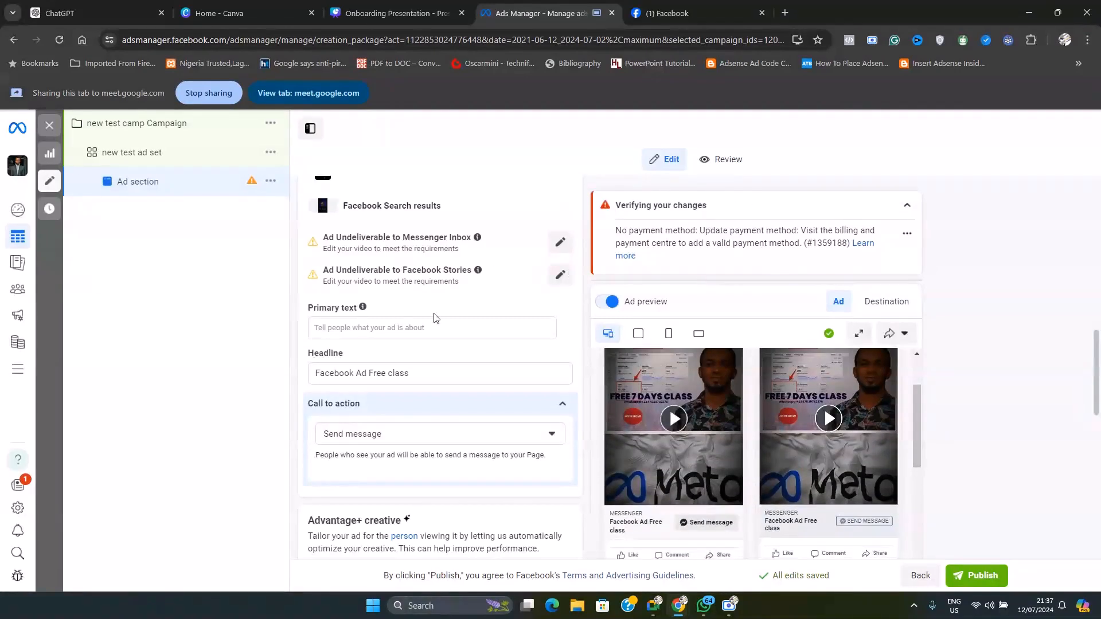
Set the ad's call to action to Learn more
scroll(527, 356, up, 3)
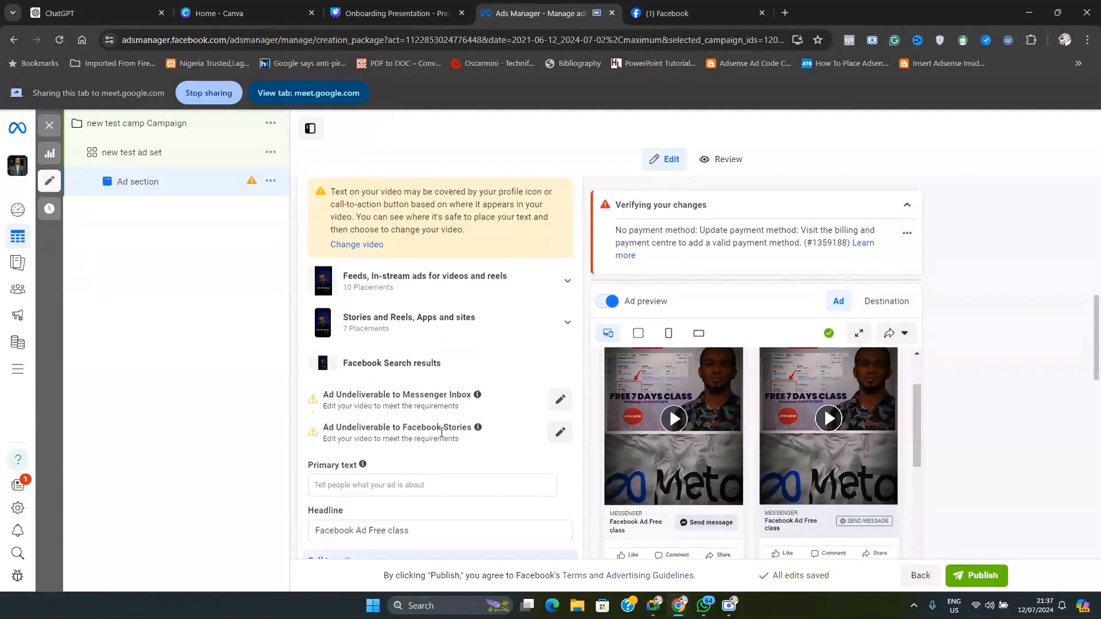
scroll(497, 431, down, 4)
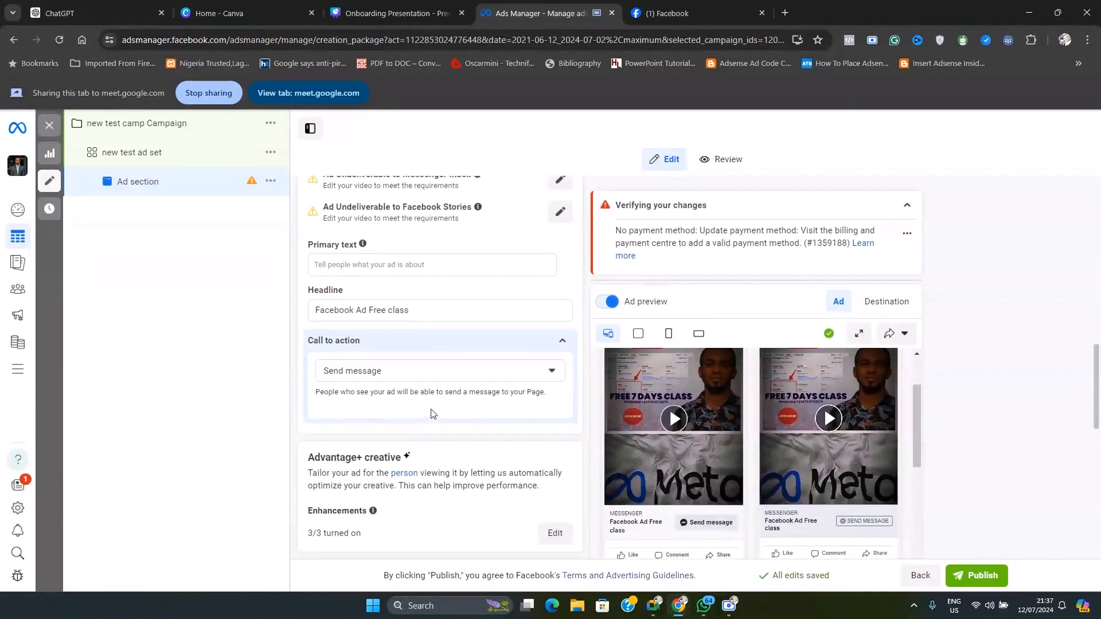
click(487, 376)
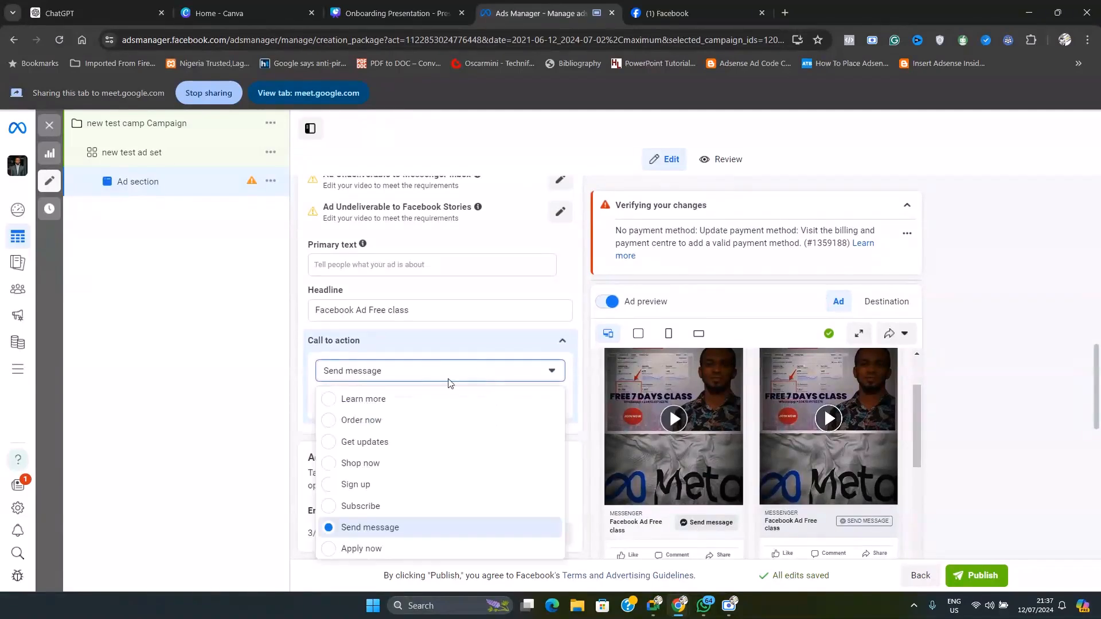
click(358, 406)
Examine how the video ad and its Learn more button appear in the Facebook and Instagram feed previews
scroll(675, 434, down, 2)
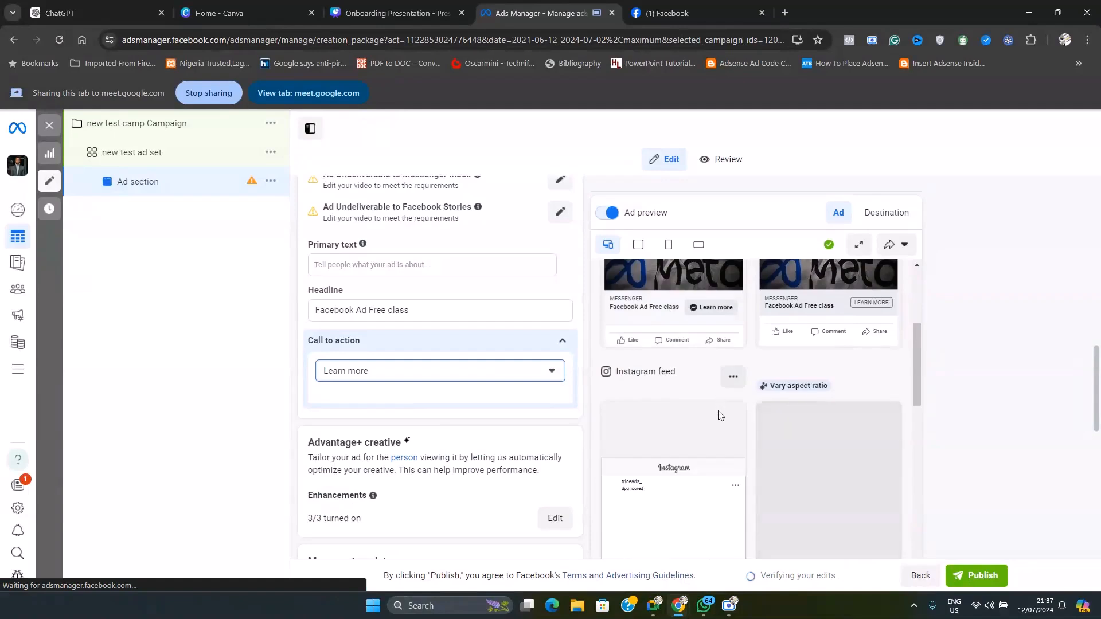
scroll(721, 415, up, 1)
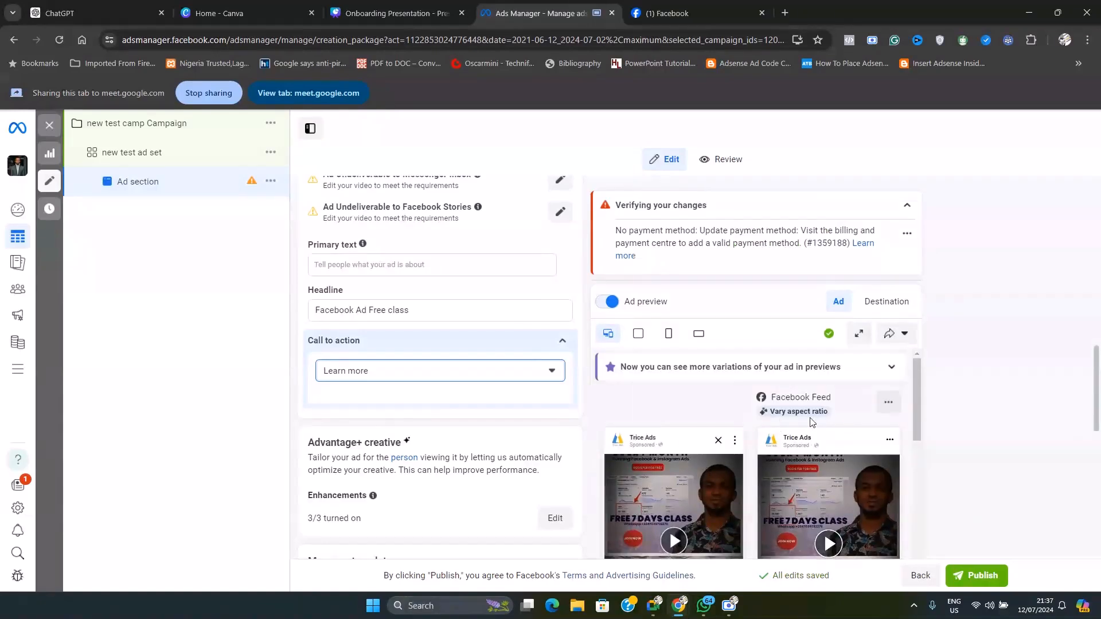
scroll(851, 427, down, 7)
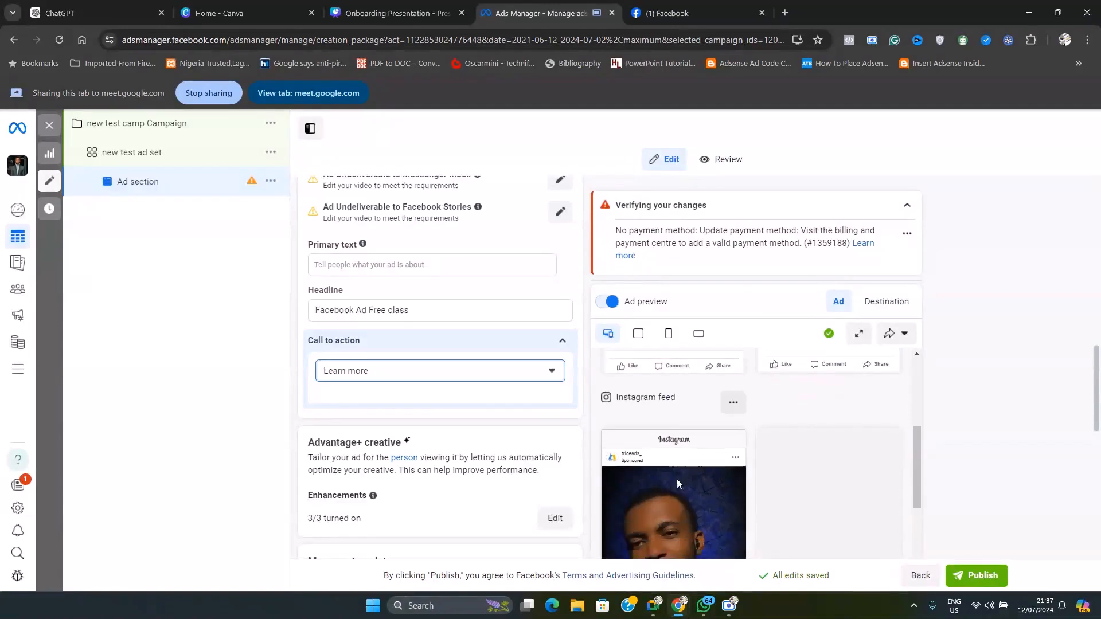
scroll(824, 425, down, 2)
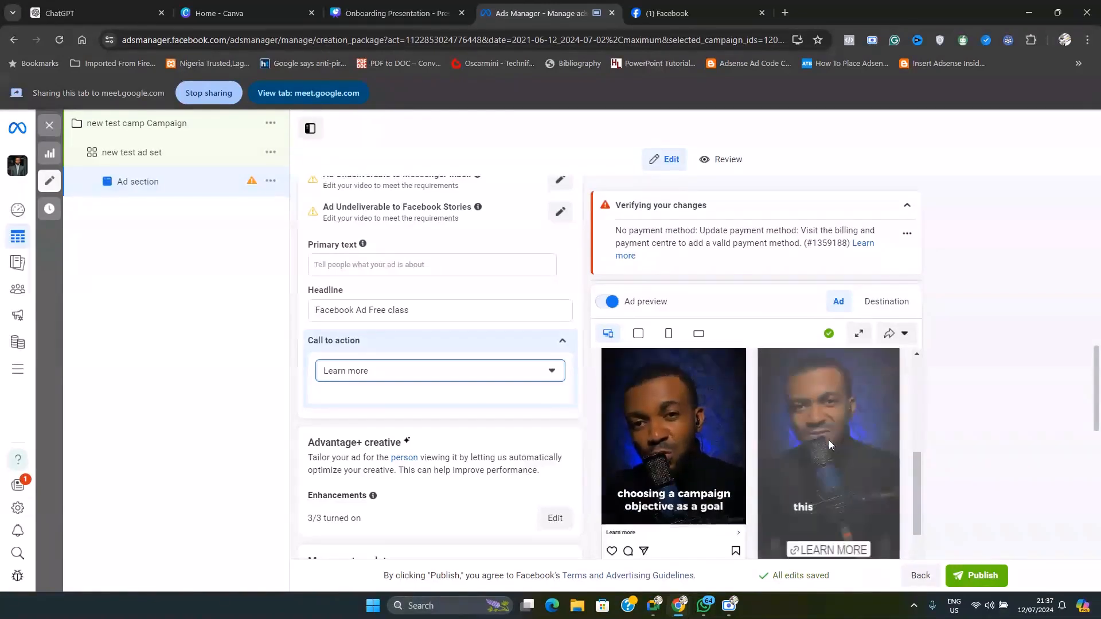
scroll(842, 453, down, 1)
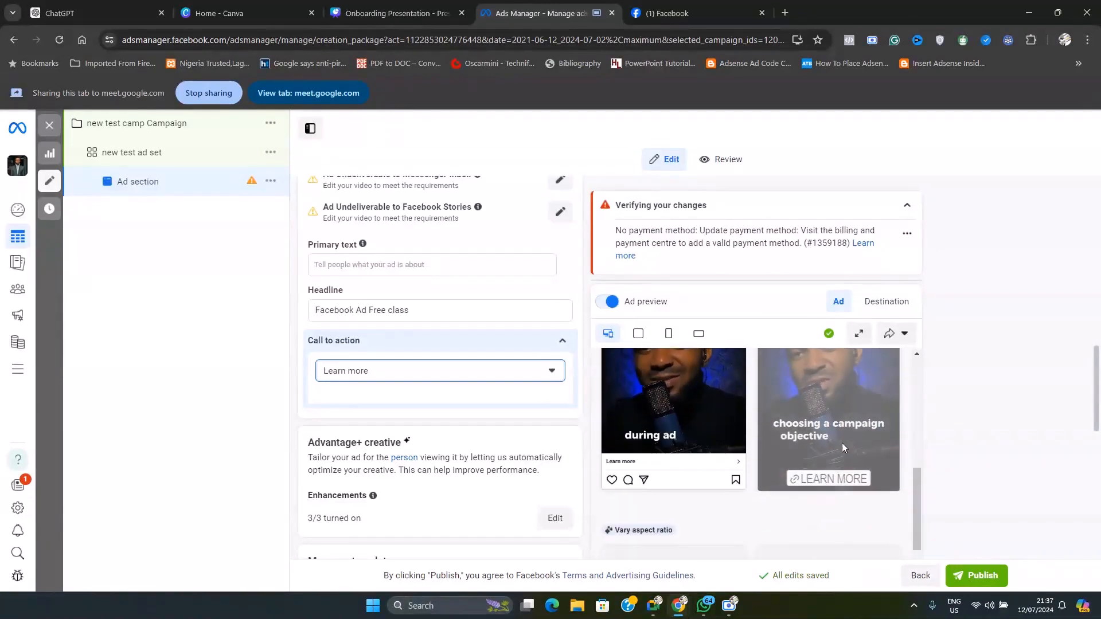
scroll(672, 467, down, 1)
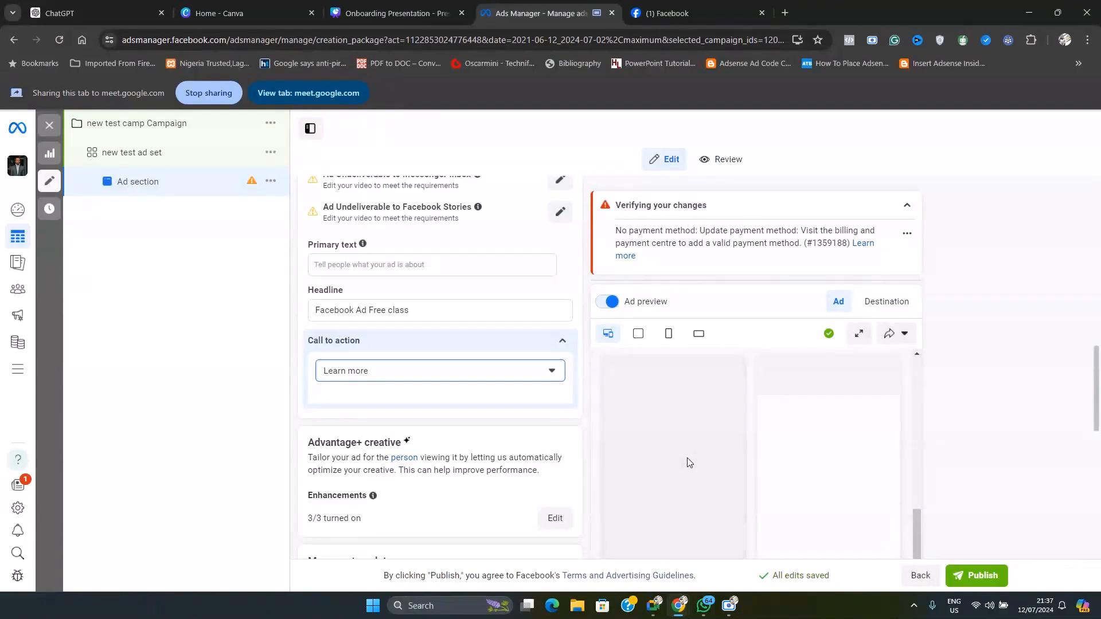
scroll(687, 458, down, 2)
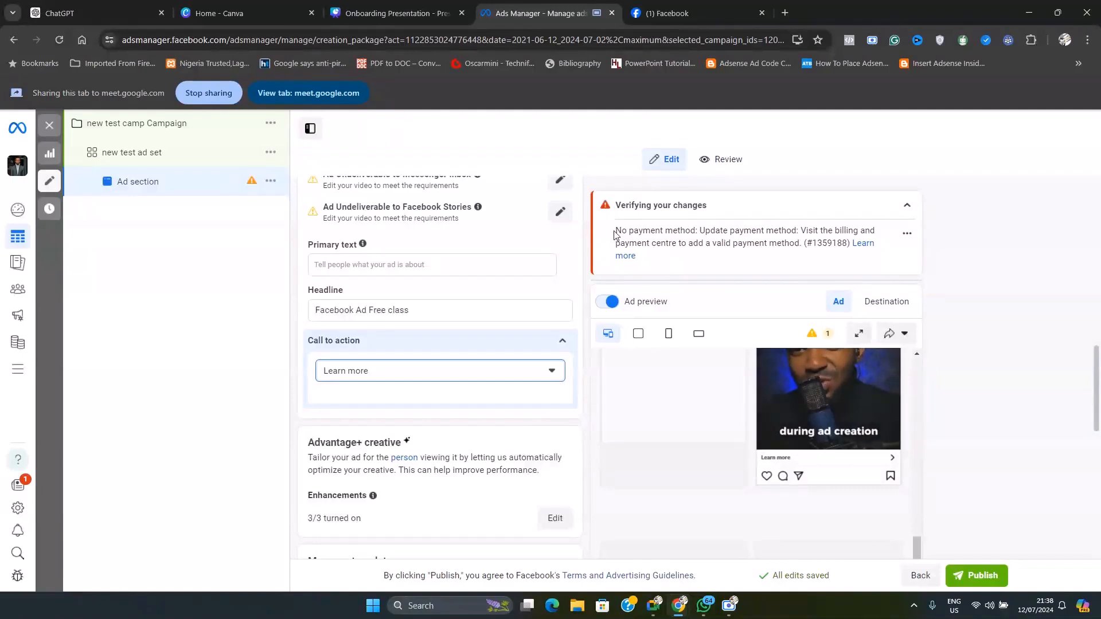
Highlight the payment method notice, and look through the remaining placement previews and the ad's setup sections
drag(614, 232, 801, 243)
click(996, 394)
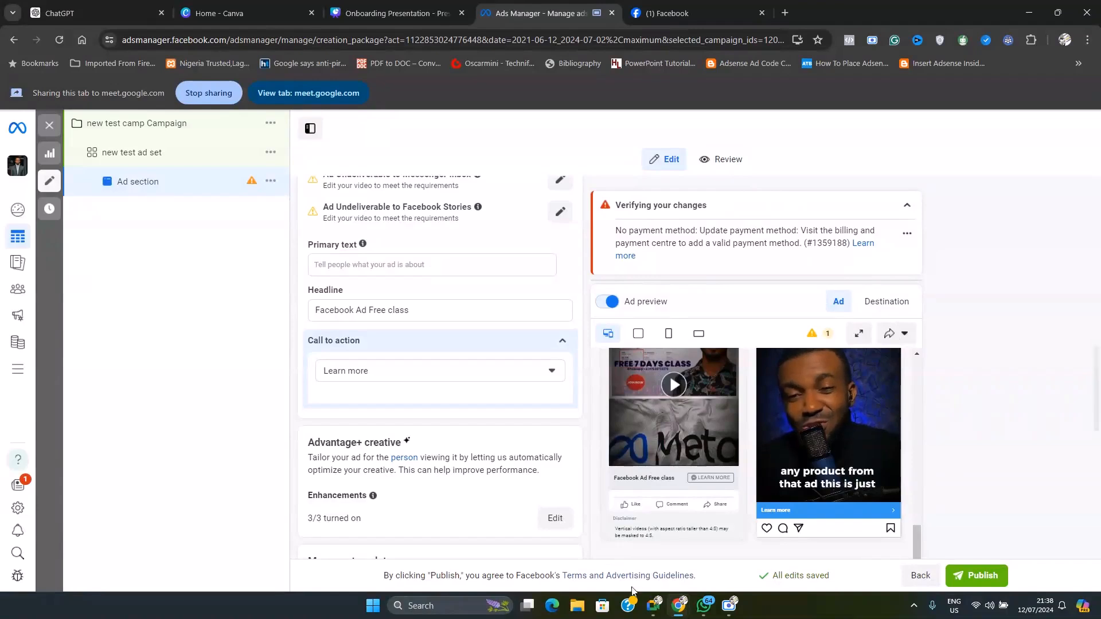
mouse_move(659, 611)
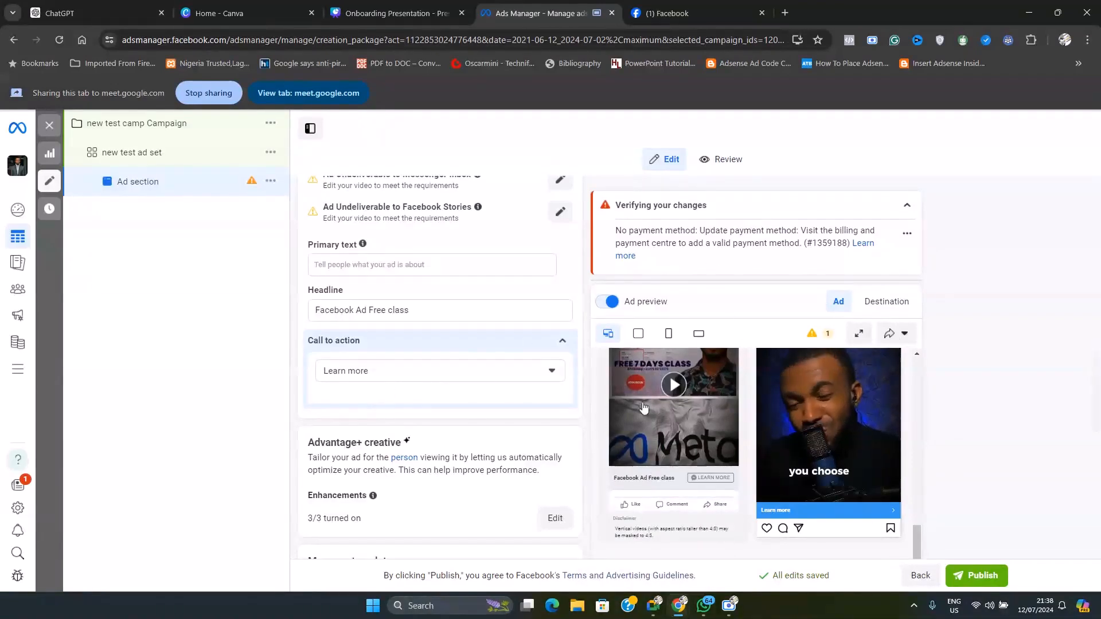
scroll(842, 469, down, 1)
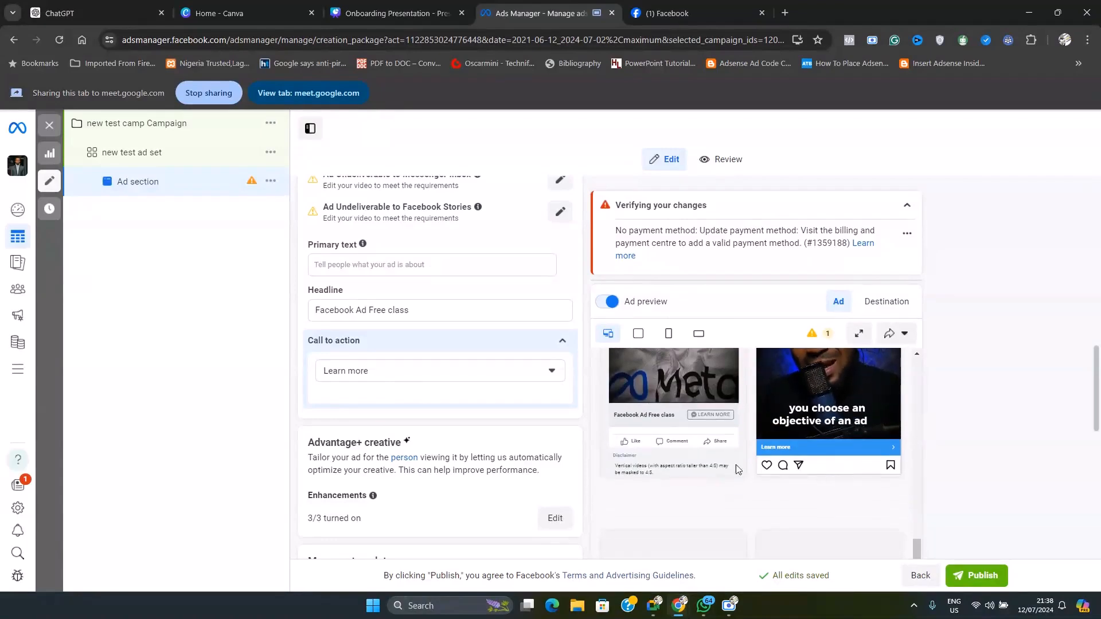
scroll(734, 467, down, 3)
scroll(379, 378, up, 10)
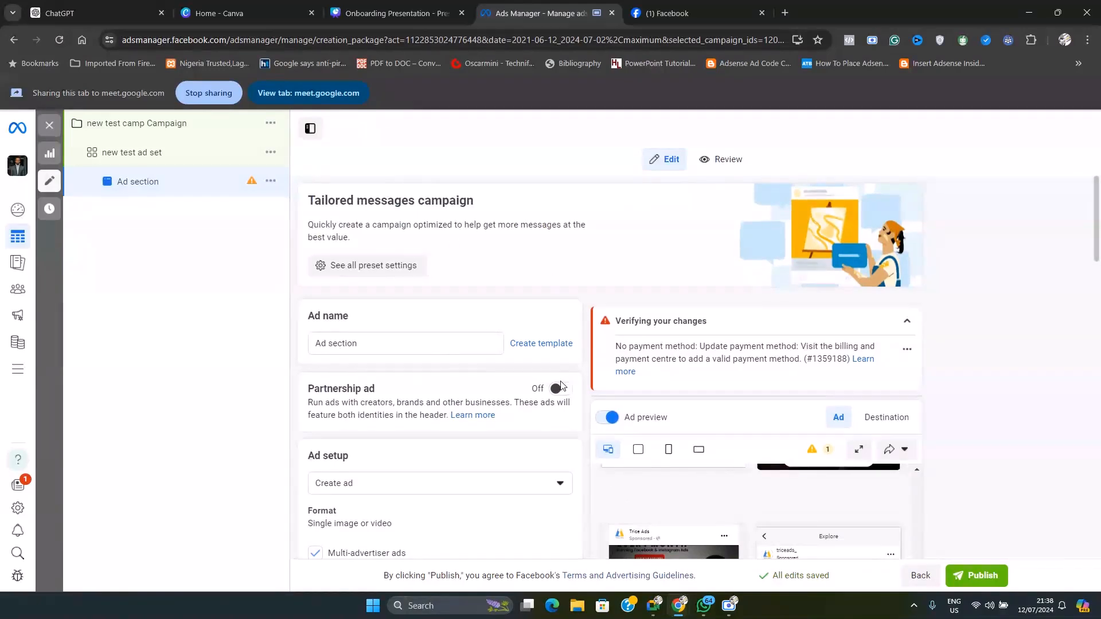
scroll(556, 401, down, 10)
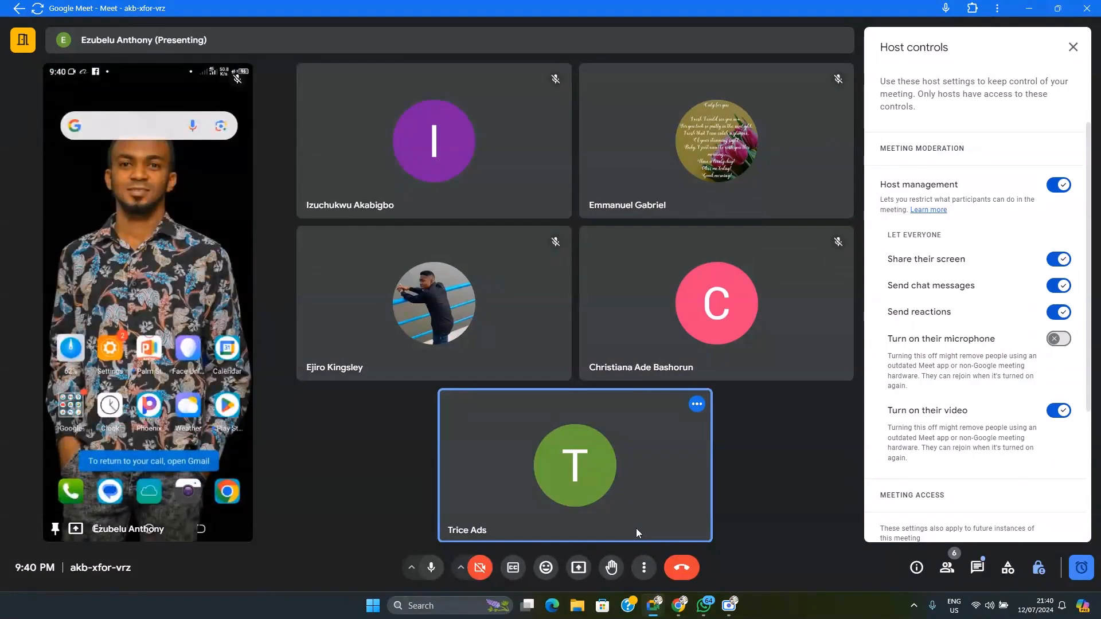
Open the in-call messages of the Google Meet session to read the participants' replies
click(976, 569)
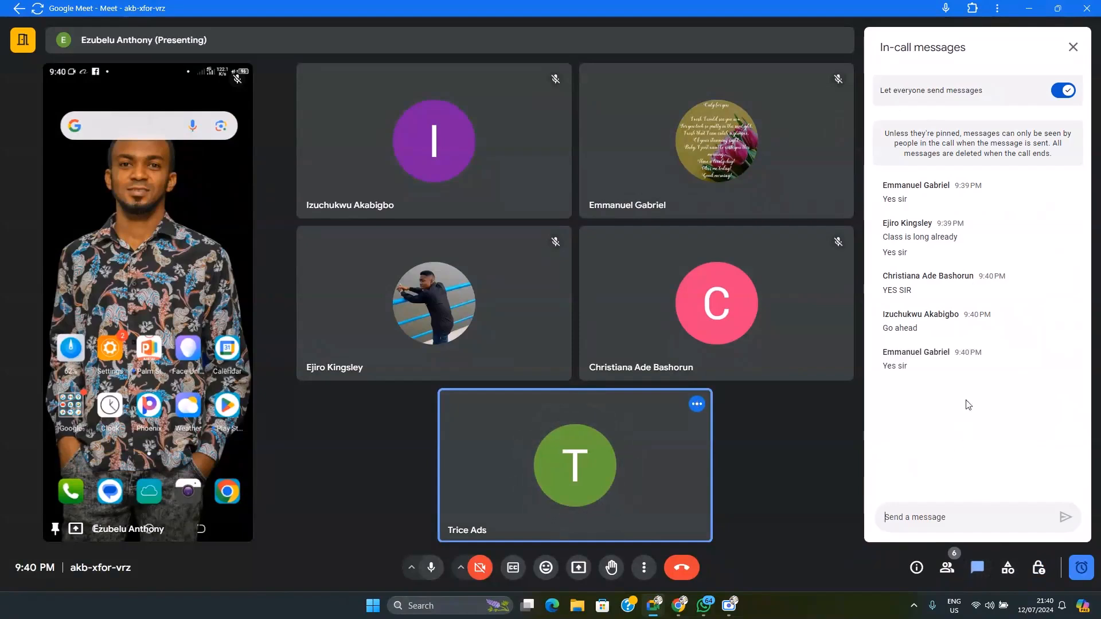
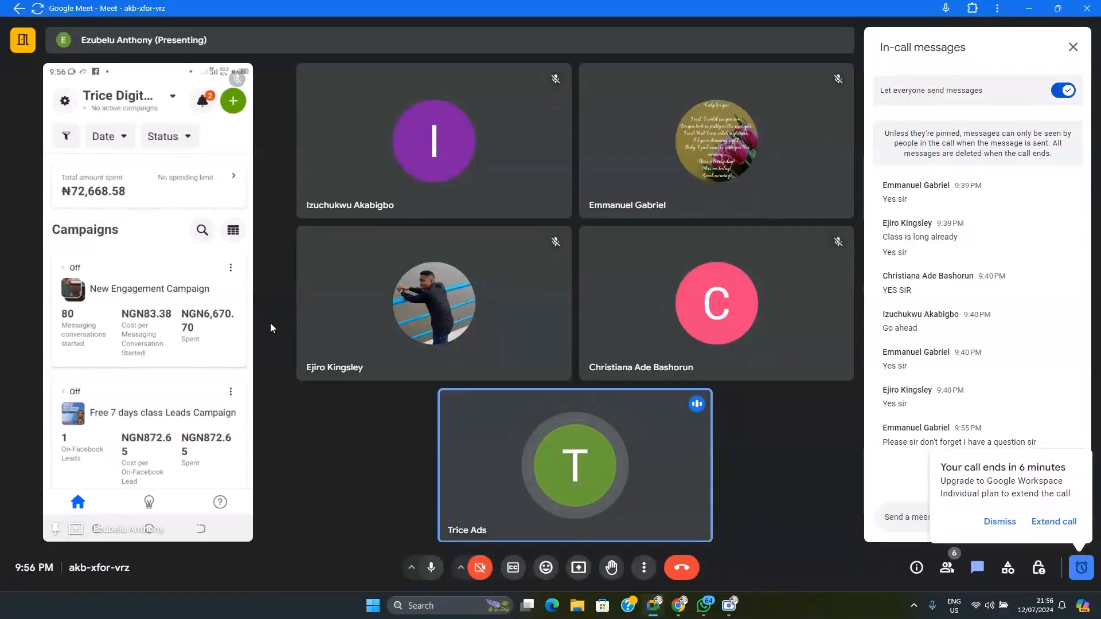
click(731, 608)
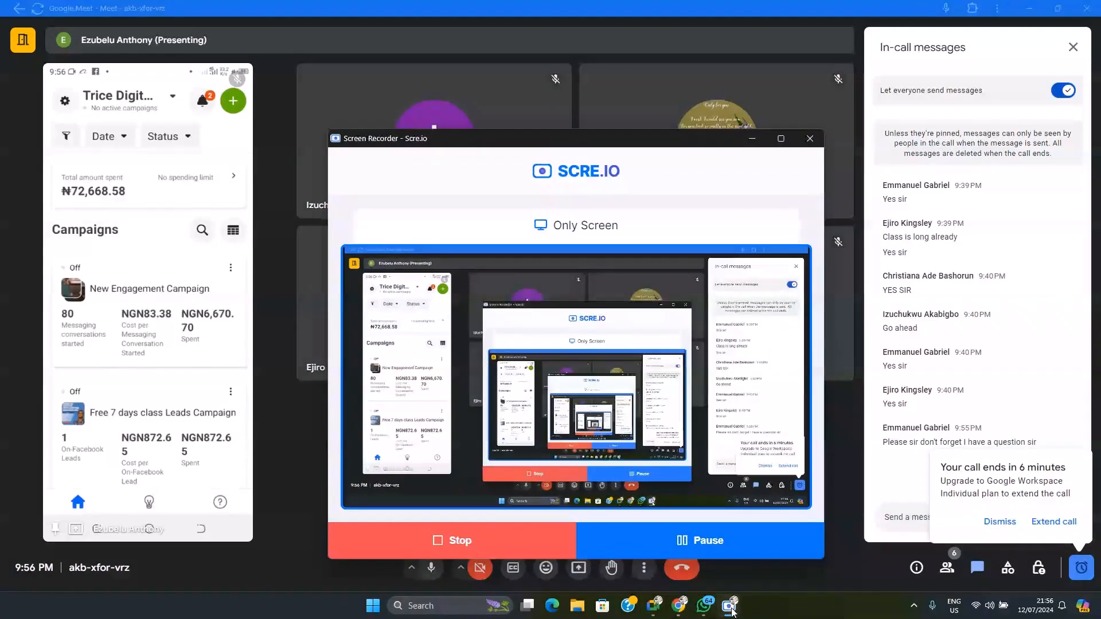
click(730, 608)
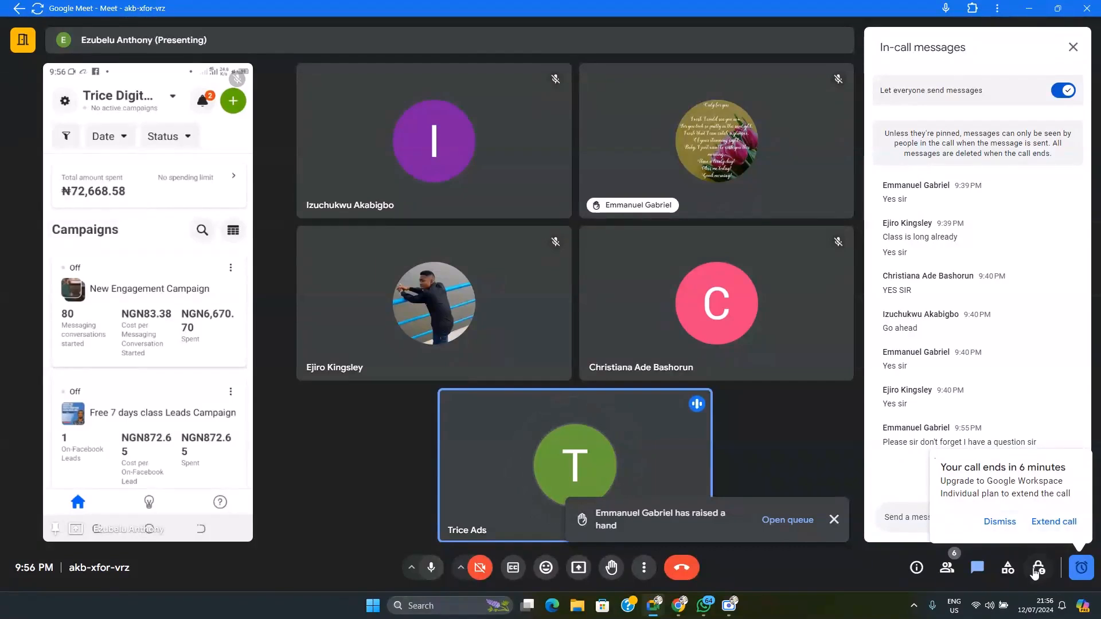
Allow everyone in the meeting to turn on their microphone through the host controls, and close the controls
click(1019, 522)
click(1039, 567)
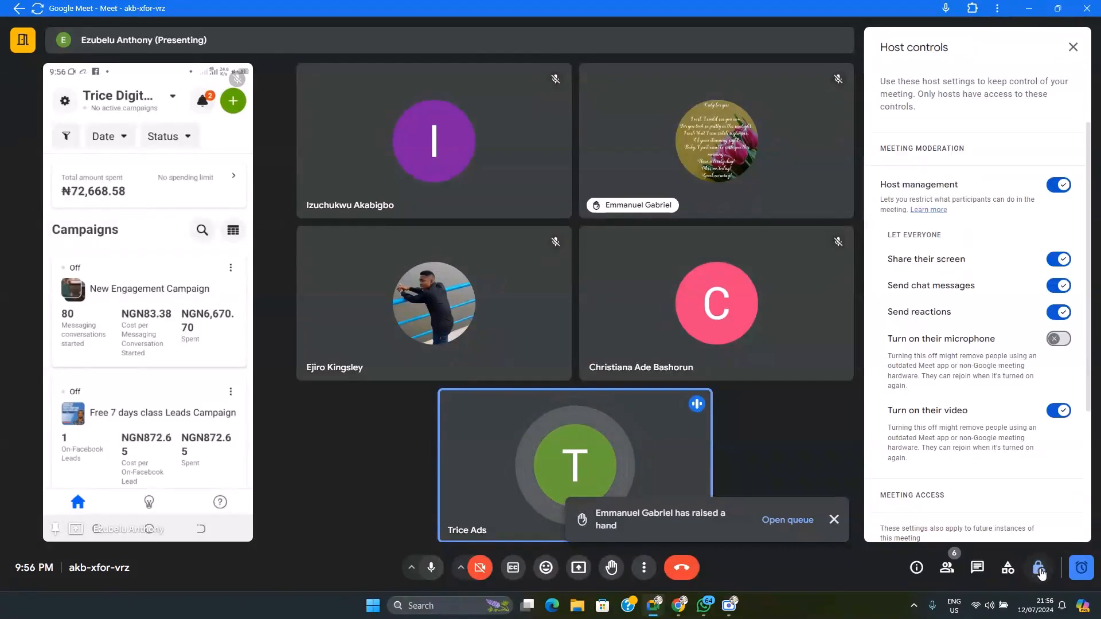
click(1059, 344)
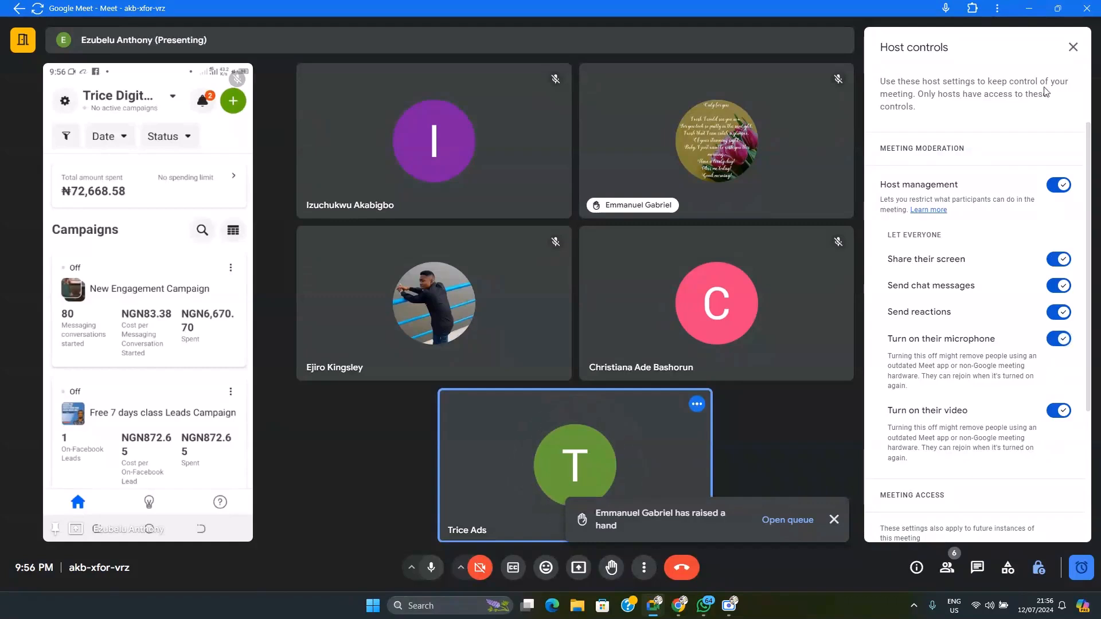
click(1072, 47)
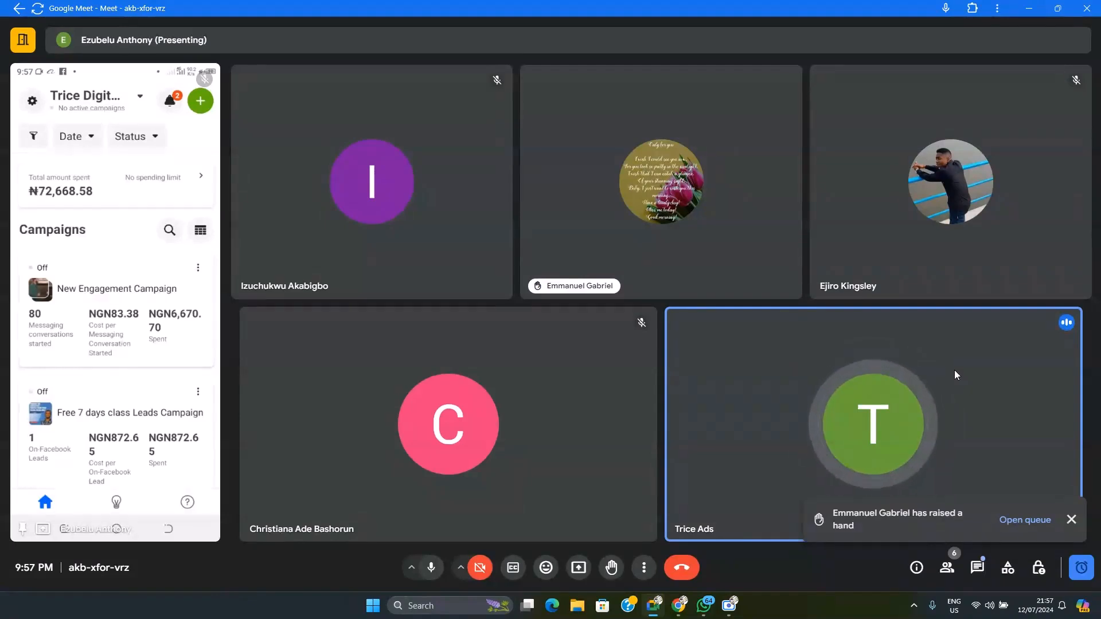
Bring up the in-call messages to read the participants' questions, and dismiss the raised-hands notification
mouse_move(962, 455)
click(984, 570)
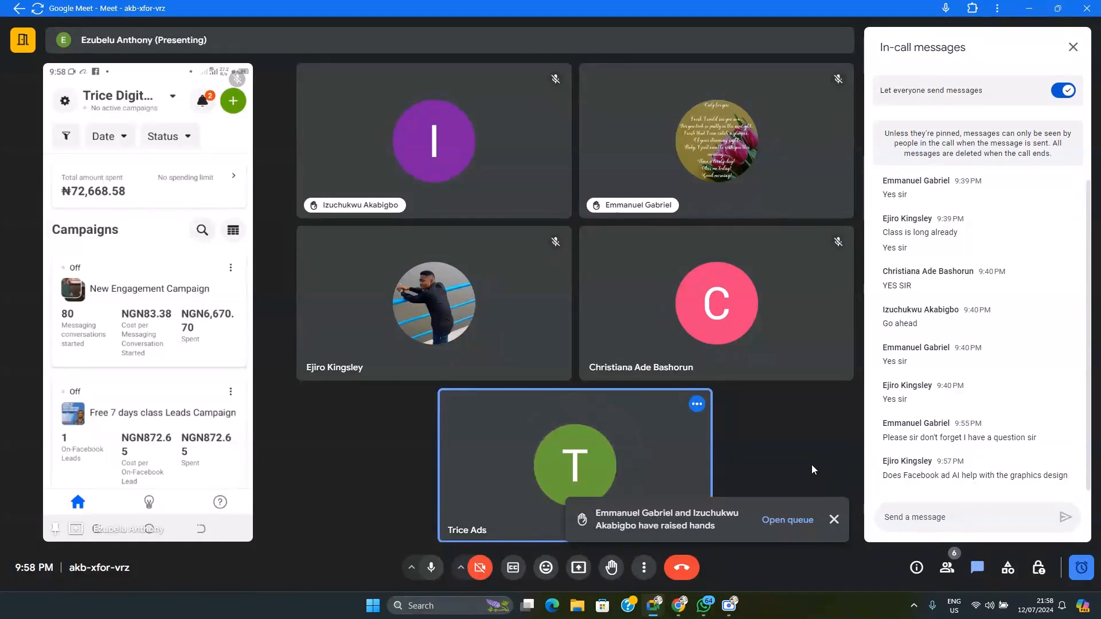
click(834, 520)
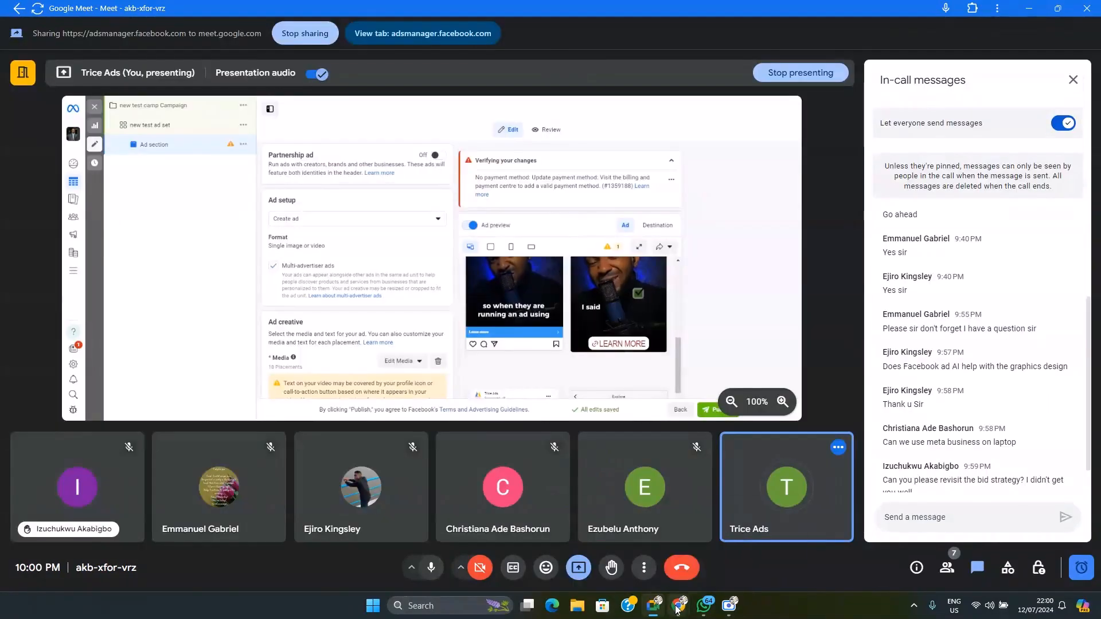
Switch to the Chrome window with the shared Ads Manager tab and load ChatGPT in that tab
click(679, 605)
click(646, 563)
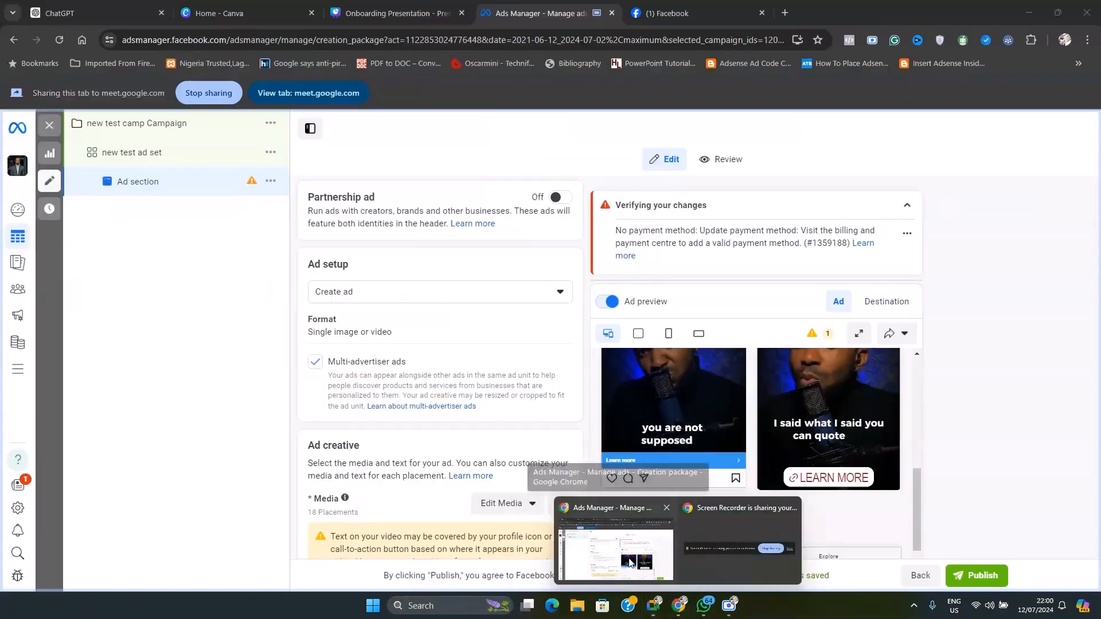
click(426, 39)
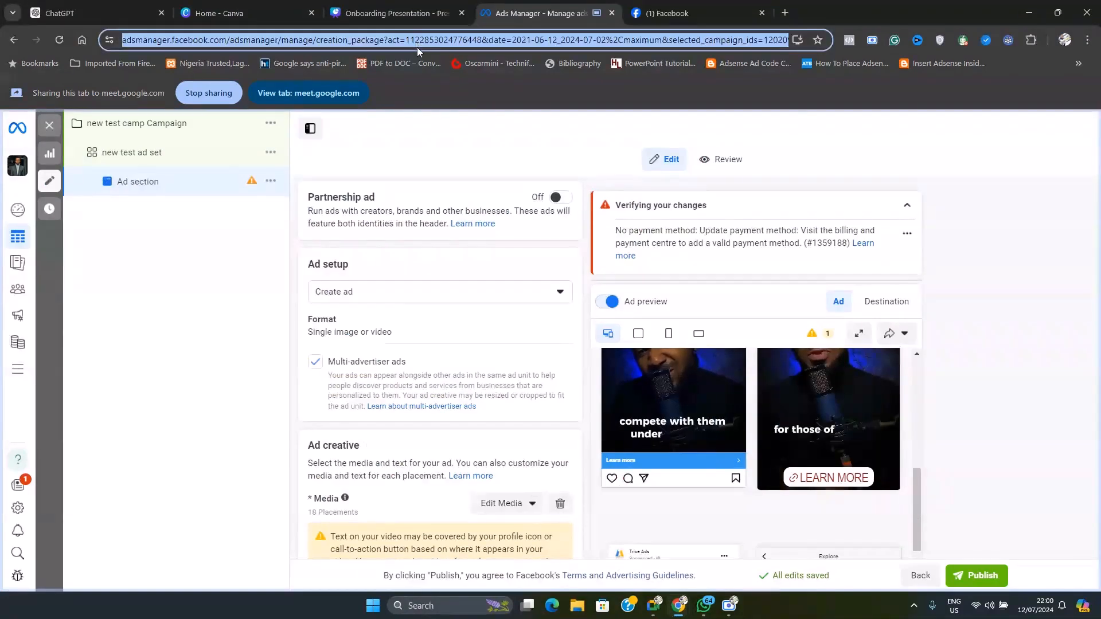
text(chat.openai.com)
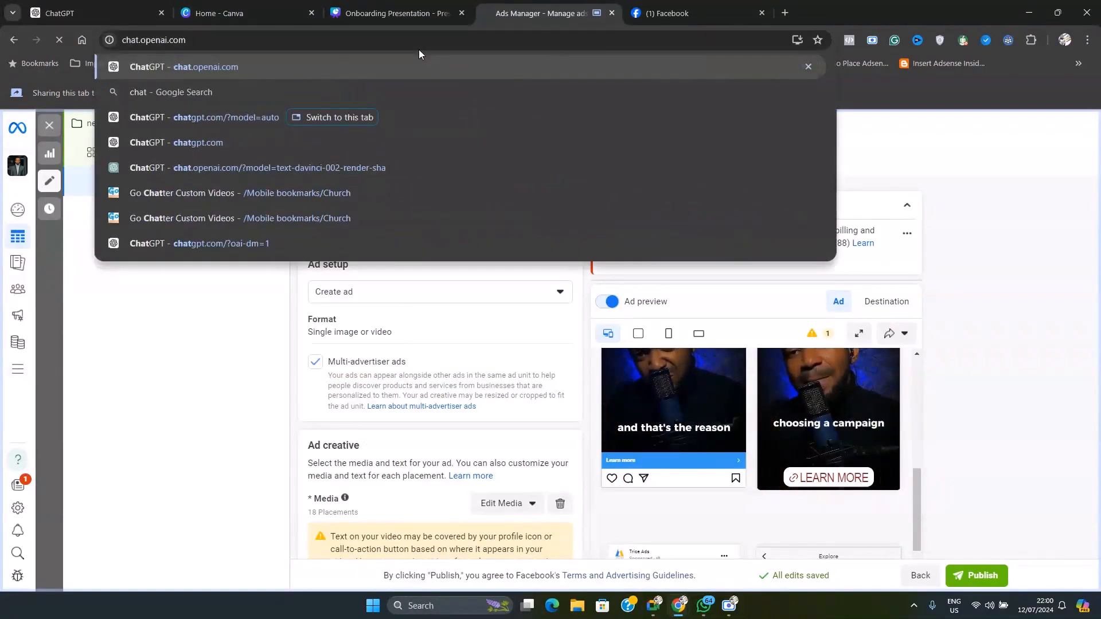
key(Return)
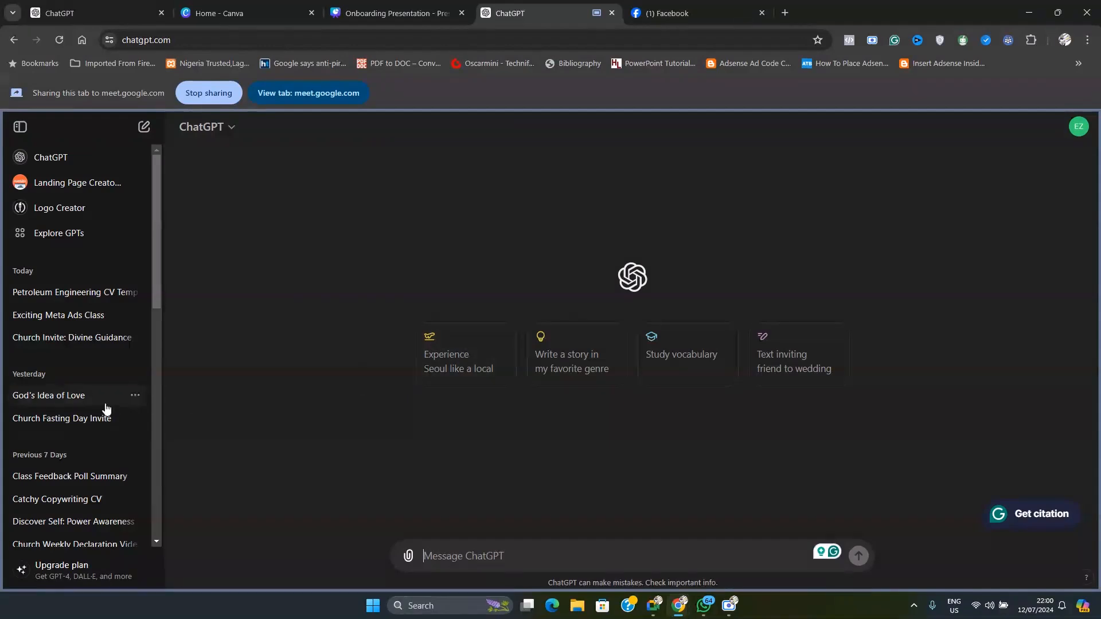
Find the "Catchy Meta Ads Script" chat in the ChatGPT history and look through its generated video script
scroll(52, 459, down, 2)
scroll(50, 481, down, 1)
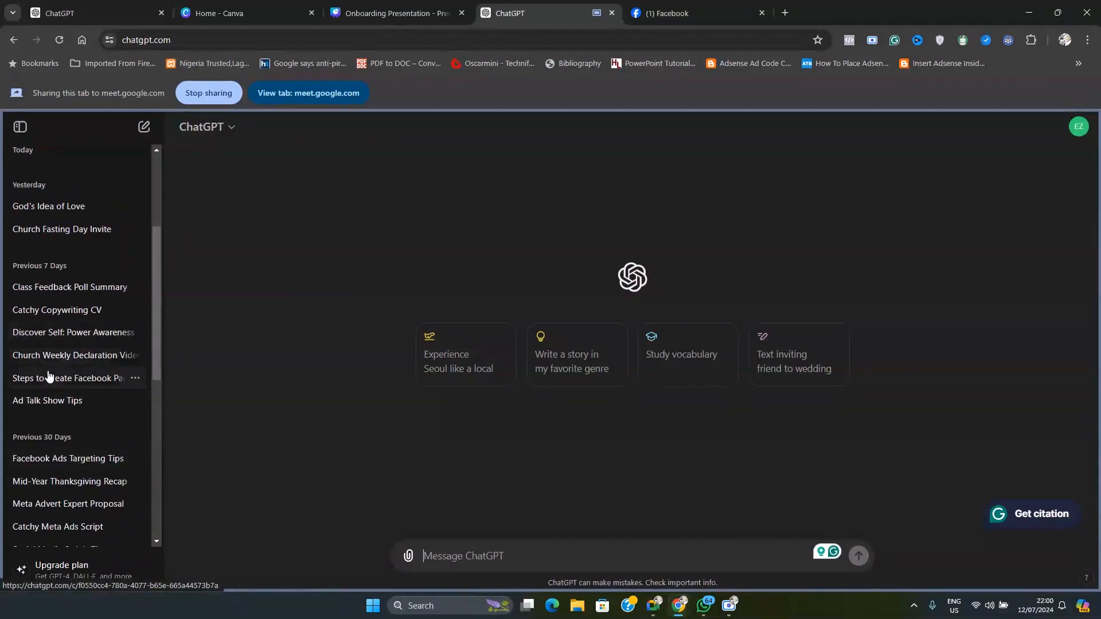
scroll(50, 401, down, 1)
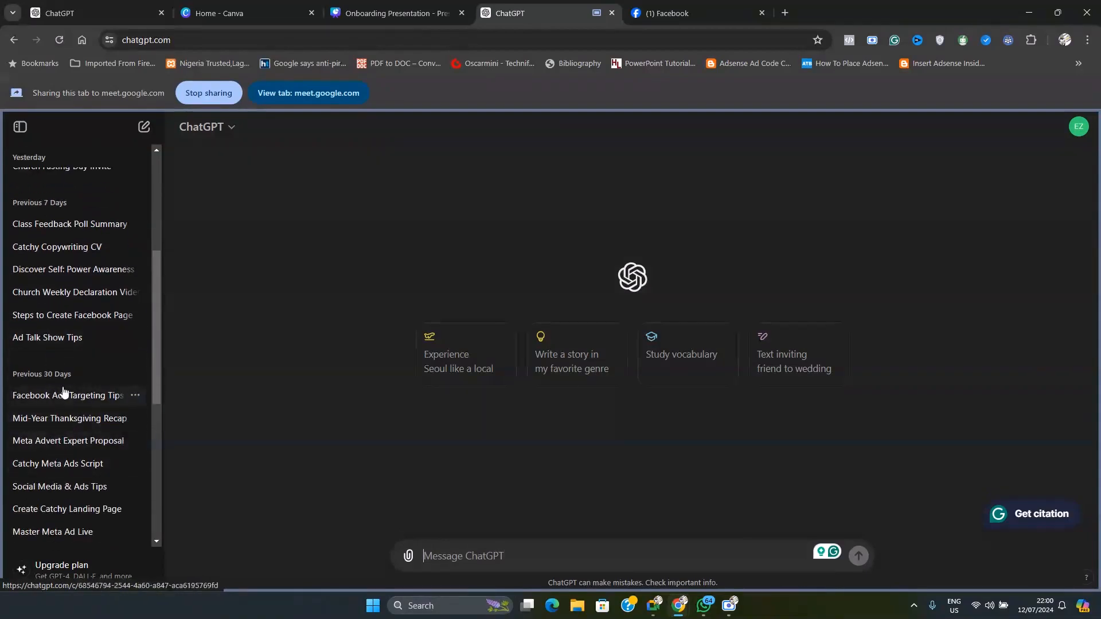
scroll(71, 429, down, 1)
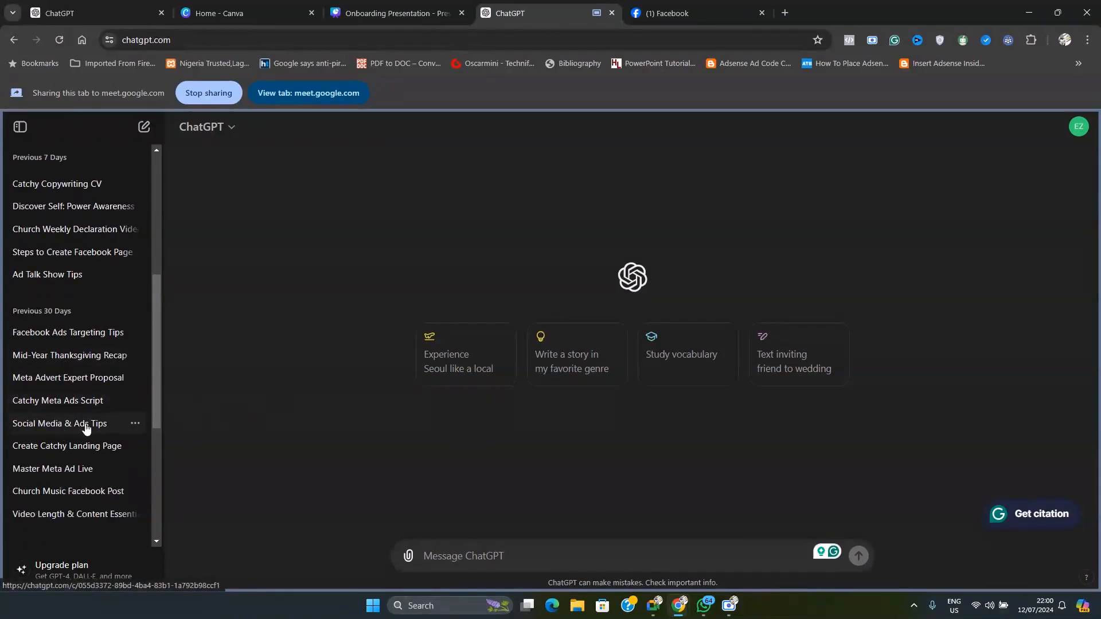
click(48, 408)
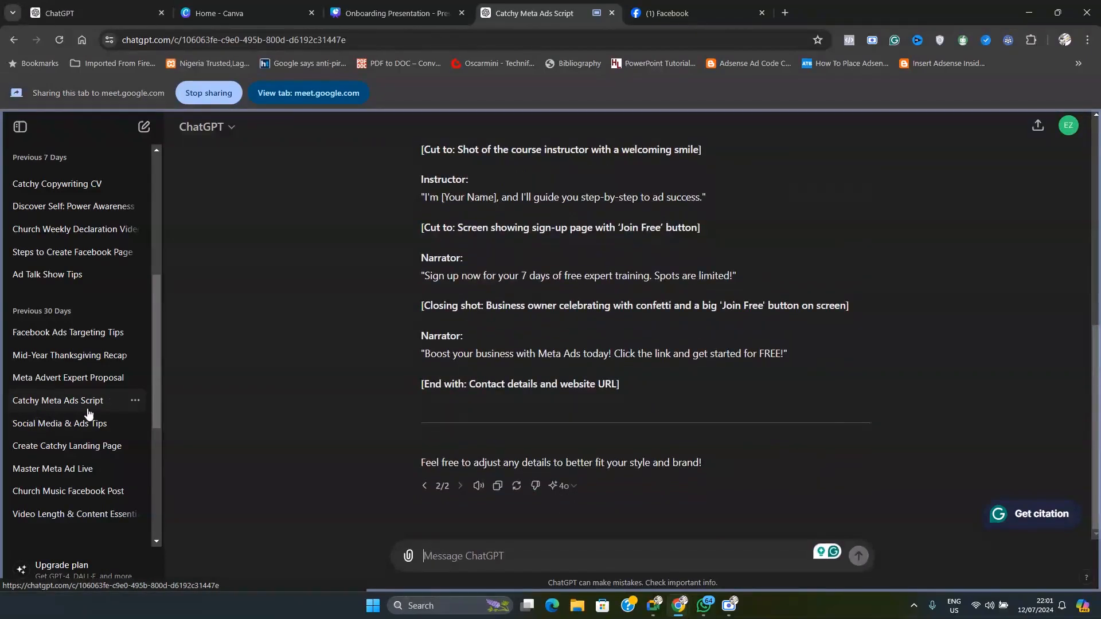
scroll(407, 381, up, 15)
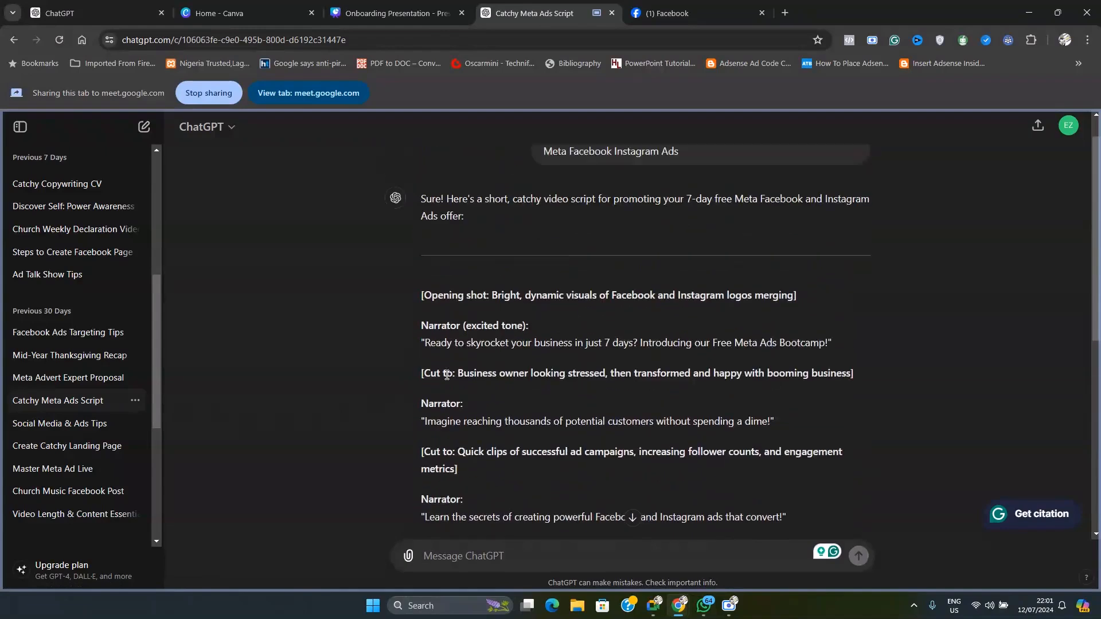
scroll(444, 340, down, 8)
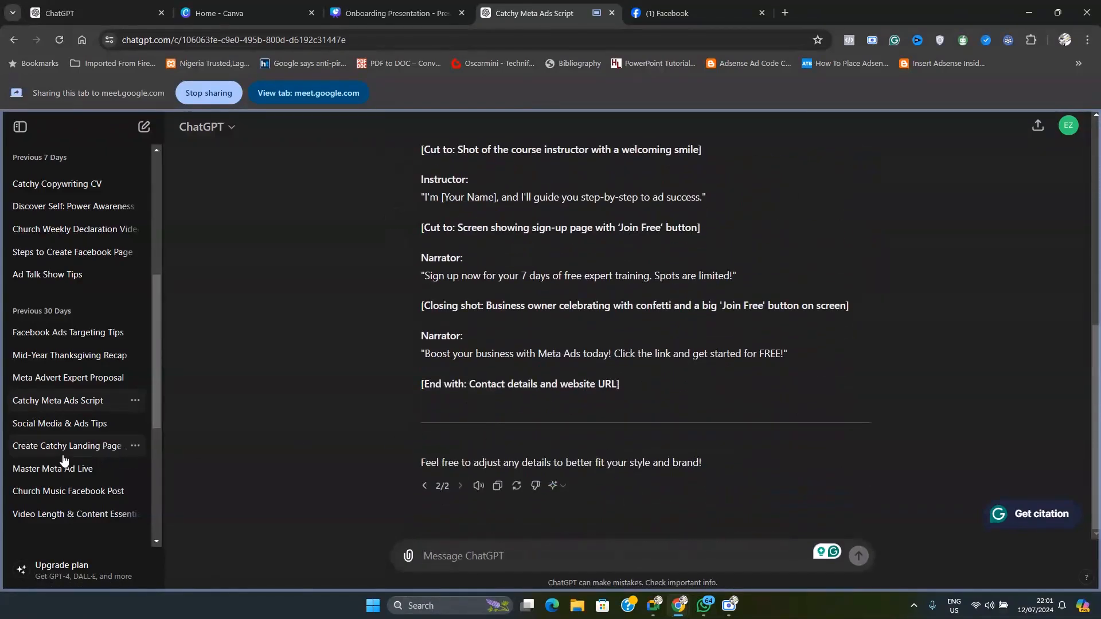
Open the "Social Media & Ads Tips" chat and look through its advice on understanding the audience
click(46, 430)
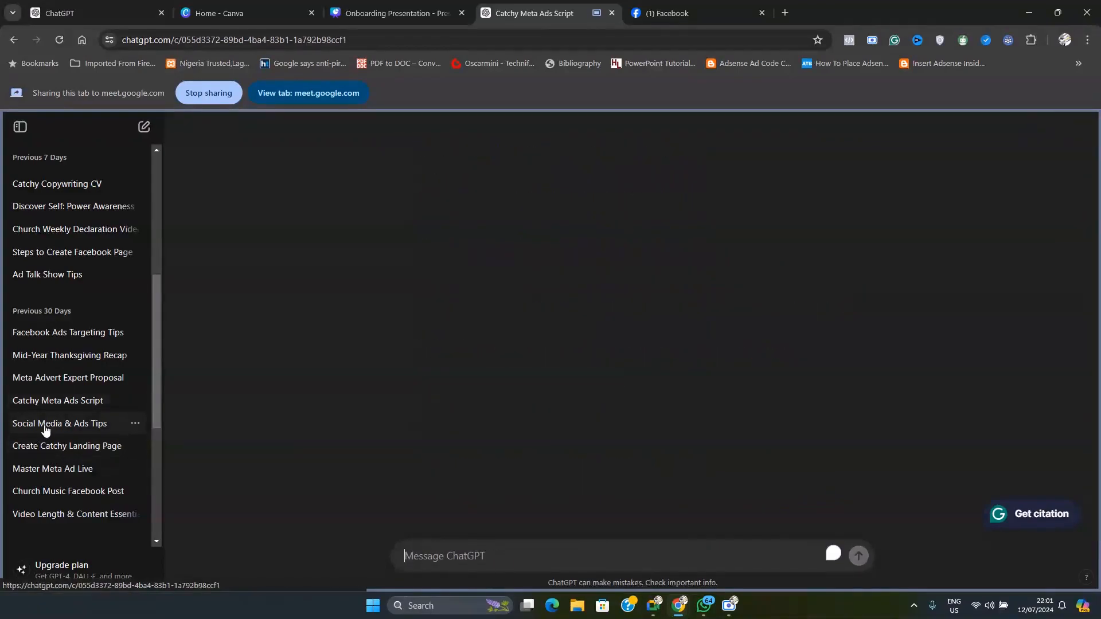
scroll(472, 303, up, 10)
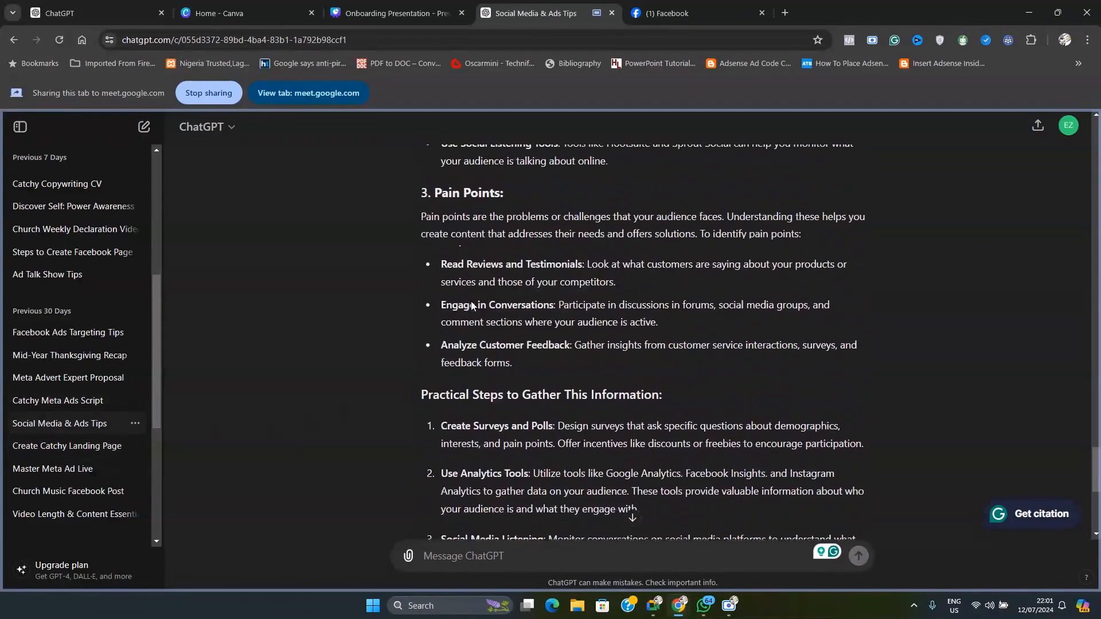
scroll(472, 303, up, 15)
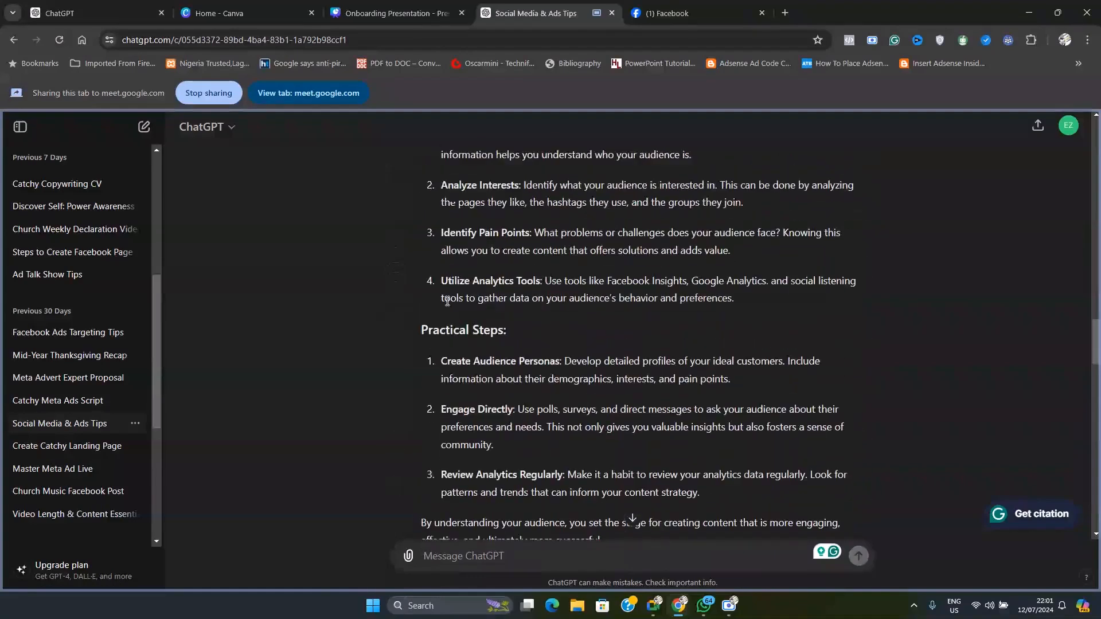
scroll(111, 317, up, 5)
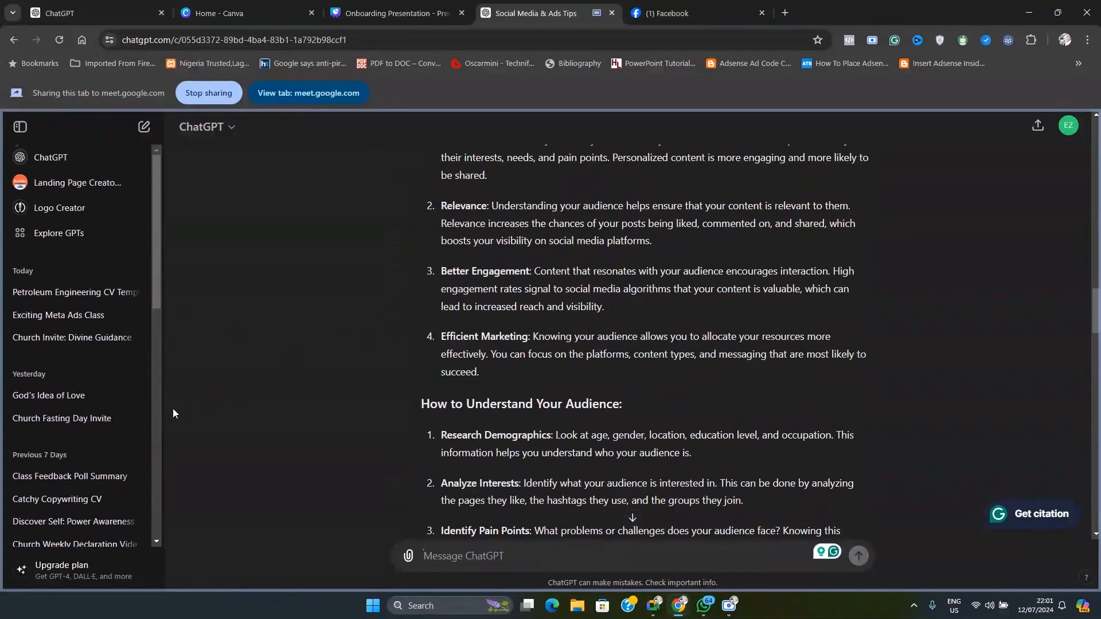
Open the class feedback poll chat from the previous 7 days and review its daily poll questions and reply options
scroll(52, 390, down, 2)
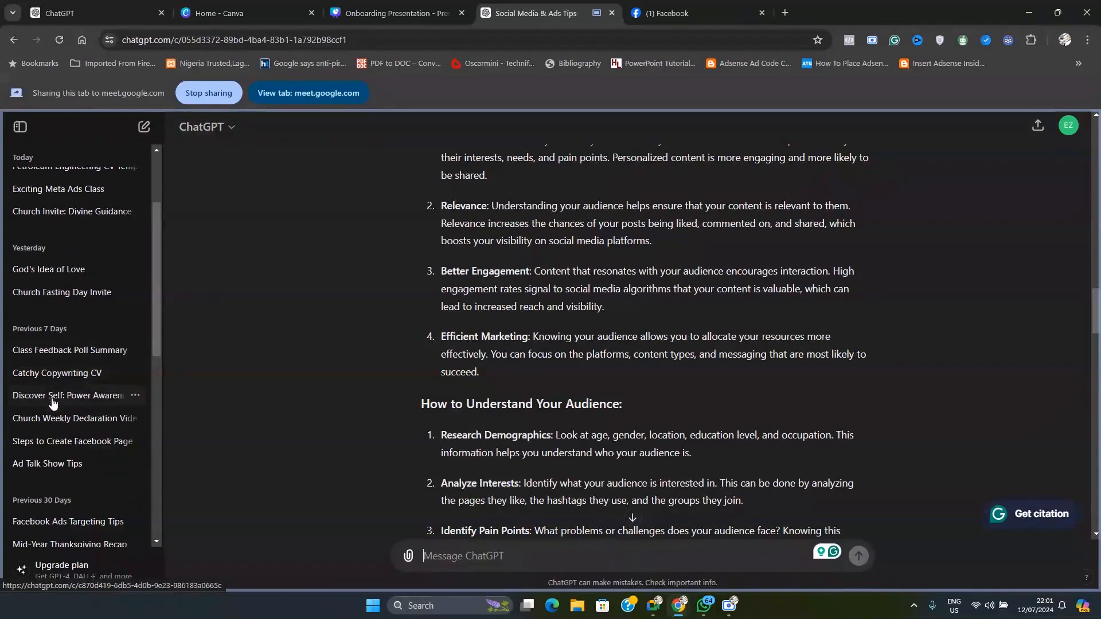
click(60, 360)
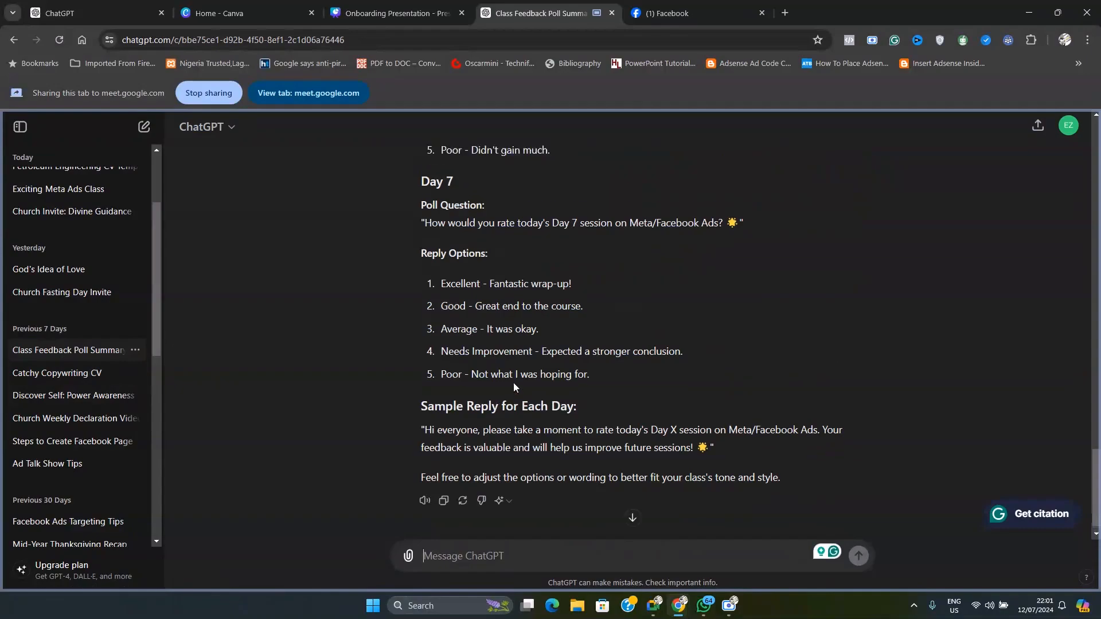
scroll(513, 382, up, 14)
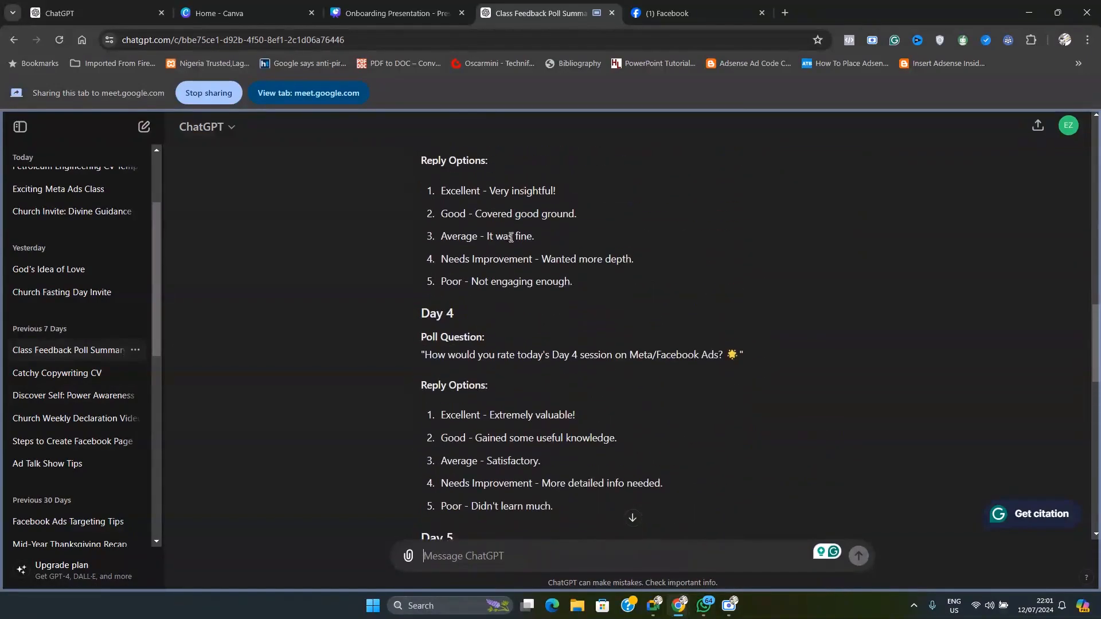
scroll(510, 237, up, 12)
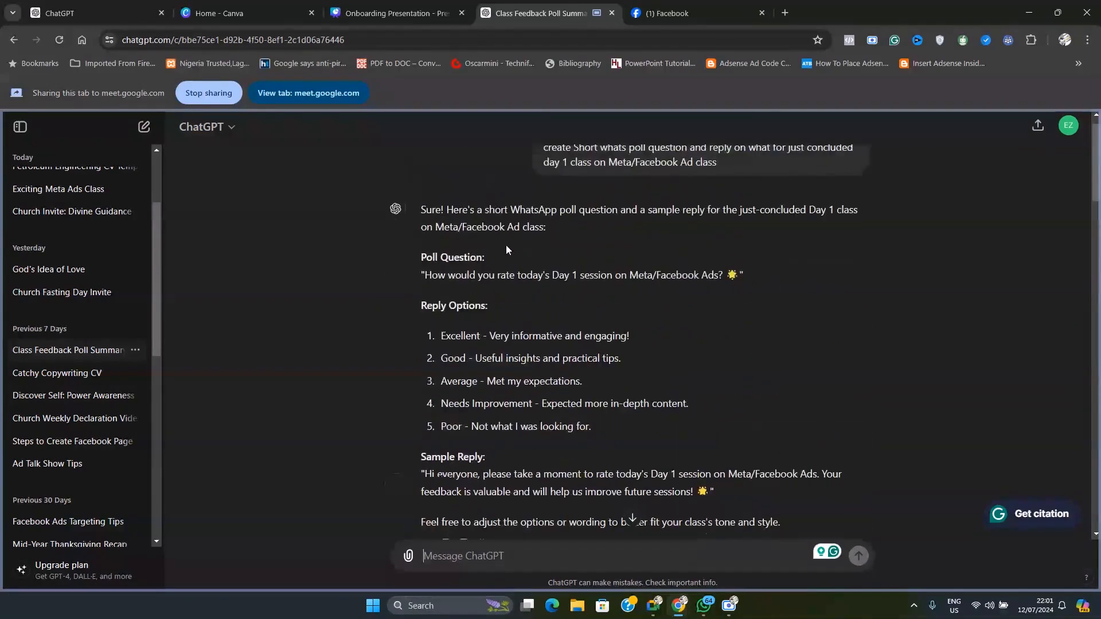
scroll(506, 245, down, 12)
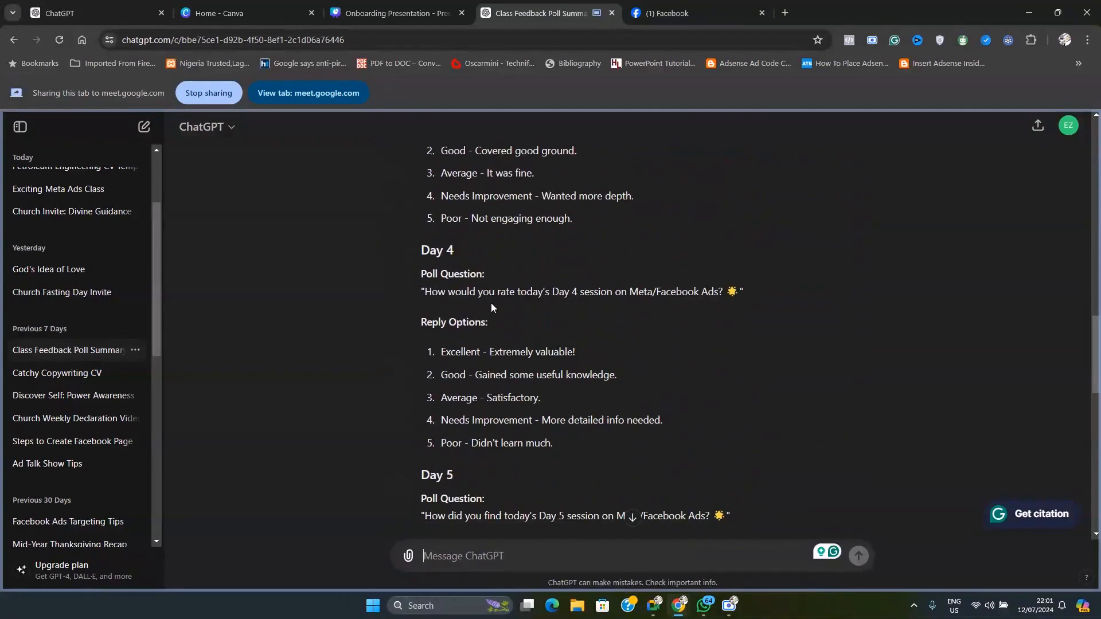
scroll(491, 303, down, 10)
scroll(86, 287, down, 2)
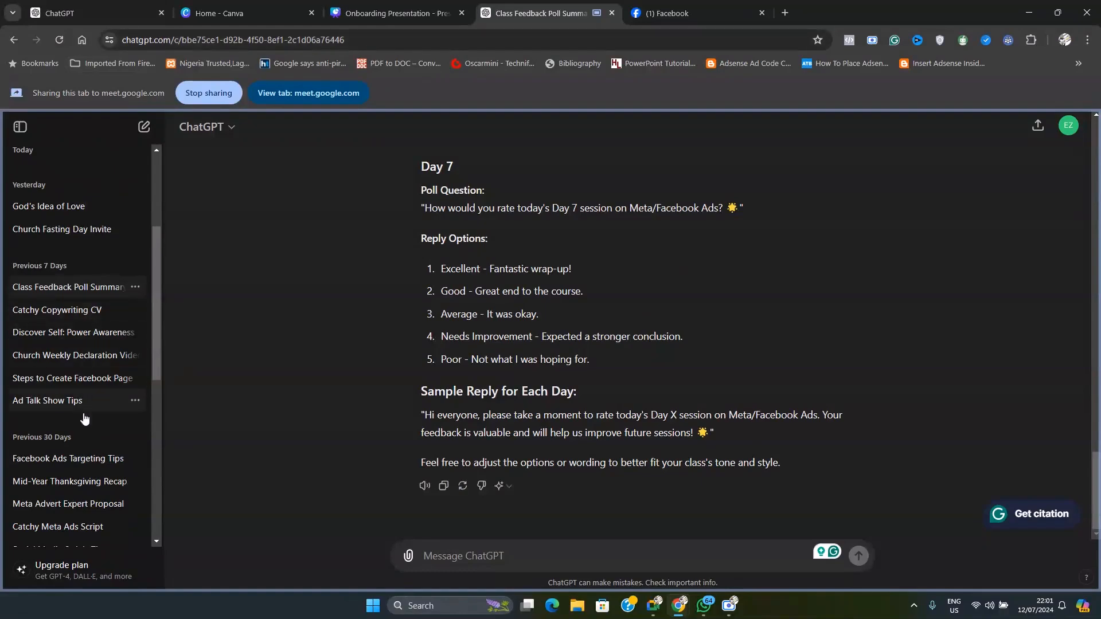
Browse the older chats in the ChatGPT history and look over the Day 4 to Day 7 poll questions again
scroll(77, 430, down, 1)
scroll(78, 430, down, 2)
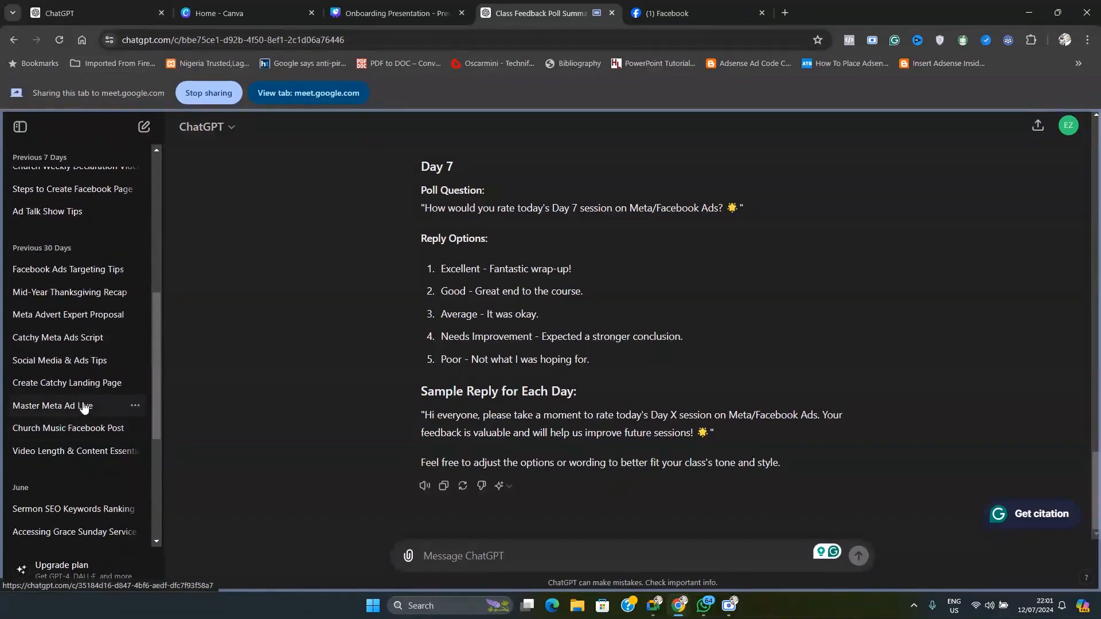
scroll(483, 415, up, 20)
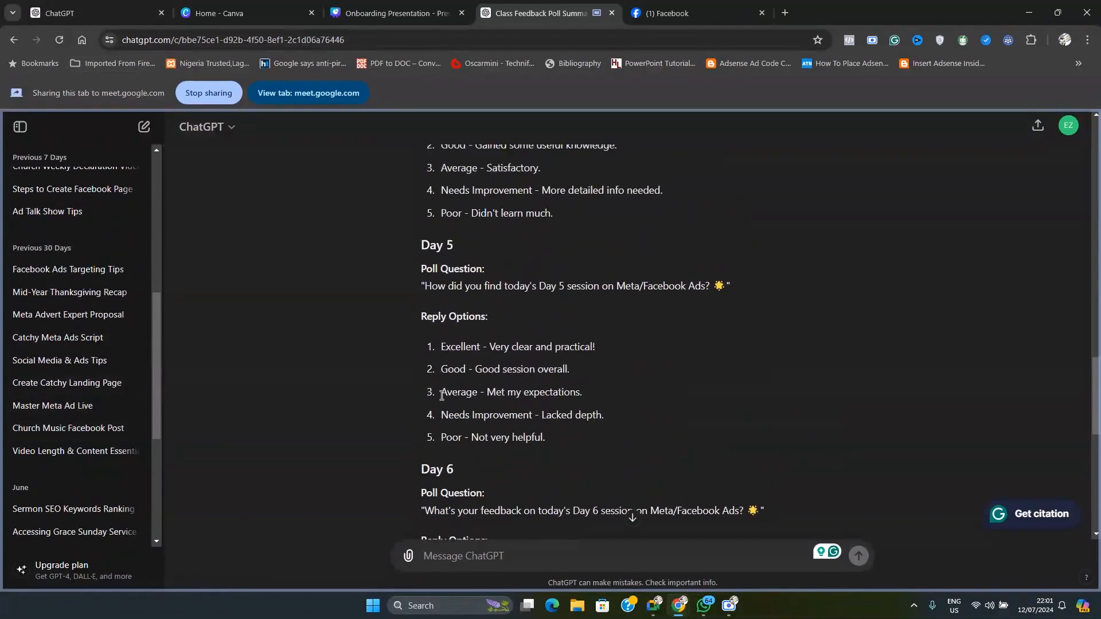
scroll(446, 336, down, 20)
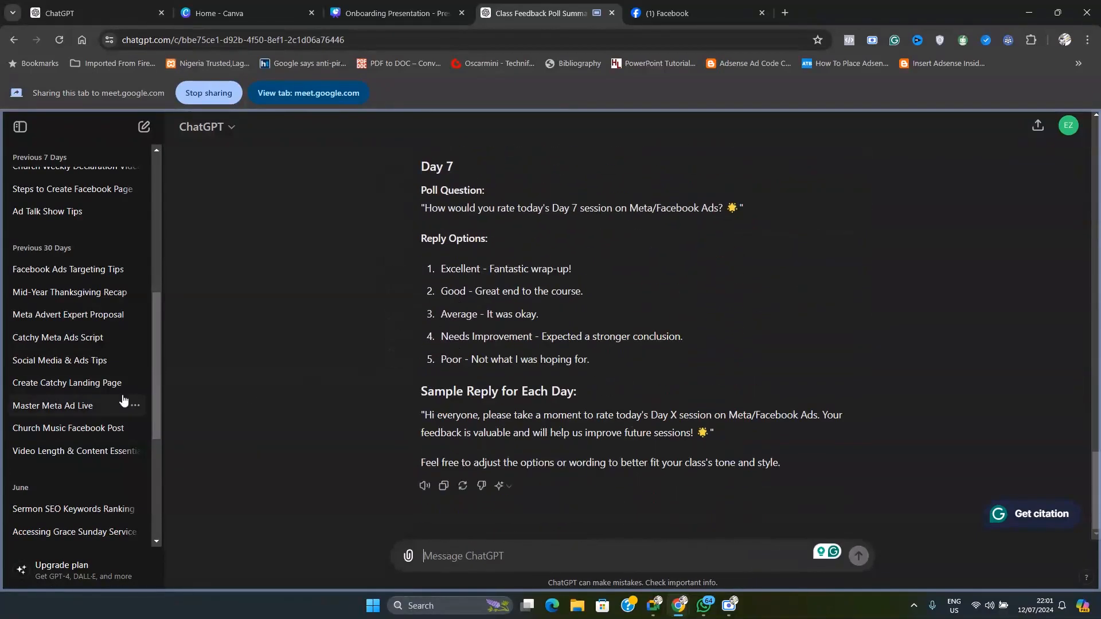
scroll(122, 400, down, 2)
scroll(84, 395, up, 9)
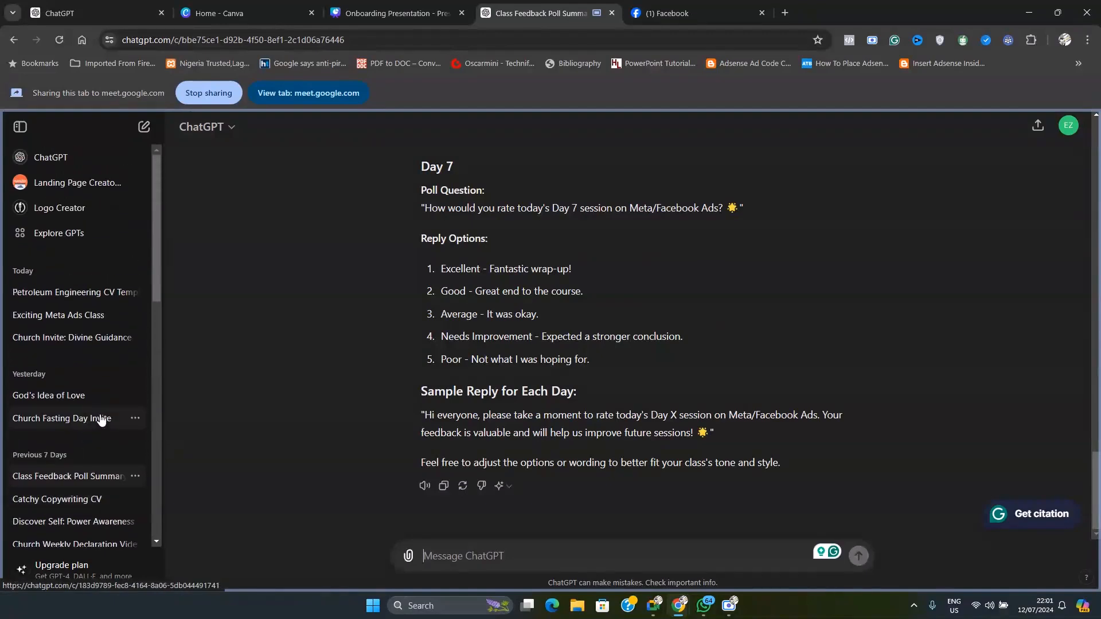
scroll(508, 329, up, 10)
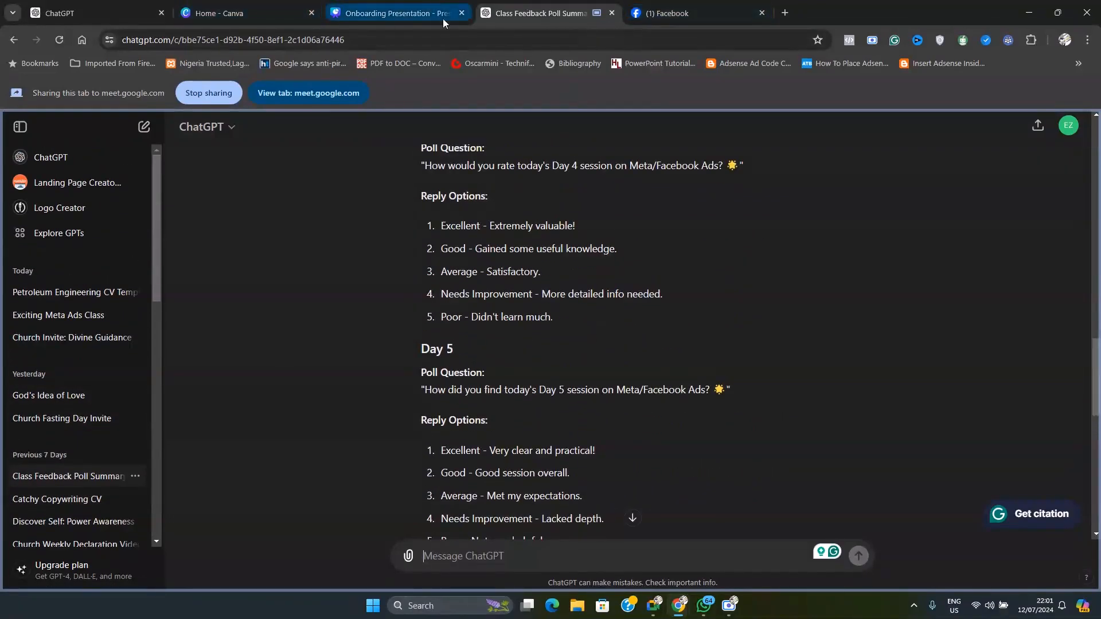
Switch back to the Google Meet call
mouse_move(657, 611)
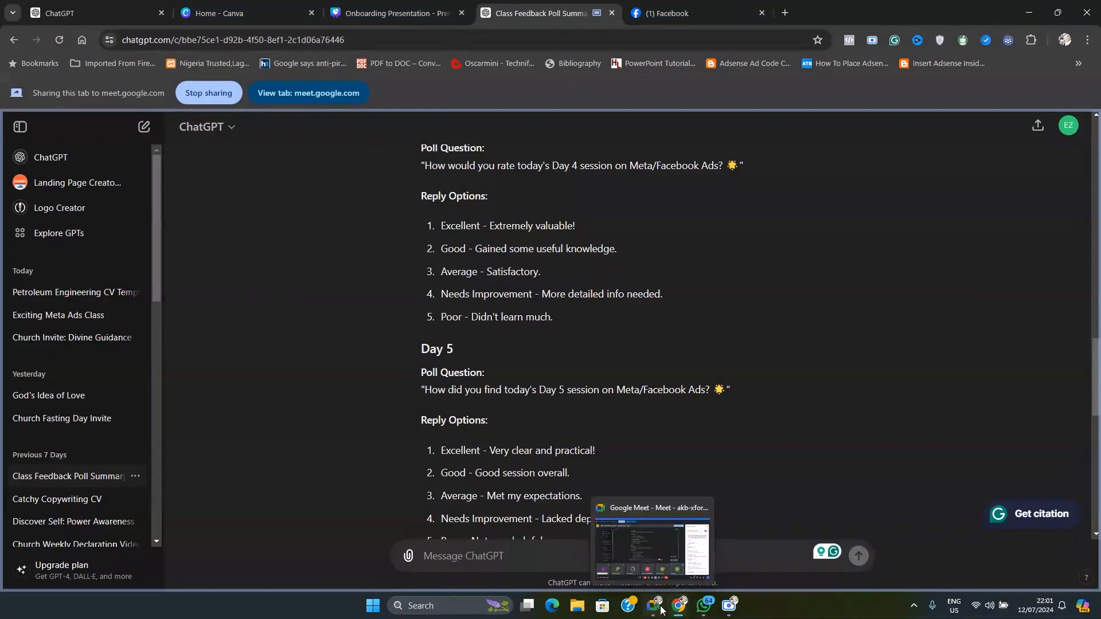